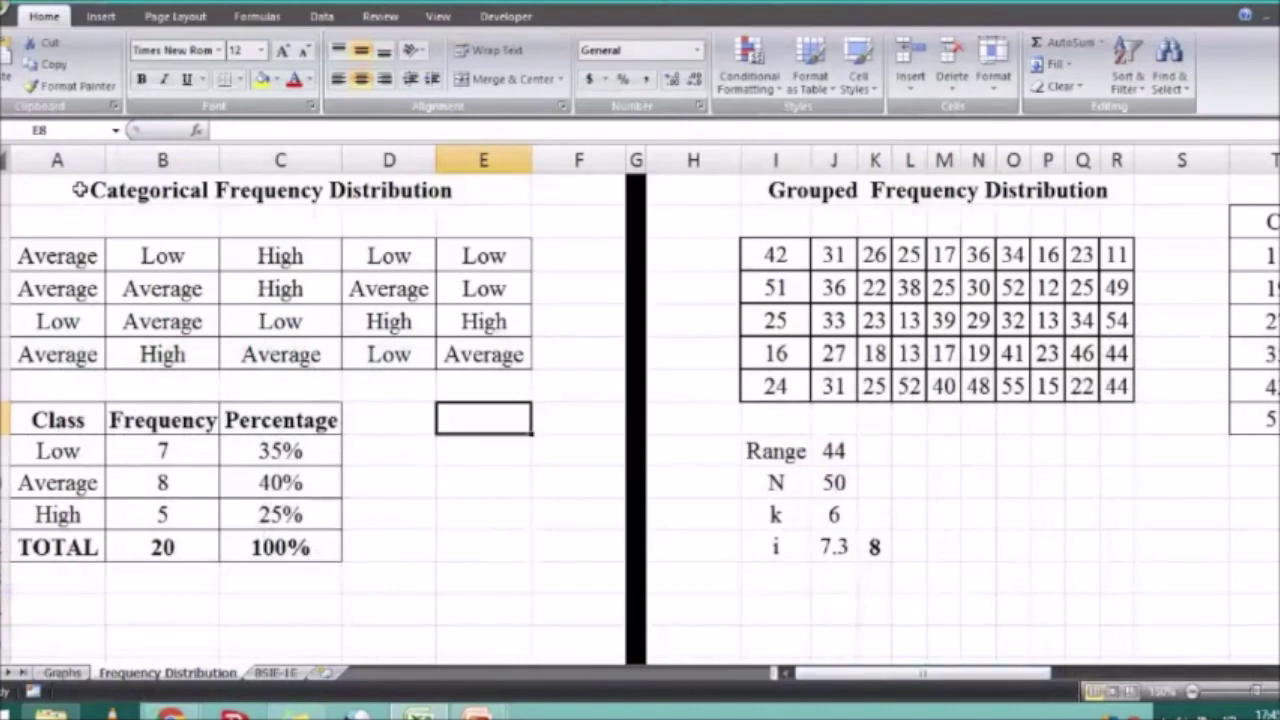
Copy the Categorical Frequency Distribution title and data A1:E6 from the Frequency Distribution sheet to cell A1 of the BSIE-1E sheet
{"action": "left_click_drag", "start_coordinate": [49, 203], "coordinate": [492, 340]}
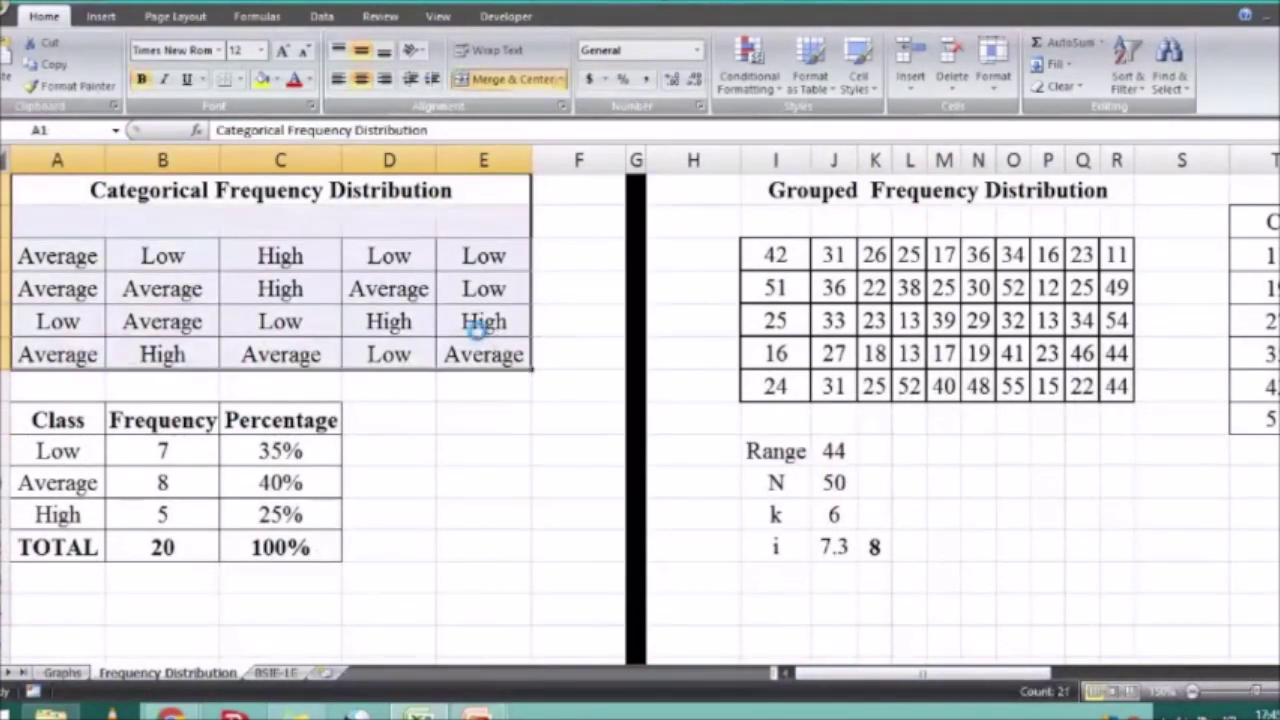
{"action": "key", "text": "ctrl+c"}
{"action": "left_click", "coordinate": [276, 672]}
{"action": "left_click_drag", "start_coordinate": [643, 310], "coordinate": [530, 348]}
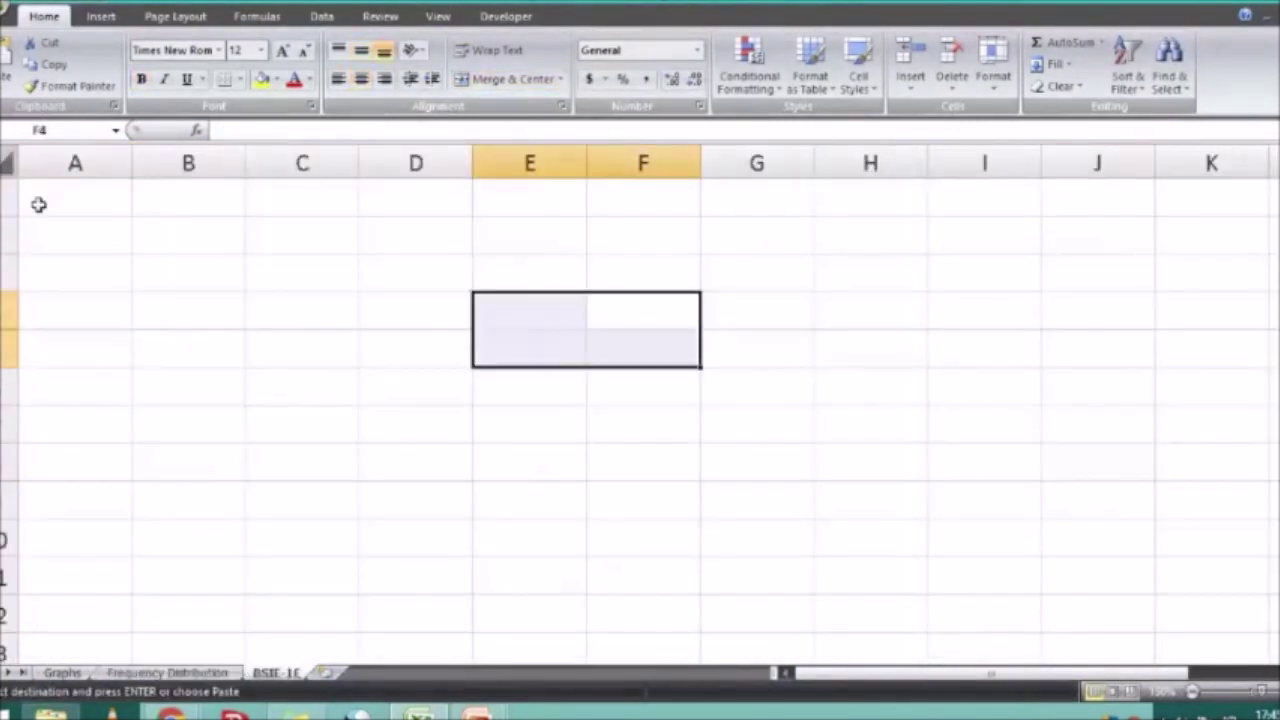
{"action": "left_click", "coordinate": [38, 204]}
{"action": "key", "text": "ctrl+v"}
{"action": "left_click", "coordinate": [841, 385]}
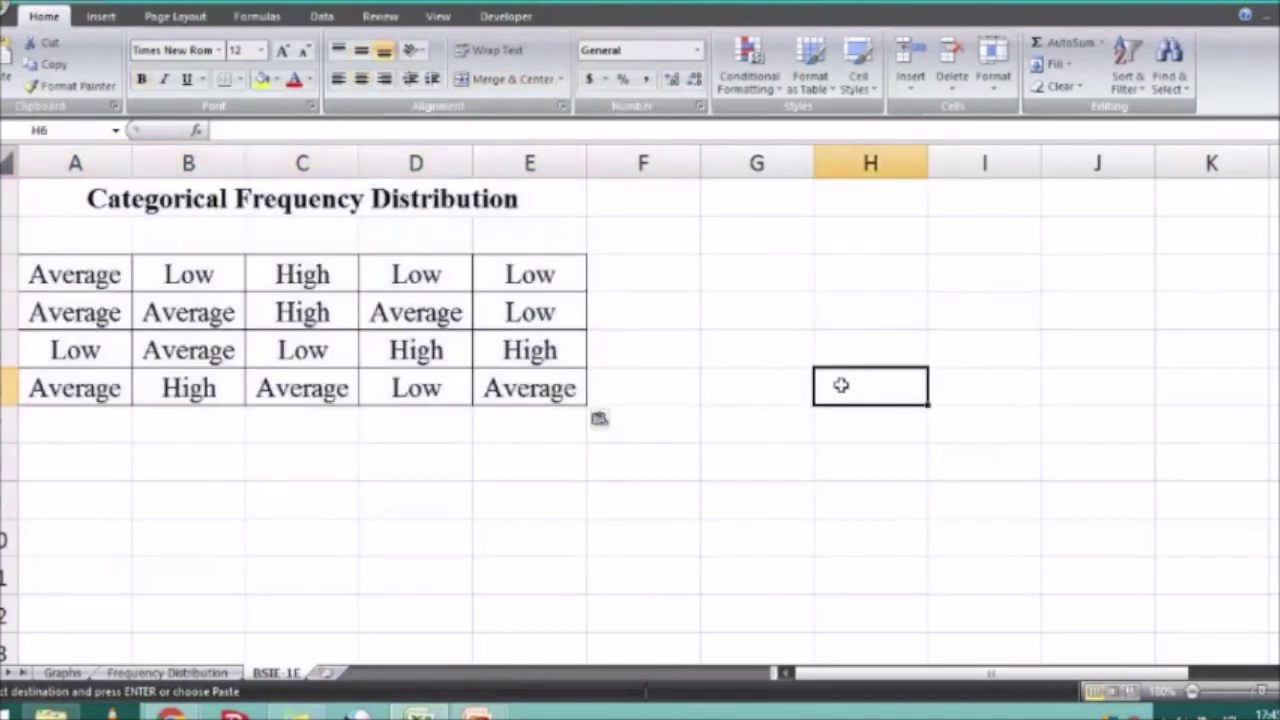
{"action": "left_click", "coordinate": [1012, 318]}
Enter the headers Class in A8 and Frequency in B8 below the data table
{"action": "left_click", "coordinate": [114, 457]}
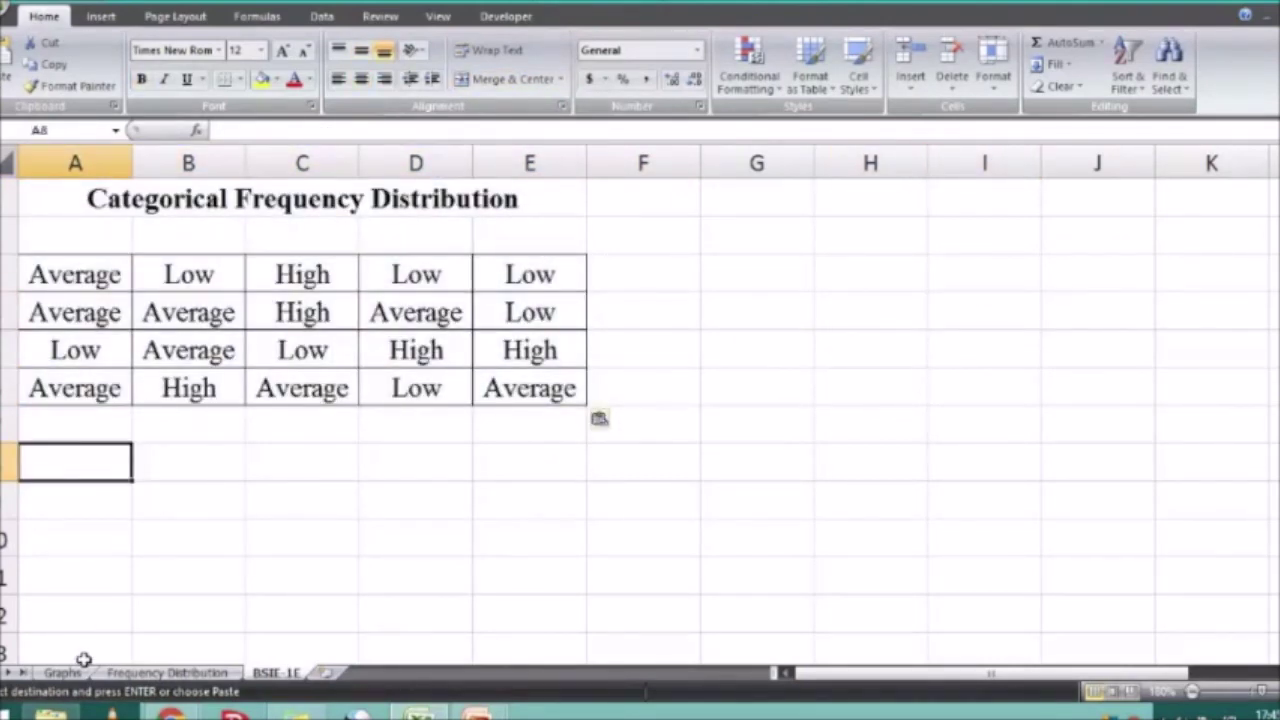
{"action": "left_click", "coordinate": [167, 672]}
{"action": "left_click", "coordinate": [276, 672]}
{"action": "left_click", "coordinate": [414, 571]}
{"action": "left_click", "coordinate": [125, 457]}
{"action": "type", "text": "Class"}
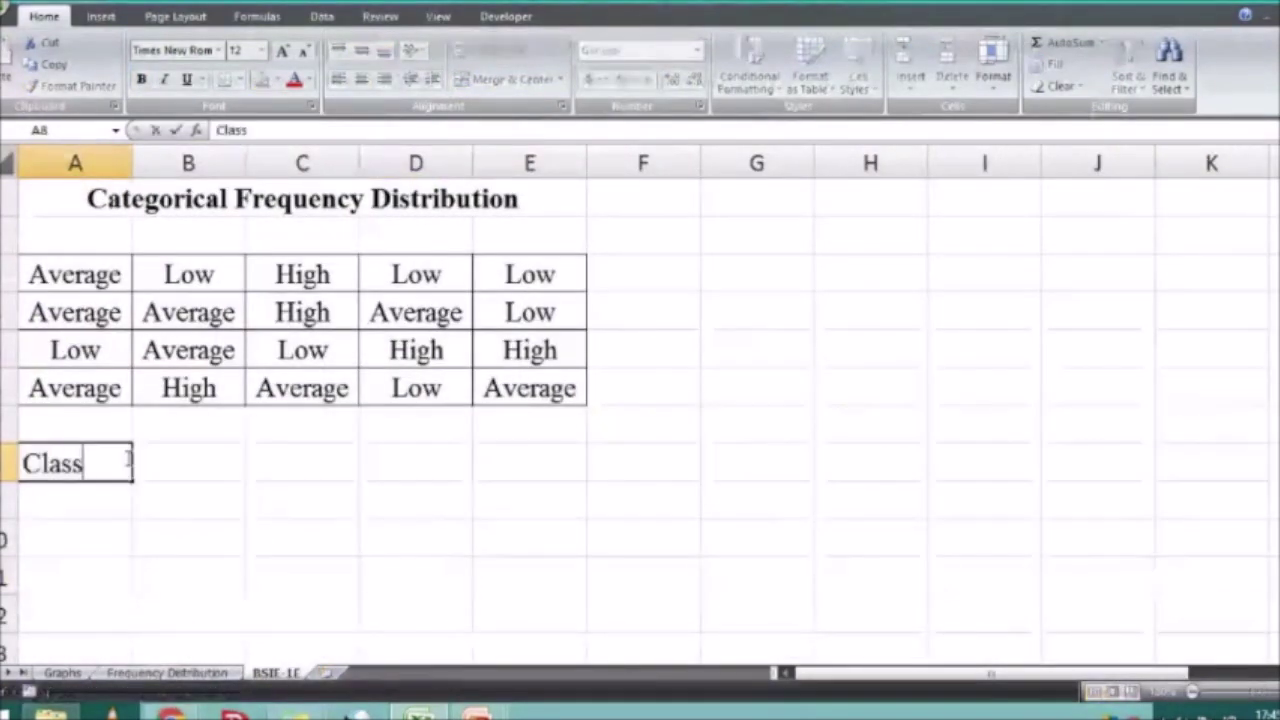
{"action": "key", "text": "Tab"}
{"action": "type", "text": "Fr"}
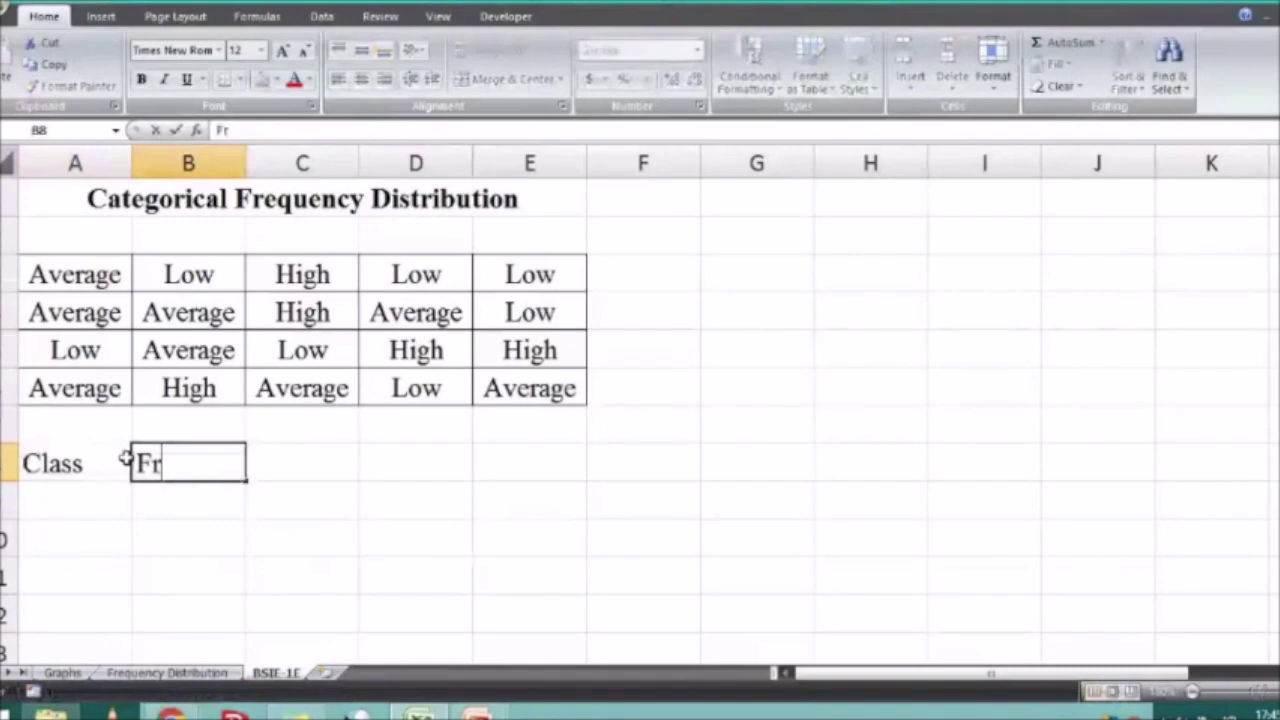
{"action": "type", "text": "equency"}
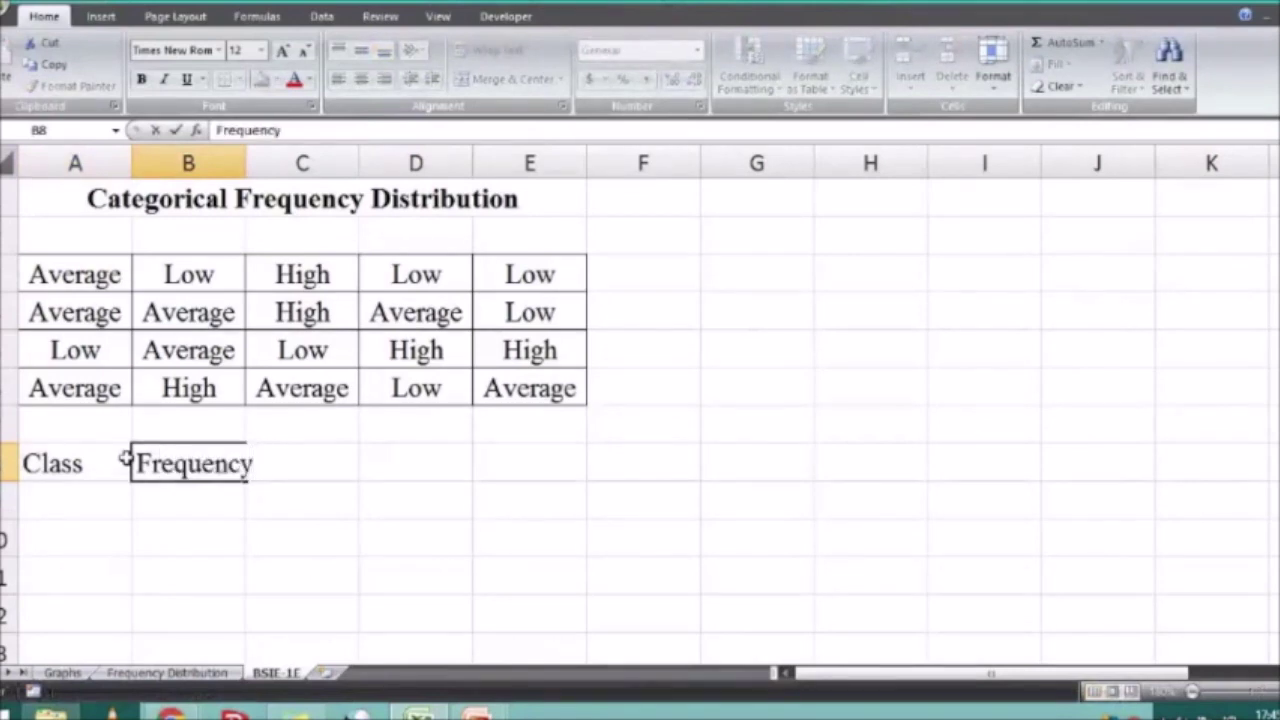
{"action": "key", "text": "Return"}
Enter the header Percentage in C8
{"action": "key", "text": "Up"}
{"action": "key", "text": "Right"}
{"action": "type", "text": "Percenag"}
{"action": "key", "text": "BackSpace"}
{"action": "key", "text": "BackSpace"}
{"action": "type", "text": "tage"}
{"action": "key", "text": "Return"}
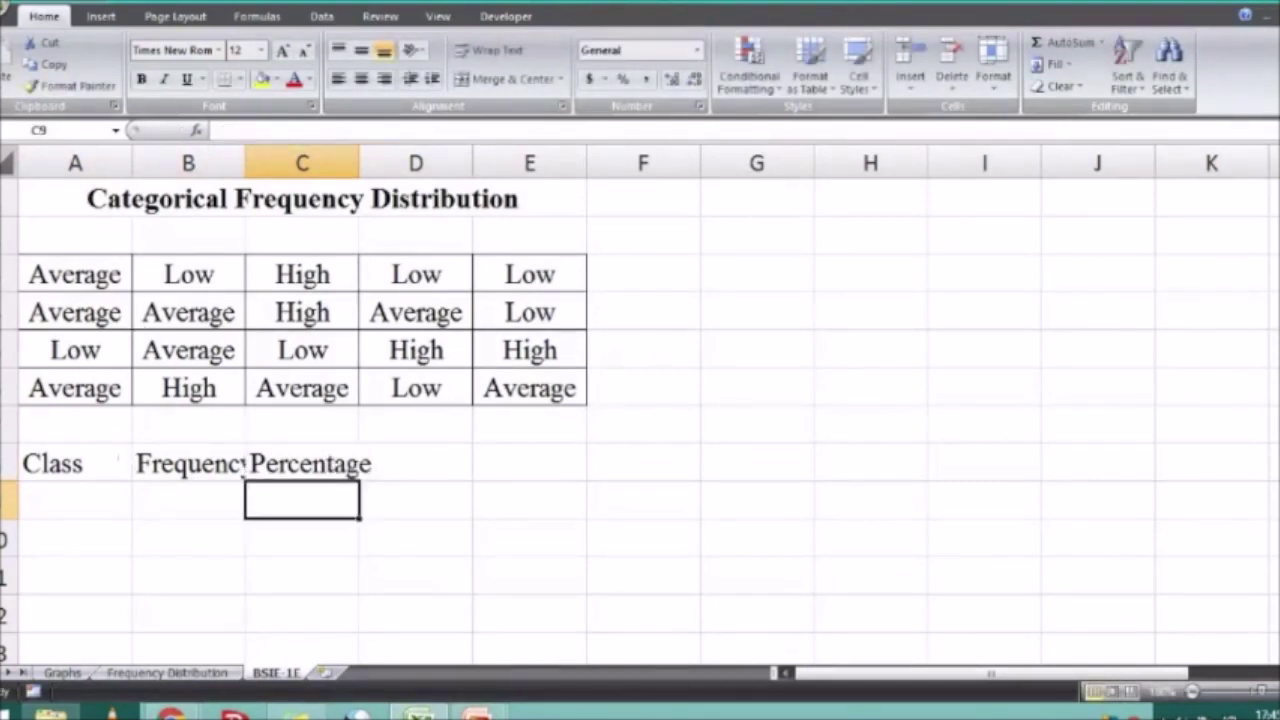
Autofit the widths of columns A, B and C to their contents
{"action": "double_click", "coordinate": [132, 162]}
{"action": "left_click_drag", "start_coordinate": [407, 463], "coordinate": [407, 425]}
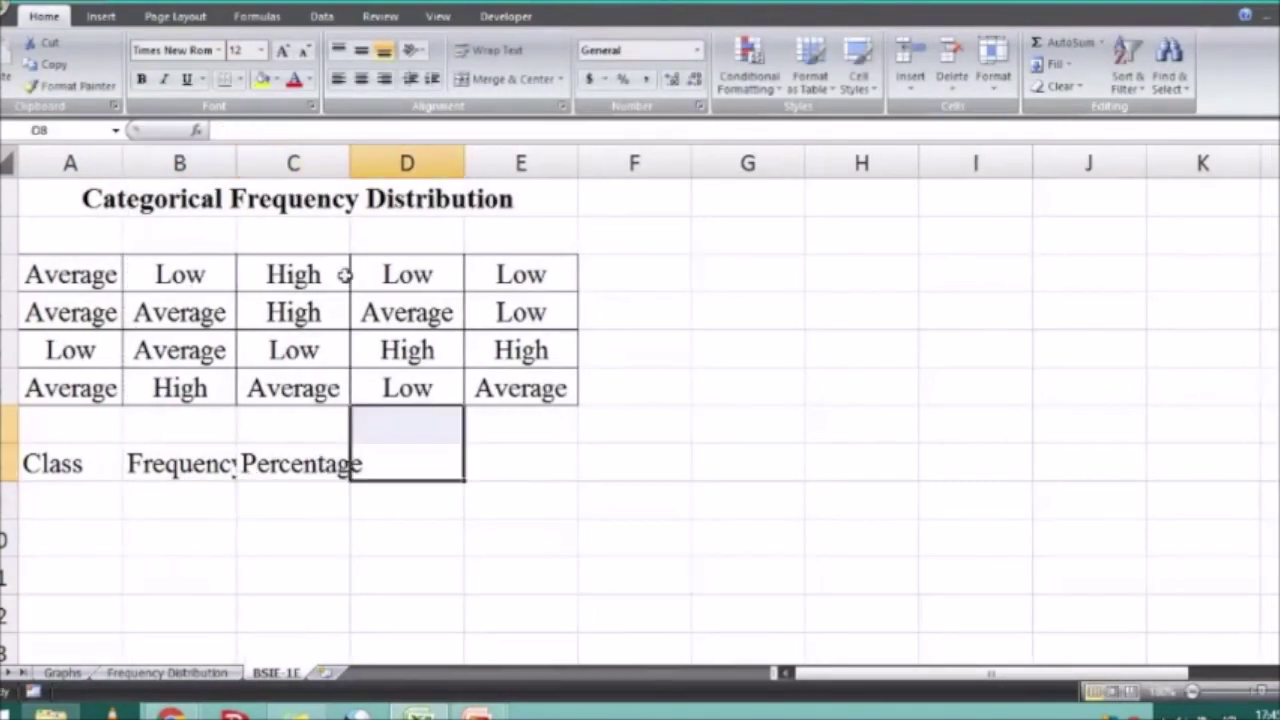
{"action": "double_click", "coordinate": [238, 163]}
{"action": "left_click", "coordinate": [543, 400]}
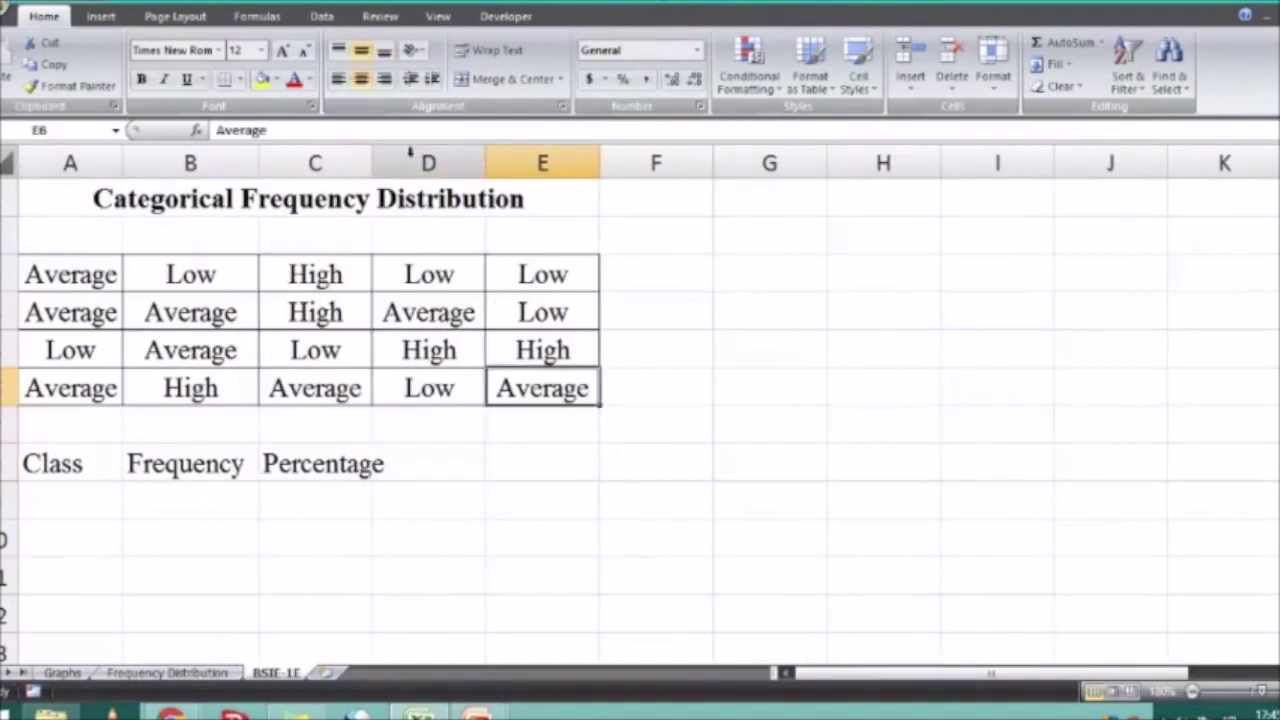
{"action": "double_click", "coordinate": [374, 163]}
{"action": "left_click_drag", "start_coordinate": [759, 538], "coordinate": [759, 500]}
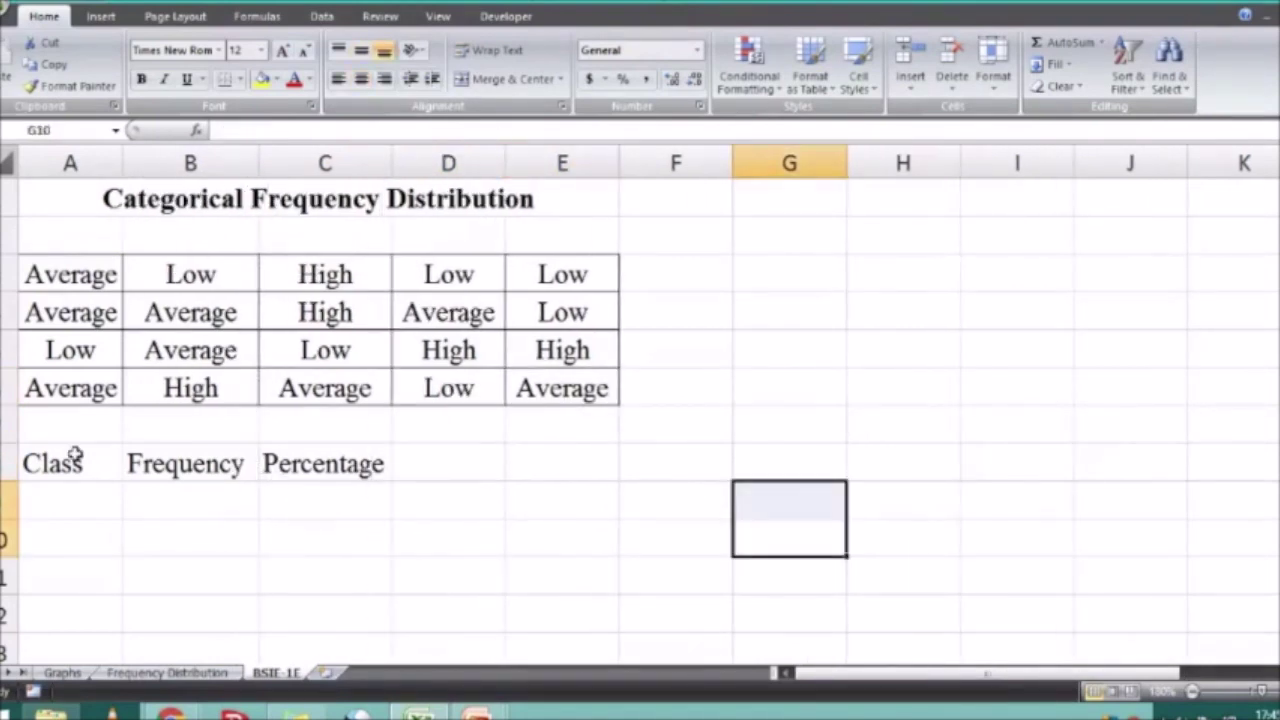
Make the Class, Frequency and Percentage headers in A8:C8 bold
{"action": "left_click_drag", "start_coordinate": [75, 455], "coordinate": [363, 457]}
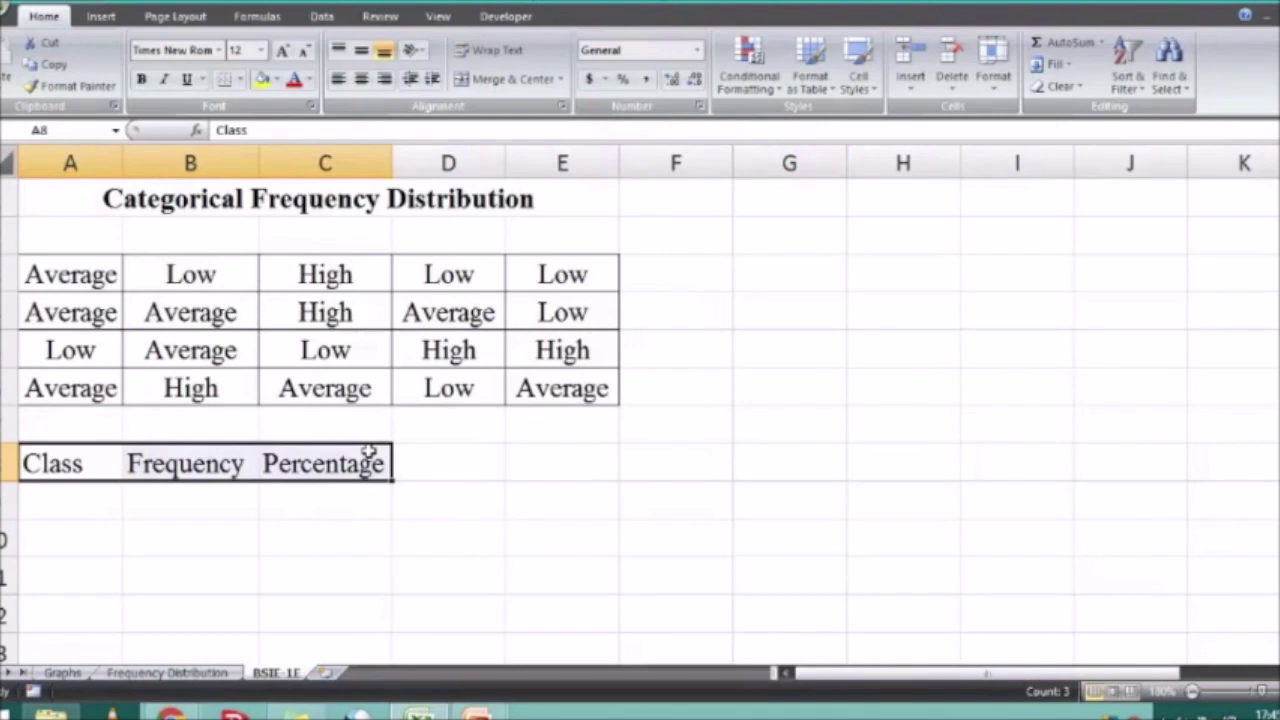
{"action": "key", "text": "ctrl+b"}
{"action": "key", "text": "Tab"}
{"action": "key", "text": "Up"}
{"action": "key", "text": "Right"}
{"action": "key", "text": "Down"}
{"action": "key", "text": "Down"}
{"action": "key", "text": "Left"}
{"action": "key", "text": "Left"}
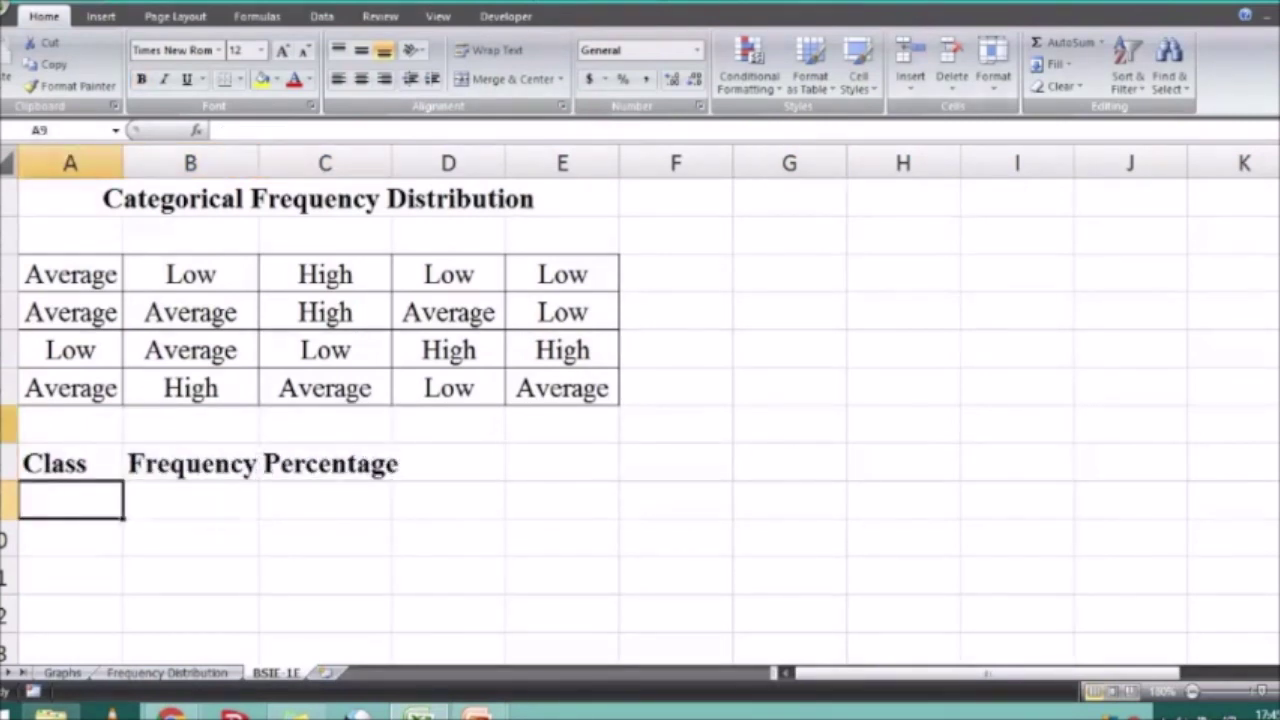
{"action": "left_click_drag", "start_coordinate": [117, 457], "coordinate": [285, 460]}
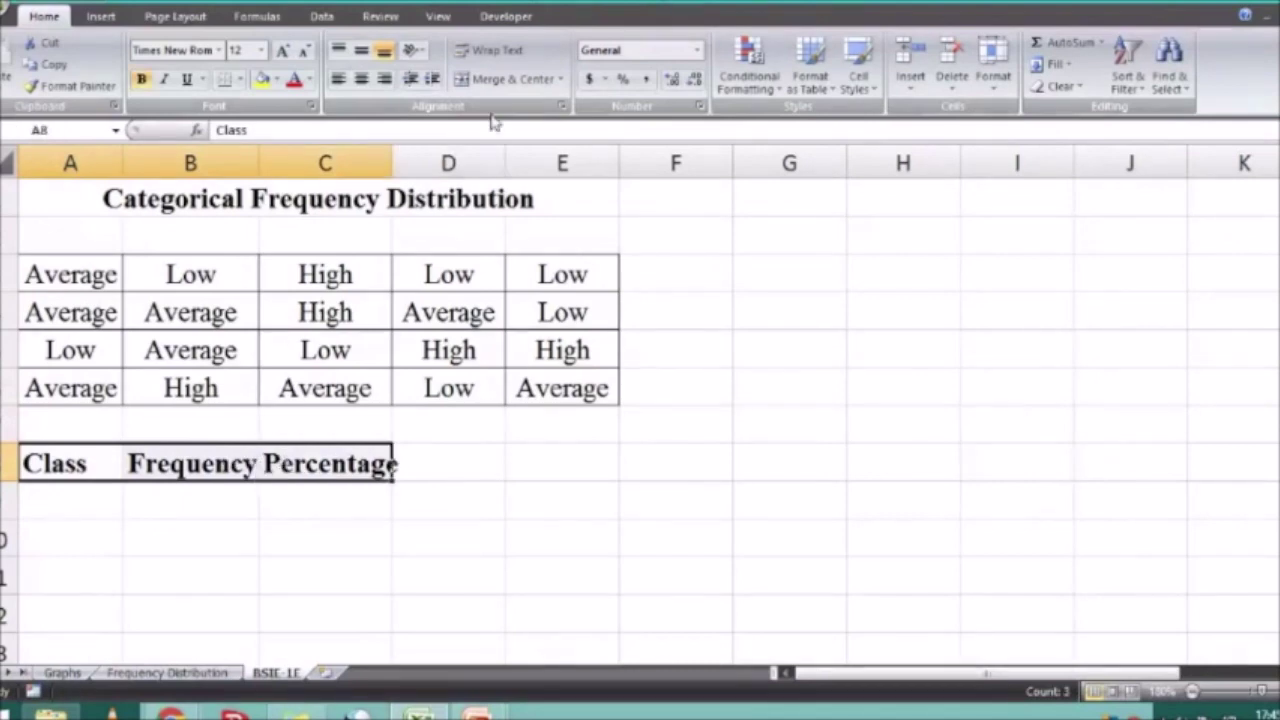
{"action": "left_click", "coordinate": [492, 80]}
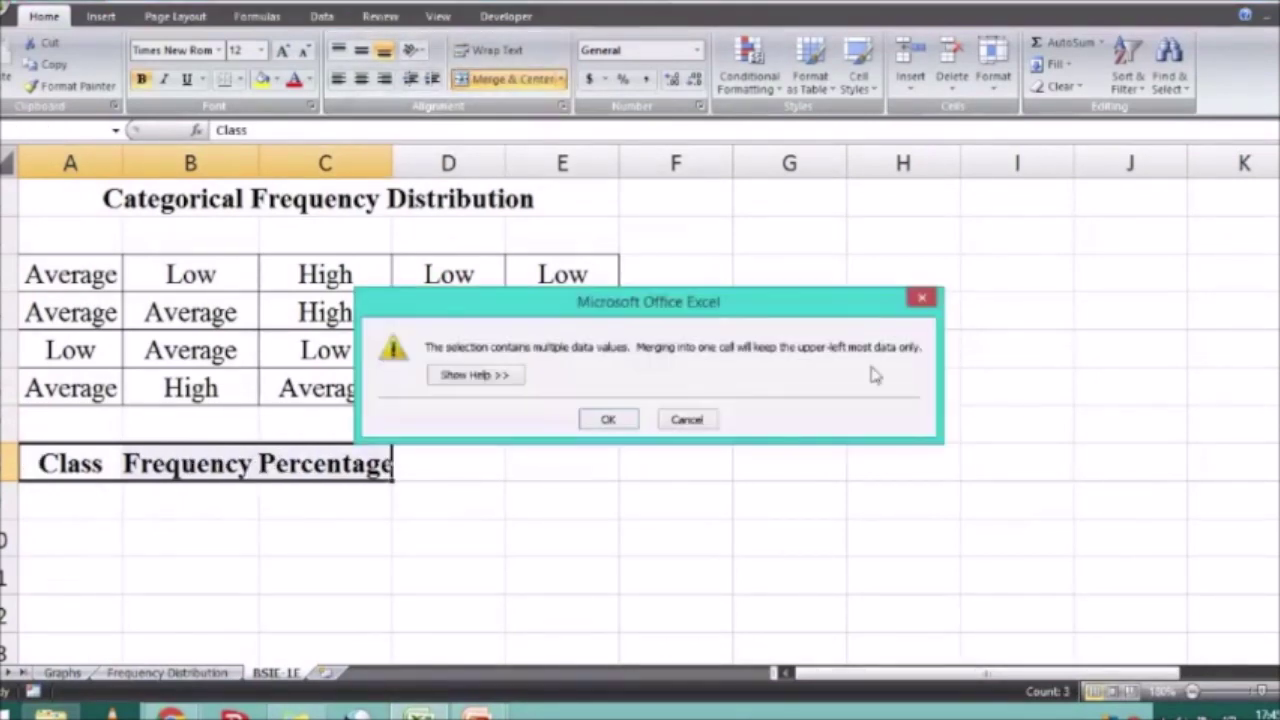
{"action": "left_click", "coordinate": [687, 419]}
{"action": "left_click", "coordinate": [80, 499]}
Center the header texts horizontally in A8:C8
{"action": "left_click_drag", "start_coordinate": [114, 463], "coordinate": [296, 450]}
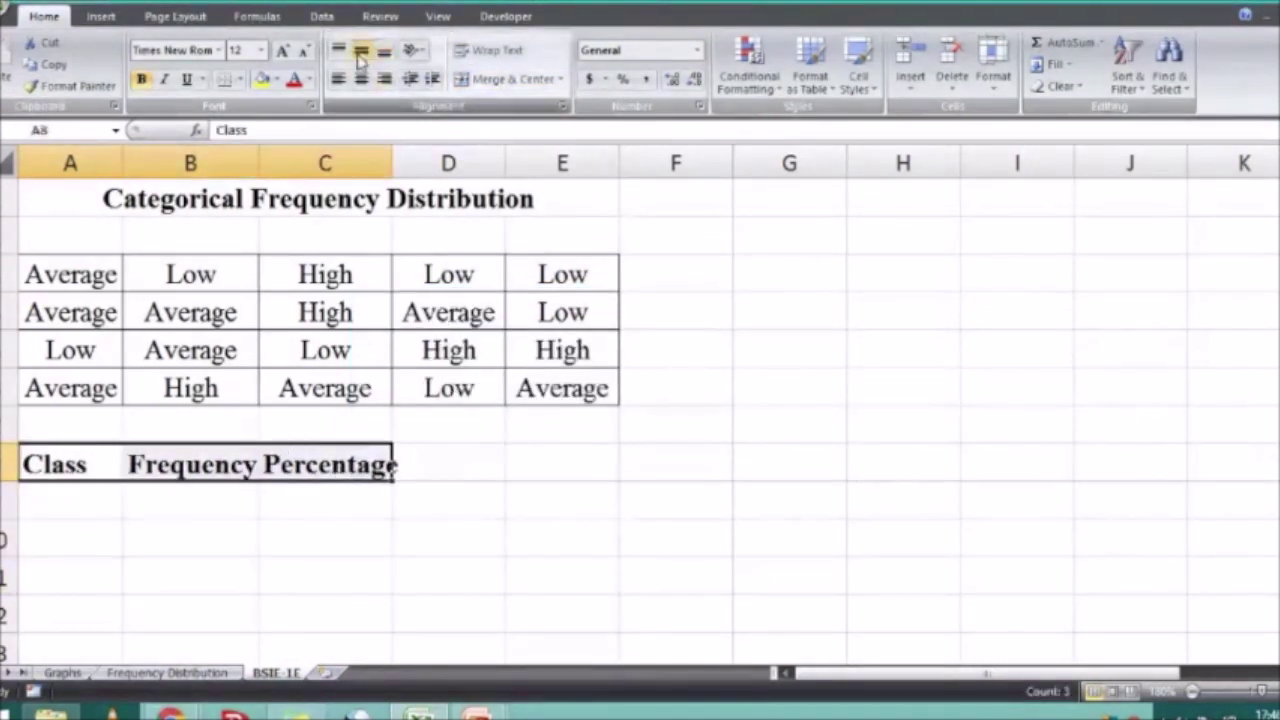
{"action": "left_click", "coordinate": [790, 350]}
{"action": "scroll", "coordinate": [790, 350], "scroll_direction": "up", "scroll_amount": 2, "text": "ctrl"}
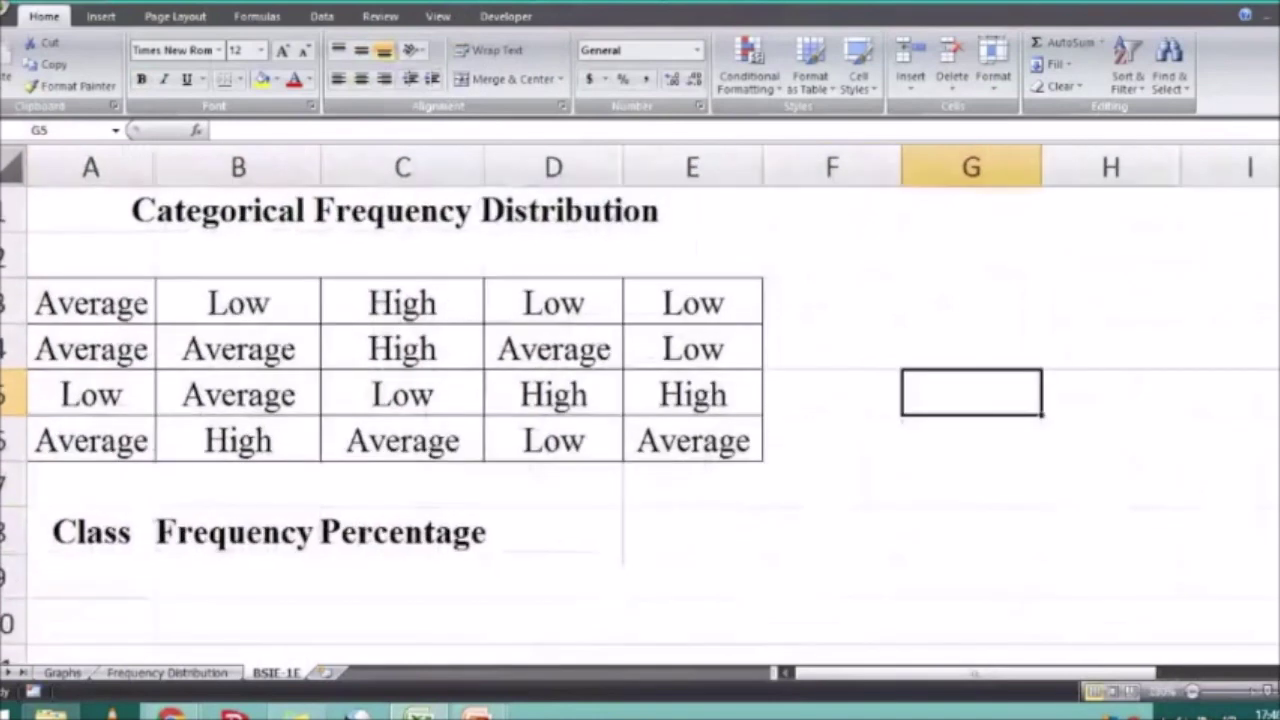
Widen columns B and C slightly so the bold Frequency and Percentage headers have room
{"action": "key", "text": "Down"}
{"action": "key", "text": "Down"}
{"action": "key", "text": "Down"}
{"action": "left_click_drag", "start_coordinate": [321, 157], "coordinate": [337, 157]}
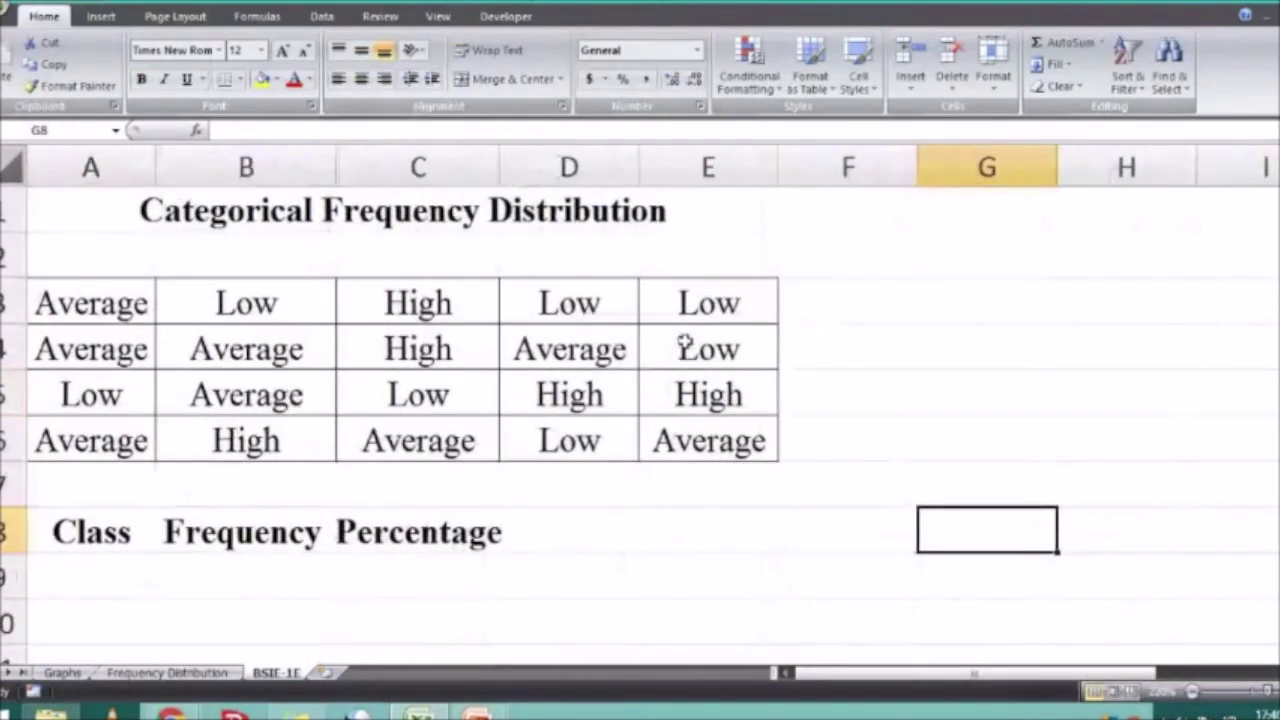
{"action": "left_click", "coordinate": [692, 385]}
{"action": "left_click_drag", "start_coordinate": [500, 170], "coordinate": [518, 170]}
{"action": "left_click", "coordinate": [951, 400]}
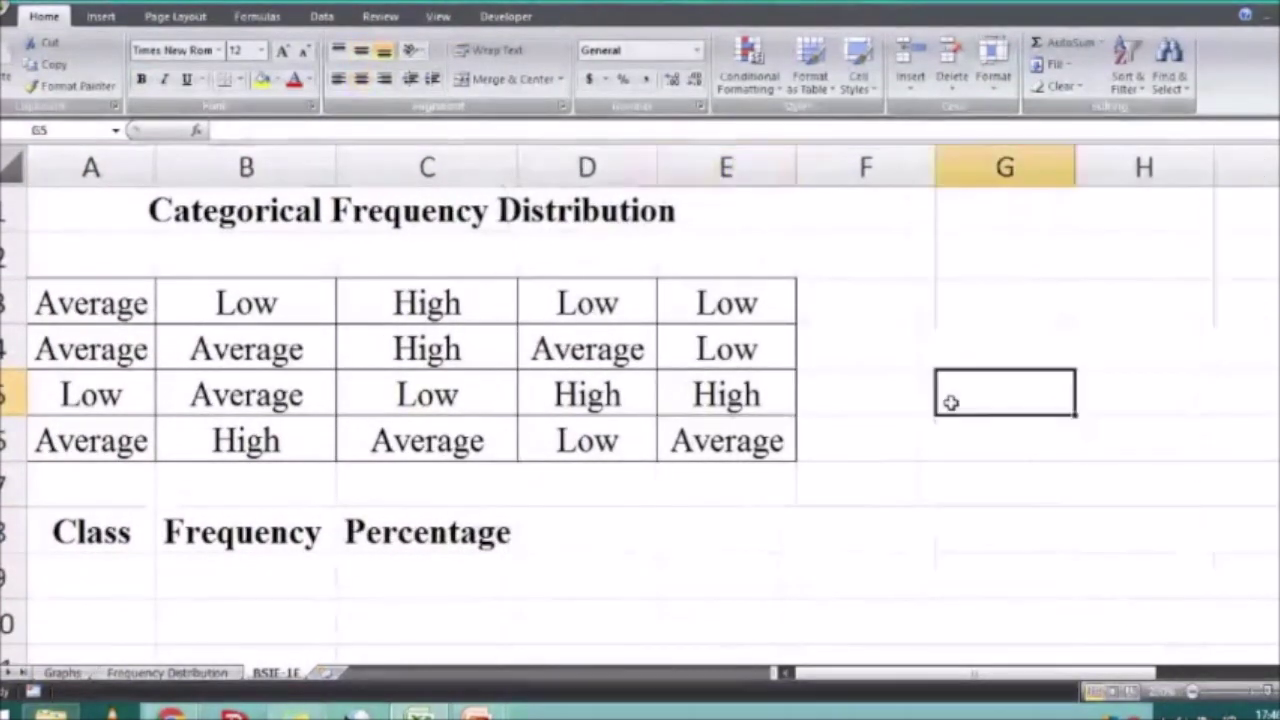
List the classes Low, Average and High in A9:A11 under the Class header
{"action": "left_click", "coordinate": [136, 586]}
{"action": "type", "text": "Low"}
{"action": "key", "text": "Return"}
{"action": "type", "text": "A"}
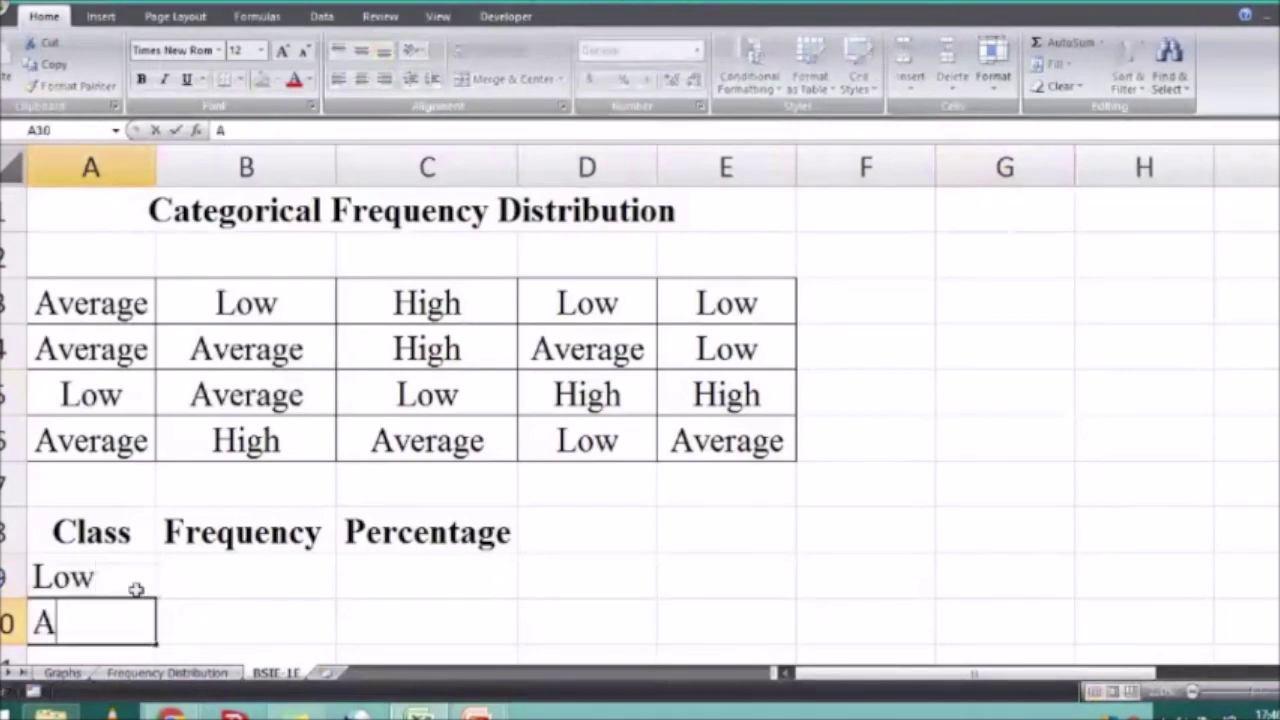
{"action": "type", "text": "verage"}
{"action": "key", "text": "Return"}
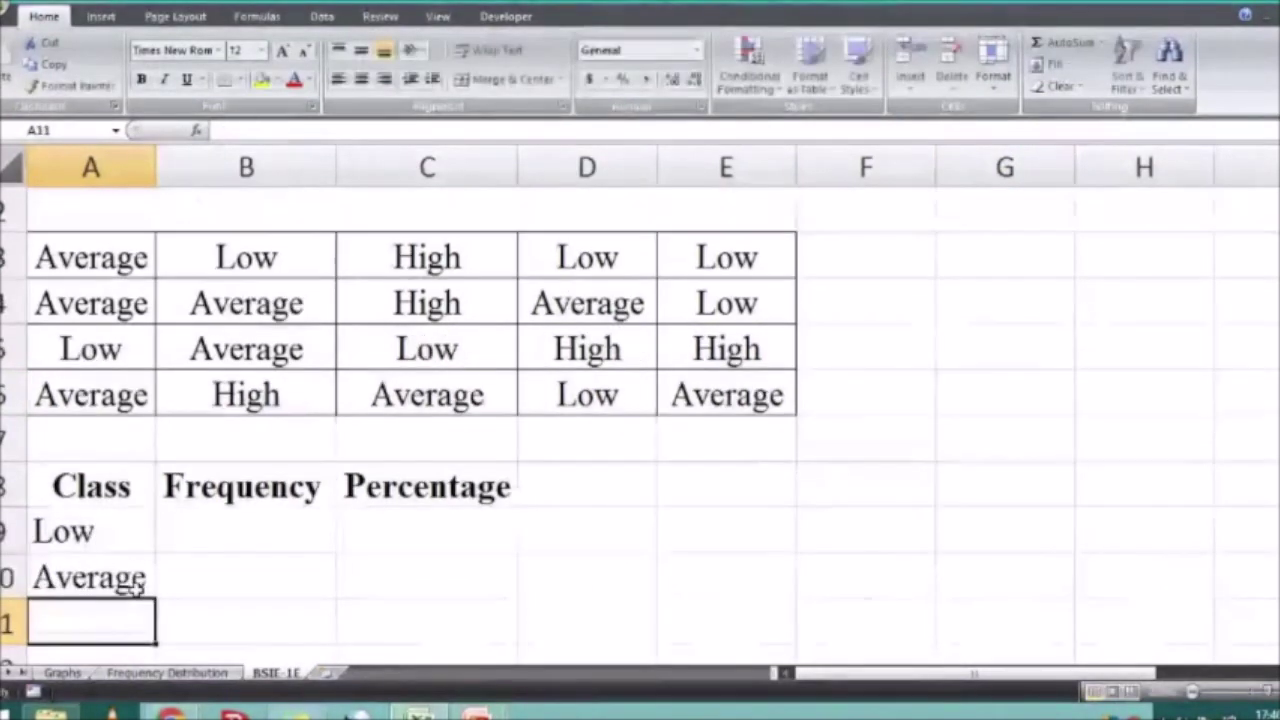
{"action": "type", "text": "High"}
{"action": "key", "text": "Return"}
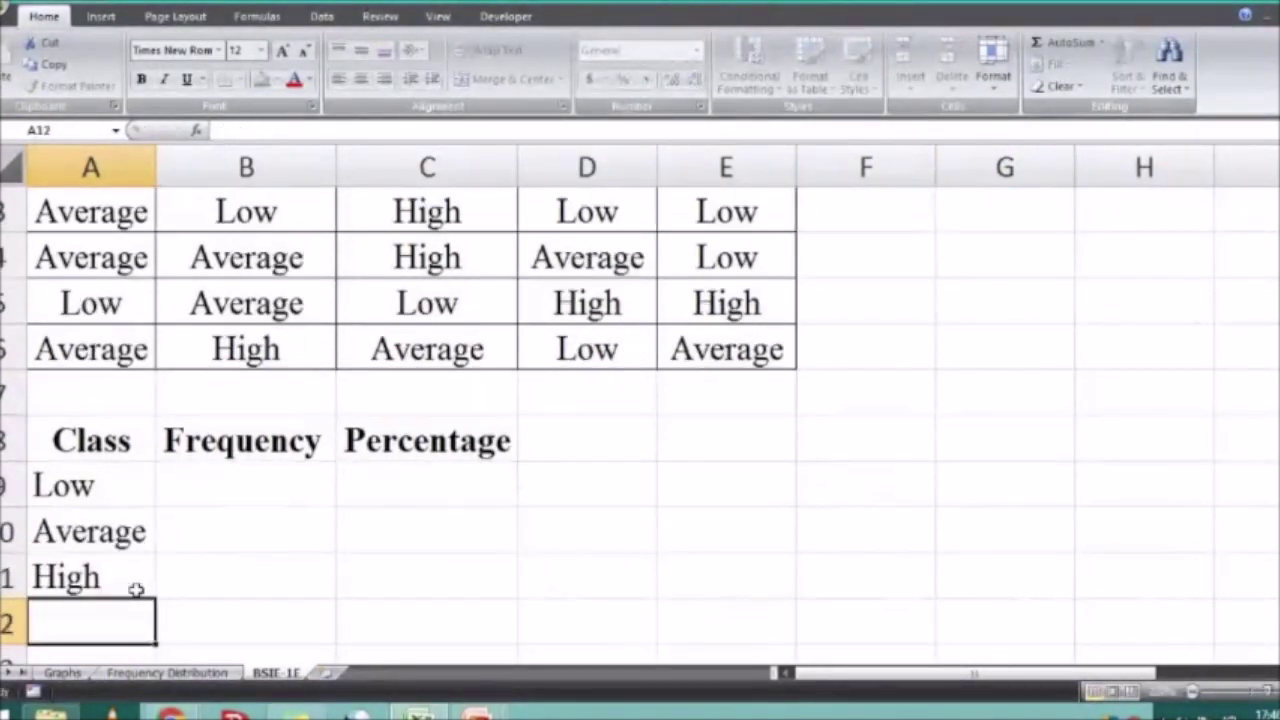
{"action": "key", "text": "Right"}
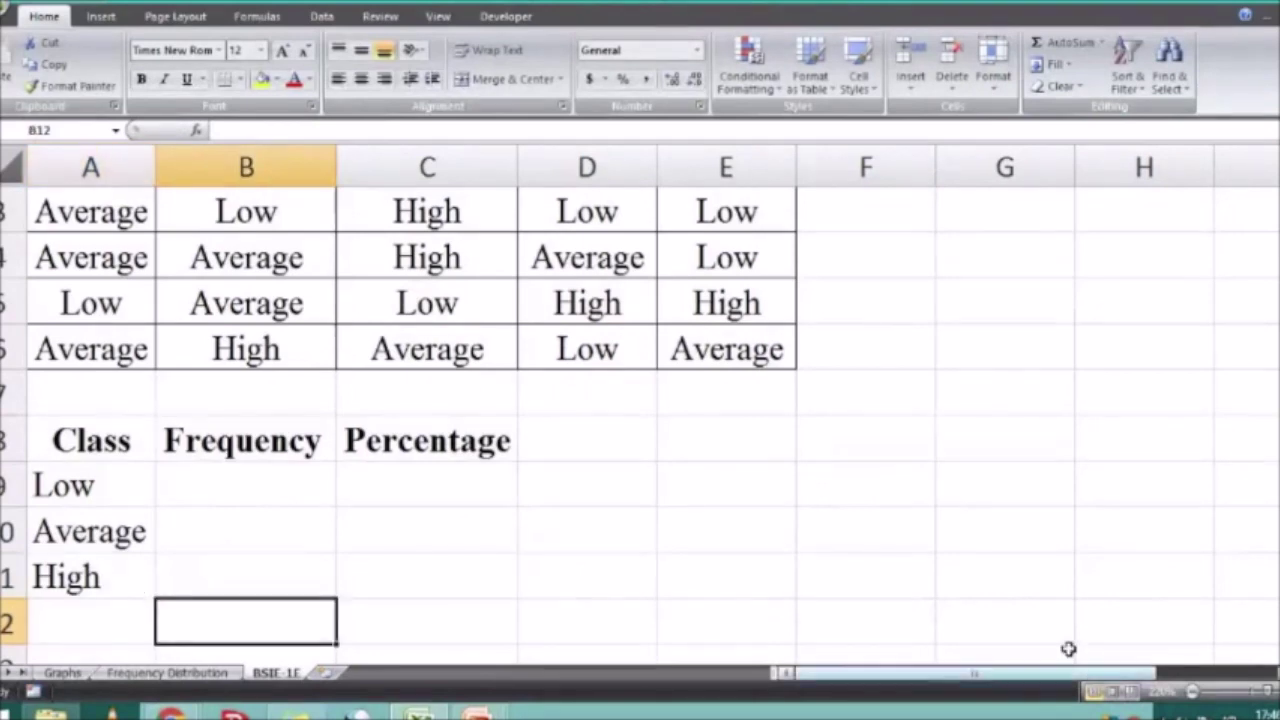
{"action": "left_click_drag", "start_coordinate": [1193, 703], "coordinate": [1188, 703]}
{"action": "left_click", "coordinate": [1130, 552]}
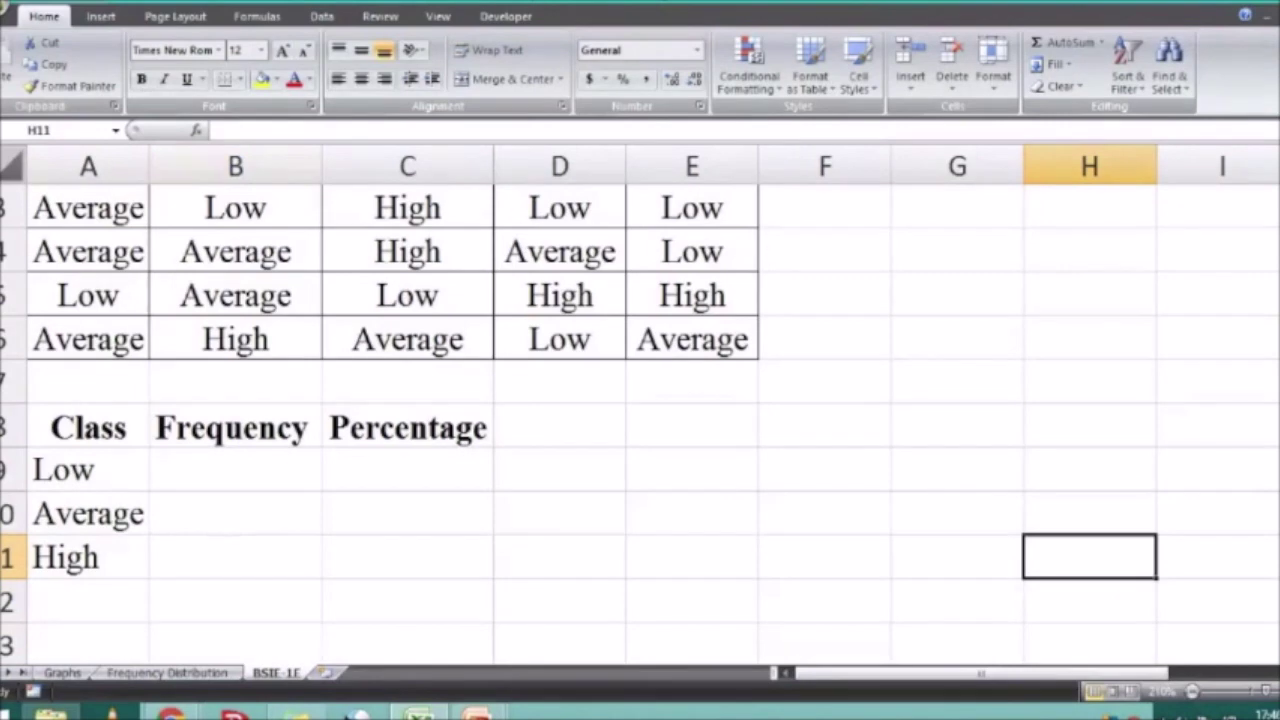
{"action": "scroll", "coordinate": [640, 400], "scroll_direction": "up", "scroll_amount": 1}
{"action": "left_click", "coordinate": [1117, 318]}
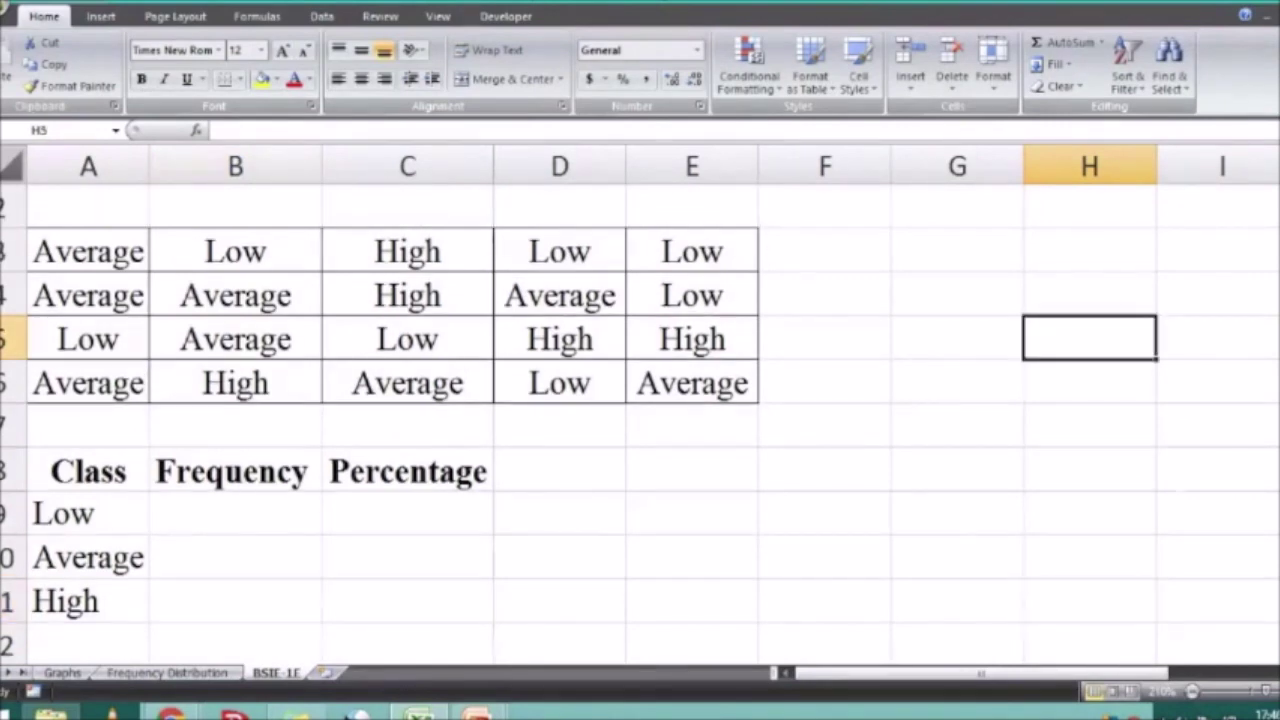
{"action": "left_click", "coordinate": [221, 525]}
{"action": "type", "text": "="}
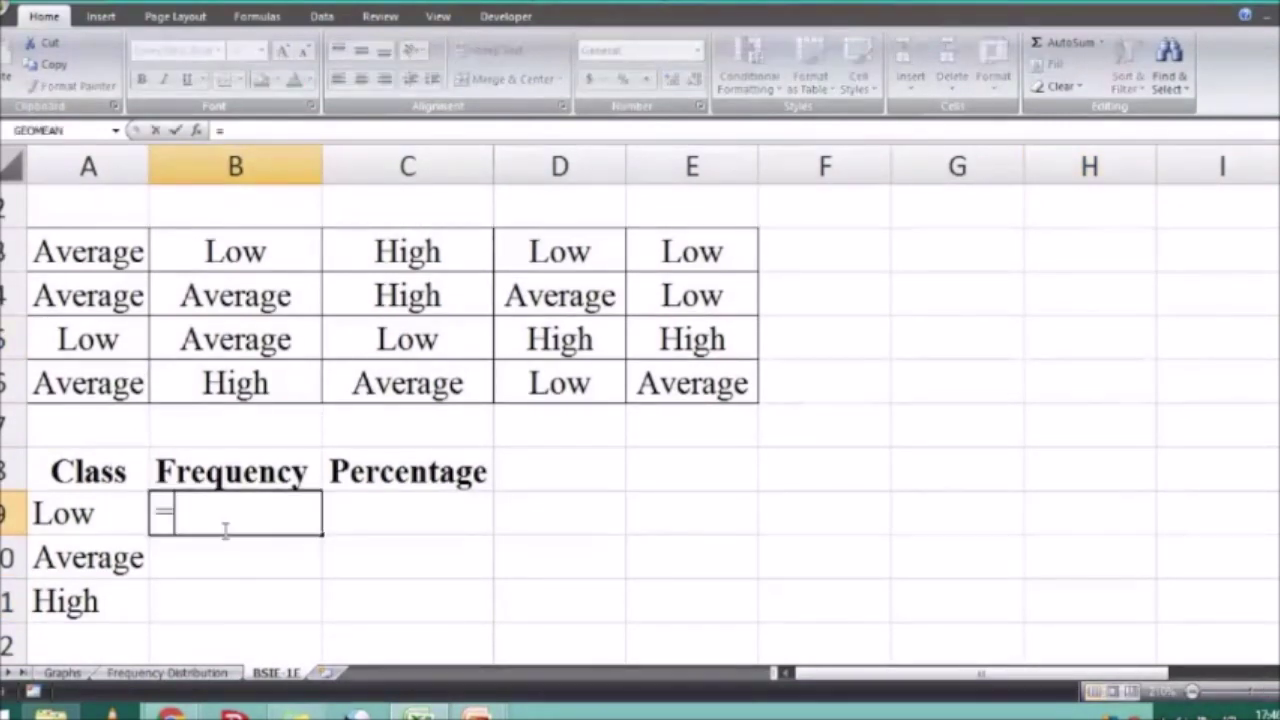
{"action": "key", "text": "Escape"}
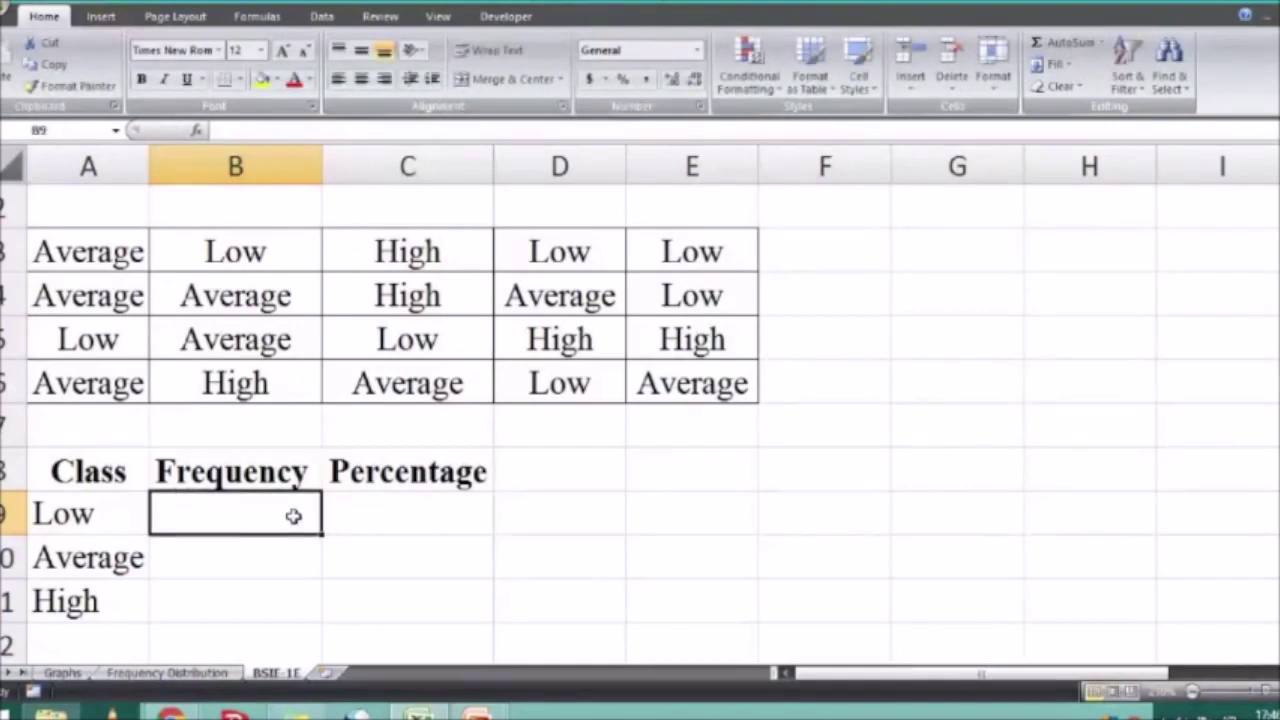
Examine the Low entries in the data table, going through columns A to E
{"action": "left_click", "coordinate": [1041, 289]}
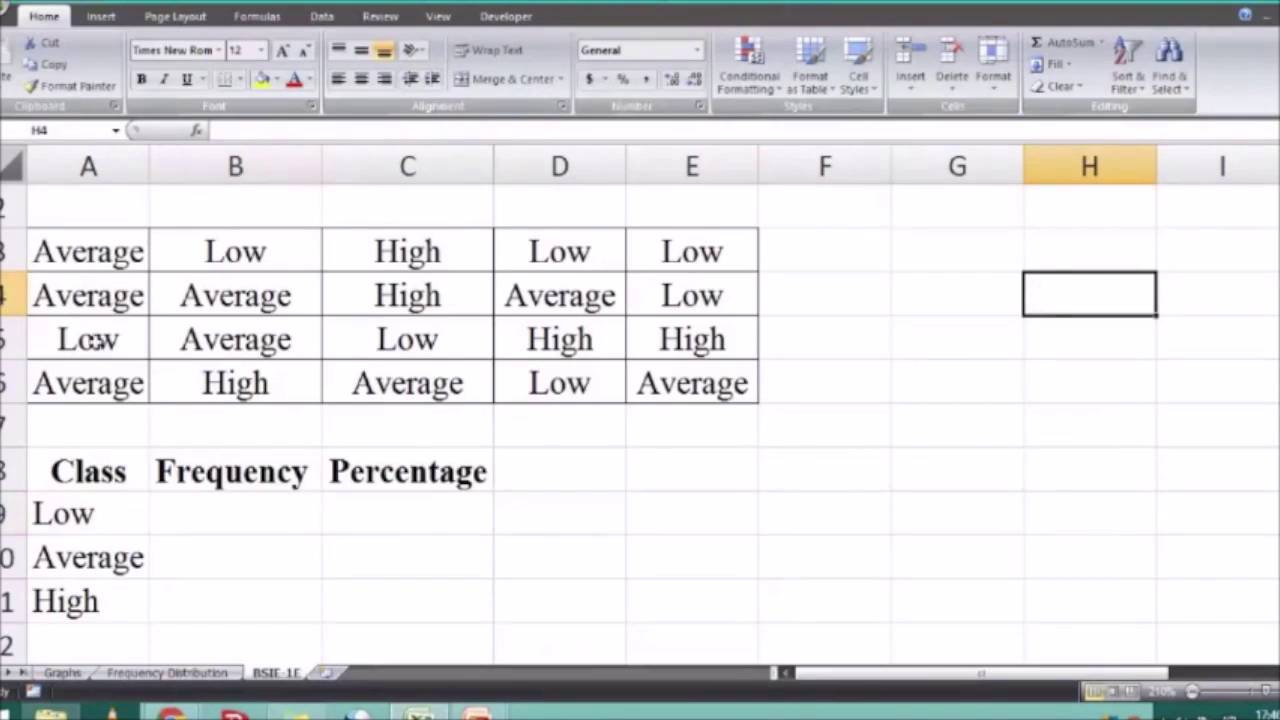
{"action": "left_click", "coordinate": [84, 345]}
{"action": "left_click", "coordinate": [247, 255]}
{"action": "left_click", "coordinate": [437, 333]}
{"action": "left_click", "coordinate": [543, 261]}
{"action": "left_click", "coordinate": [671, 250]}
{"action": "left_click", "coordinate": [910, 345]}
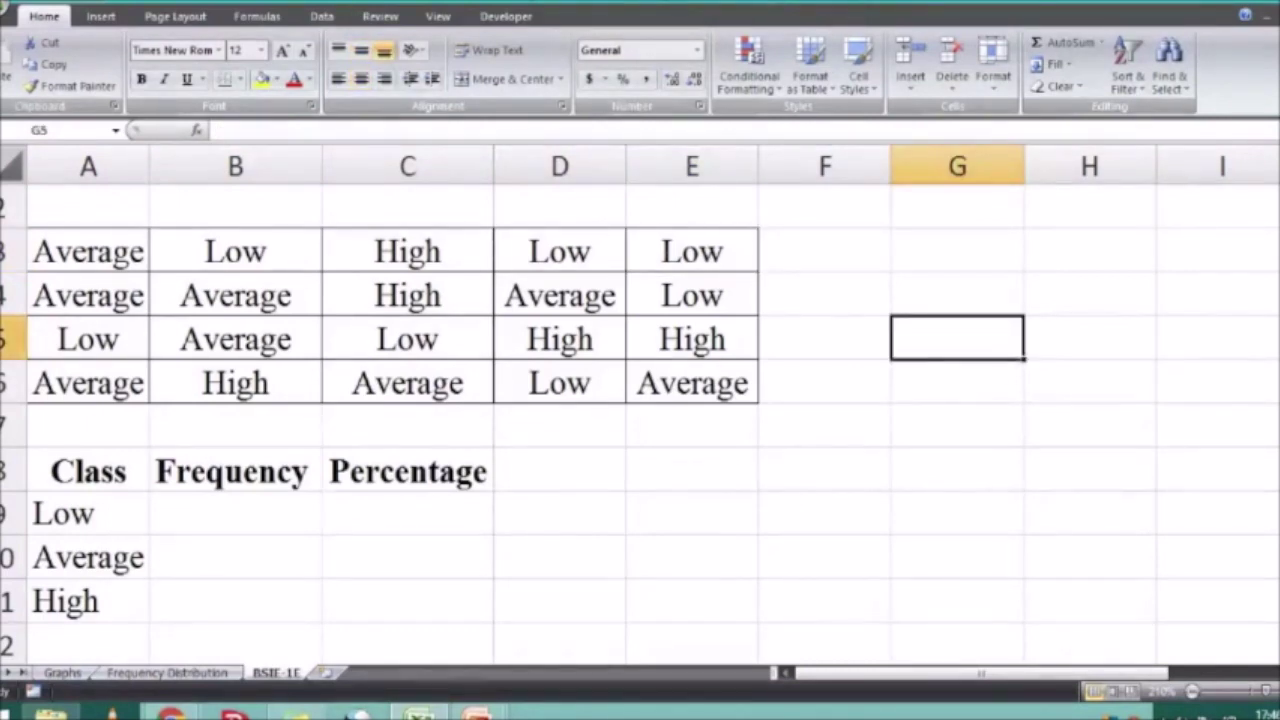
Enter the formula =COUNT($A$3:$E$6,"Low") in B9, using absolute references for the data range
{"action": "left_click", "coordinate": [255, 520]}
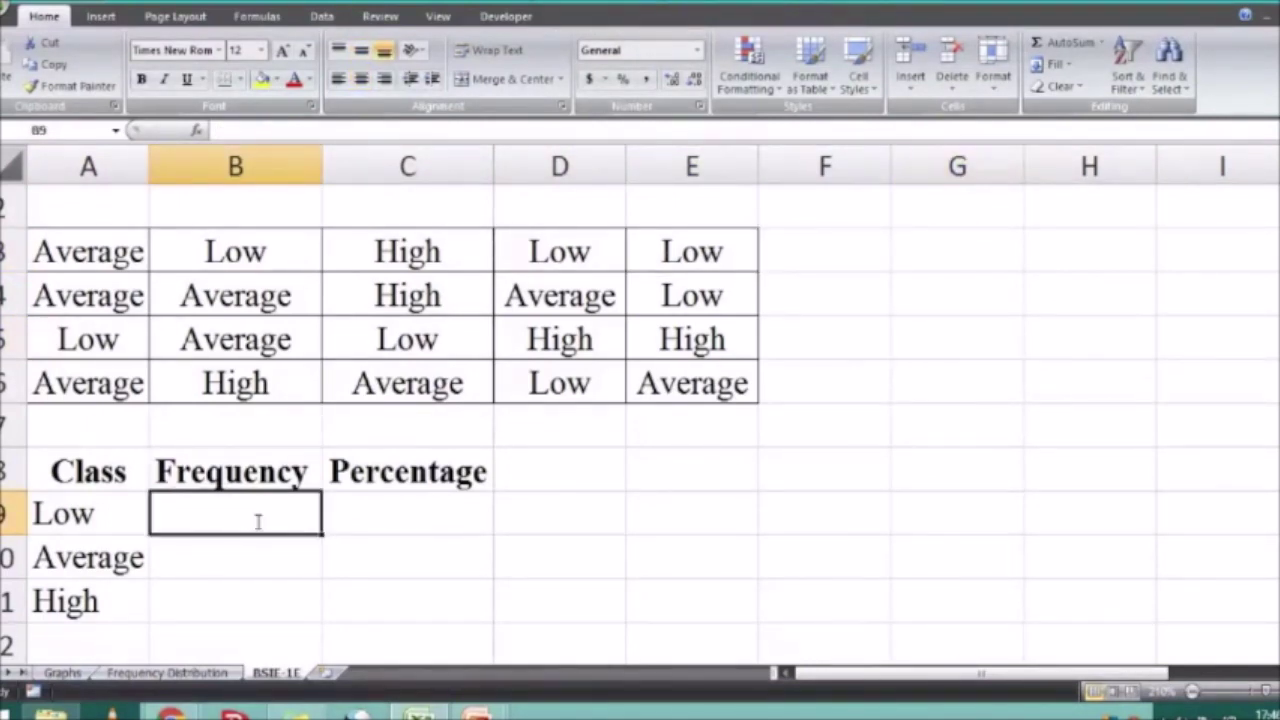
{"action": "type", "text": "=Coun"}
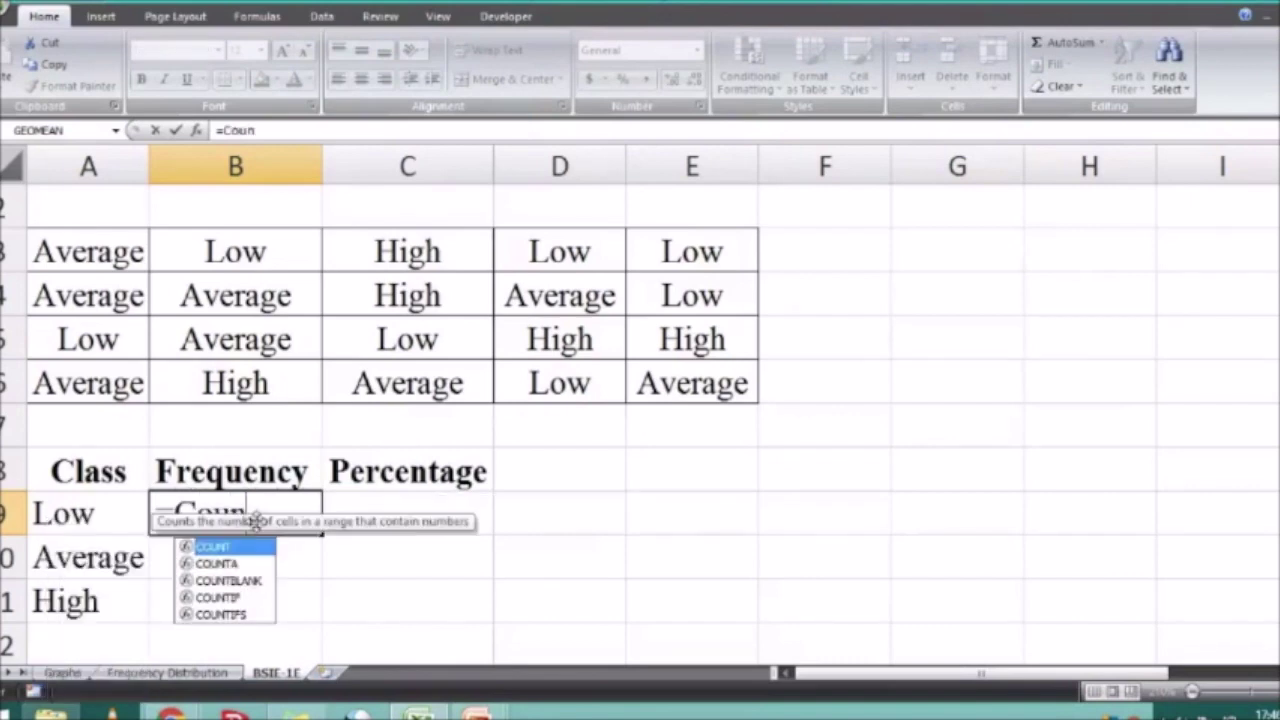
{"action": "left_click", "coordinate": [251, 565]}
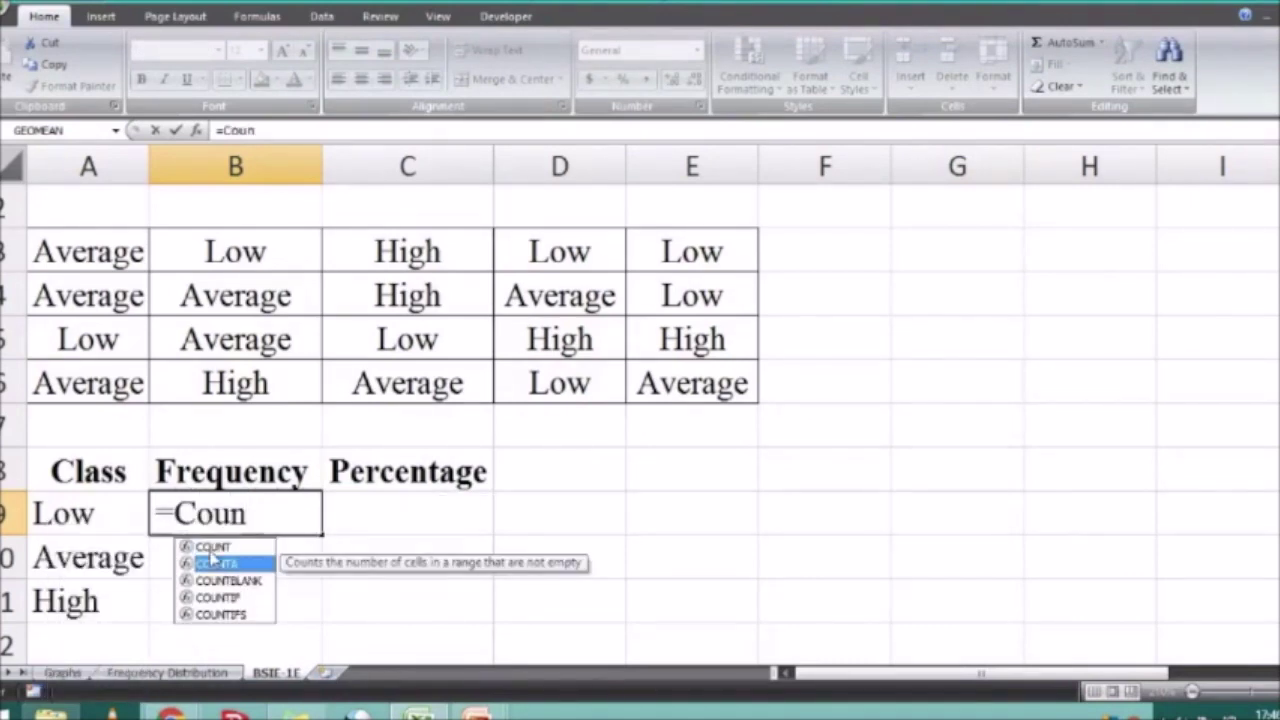
{"action": "double_click", "coordinate": [213, 547]}
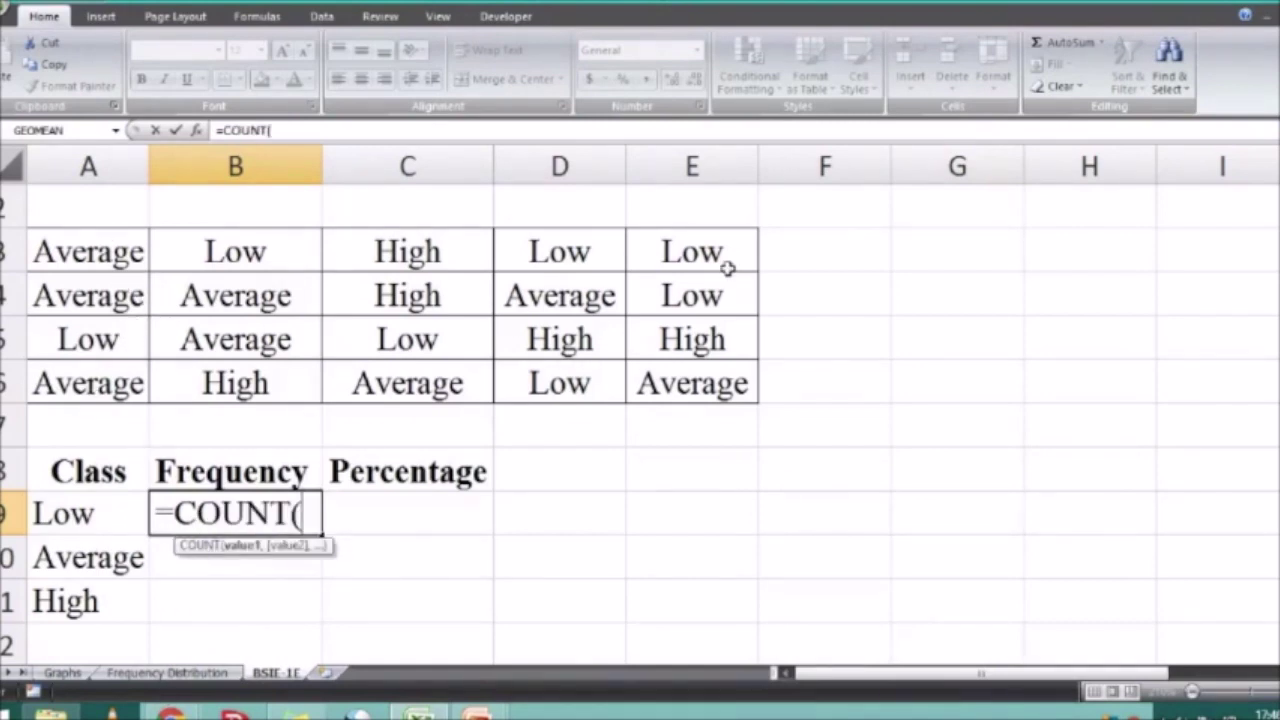
{"action": "left_click_drag", "start_coordinate": [70, 251], "coordinate": [728, 380]}
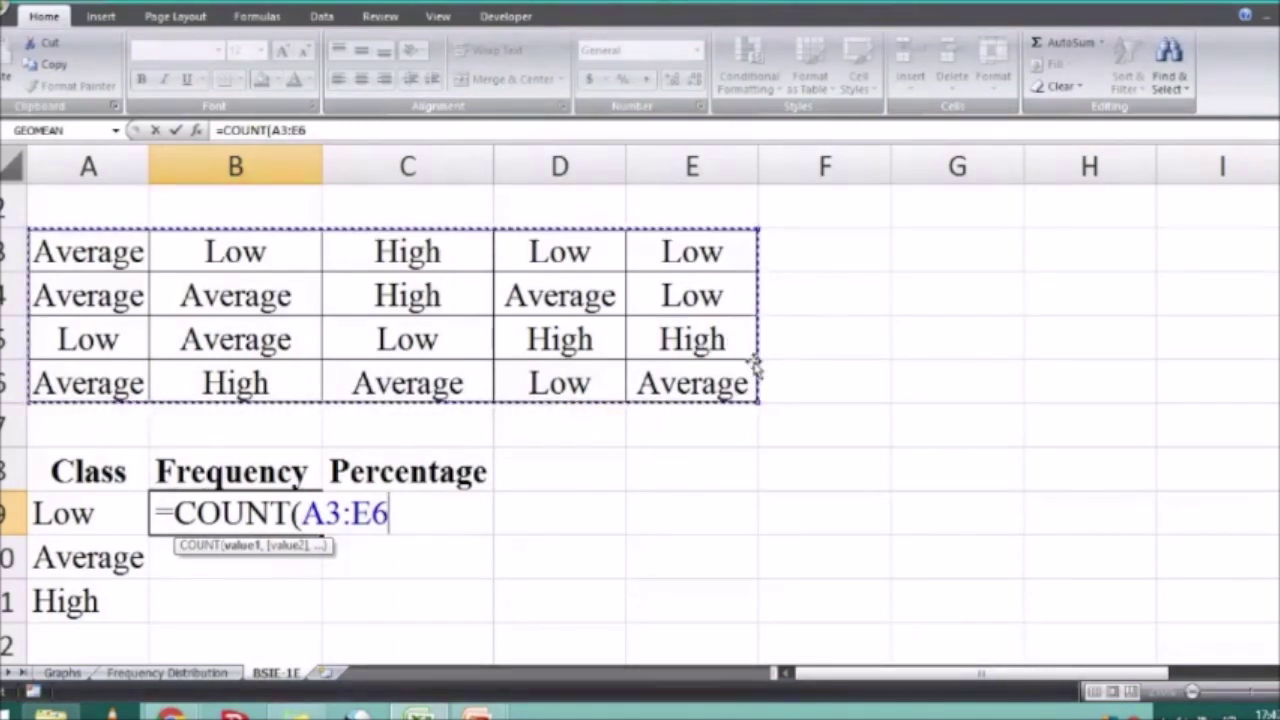
{"action": "key", "text": "F4"}
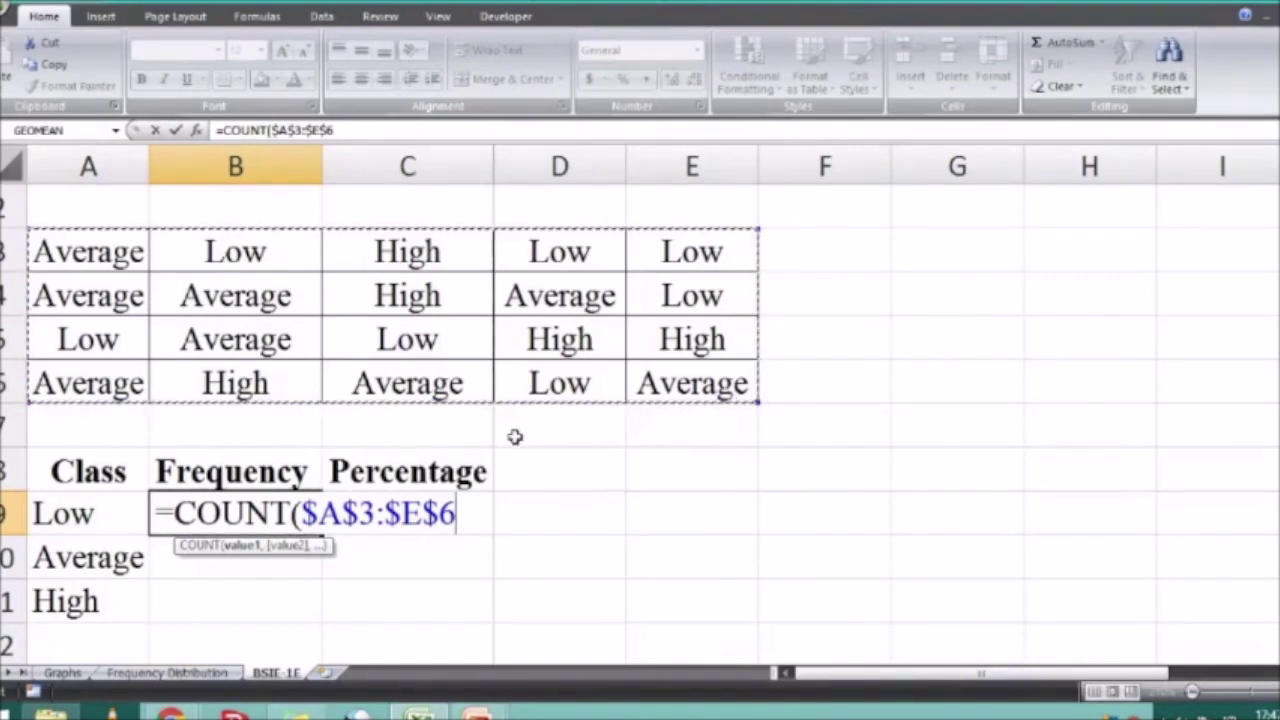
{"action": "type", "text": ","}
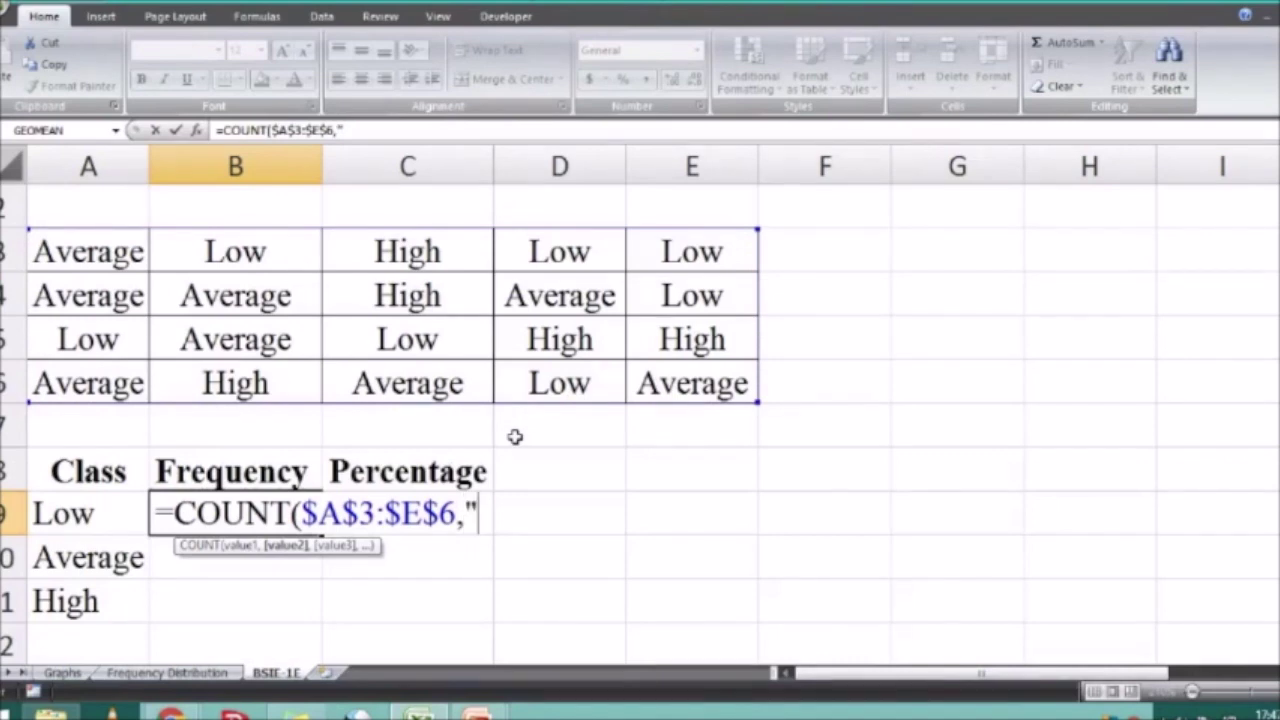
{"action": "type", "text": "\"Low\")"}
{"action": "key", "text": "Return"}
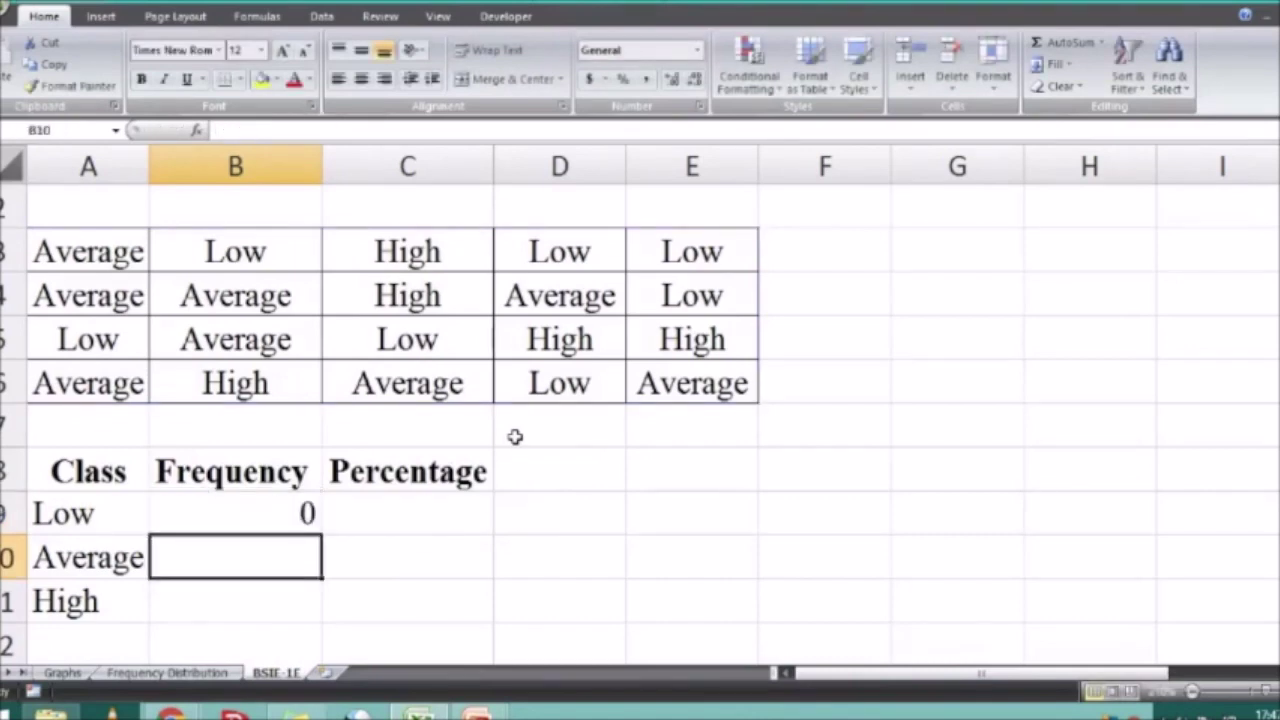
{"action": "key", "text": "Up"}
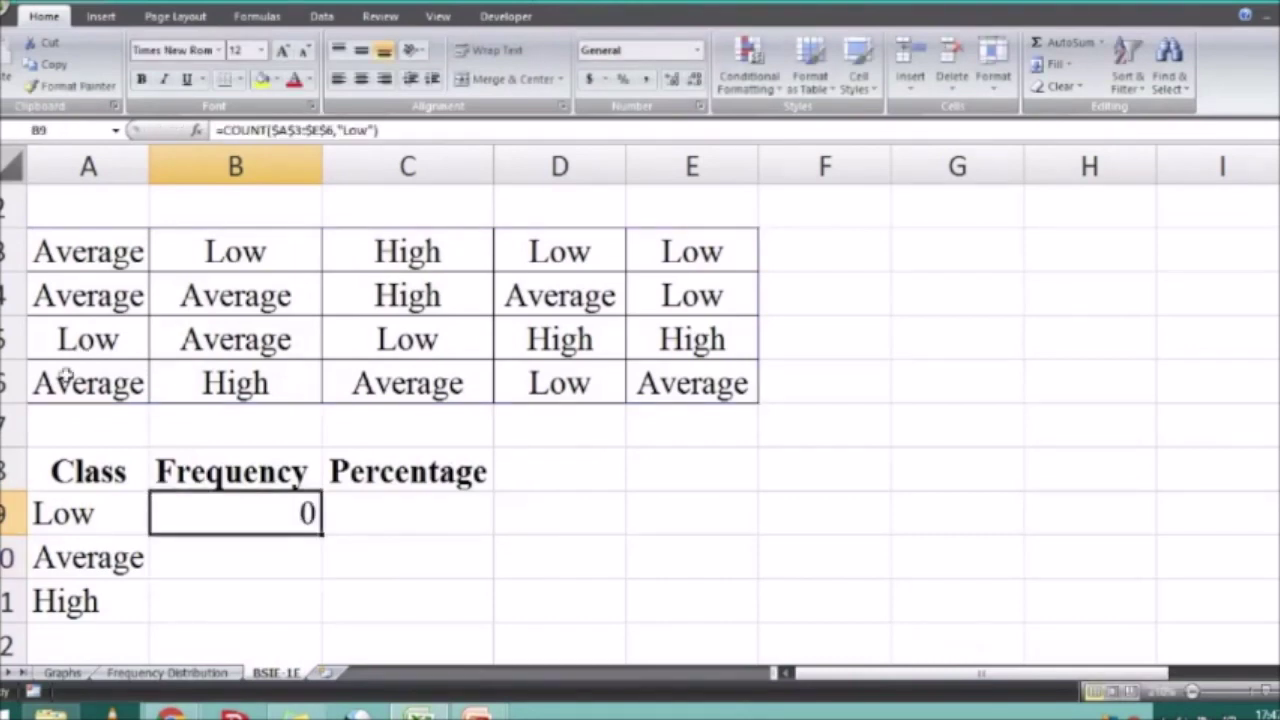
Change the function in B9 to COUNTIF, so the formula reads =COUNTIF($A$3:$E$6,"Low")
{"action": "double_click", "coordinate": [286, 514]}
{"action": "type", "text": "A"}
{"action": "key", "text": "BackSpace"}
{"action": "type", "text": "If"}
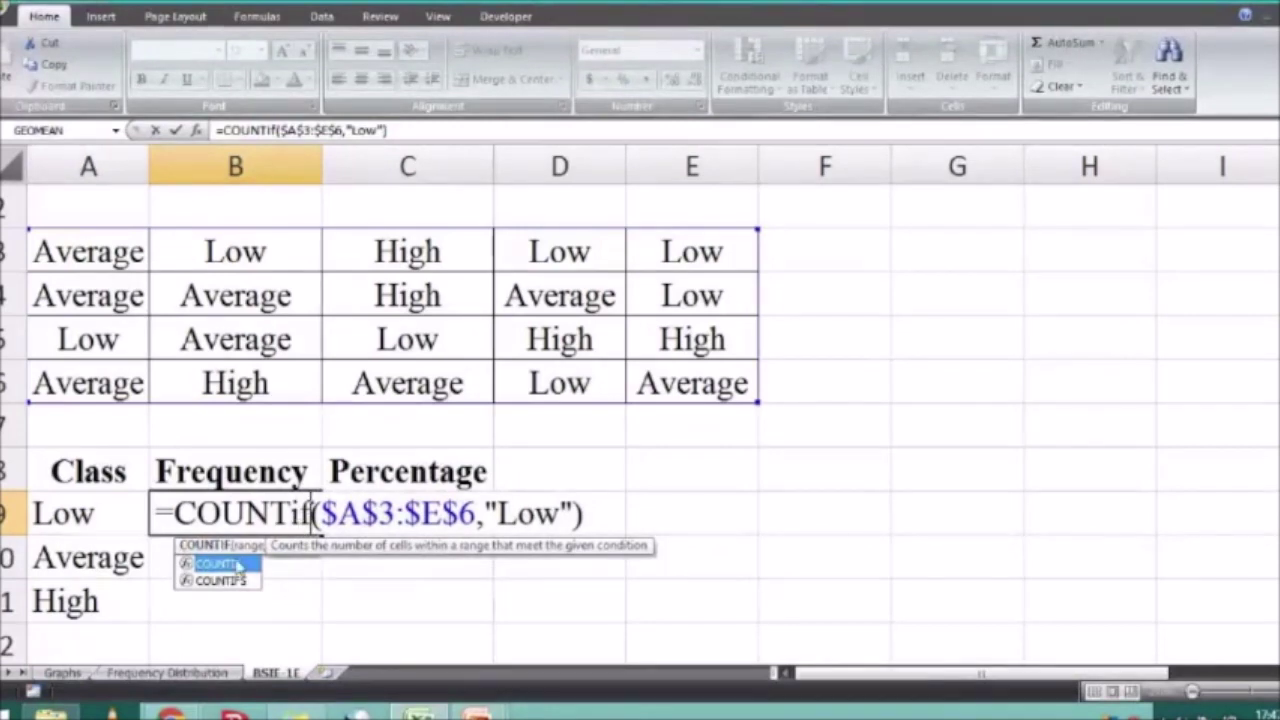
{"action": "double_click", "coordinate": [235, 573]}
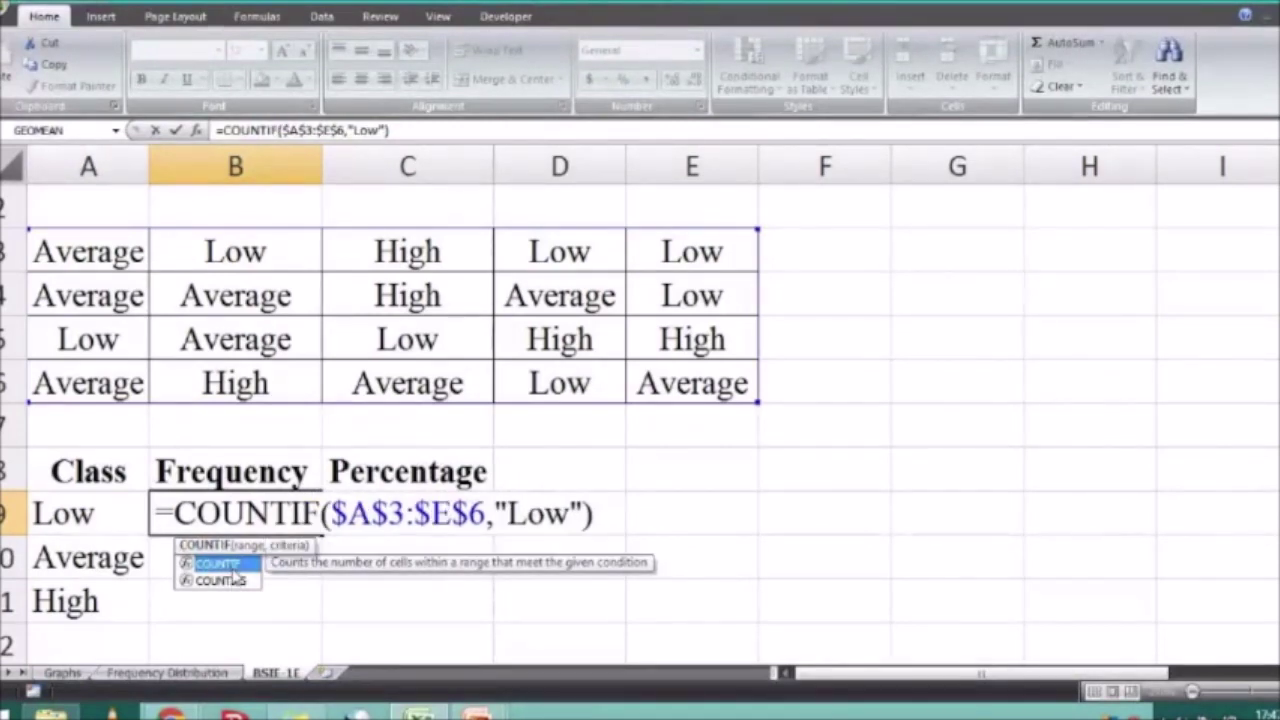
{"action": "key", "text": "Return"}
{"action": "key", "text": "Up"}
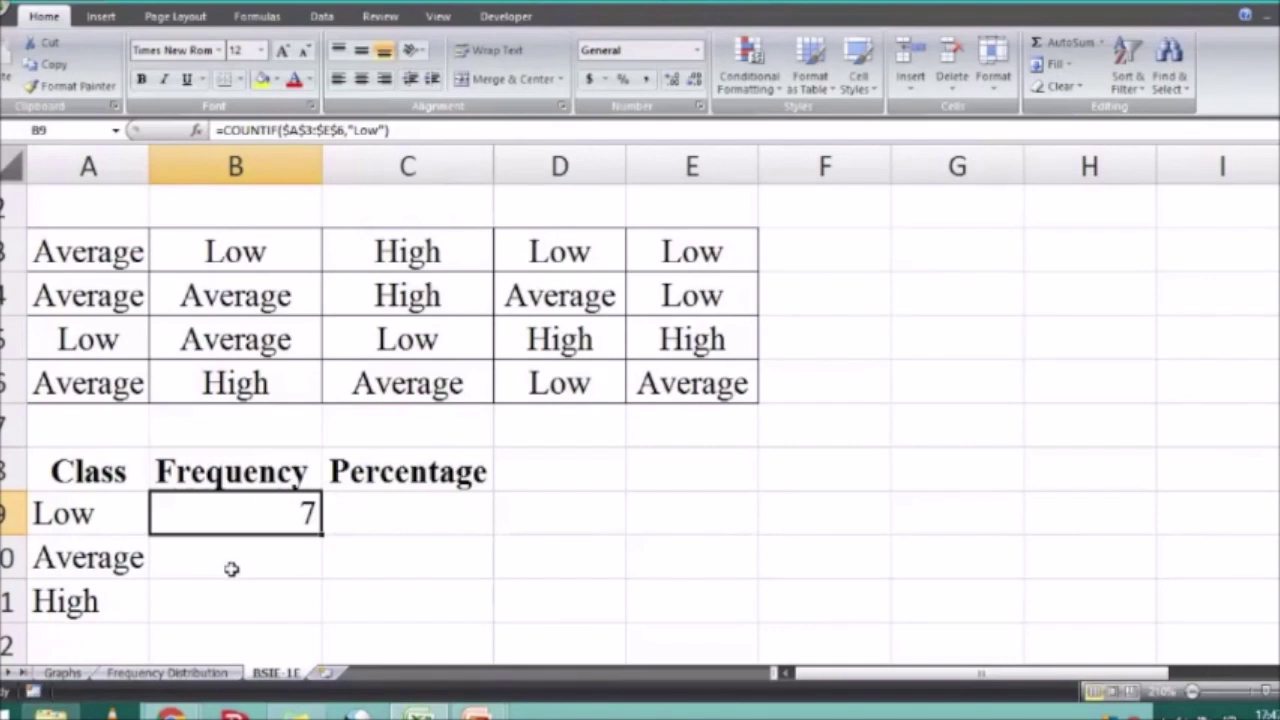
Center the Low frequency in B9 horizontally and vertically, and copy its formula down to B10:B11
{"action": "left_click", "coordinate": [361, 78]}
{"action": "left_click", "coordinate": [520, 552]}
{"action": "left_click", "coordinate": [309, 513]}
{"action": "left_click_drag", "start_coordinate": [322, 535], "coordinate": [305, 614]}
{"action": "left_click", "coordinate": [270, 538]}
{"action": "left_click", "coordinate": [265, 517]}
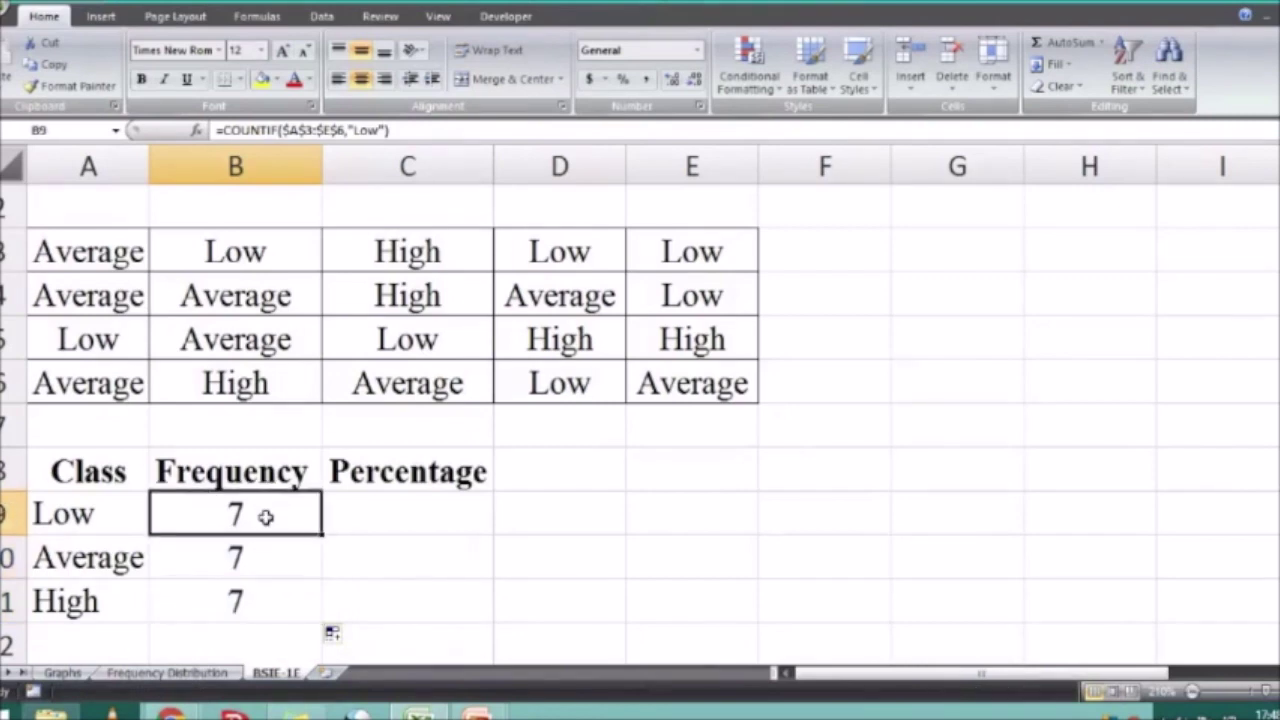
{"action": "left_click", "coordinate": [254, 560]}
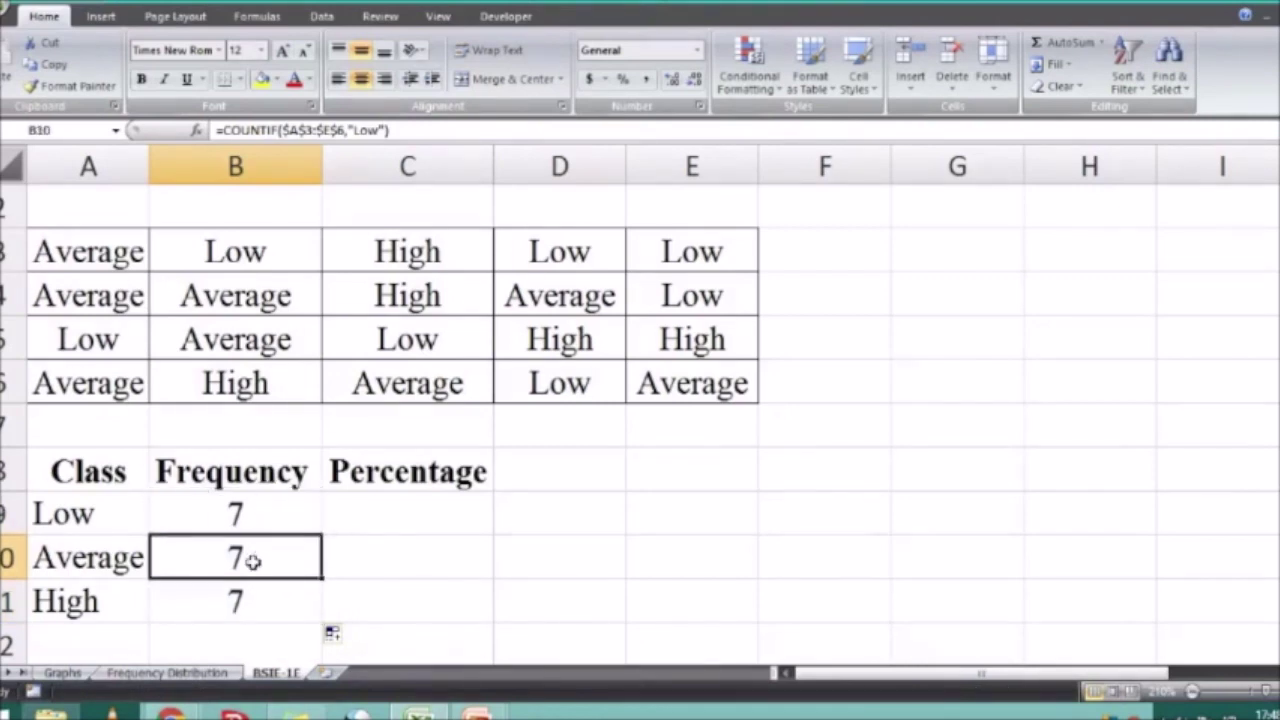
{"action": "left_click", "coordinate": [258, 612]}
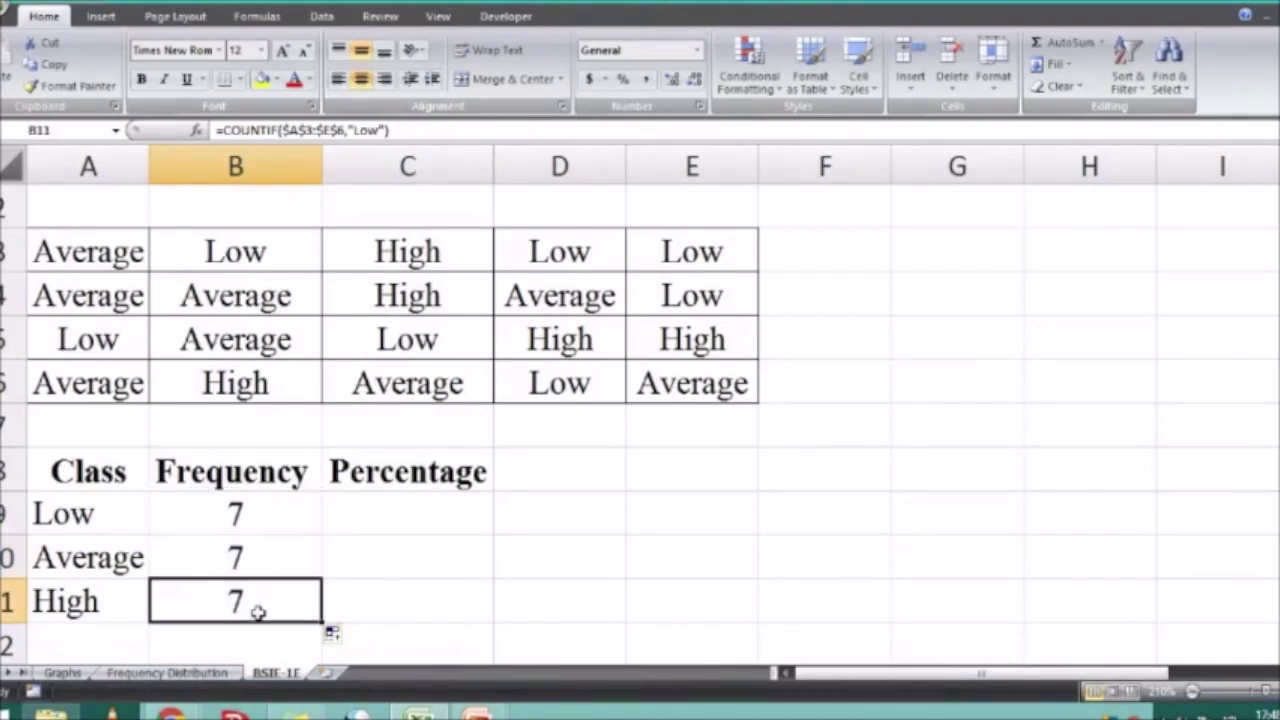
Change the COUNTIF criterion in B10 to "Average"
{"action": "double_click", "coordinate": [252, 558]}
{"action": "left_click", "coordinate": [262, 600]}
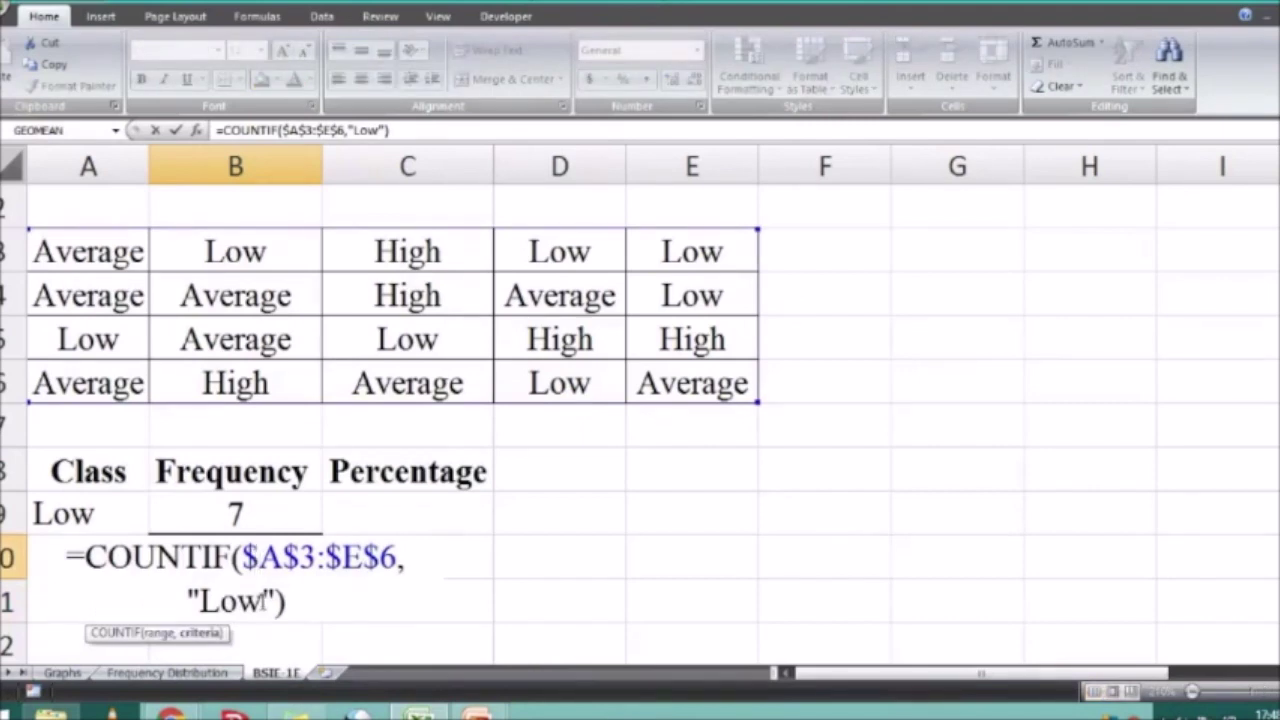
{"action": "key", "text": "BackSpace"}
{"action": "key", "text": "BackSpace"}
{"action": "key", "text": "BackSpace"}
{"action": "type", "text": "A"}
{"action": "type", "text": "vera"}
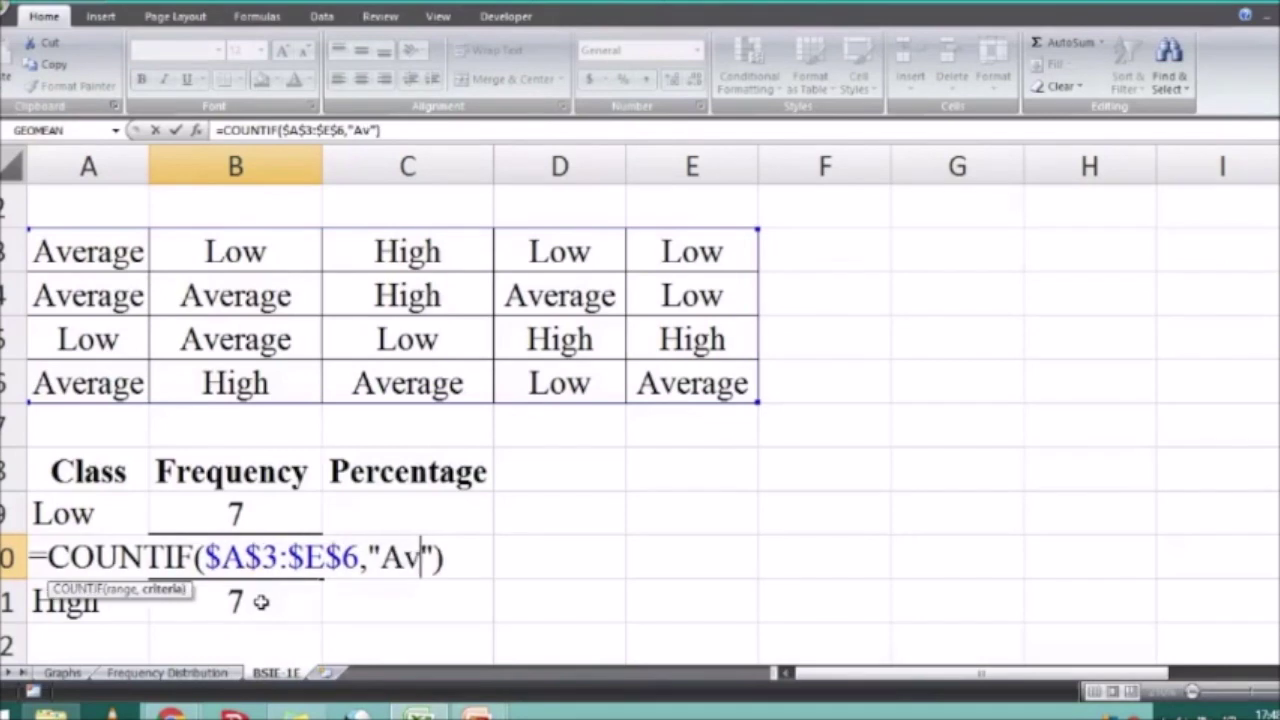
{"action": "type", "text": "ge"}
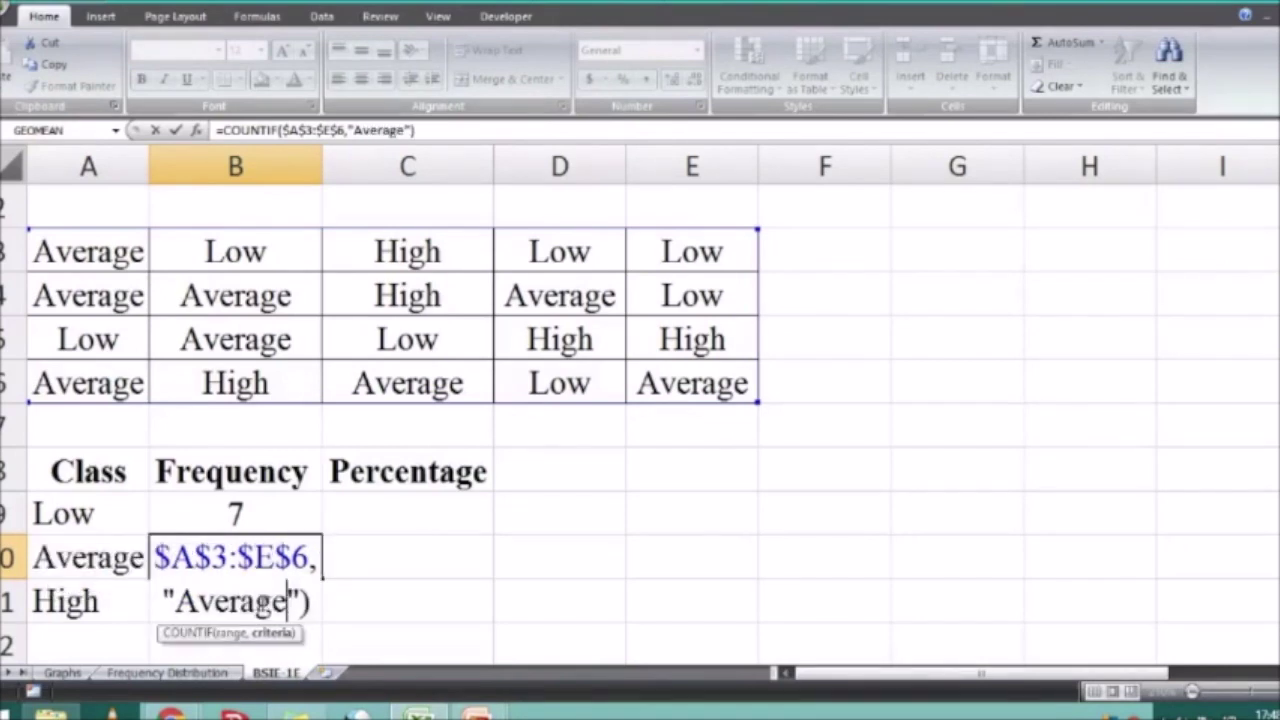
{"action": "key", "text": "Return"}
{"action": "key", "text": "Up"}
{"action": "key", "text": "Down"}
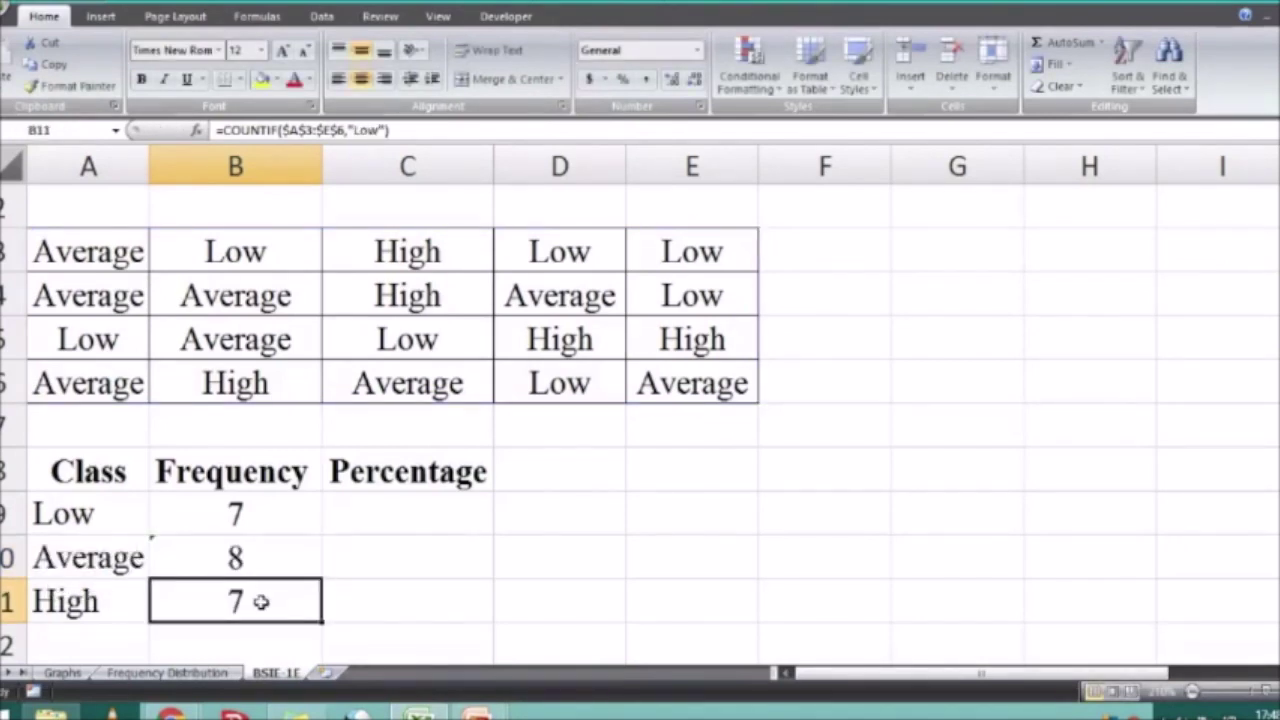
{"action": "left_click", "coordinate": [278, 554]}
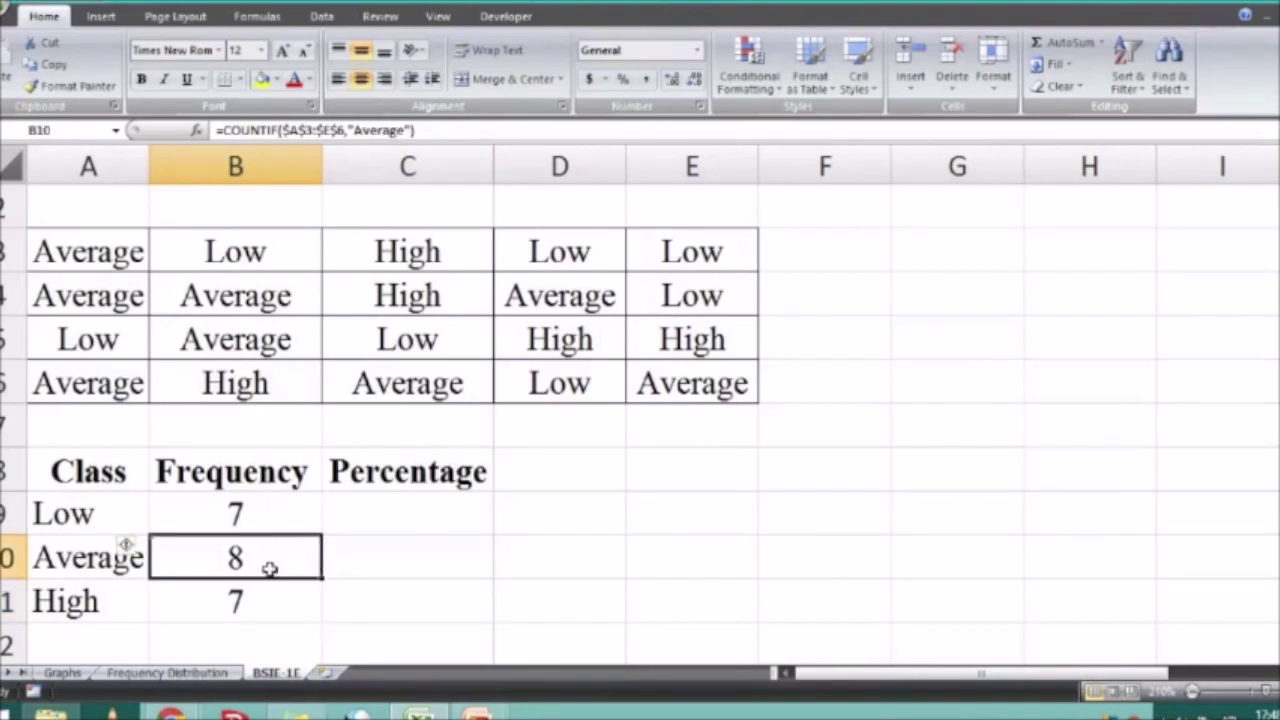
{"action": "left_click", "coordinate": [560, 560]}
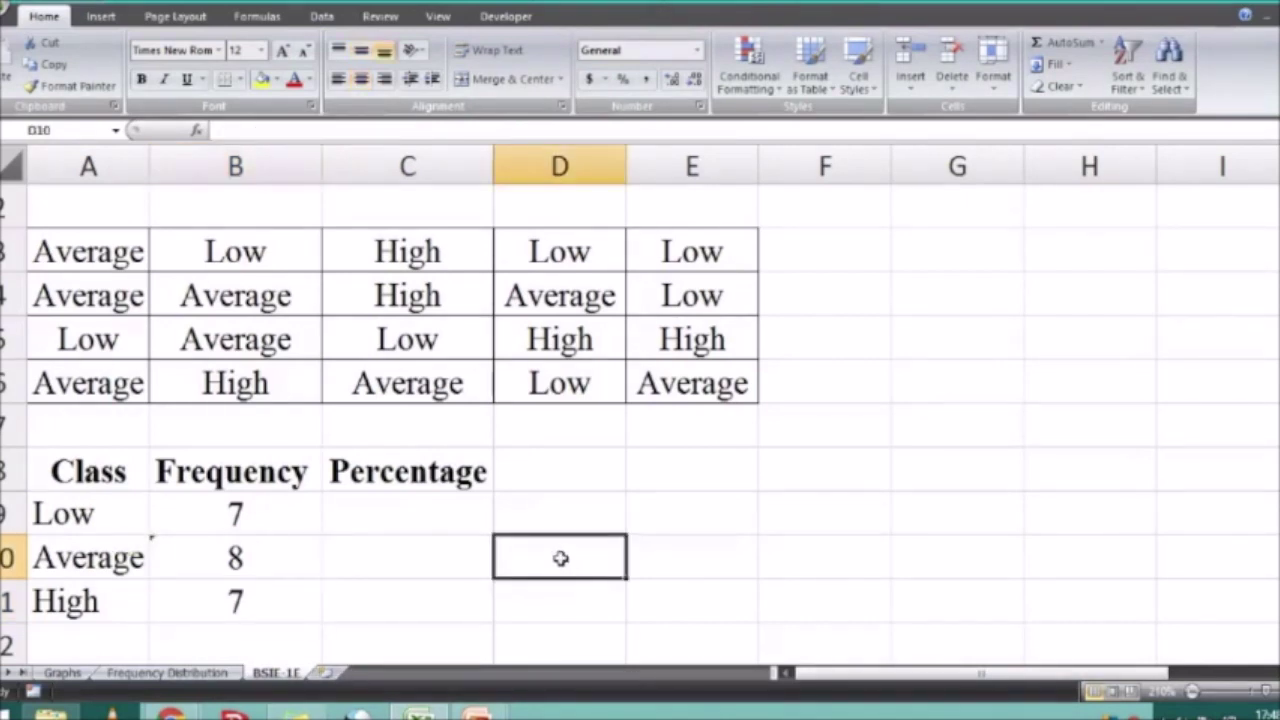
{"action": "left_click", "coordinate": [323, 303]}
{"action": "left_click", "coordinate": [620, 352]}
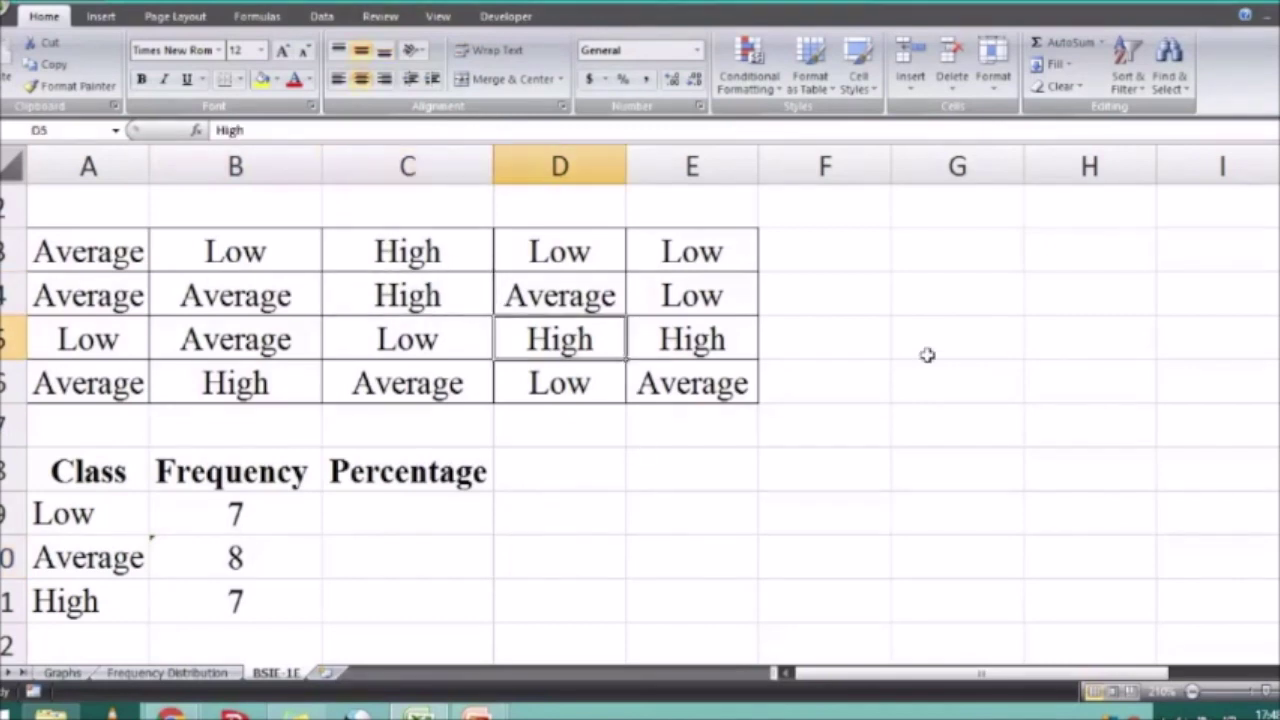
{"action": "left_click", "coordinate": [945, 352]}
Change the COUNTIF criterion in B11 to "High"
{"action": "left_click", "coordinate": [252, 603]}
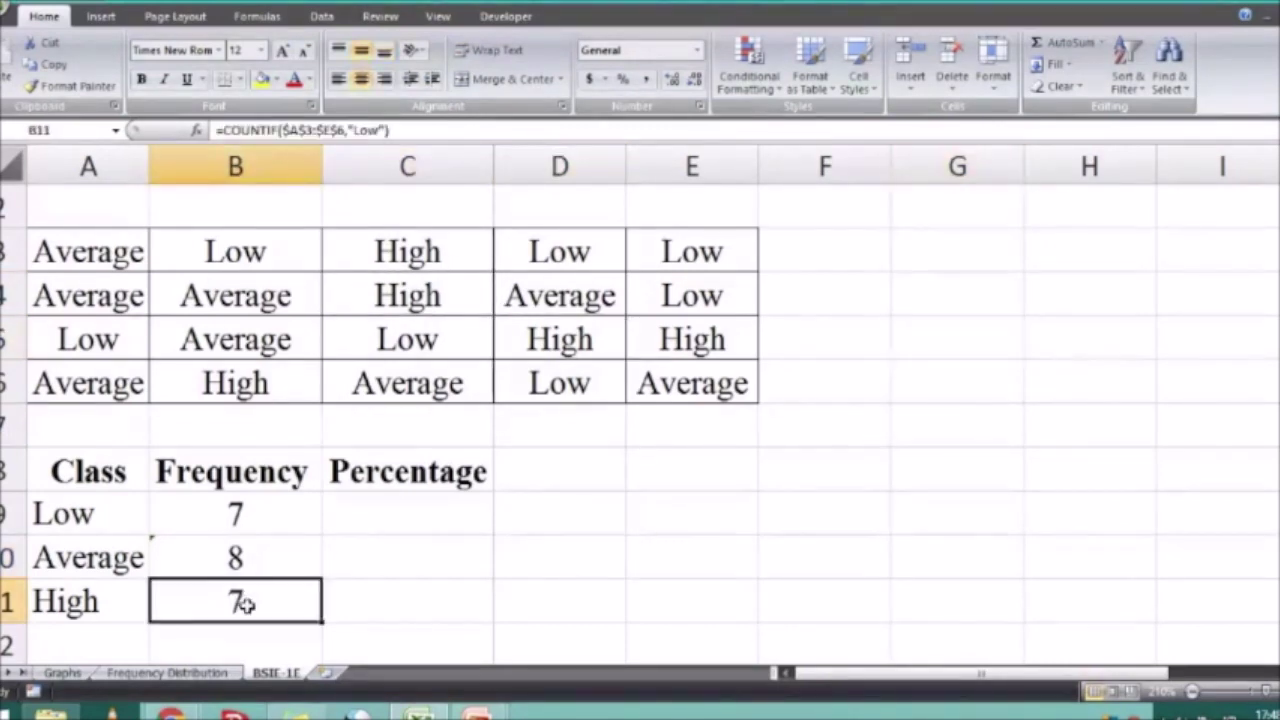
{"action": "double_click", "coordinate": [252, 603]}
{"action": "key", "text": "BackSpace"}
{"action": "key", "text": "BackSpace"}
{"action": "key", "text": "BackSpace"}
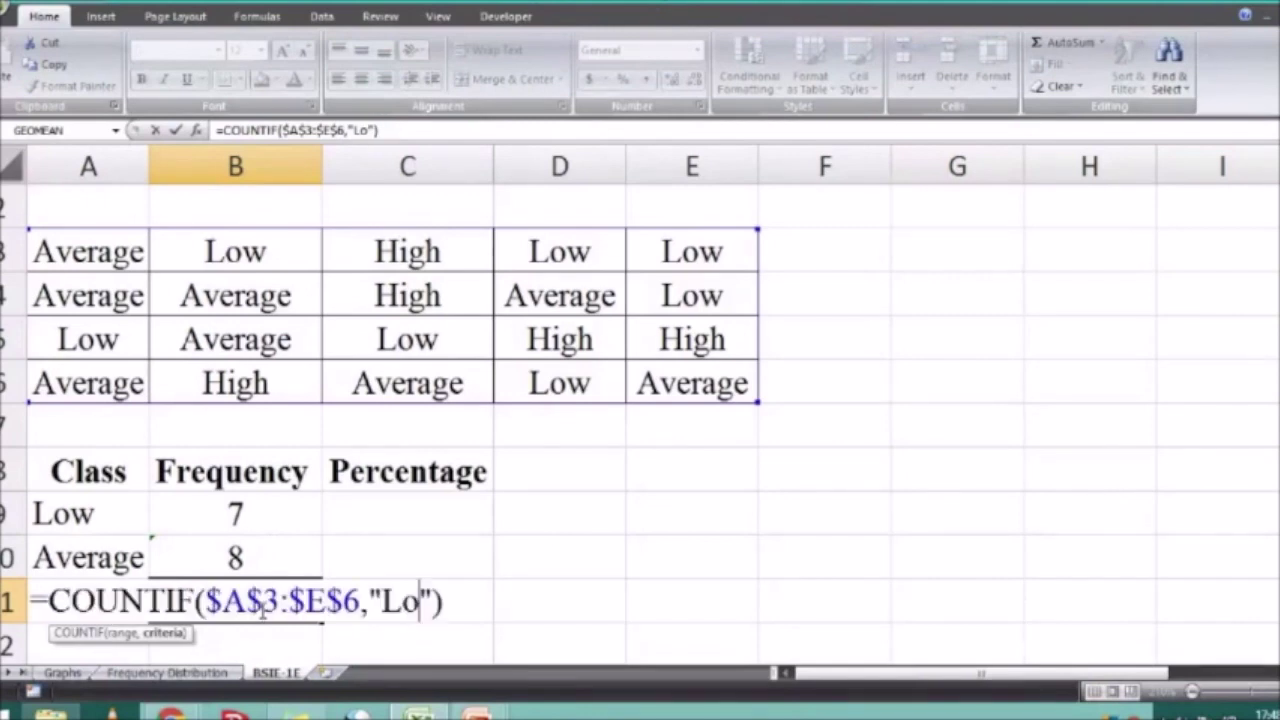
{"action": "type", "text": "High"}
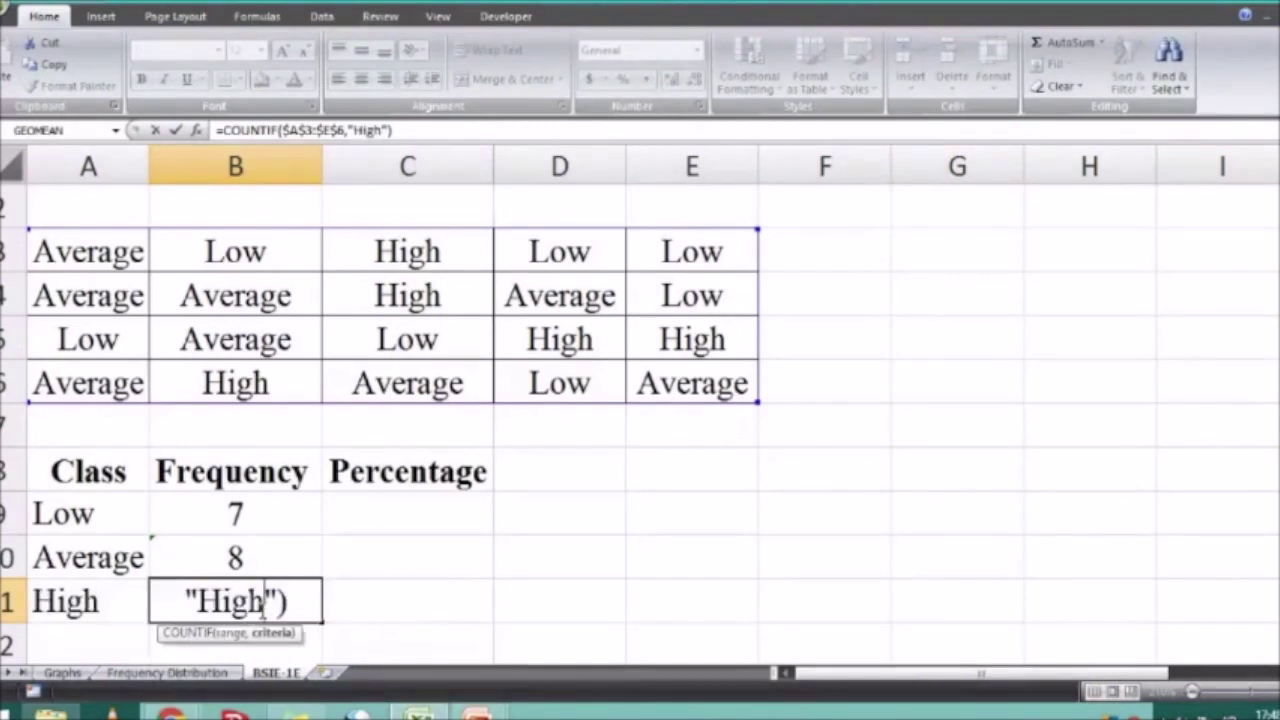
{"action": "key", "text": "Return"}
Compare the sum of the frequencies in B9:B11 with the number of entries in the data range A3:E6
{"action": "left_click_drag", "start_coordinate": [278, 490], "coordinate": [271, 548]}
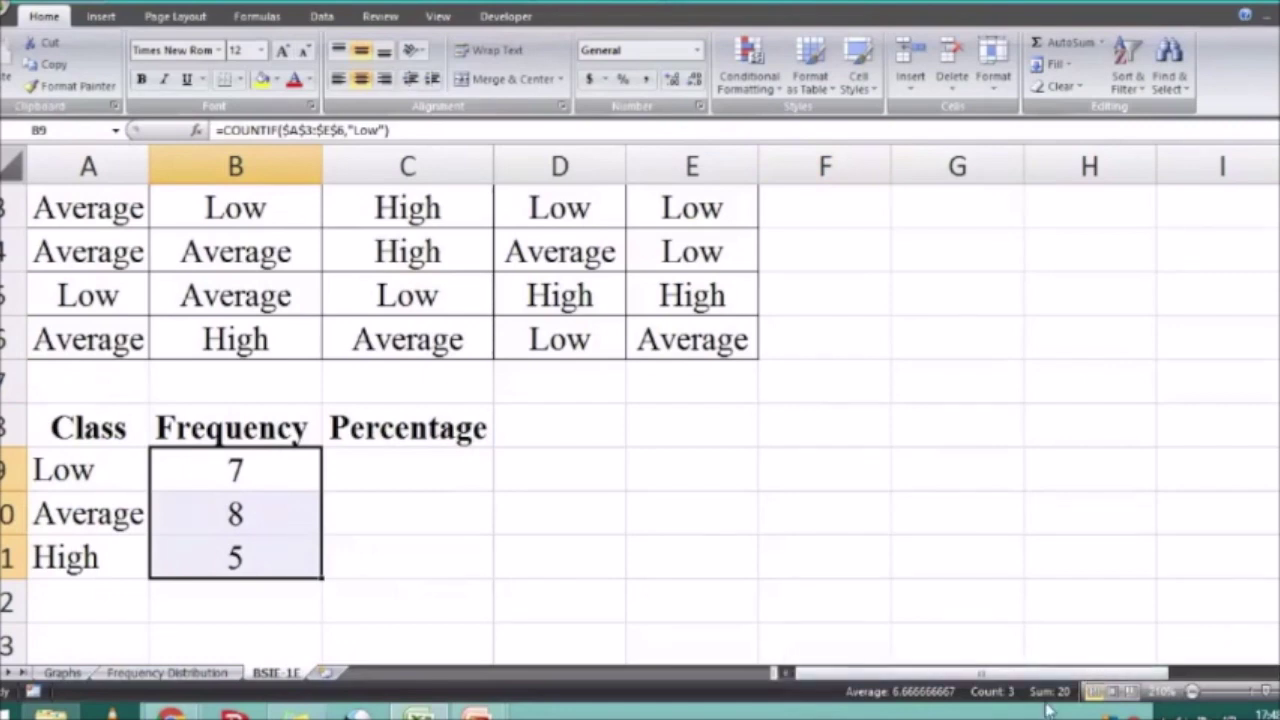
{"action": "left_click", "coordinate": [1090, 425]}
{"action": "scroll", "coordinate": [640, 400], "scroll_direction": "up", "scroll_amount": 1}
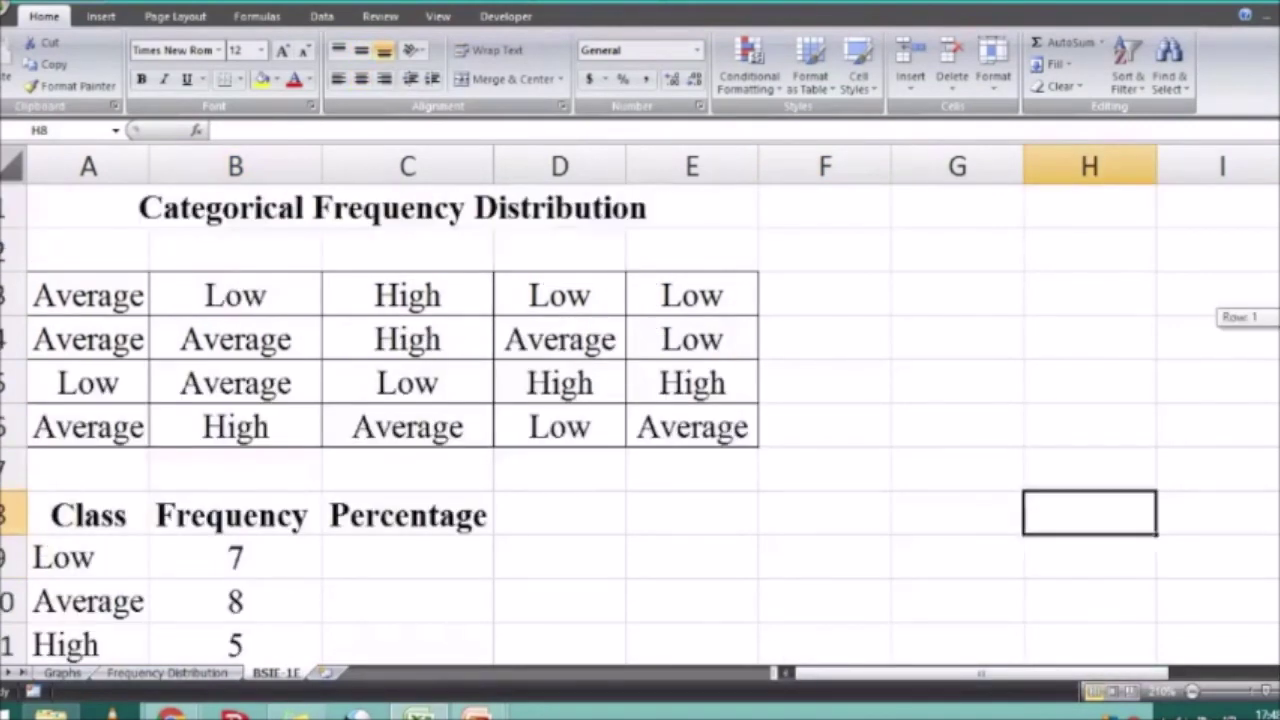
{"action": "left_click_drag", "start_coordinate": [1217, 295], "coordinate": [1217, 338]}
{"action": "left_click", "coordinate": [329, 555]}
{"action": "left_click_drag", "start_coordinate": [240, 557], "coordinate": [243, 648]}
{"action": "left_click", "coordinate": [935, 605]}
{"action": "left_click_drag", "start_coordinate": [104, 292], "coordinate": [665, 437]}
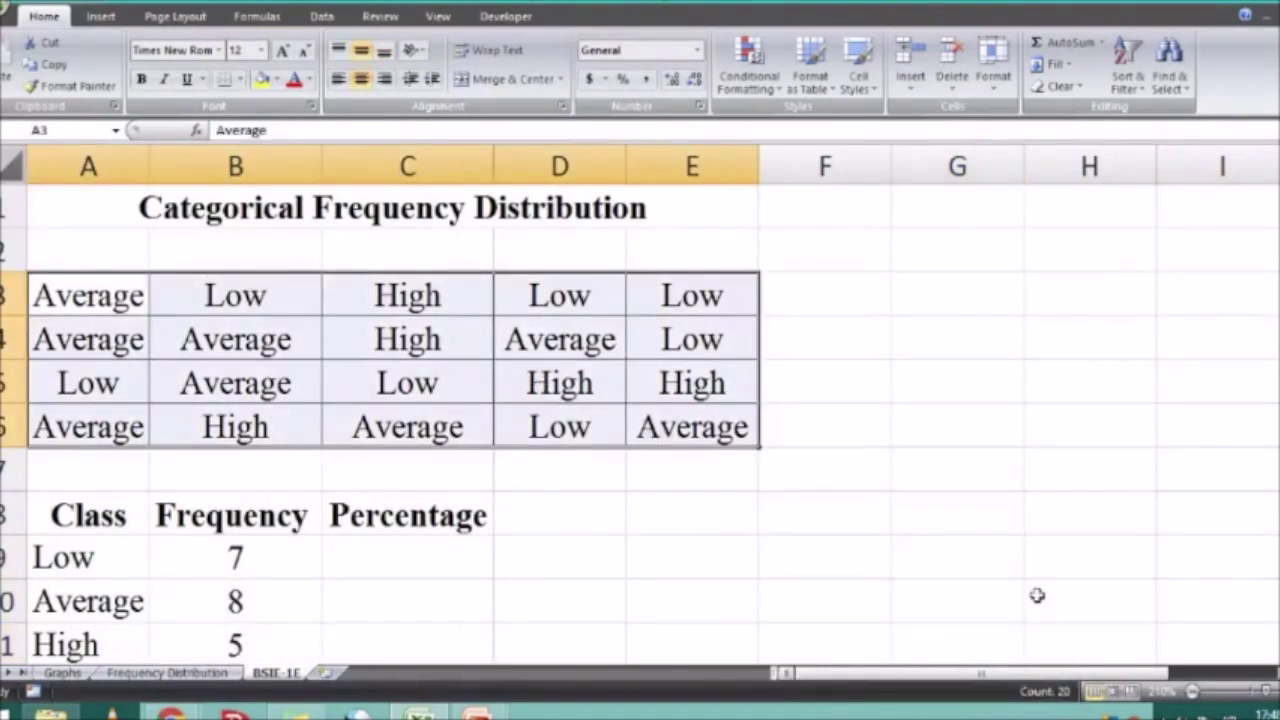
{"action": "left_click", "coordinate": [960, 512]}
Sum the frequencies B9:B11 in B12 with the SUM function
{"action": "scroll", "coordinate": [640, 424], "scroll_direction": "down", "scroll_amount": 1}
{"action": "left_click", "coordinate": [824, 425]}
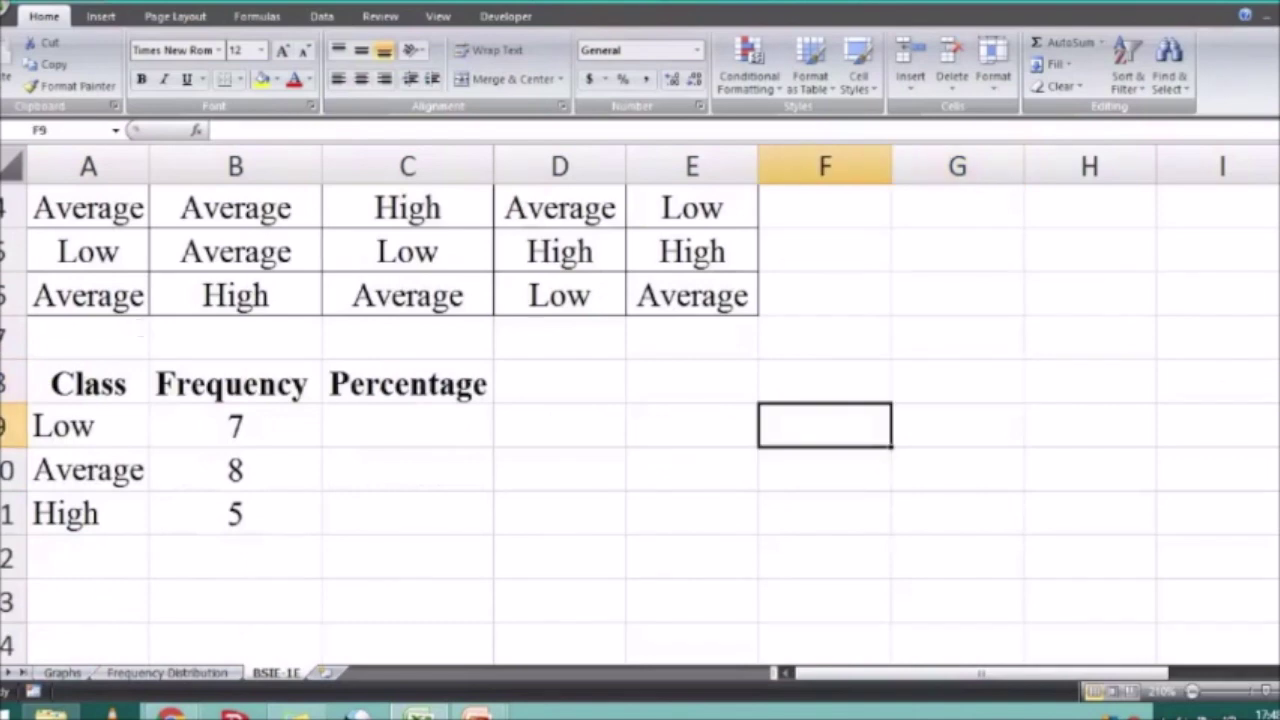
{"action": "left_click", "coordinate": [646, 509]}
{"action": "left_click", "coordinate": [248, 553]}
{"action": "type", "text": "="}
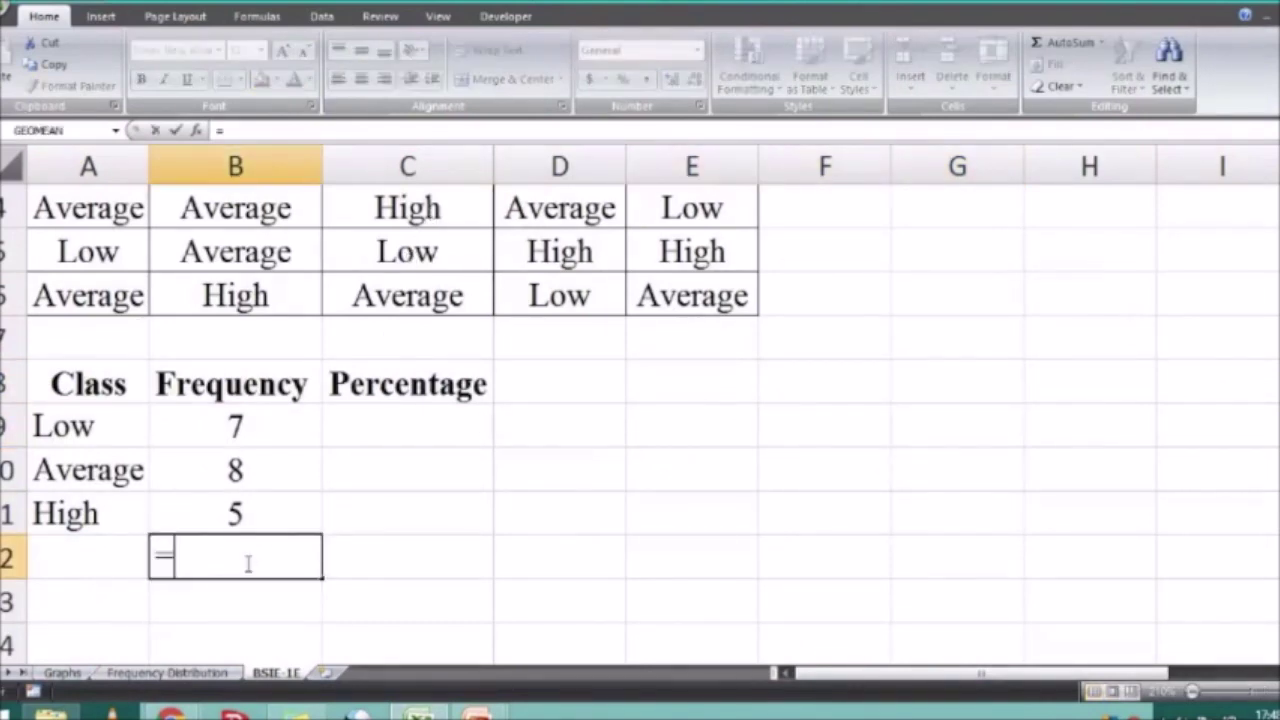
{"action": "type", "text": "Sum"}
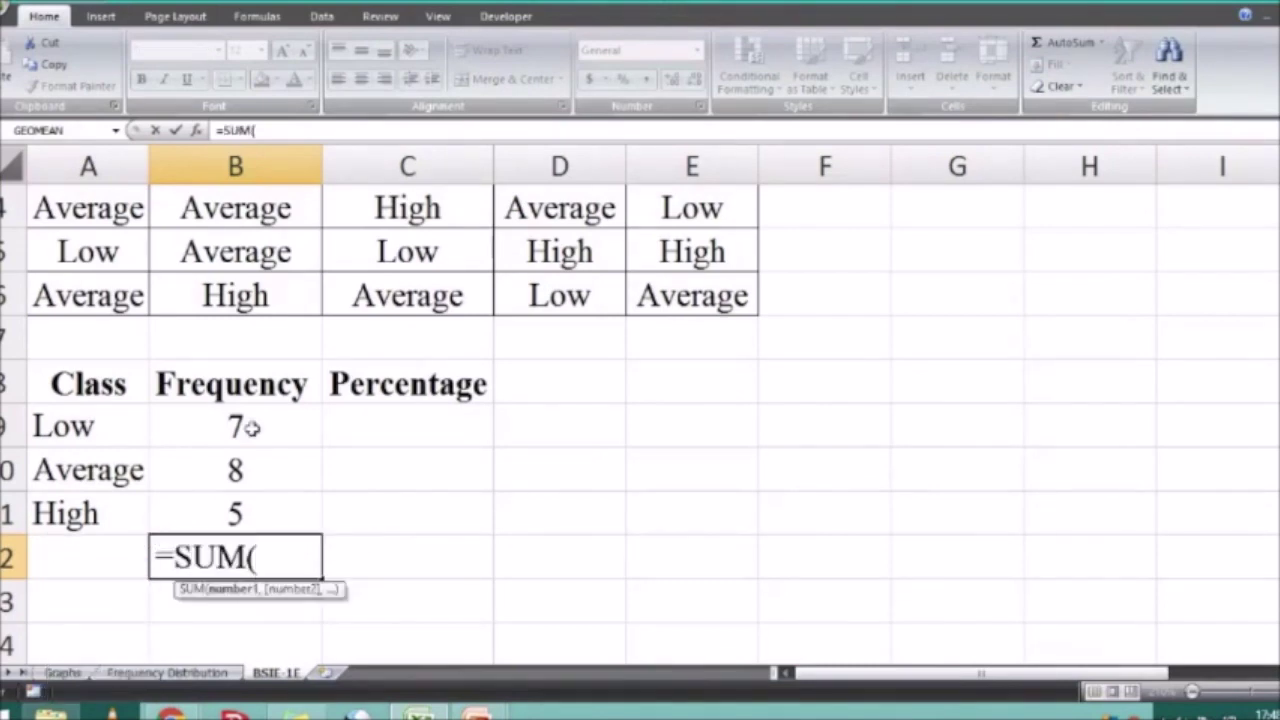
{"action": "left_click_drag", "start_coordinate": [254, 423], "coordinate": [290, 506]}
{"action": "key", "text": "Return"}
Make the frequency total in B12 bold and center it
{"action": "key", "text": "Up"}
{"action": "key", "text": "ctrl+b"}
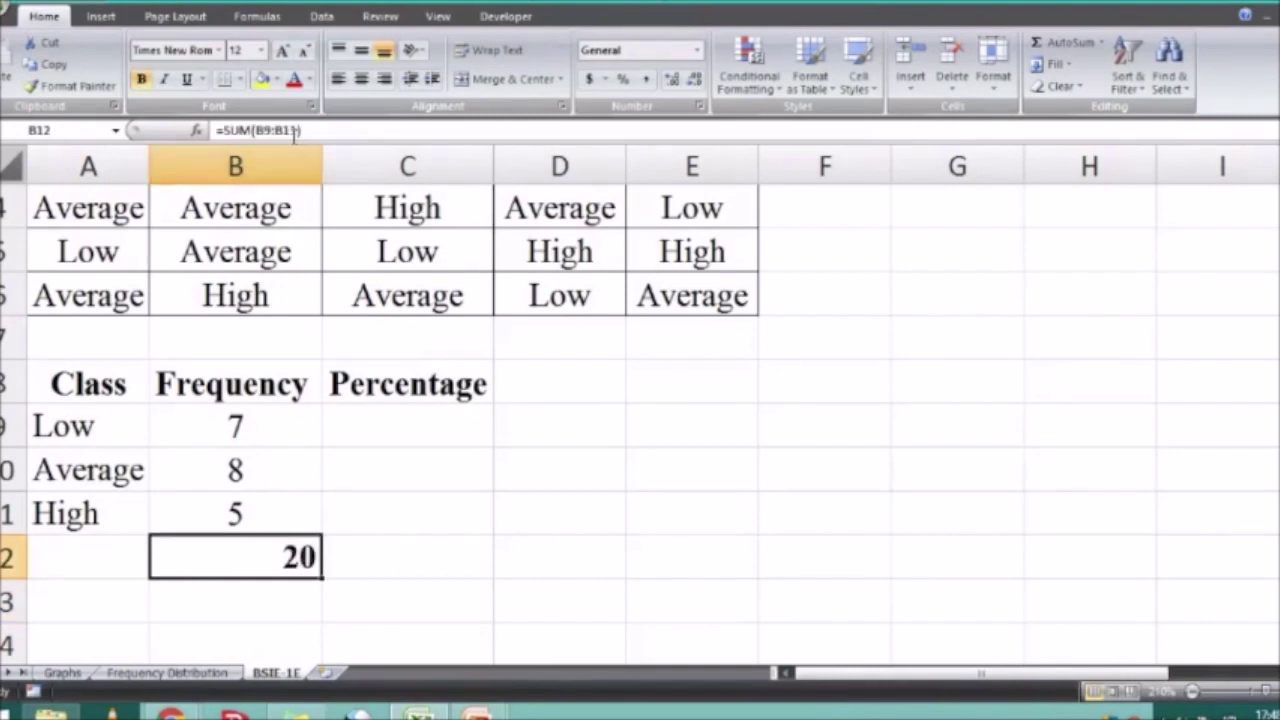
{"action": "left_click", "coordinate": [361, 79]}
{"action": "left_click", "coordinate": [480, 514]}
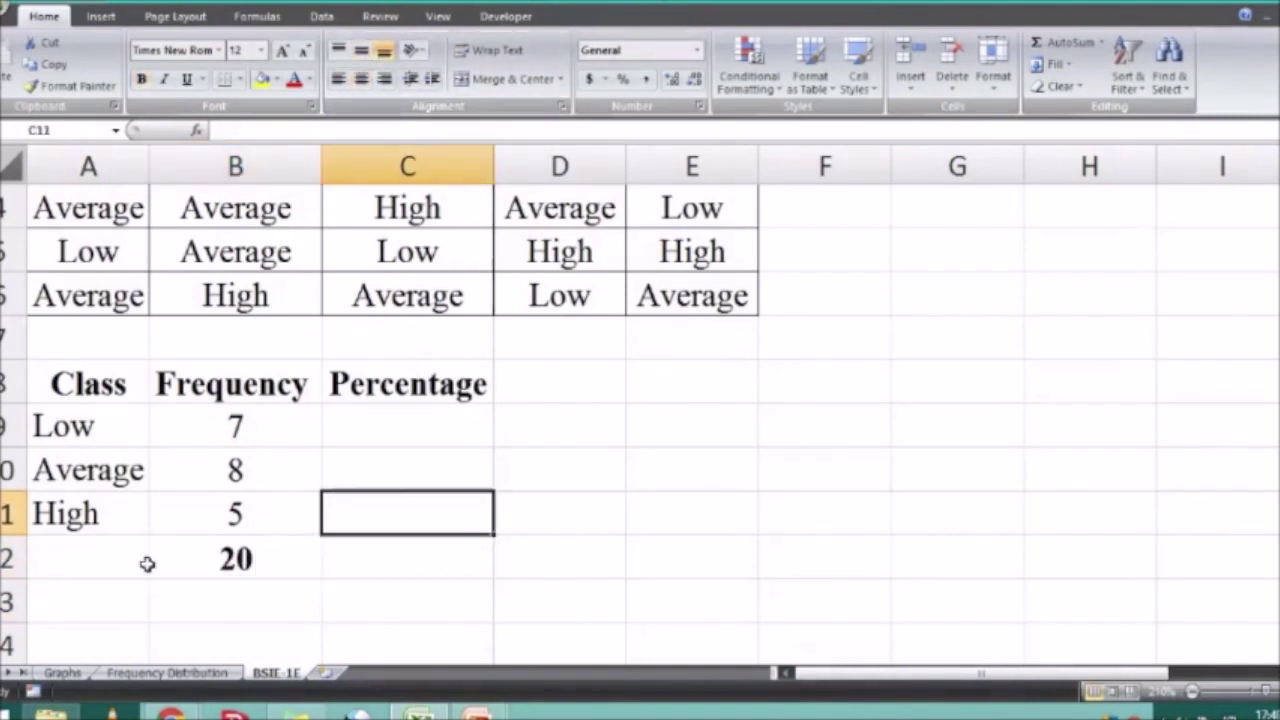
Label the sum row Total in A12
{"action": "left_click", "coordinate": [137, 563]}
{"action": "type", "text": "Tita"}
{"action": "key", "text": "BackSpace"}
{"action": "key", "text": "BackSpace"}
{"action": "key", "text": "BackSpace"}
{"action": "type", "text": "otal"}
{"action": "key", "text": "Return"}
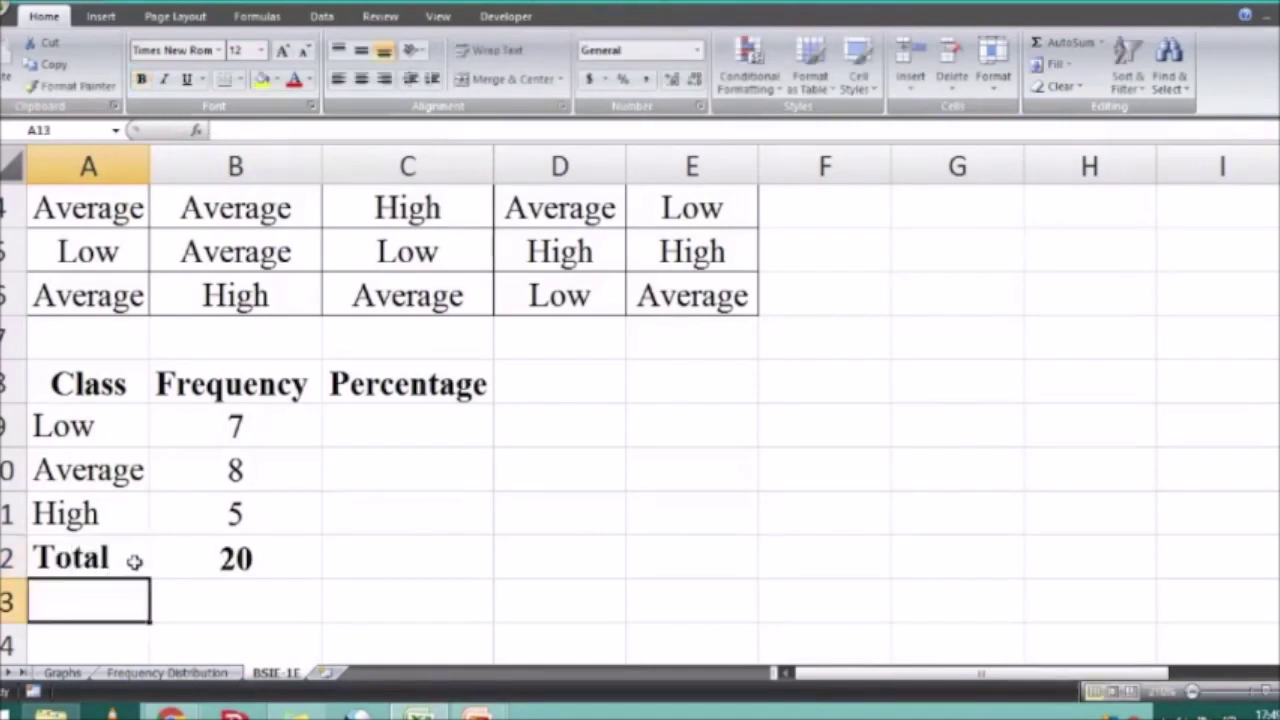
Calculate the Low class percentage in C9 by dividing B9 by the absolute reference $B$12
{"action": "key", "text": "Up"}
{"action": "key", "text": "Right"}
{"action": "key", "text": "Right"}
{"action": "key", "text": "Up"}
{"action": "key", "text": "Up"}
{"action": "key", "text": "Up"}
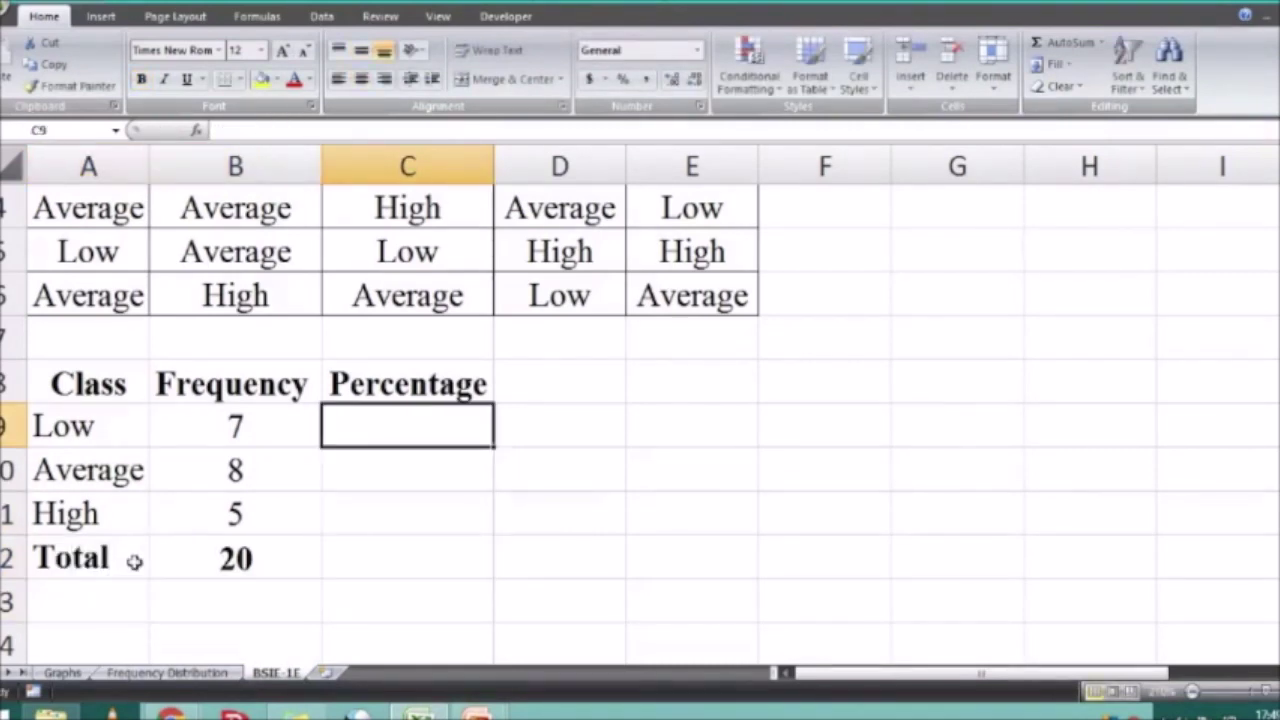
{"action": "type", "text": "="}
{"action": "key", "text": "Left"}
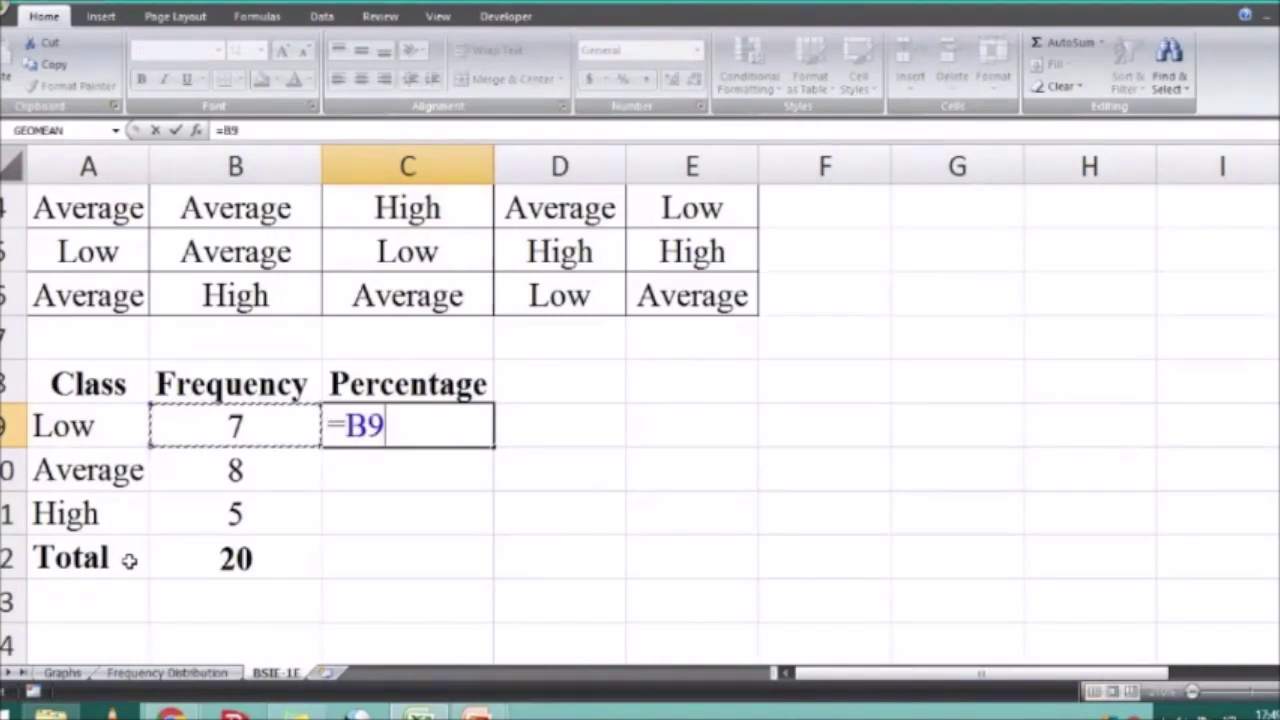
{"action": "type", "text": "/"}
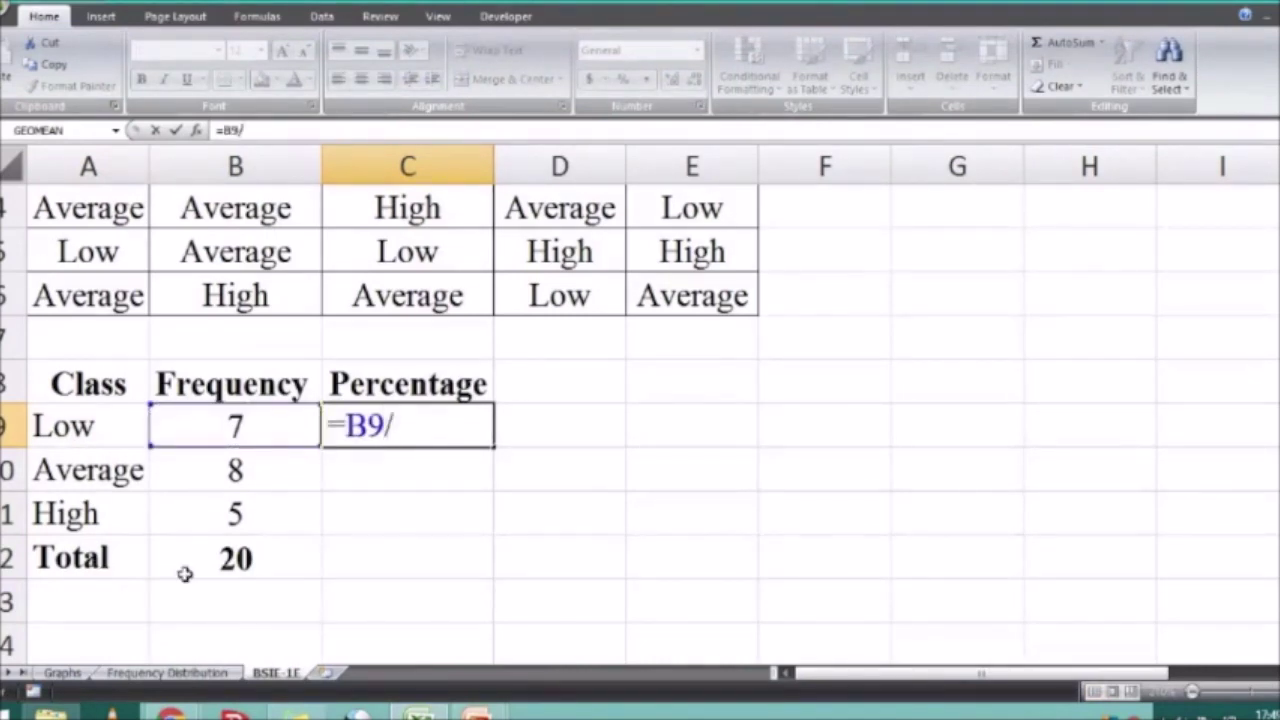
{"action": "left_click", "coordinate": [250, 558]}
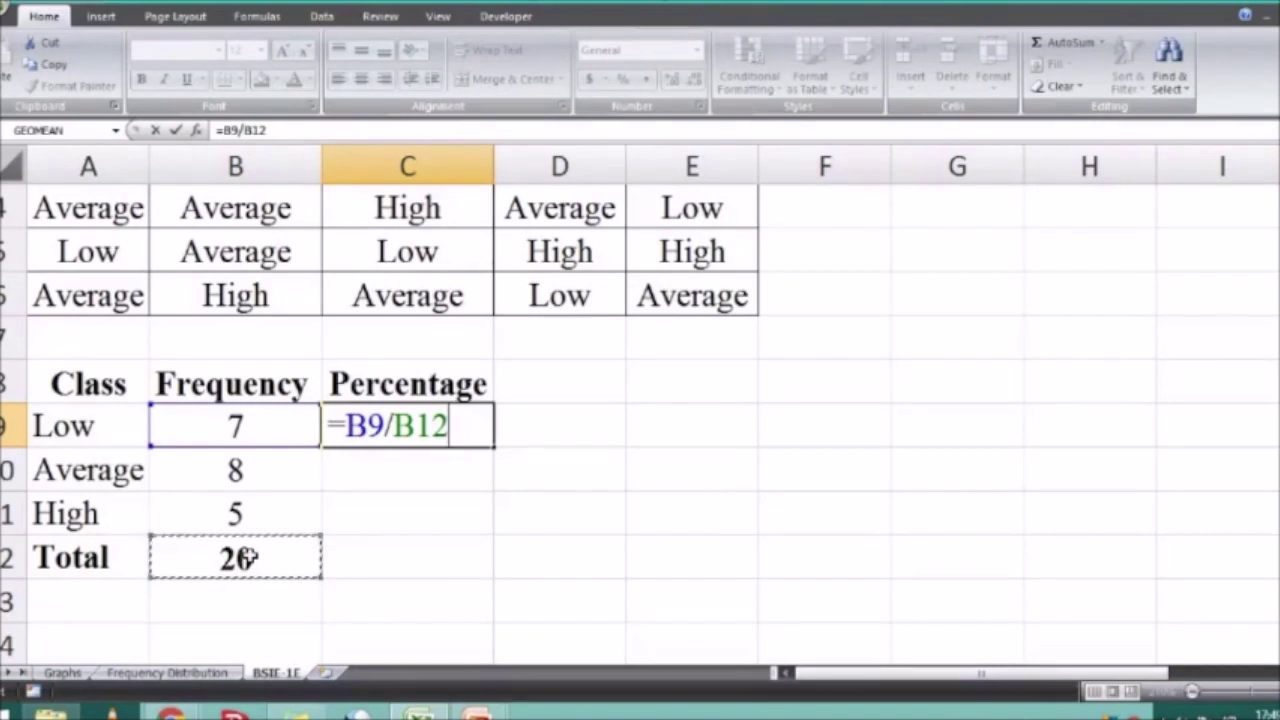
{"action": "key", "text": "F4"}
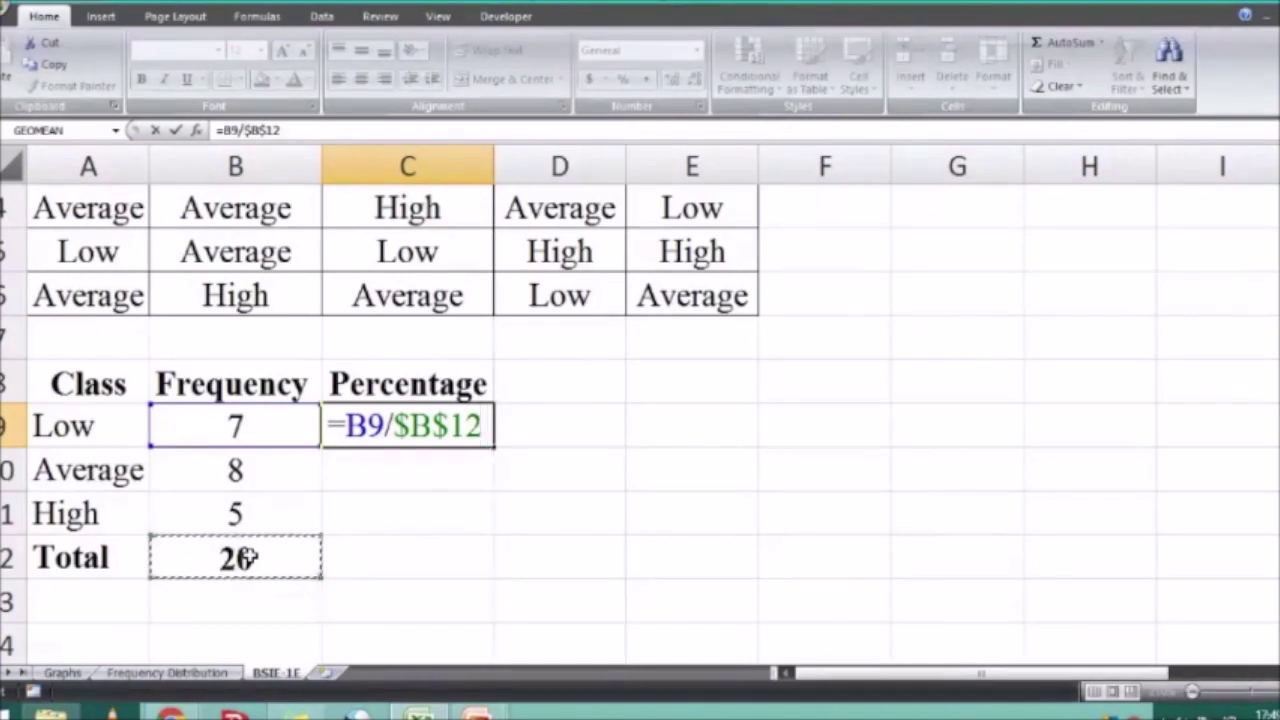
{"action": "key", "text": "Return"}
{"action": "left_click", "coordinate": [600, 517]}
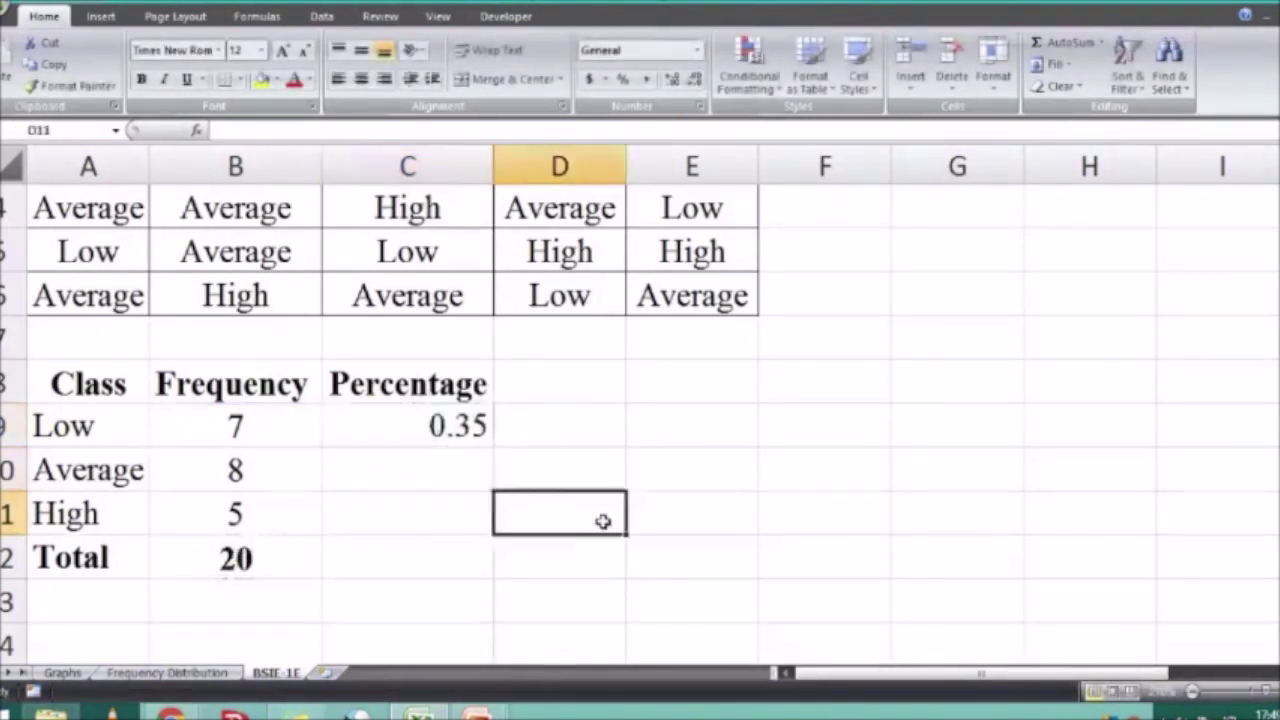
Fill the percentage formula from C9 down through the Total row in C12
{"action": "left_click", "coordinate": [466, 422]}
{"action": "left_click_drag", "start_coordinate": [497, 443], "coordinate": [495, 568]}
{"action": "left_click", "coordinate": [732, 423]}
{"action": "left_click", "coordinate": [452, 563]}
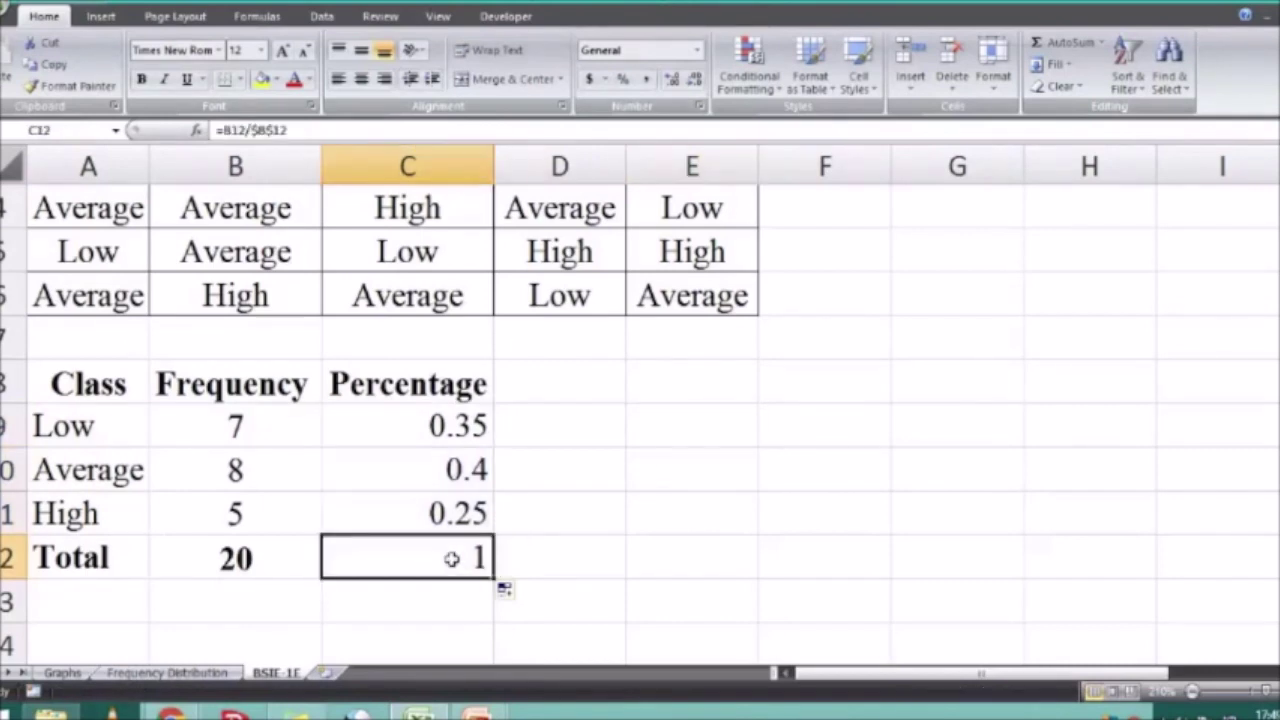
Format the Percentage column values from C9 down to the Total row in percent style
{"action": "left_click_drag", "start_coordinate": [422, 423], "coordinate": [418, 562]}
{"action": "left_click", "coordinate": [560, 470]}
{"action": "left_click_drag", "start_coordinate": [414, 414], "coordinate": [488, 590]}
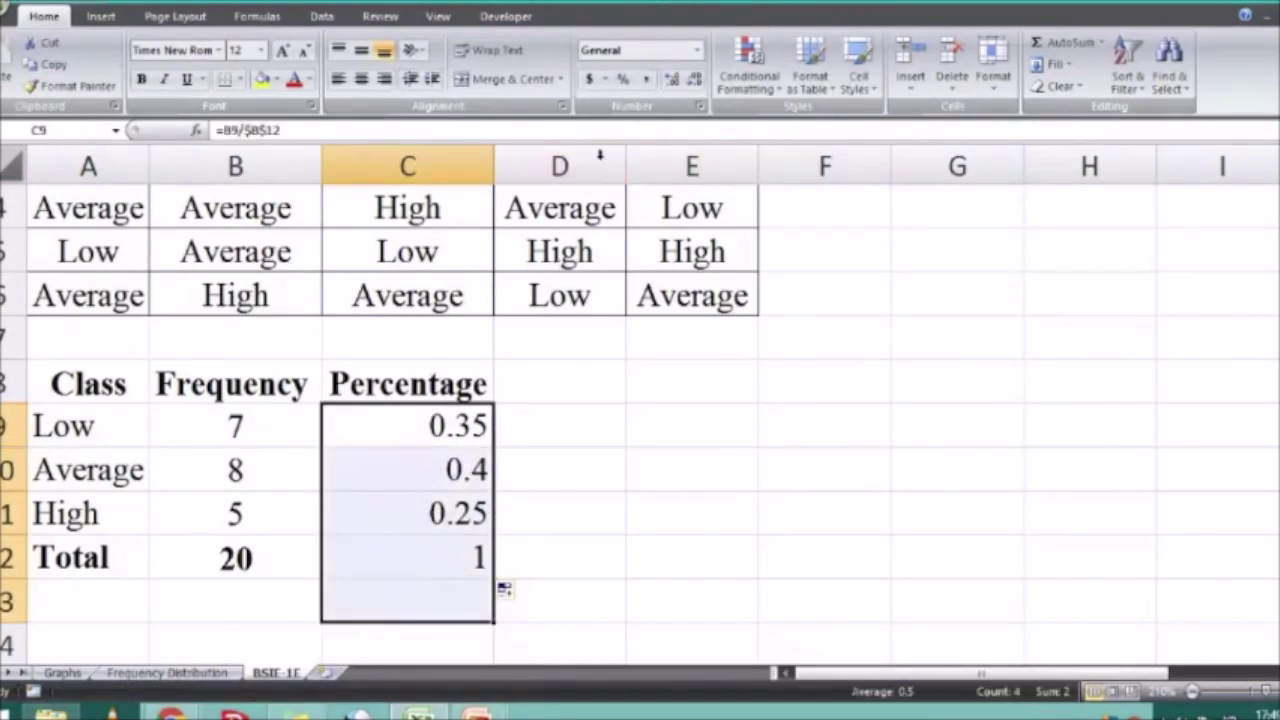
{"action": "left_click", "coordinate": [625, 80]}
{"action": "left_click", "coordinate": [692, 512]}
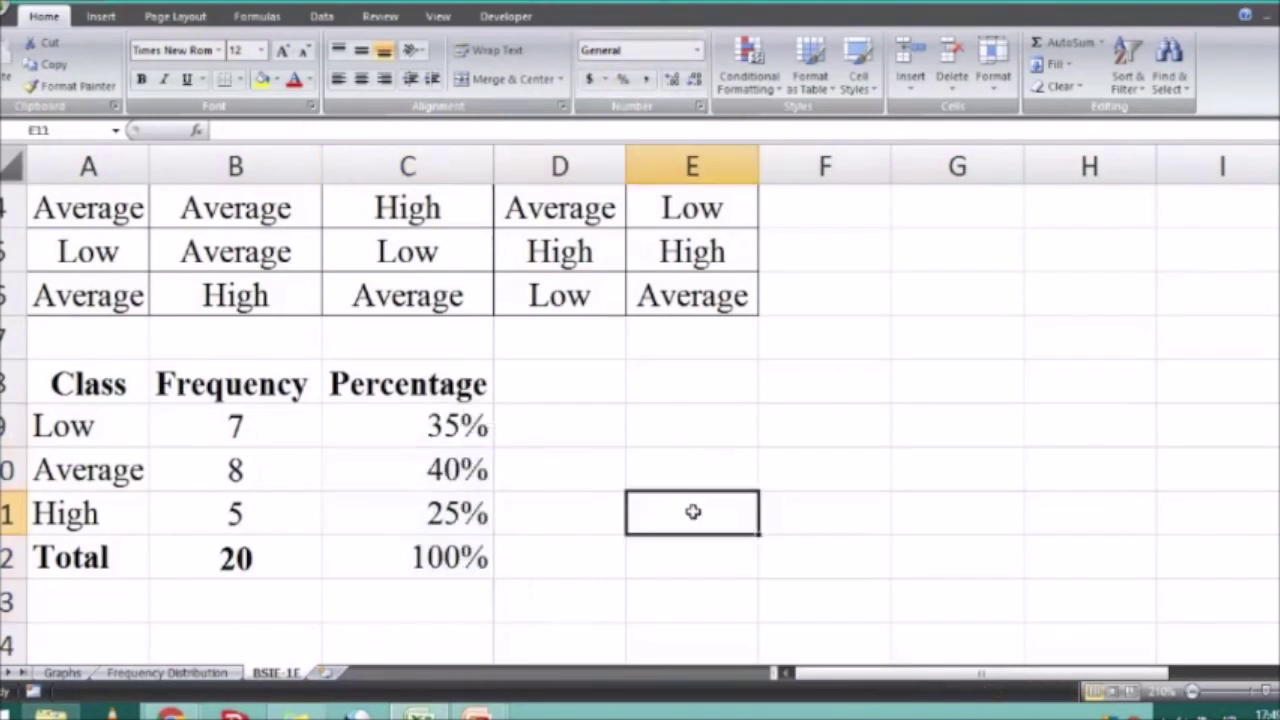
Make the percentage total in C12 bold and center the percentages in C9:C12
{"action": "left_click", "coordinate": [426, 558]}
{"action": "key", "text": "ctrl+b"}
{"action": "left_click", "coordinate": [720, 500]}
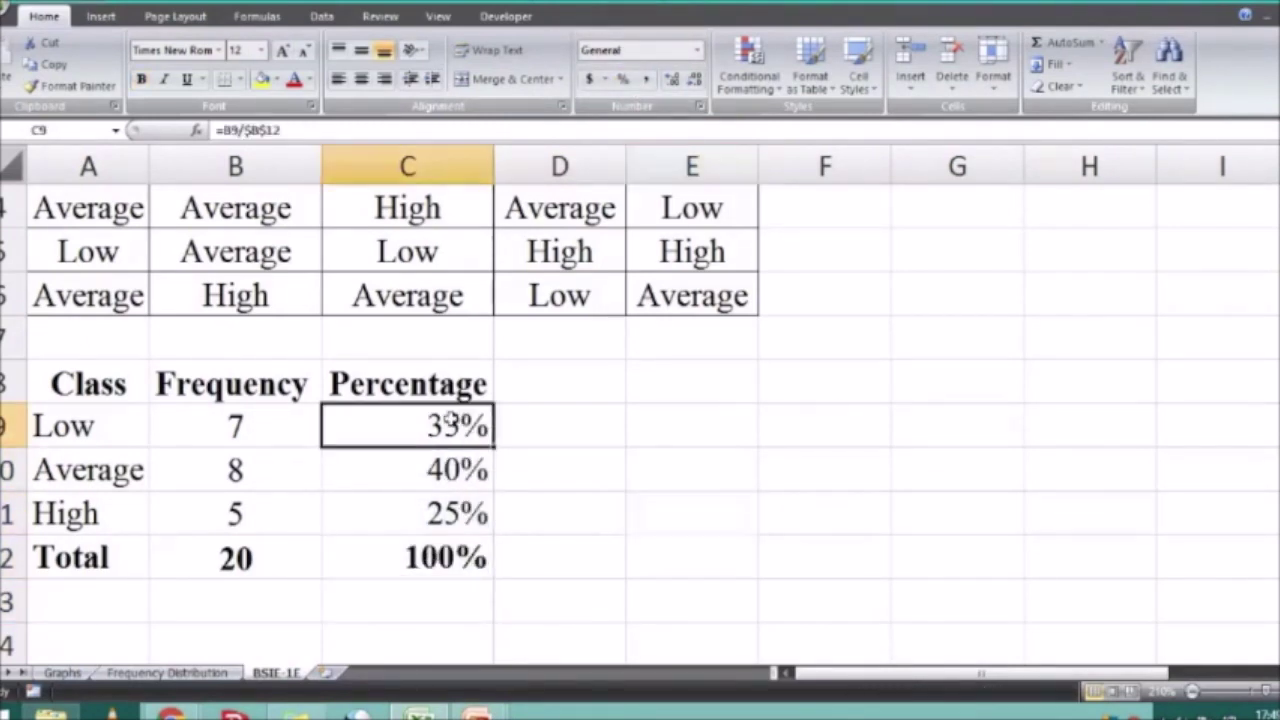
{"action": "left_click_drag", "start_coordinate": [466, 414], "coordinate": [470, 555]}
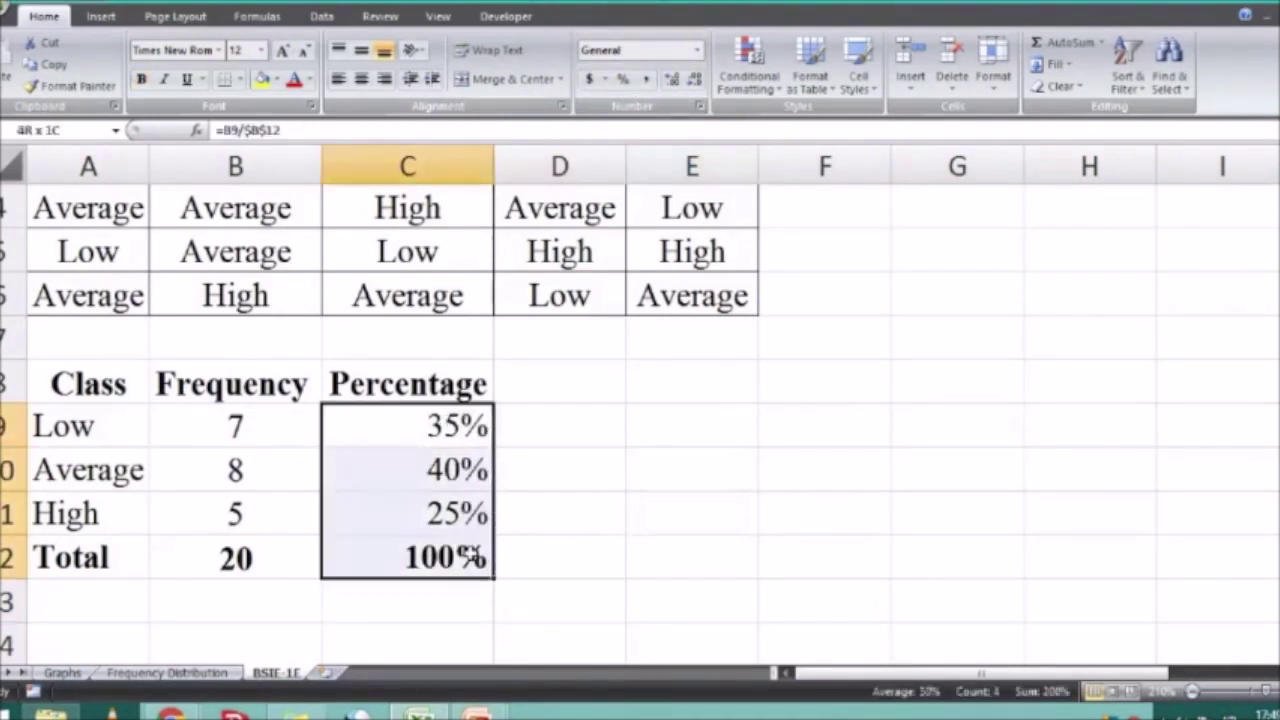
{"action": "left_click", "coordinate": [361, 79]}
{"action": "left_click", "coordinate": [687, 528]}
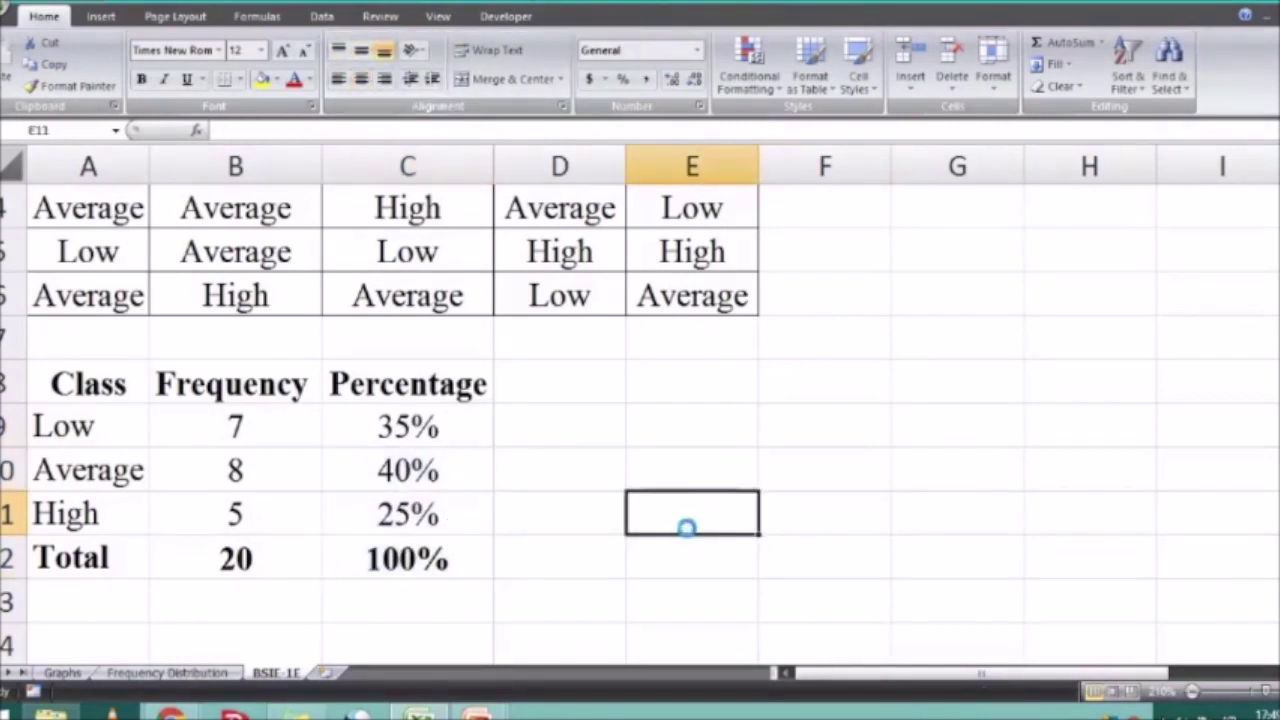
Switch to the PowerPoint slide show to check the answer table, and advance to the class interval slides
{"action": "mouse_move", "coordinate": [476, 711]}
{"action": "left_click", "coordinate": [630, 618]}
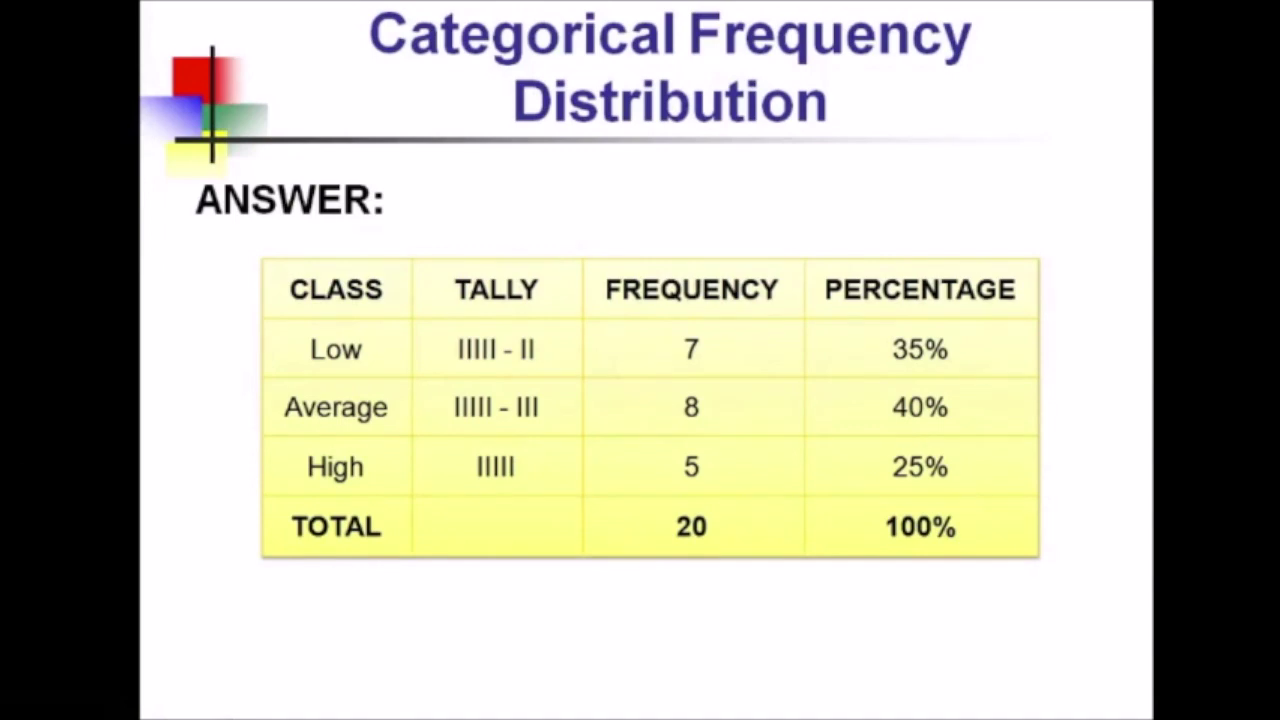
{"action": "key", "text": "Right"}
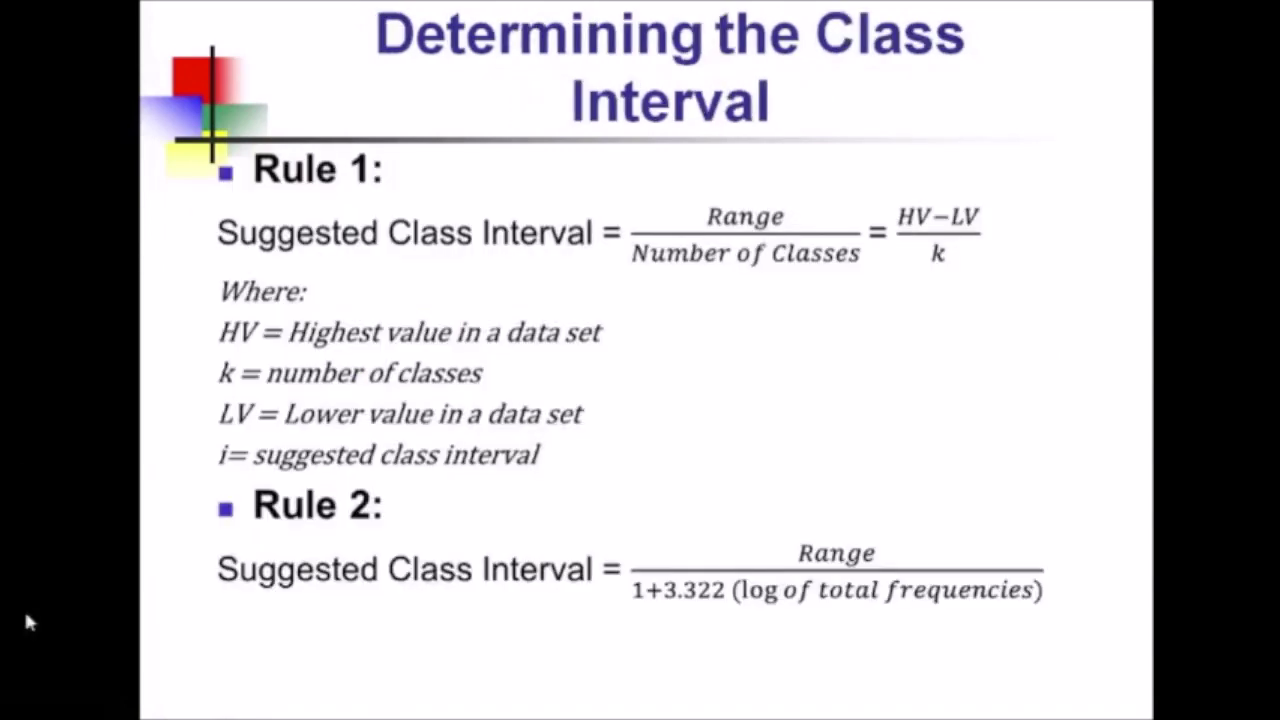
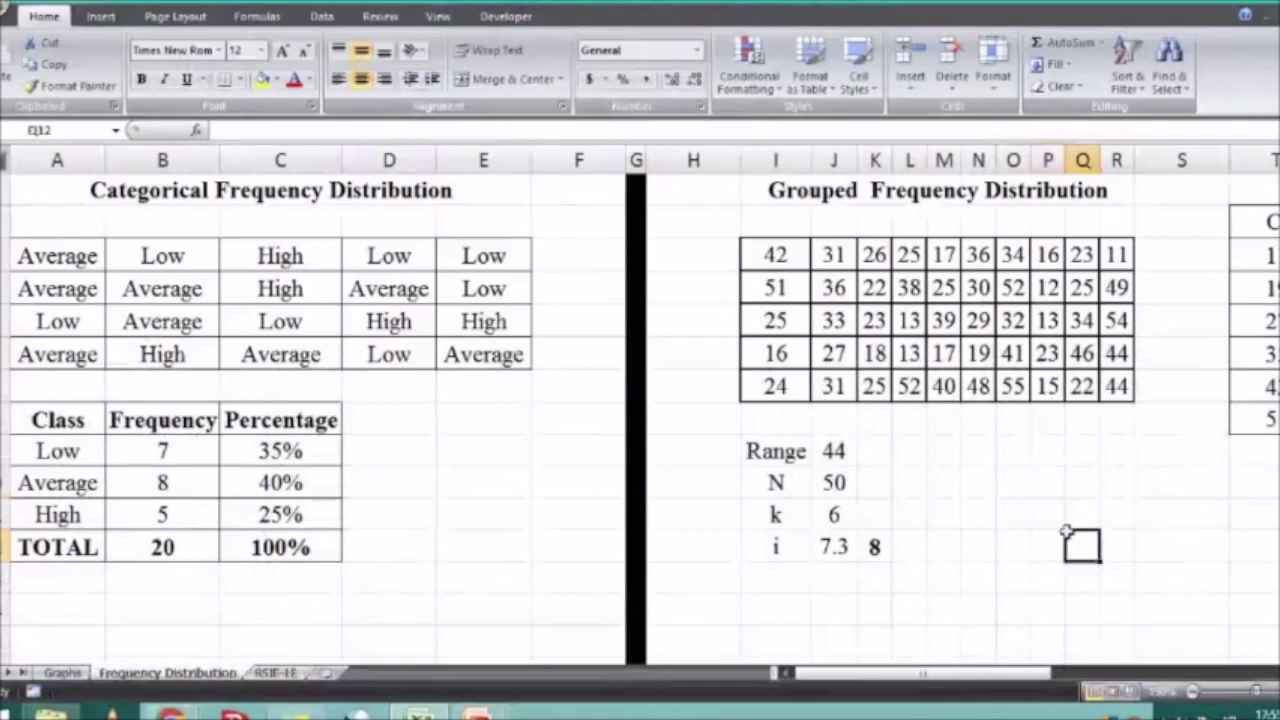
Examine the Range, N, k and i values of the grouped example on the Frequency Distribution sheet and the slide listing the steps
{"action": "left_click", "coordinate": [1156, 548]}
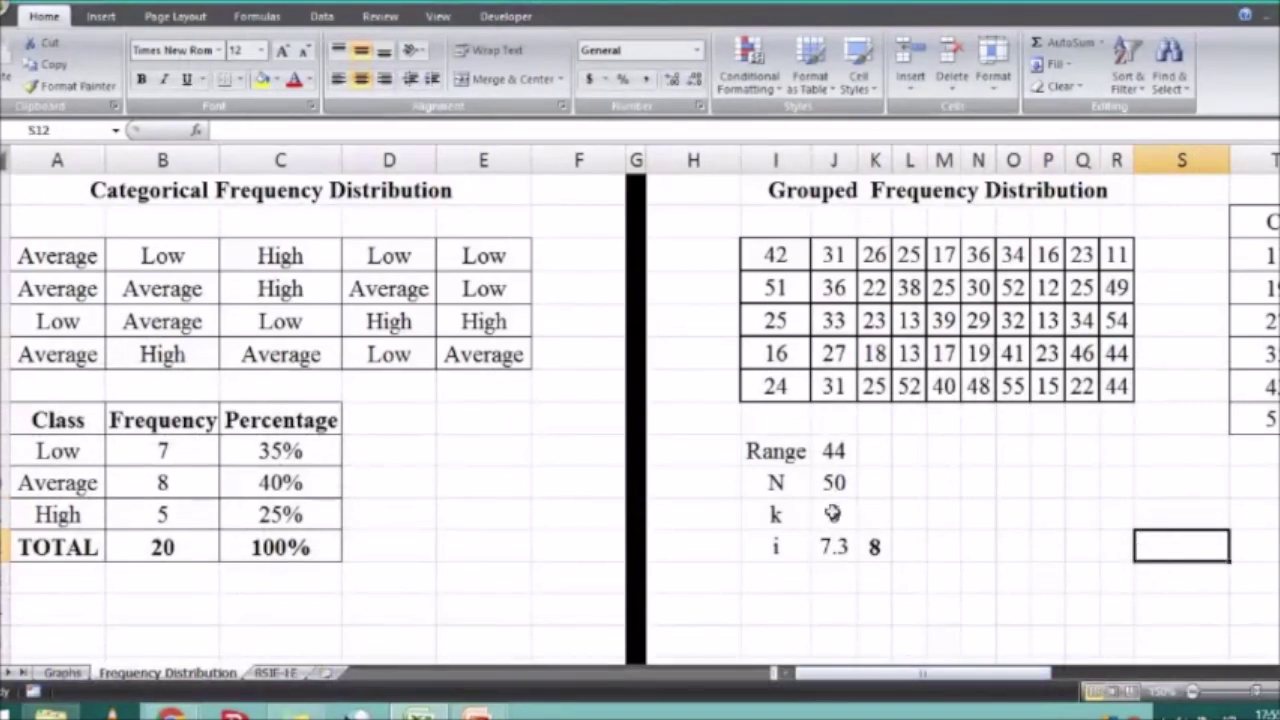
{"action": "left_click", "coordinate": [814, 483]}
{"action": "left_click", "coordinate": [815, 540]}
{"action": "left_click", "coordinate": [775, 514]}
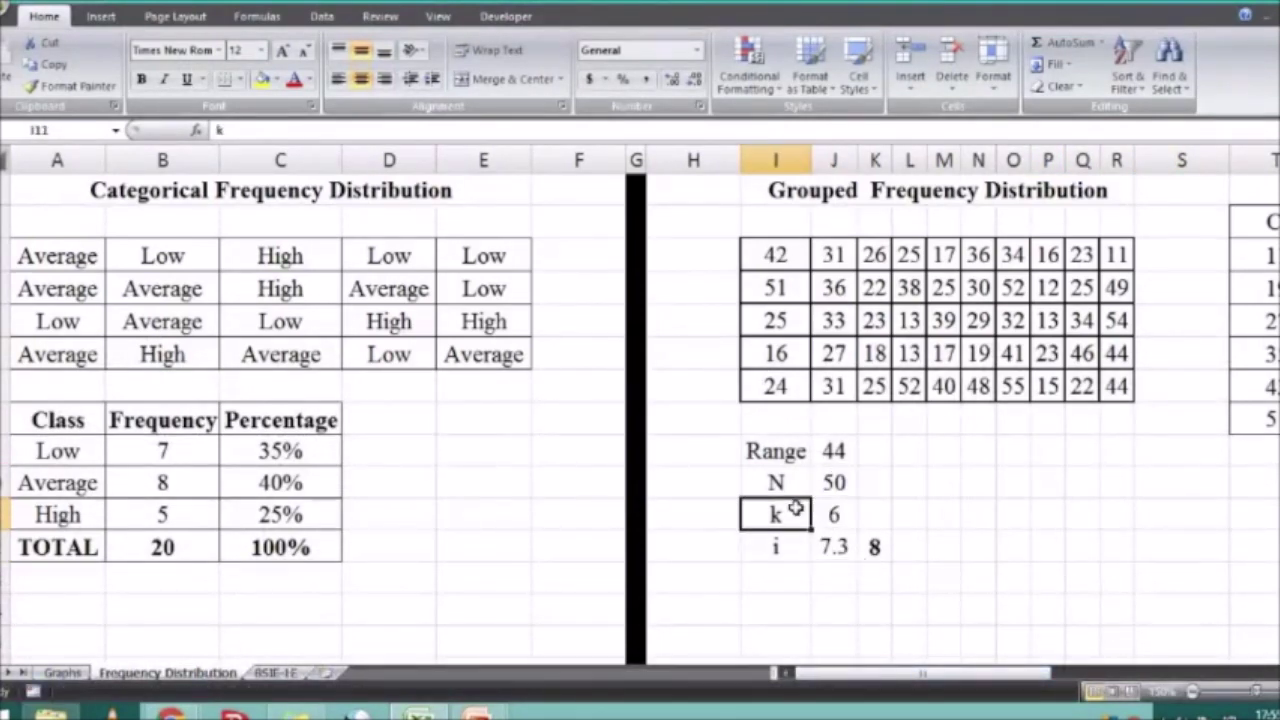
{"action": "left_click_drag", "start_coordinate": [775, 420], "coordinate": [834, 420]}
{"action": "left_click", "coordinate": [1255, 288]}
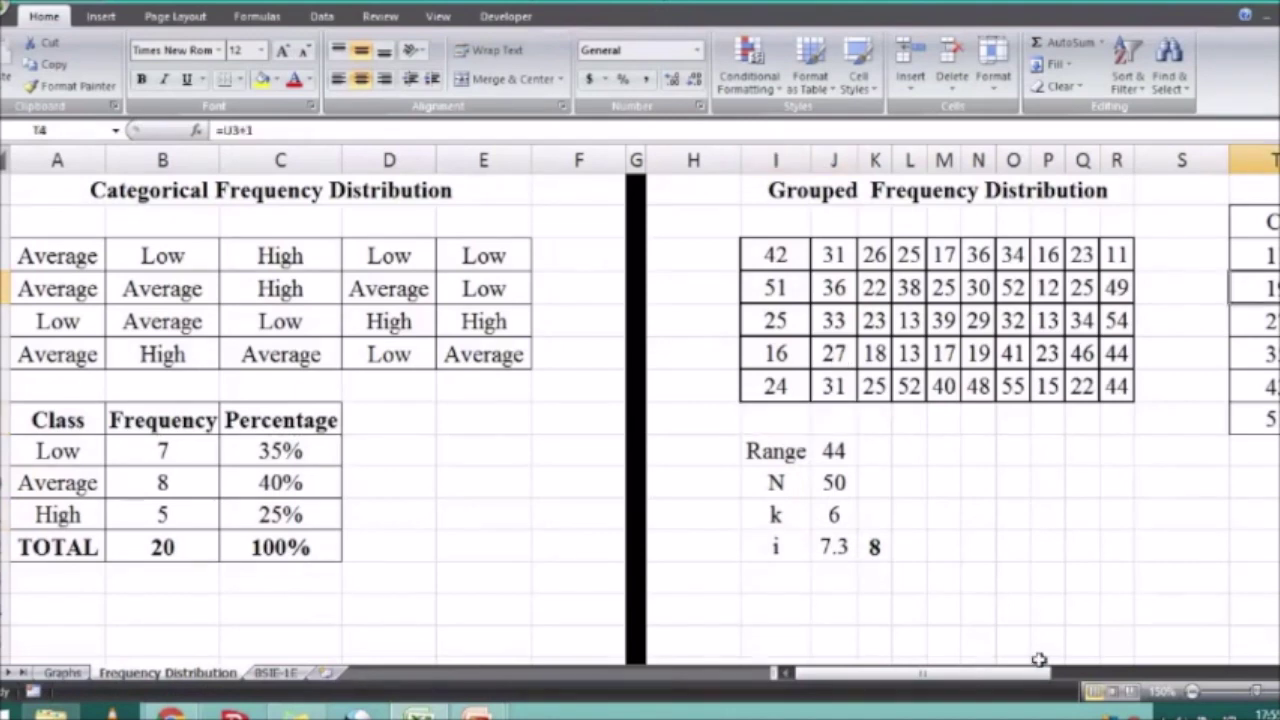
{"action": "left_click", "coordinate": [1118, 528]}
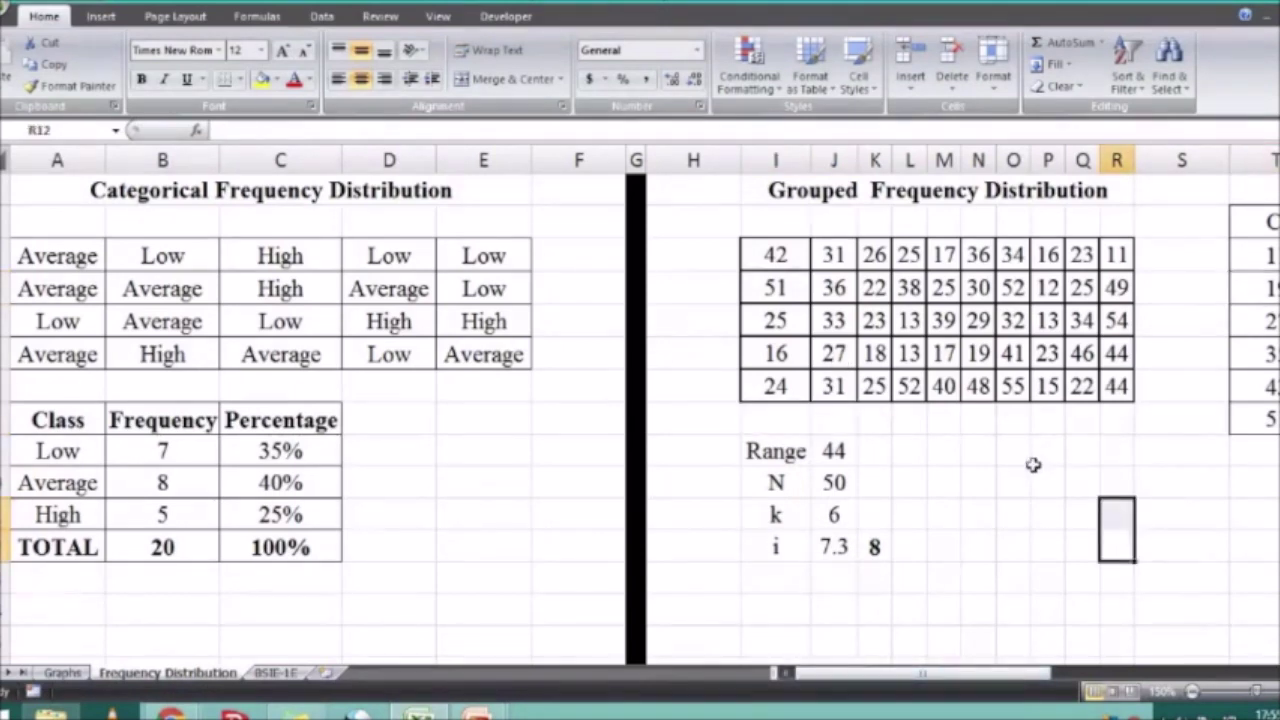
{"action": "left_click", "coordinate": [945, 514]}
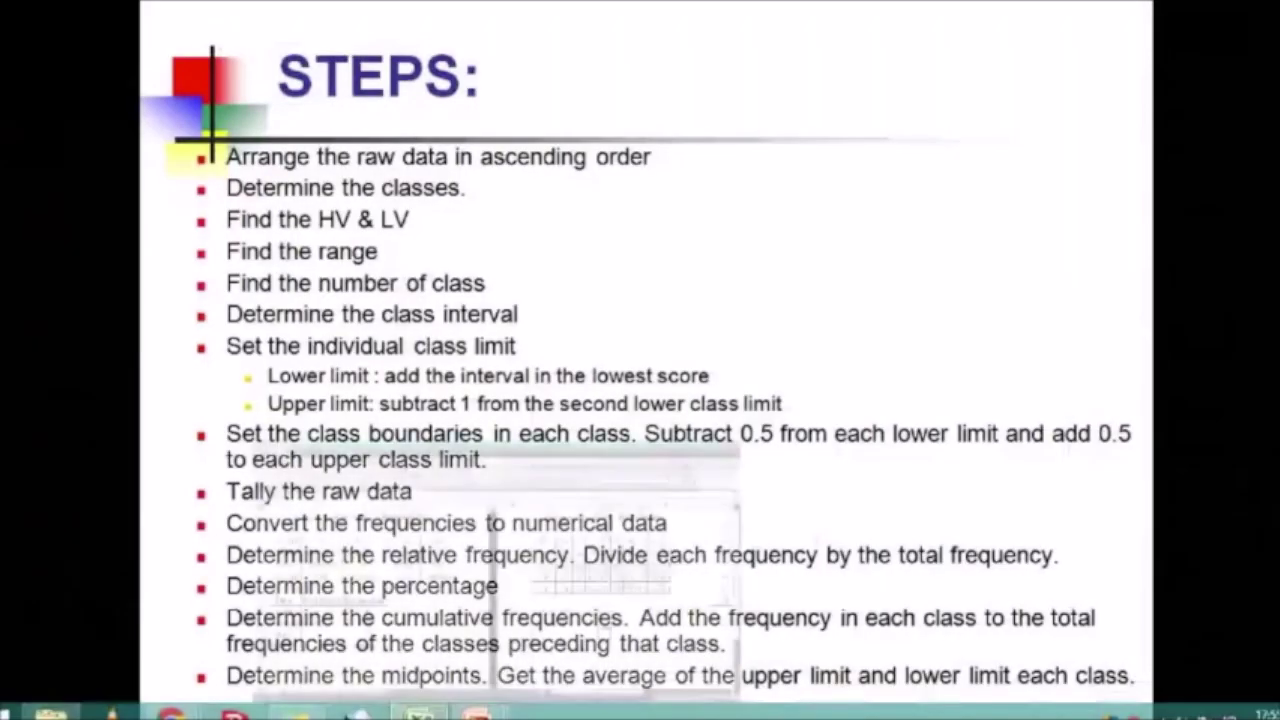
{"action": "left_click", "coordinate": [600, 610]}
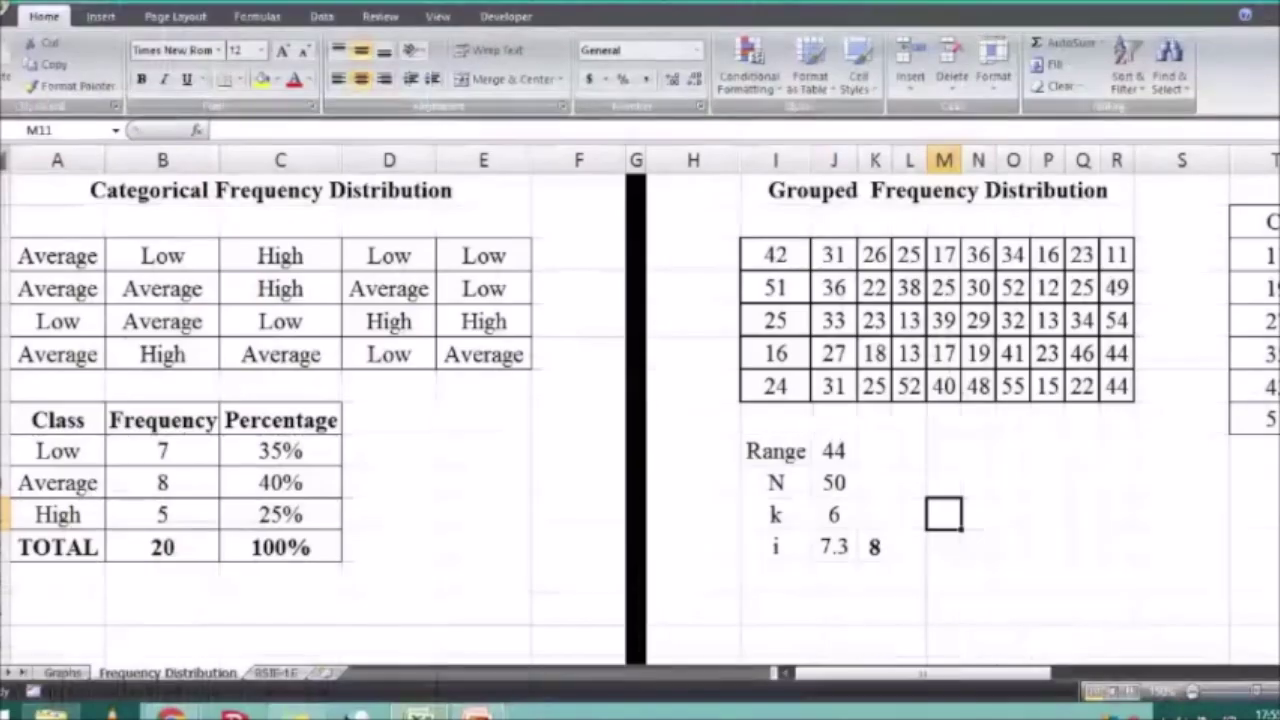
Copy the Grouped Frequency Distribution title and its data table from the Frequency Distribution sheet into BSIE-1E, starting at G1
{"action": "left_click", "coordinate": [276, 672]}
{"action": "left_click", "coordinate": [824, 381]}
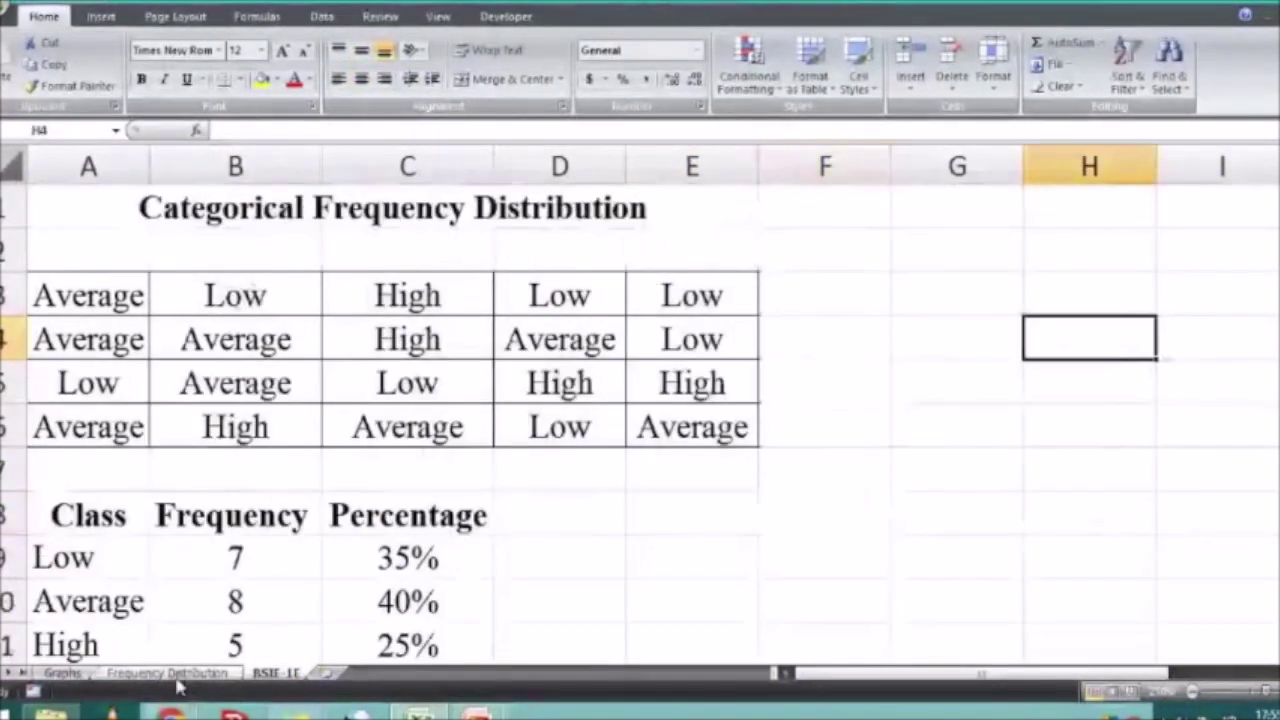
{"action": "left_click", "coordinate": [167, 672]}
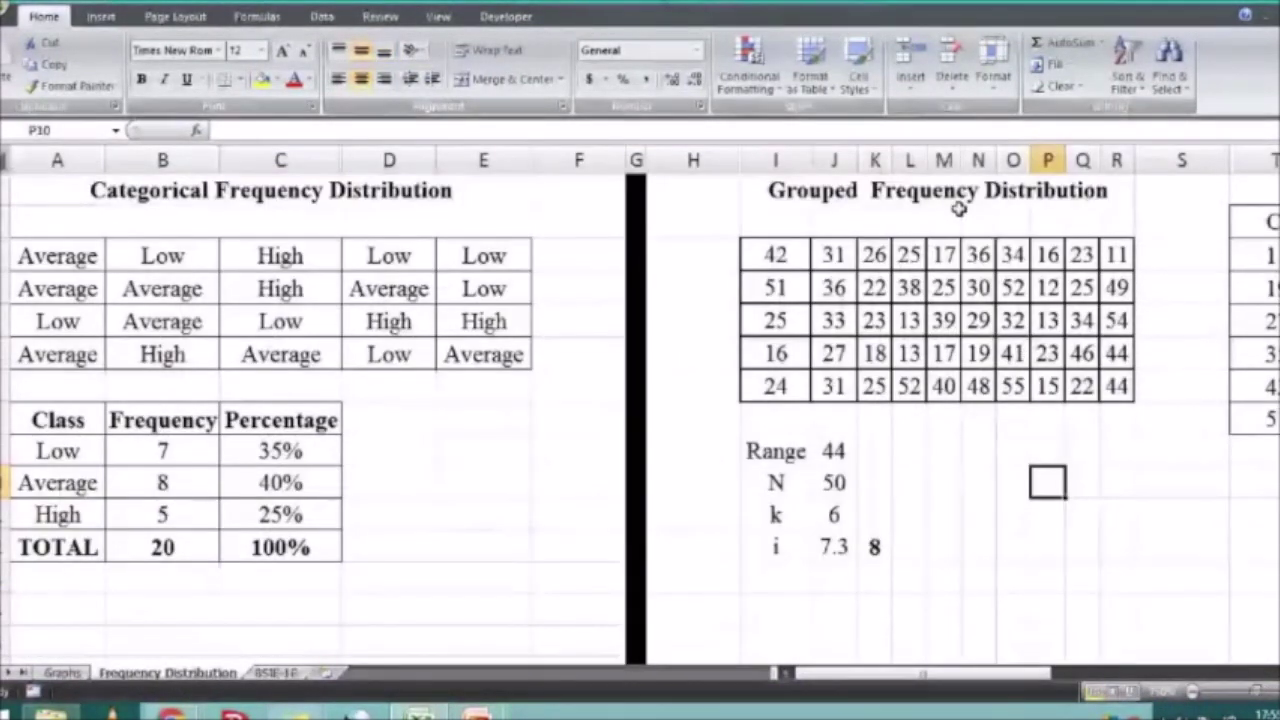
{"action": "left_click_drag", "start_coordinate": [960, 200], "coordinate": [1117, 386]}
{"action": "key", "text": "ctrl+c"}
{"action": "left_click", "coordinate": [278, 673]}
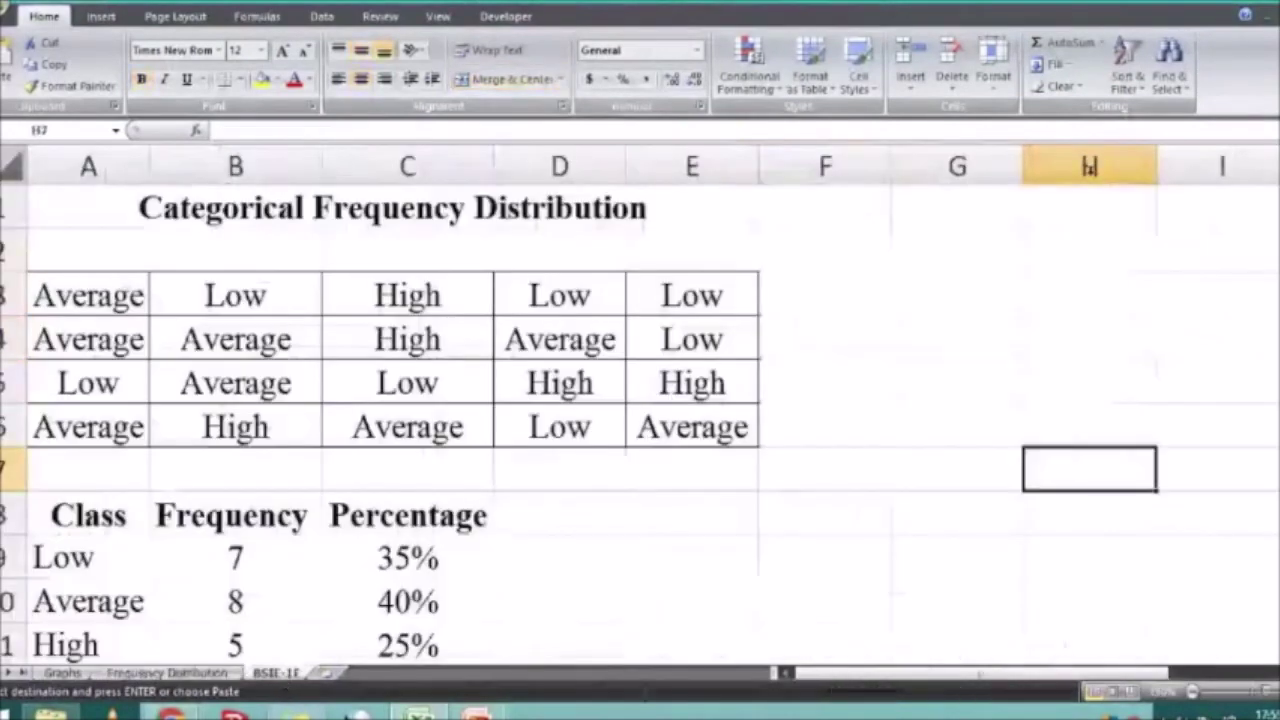
{"action": "left_click", "coordinate": [980, 206]}
{"action": "key", "text": "ctrl+v"}
{"action": "scroll", "coordinate": [983, 314], "scroll_direction": "up", "scroll_amount": 2}
{"action": "left_click", "coordinate": [766, 611]}
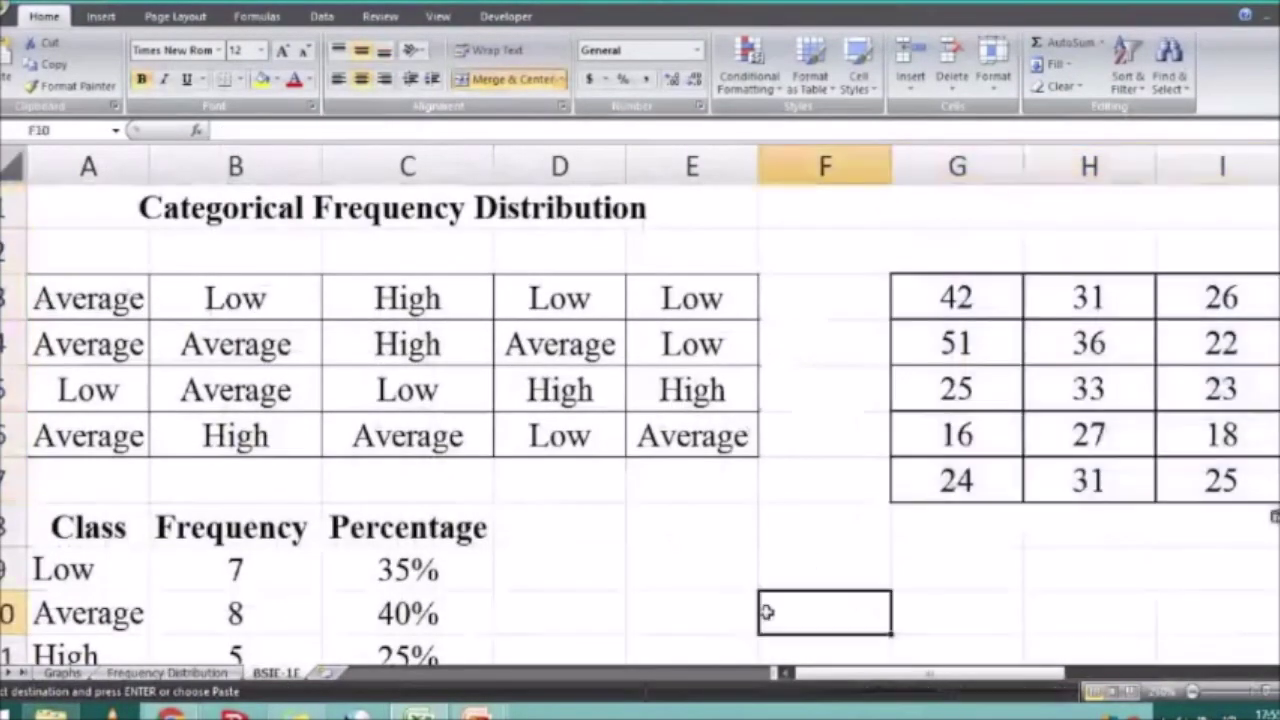
{"action": "left_click_drag", "start_coordinate": [830, 676], "coordinate": [1010, 676]}
{"action": "left_click", "coordinate": [1192, 691]}
{"action": "left_click", "coordinate": [1192, 691]}
{"action": "left_click", "coordinate": [1192, 691]}
{"action": "left_click", "coordinate": [1192, 512]}
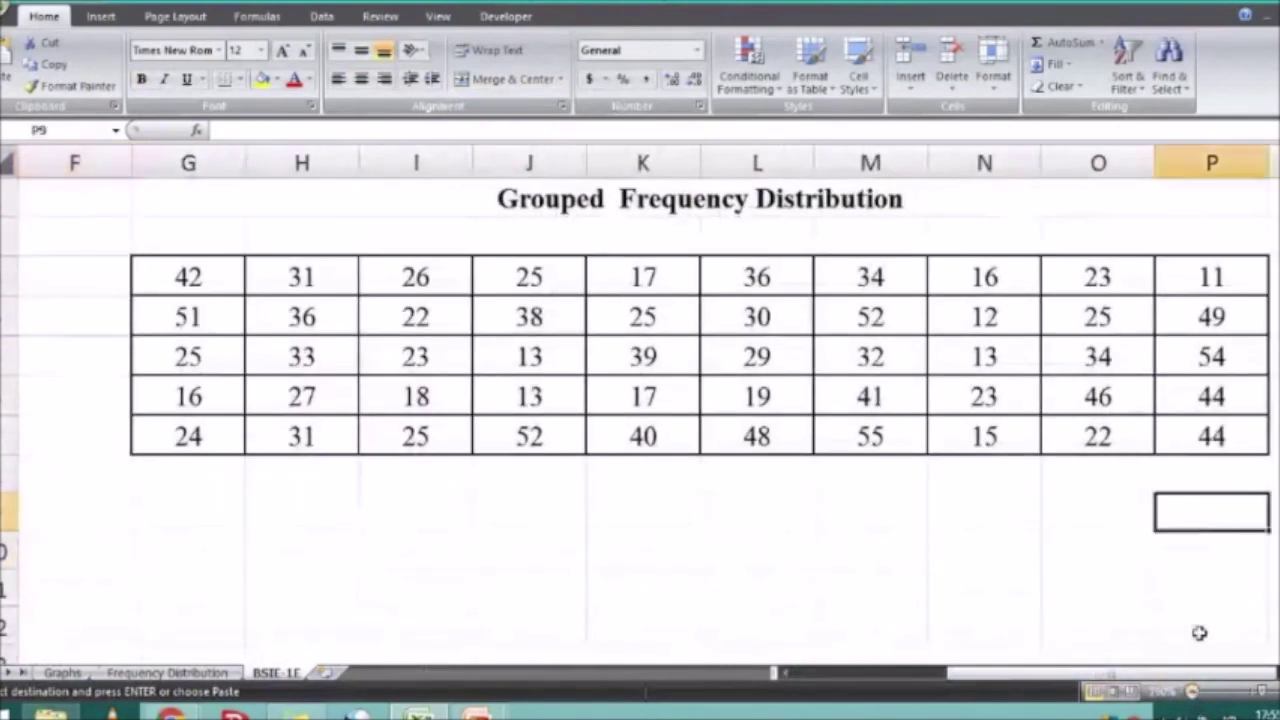
Switch to the PowerPoint slide show and review the church ages example and the "2 to the k rule" slide
{"action": "key", "text": "alt+Tab"}
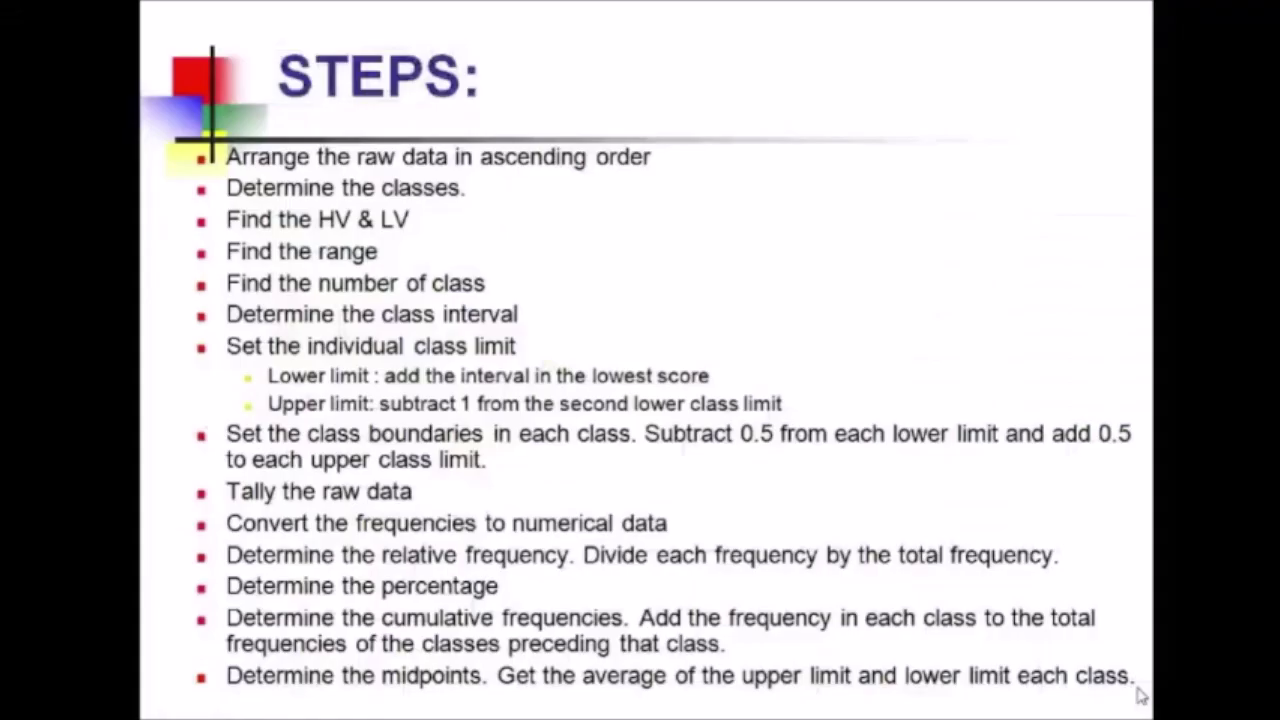
{"action": "left_click", "coordinate": [449, 164]}
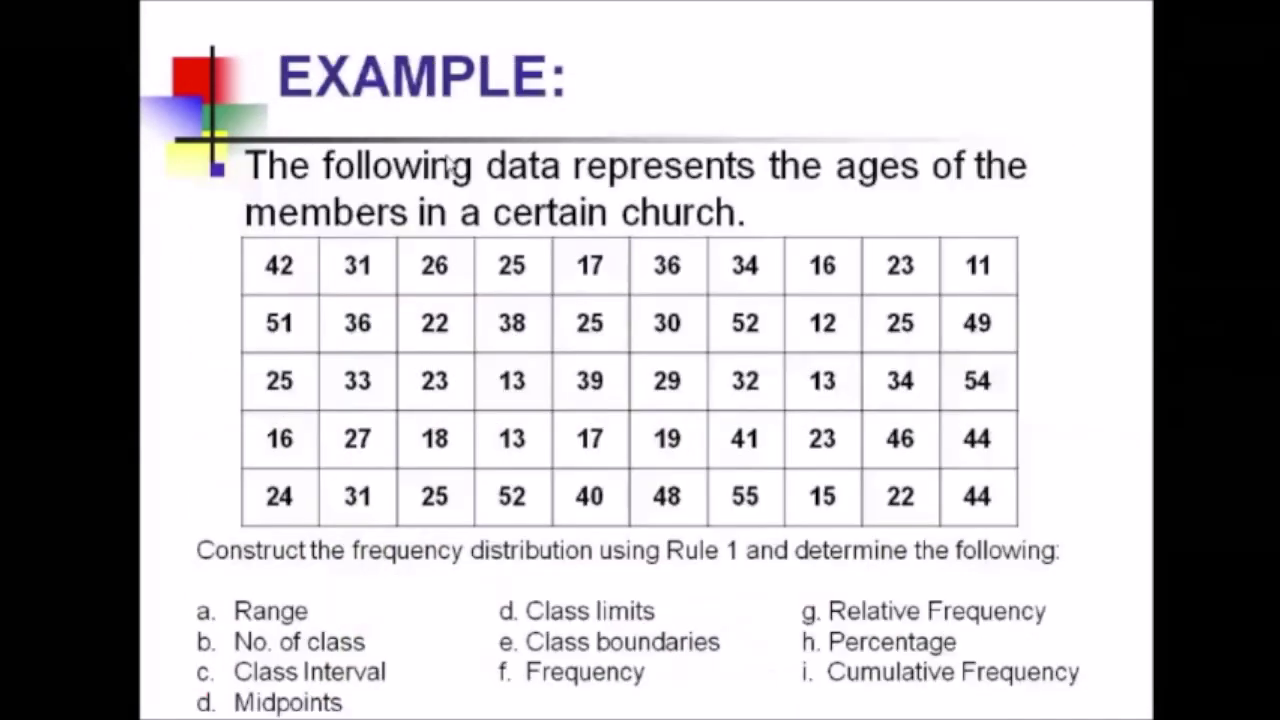
{"action": "key", "text": "Page_Up"}
{"action": "left_click", "coordinate": [449, 164]}
{"action": "left_click", "coordinate": [449, 164]}
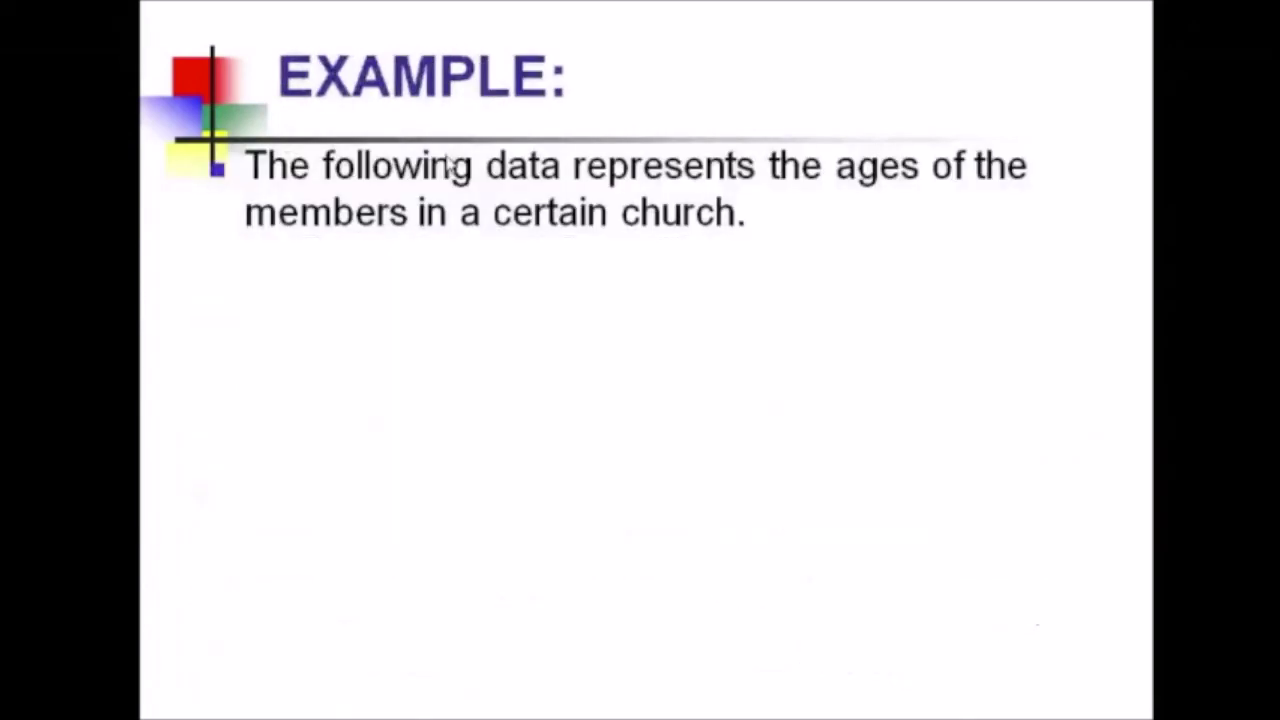
{"action": "left_click", "coordinate": [449, 164]}
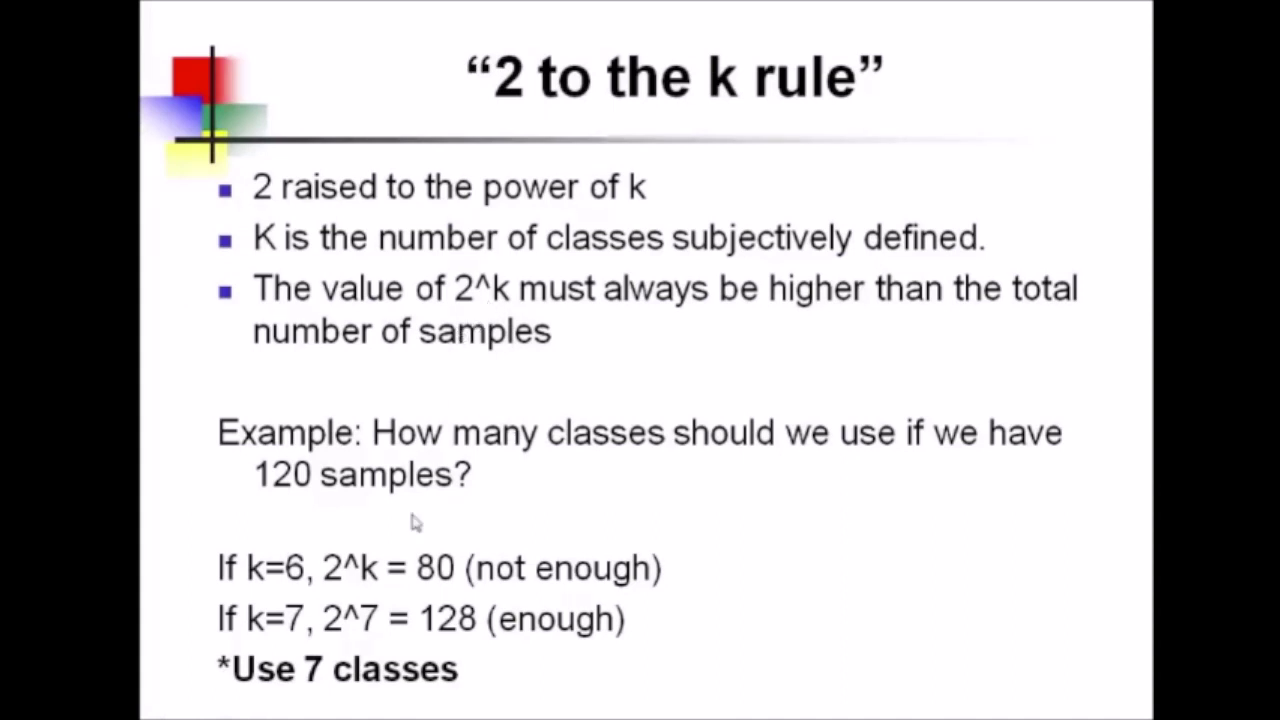
{"action": "left_click", "coordinate": [505, 478]}
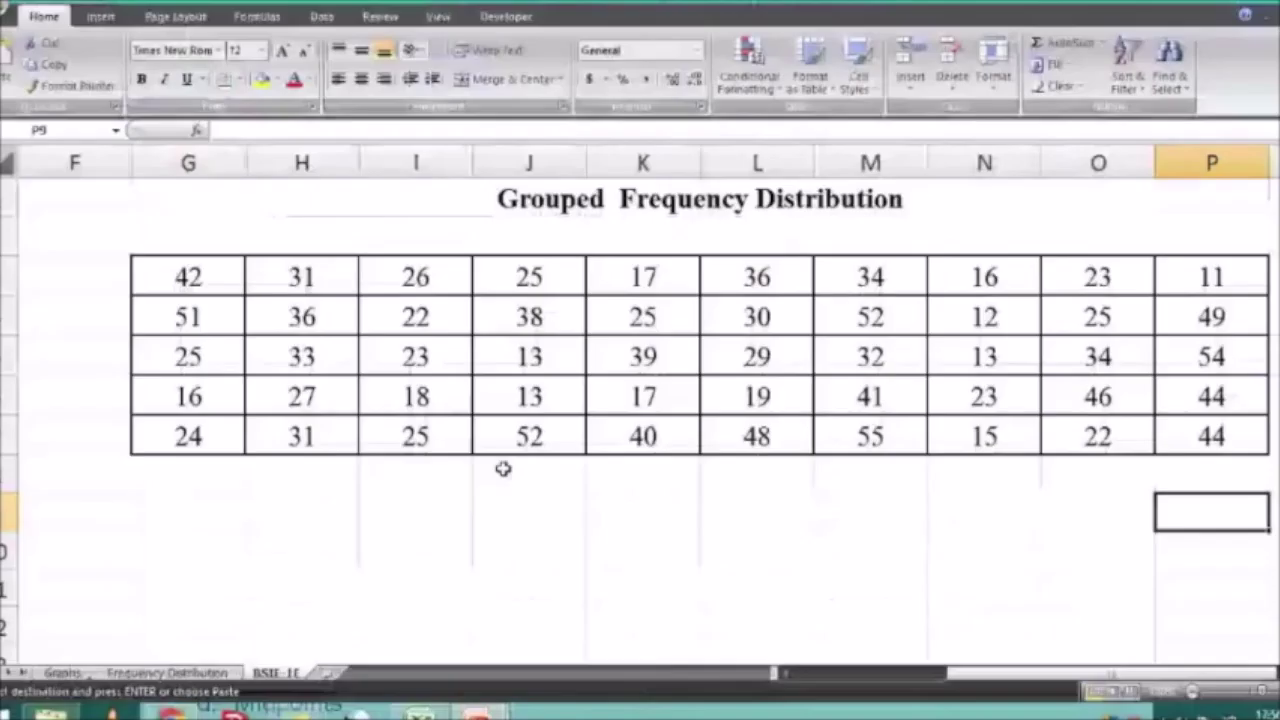
Label G9 as N and enter a COUNT formula over the age data G3:P7 in H9
{"action": "left_click", "coordinate": [584, 538]}
{"action": "left_click", "coordinate": [187, 519]}
{"action": "type", "text": "N"}
{"action": "key", "text": "Tab"}
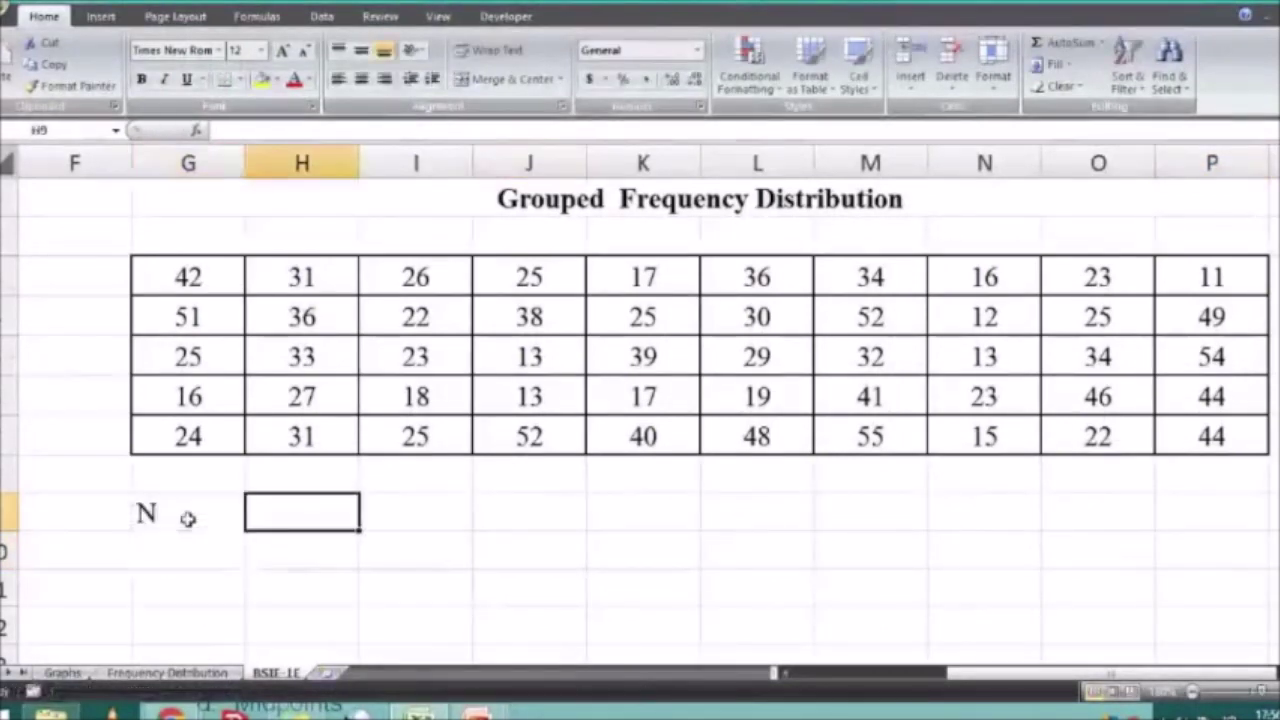
{"action": "type", "text": "="}
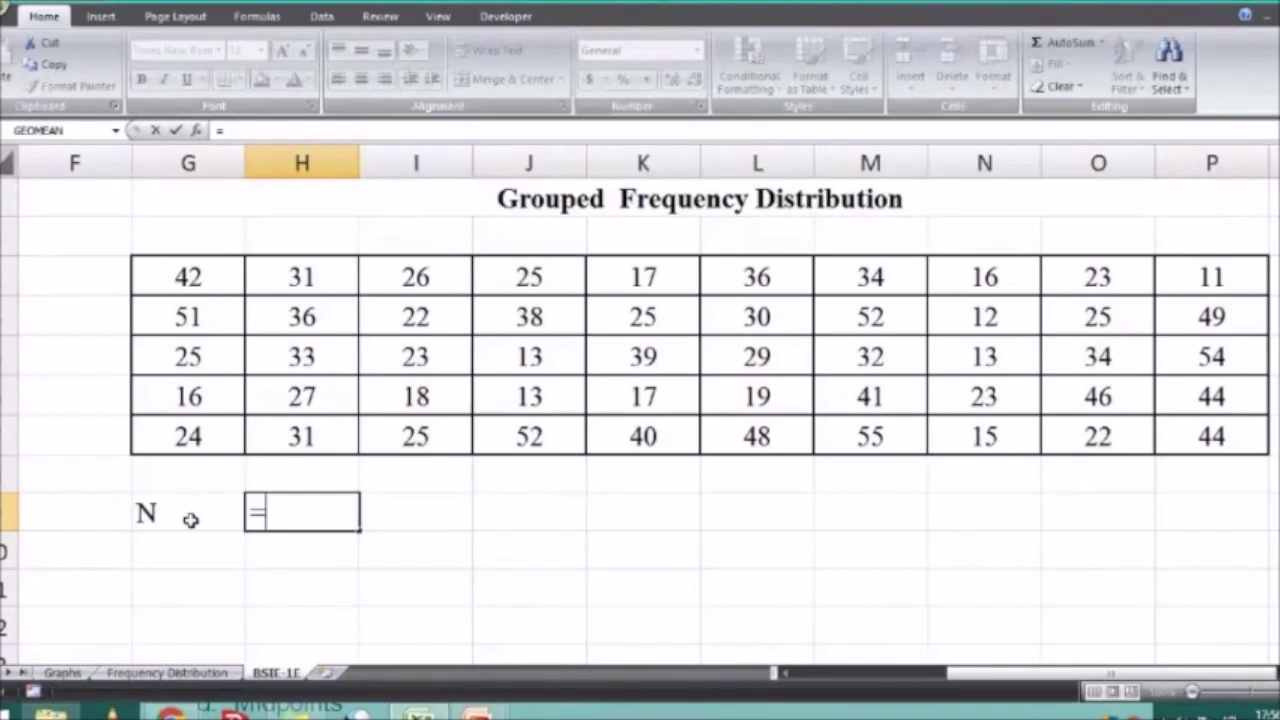
{"action": "type", "text": "cou"}
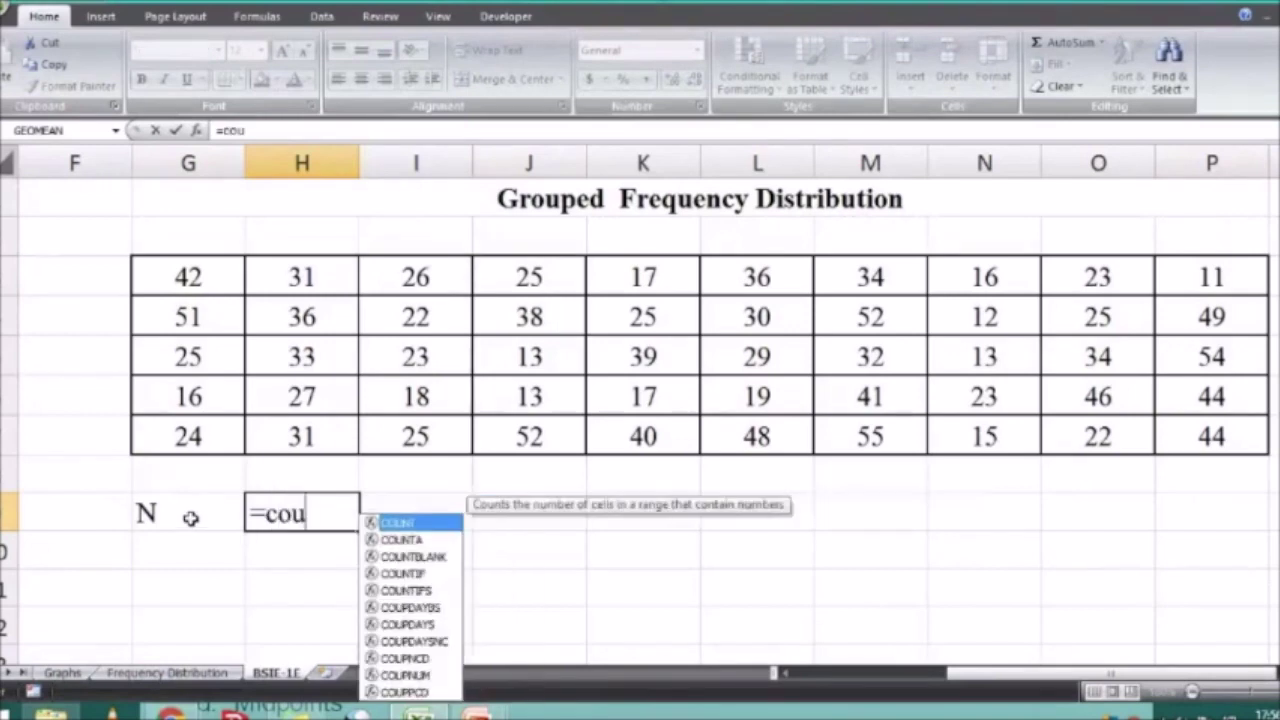
{"action": "double_click", "coordinate": [430, 528]}
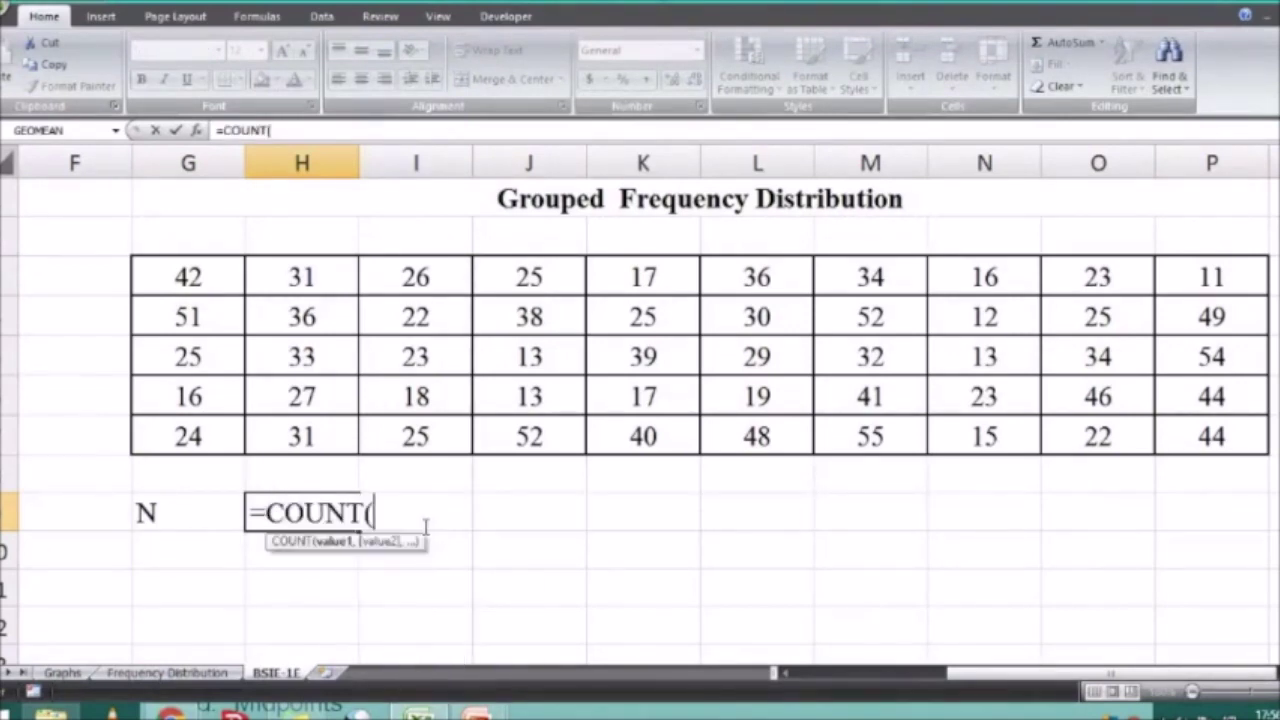
{"action": "left_click", "coordinate": [190, 277]}
{"action": "left_click_drag", "start_coordinate": [190, 277], "coordinate": [1220, 423]}
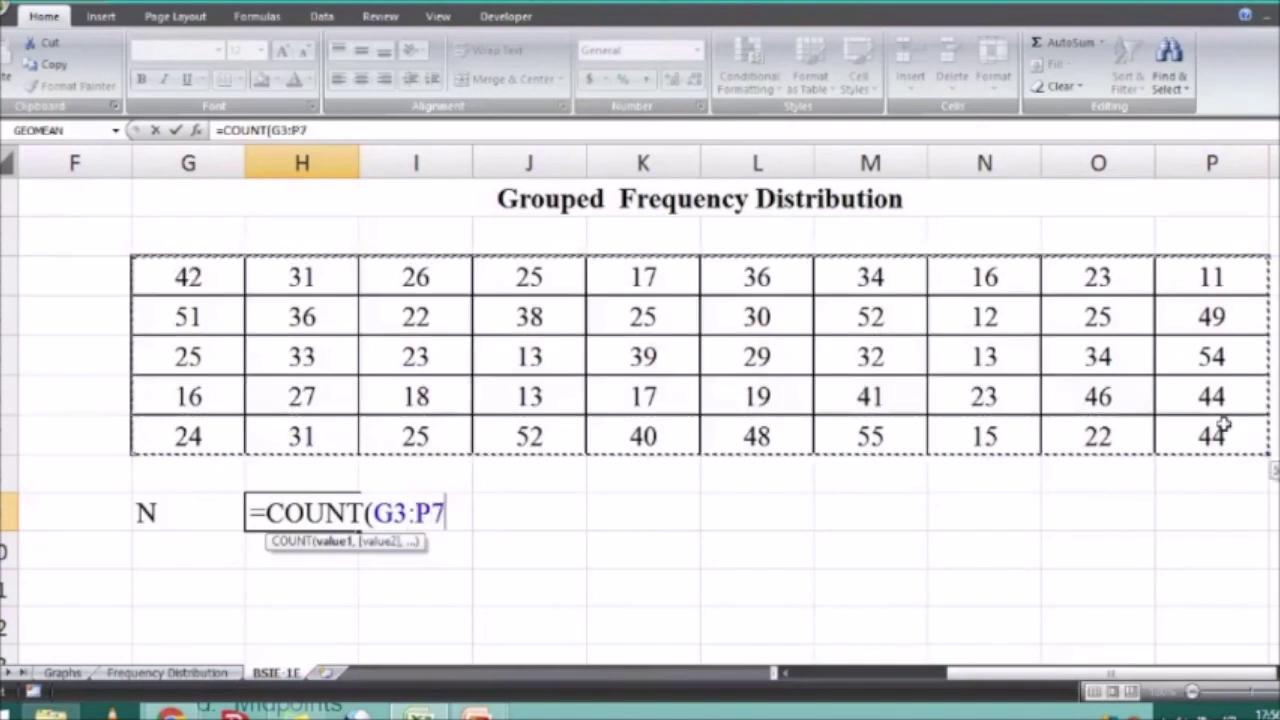
{"action": "key", "text": "Return"}
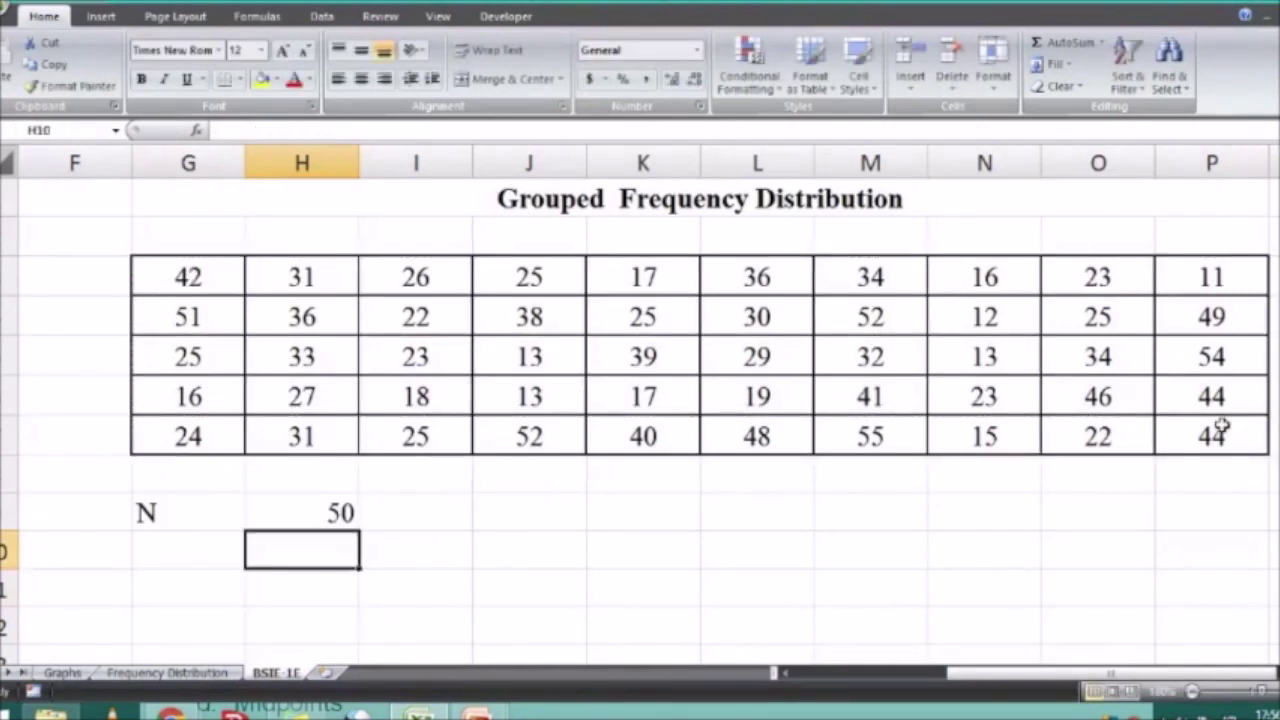
Left-align the N value in H9 so it sits beside its label
{"action": "left_click", "coordinate": [870, 512]}
{"action": "left_click", "coordinate": [200, 515]}
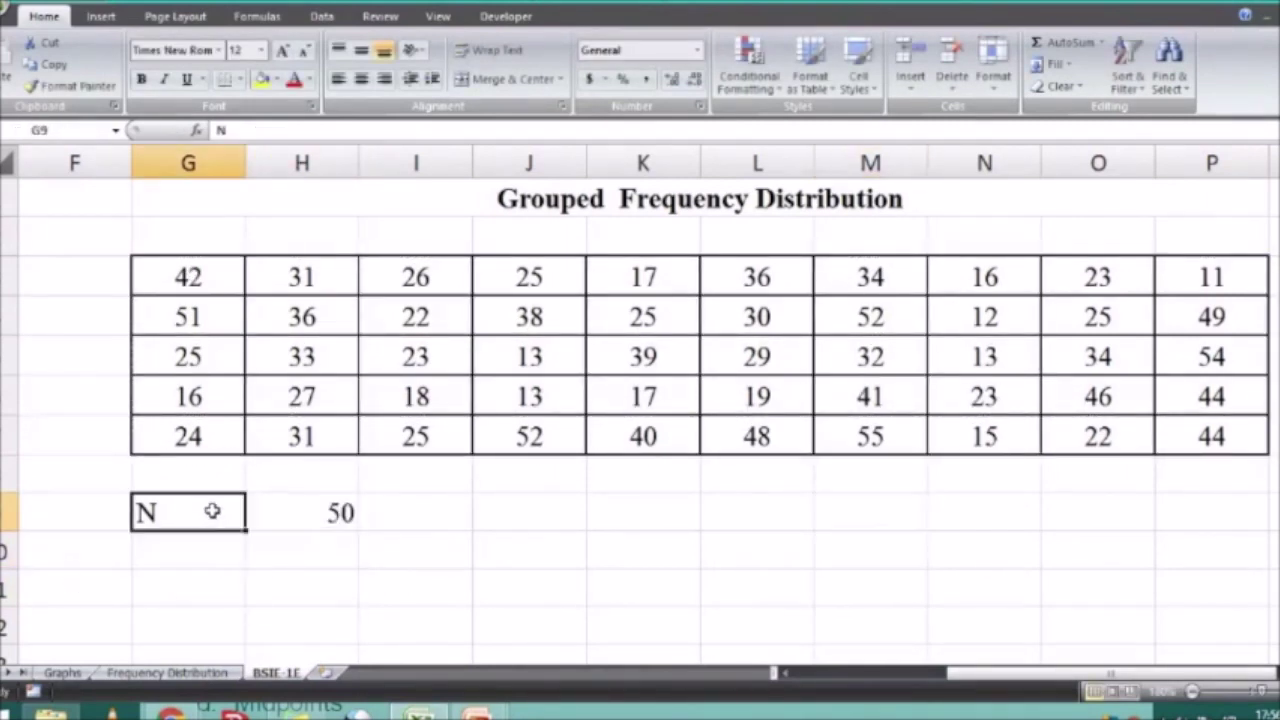
{"action": "left_click", "coordinate": [253, 521]}
{"action": "key", "text": "alt+h"}
{"action": "key", "text": "a"}
{"action": "key", "text": "l"}
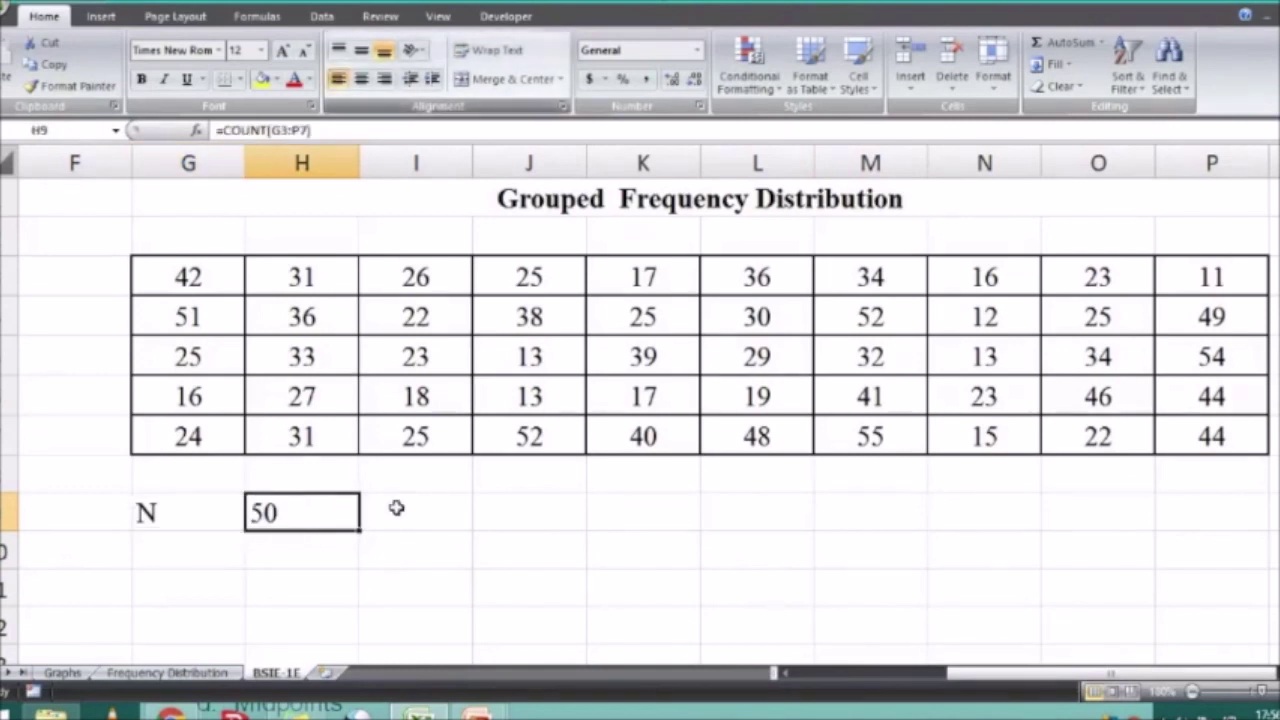
{"action": "left_click_drag", "start_coordinate": [200, 512], "coordinate": [323, 494]}
{"action": "left_click", "coordinate": [334, 508]}
{"action": "left_click", "coordinate": [423, 563]}
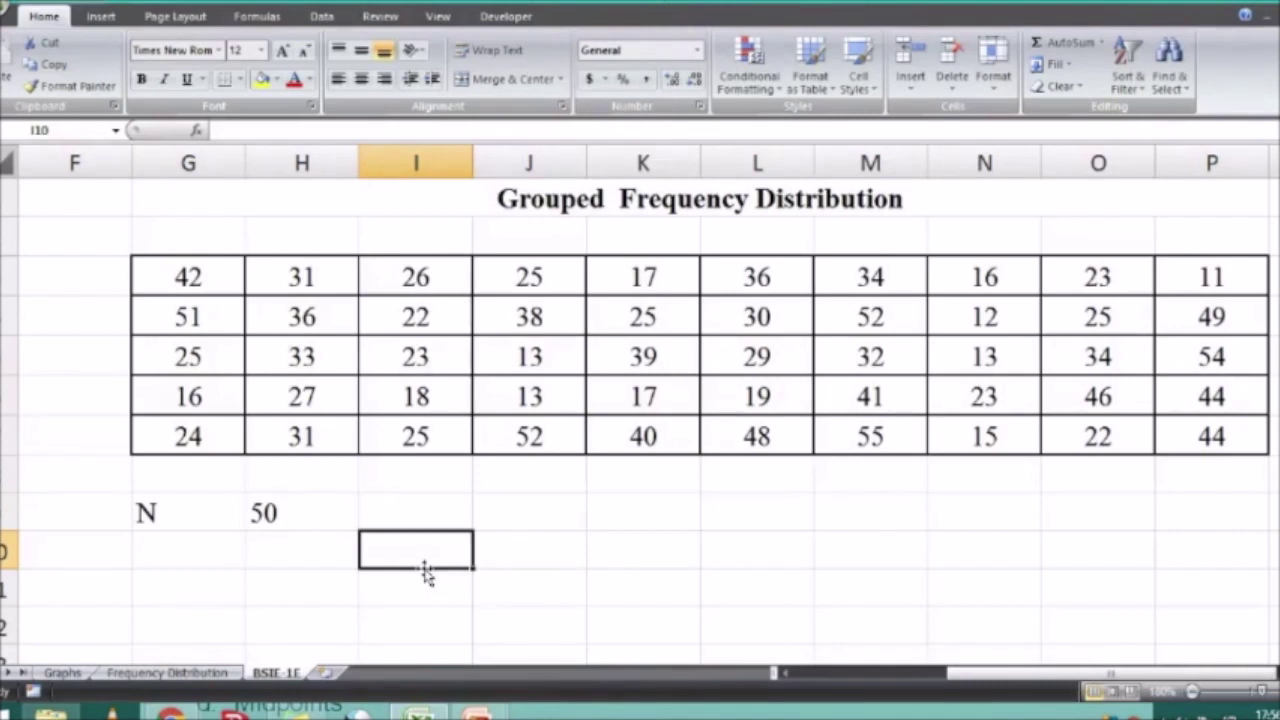
{"action": "left_click", "coordinate": [611, 614]}
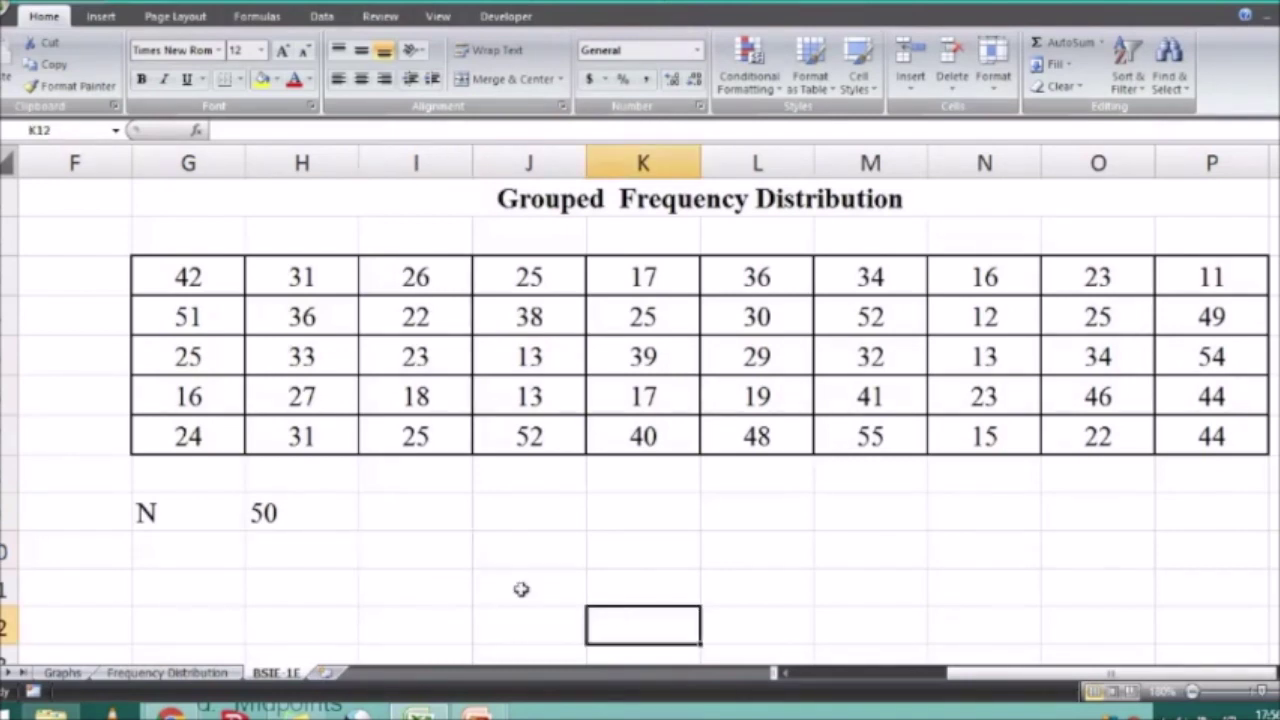
{"action": "left_click", "coordinate": [207, 548]}
{"action": "left_click", "coordinate": [433, 560]}
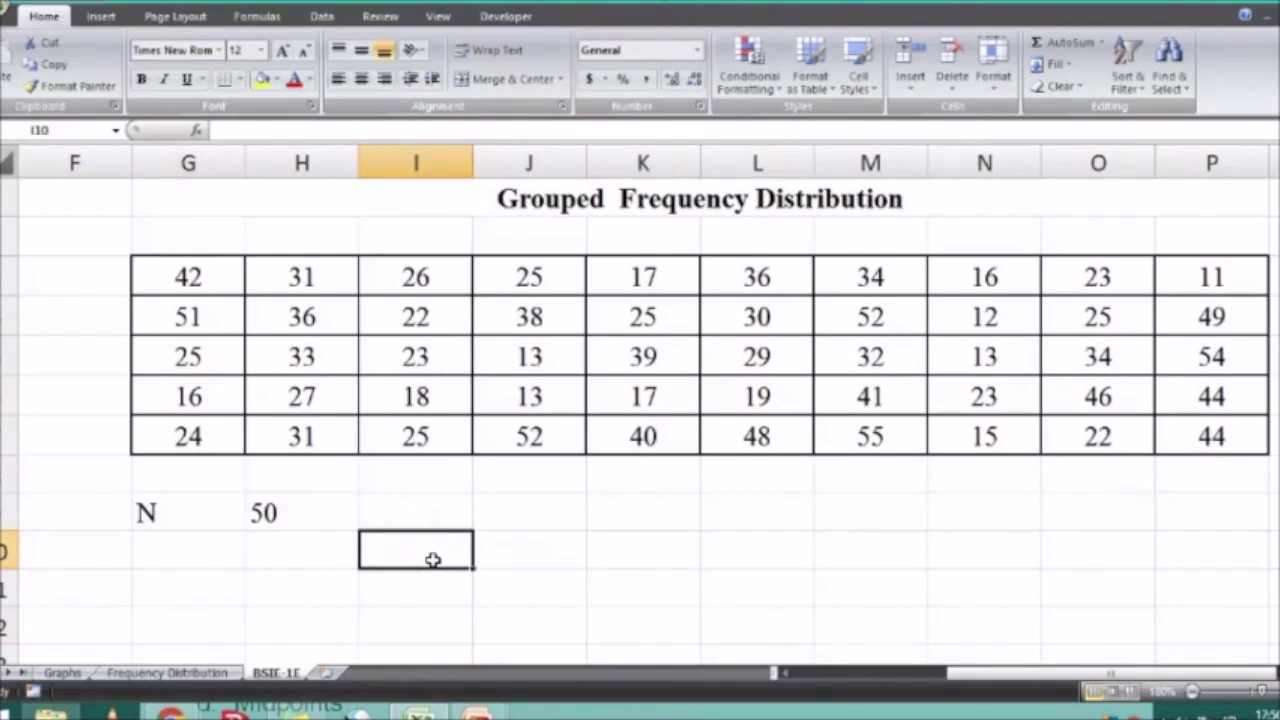
{"action": "mouse_move", "coordinate": [477, 712]}
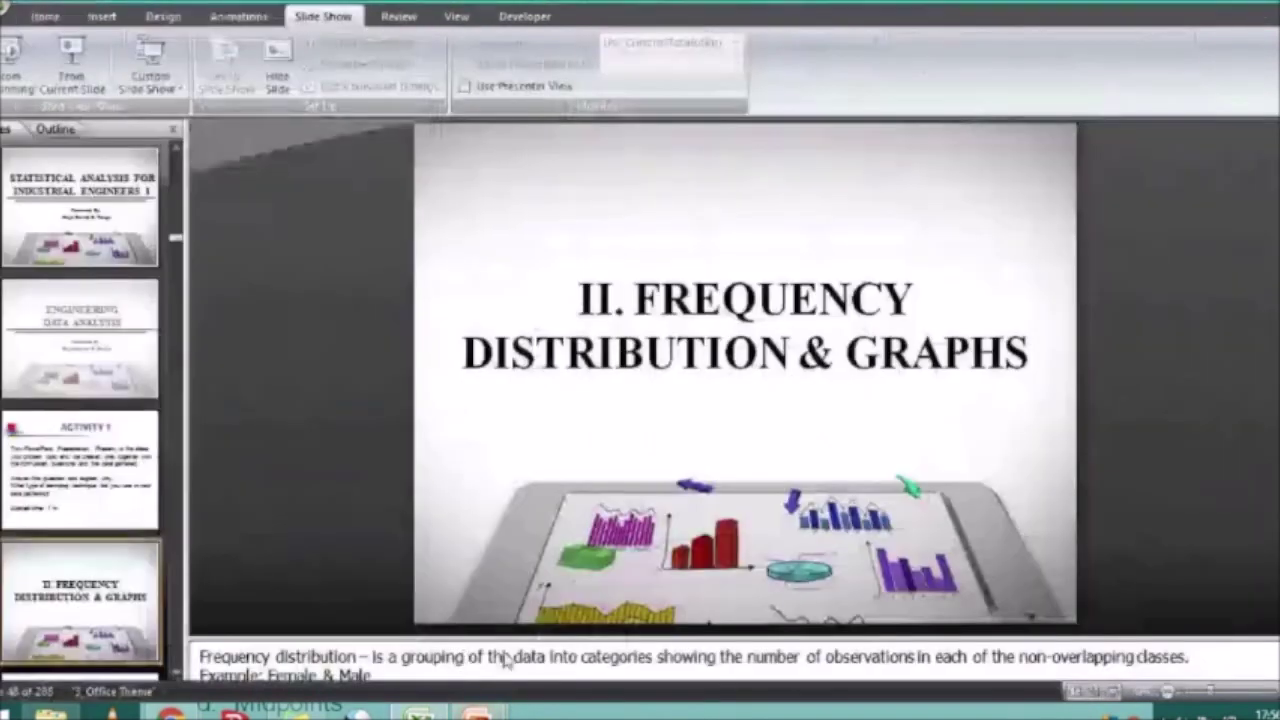
{"action": "left_click", "coordinate": [370, 610]}
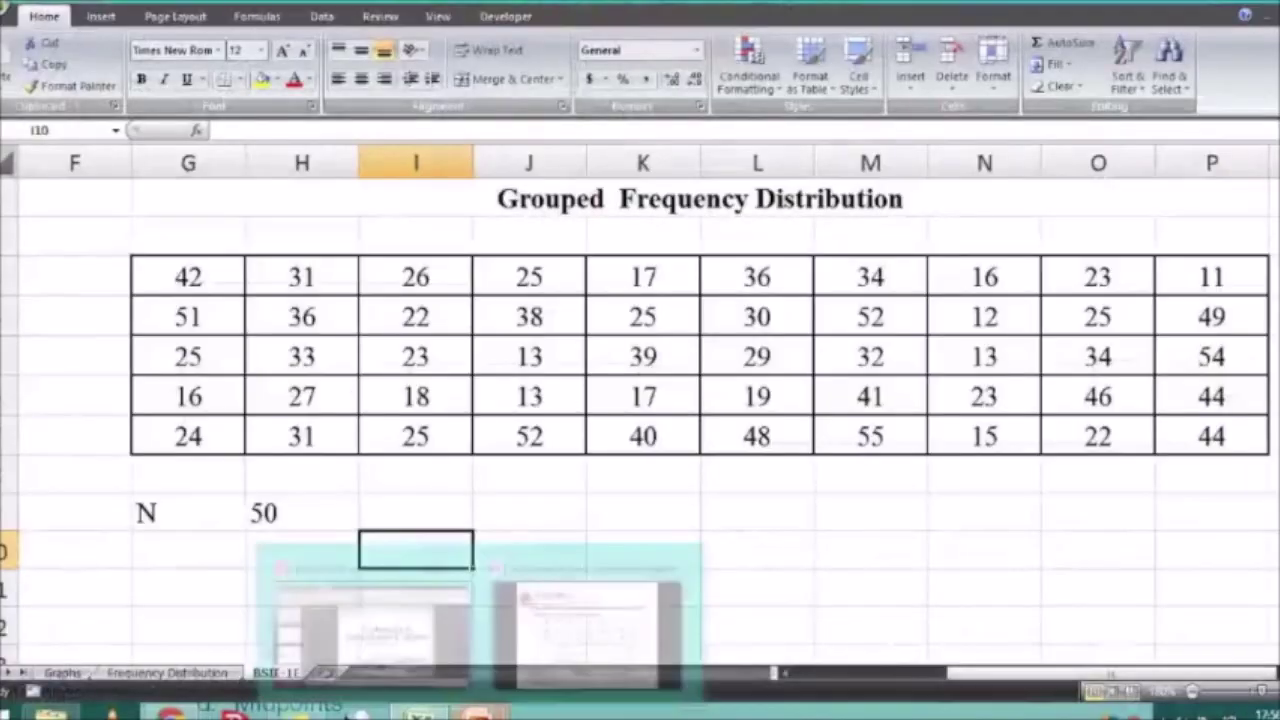
{"action": "key", "text": "alt+Tab"}
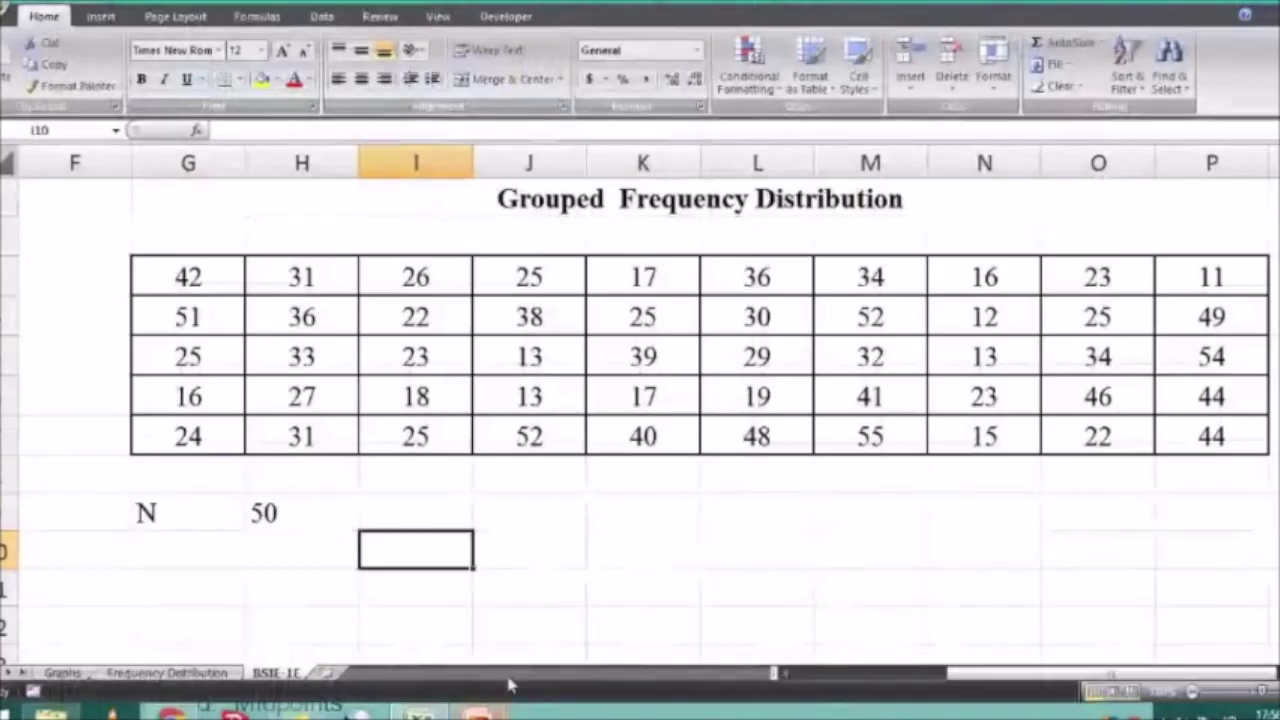
{"action": "left_click", "coordinate": [615, 567]}
Label G10 as k, enter 6 in H10 and left-align that value
{"action": "left_click", "coordinate": [325, 555]}
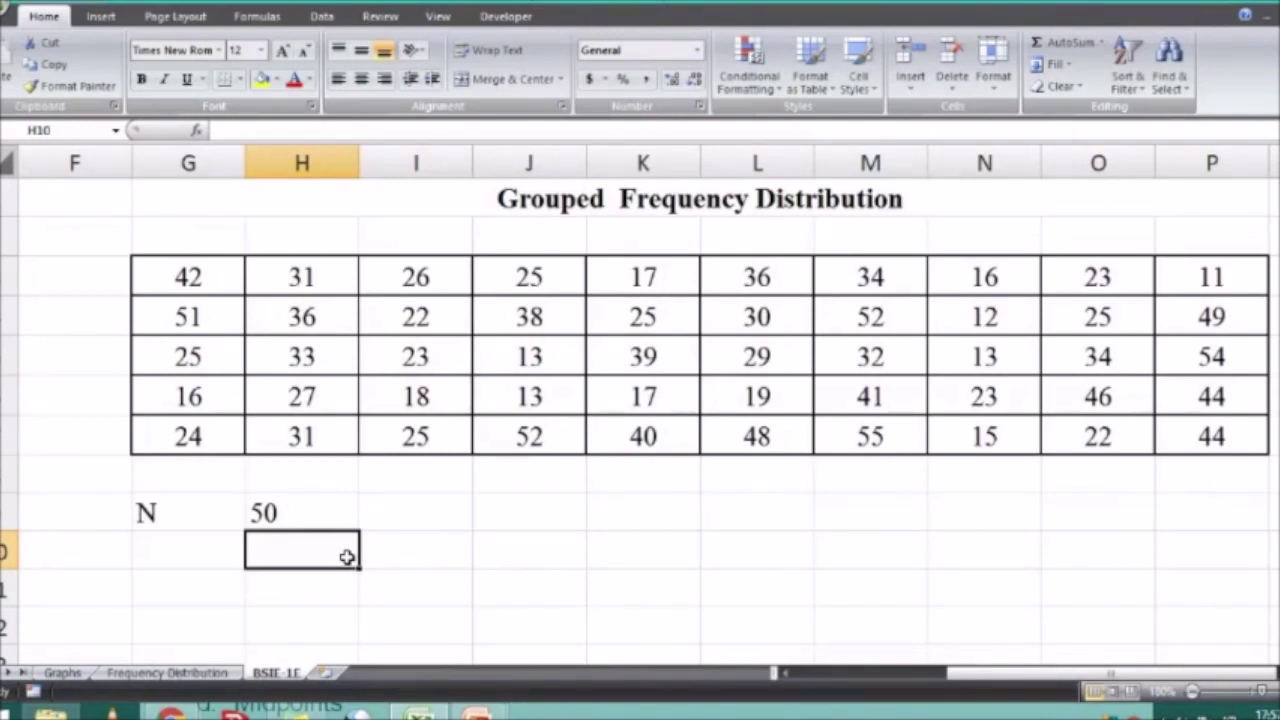
{"action": "key", "text": "Left"}
{"action": "type", "text": "k"}
{"action": "key", "text": "Return"}
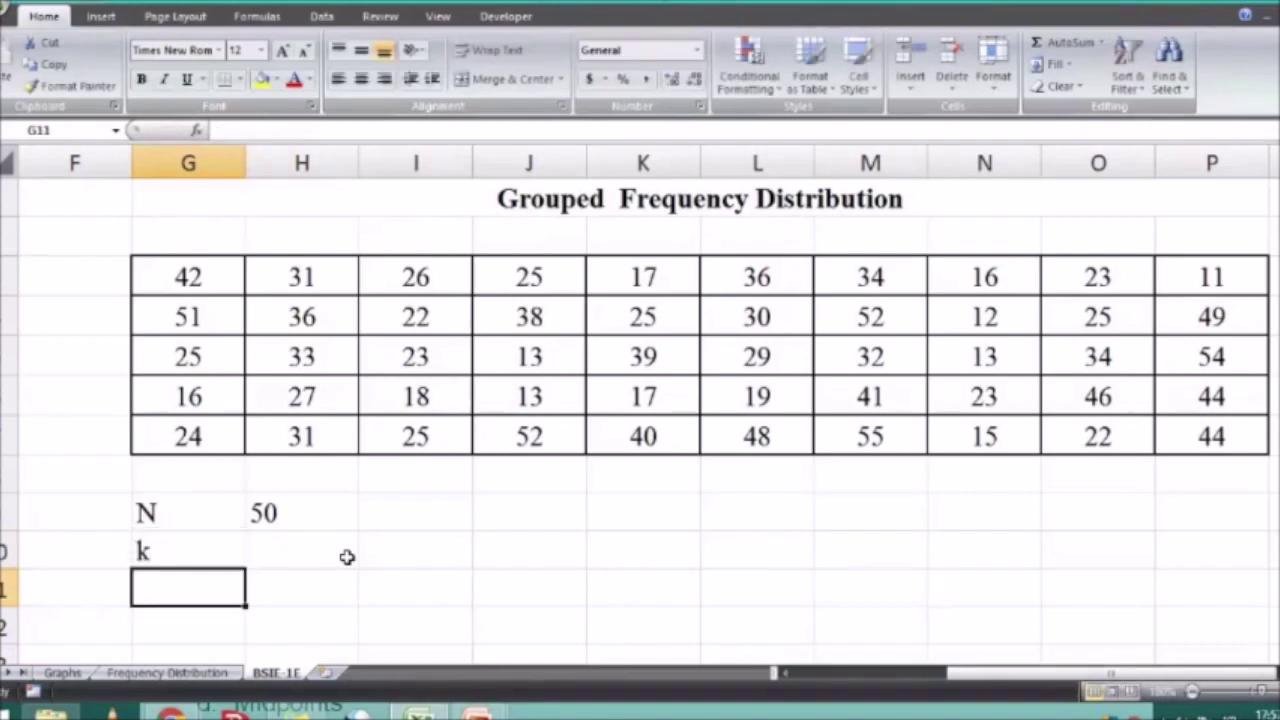
{"action": "left_click", "coordinate": [347, 557]}
{"action": "type", "text": "6"}
{"action": "key", "text": "Return"}
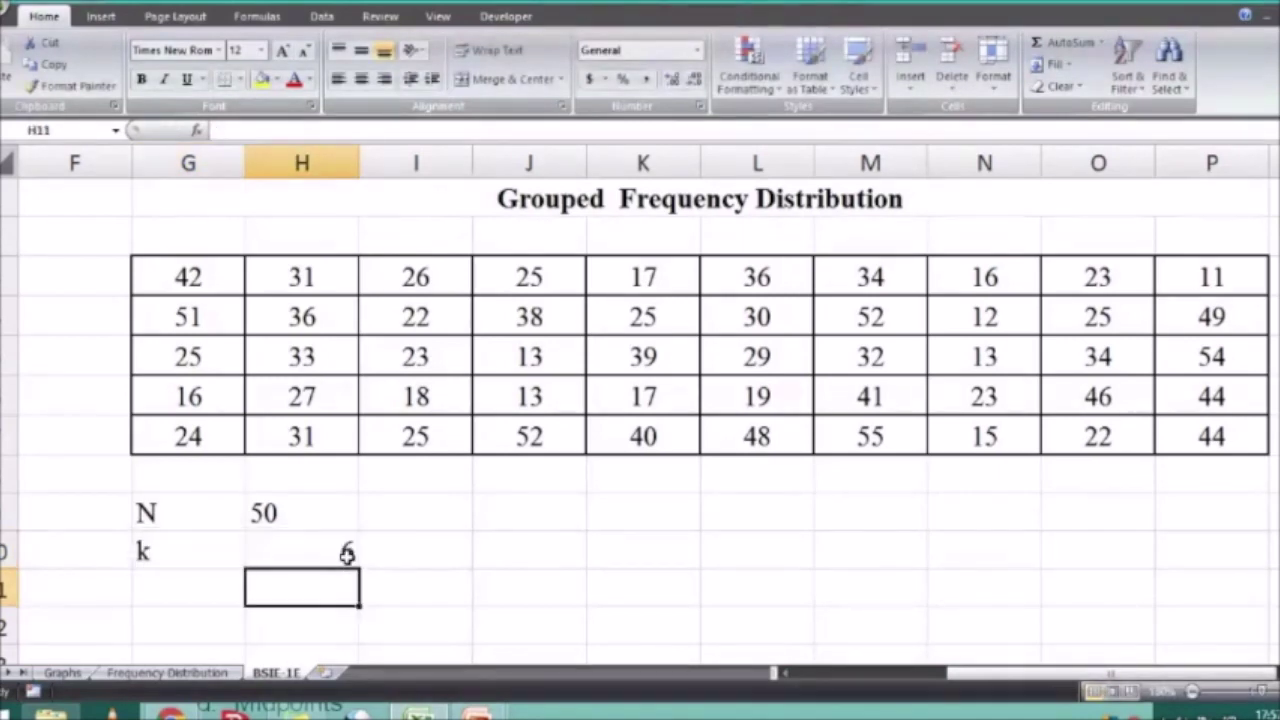
{"action": "left_click", "coordinate": [347, 555]}
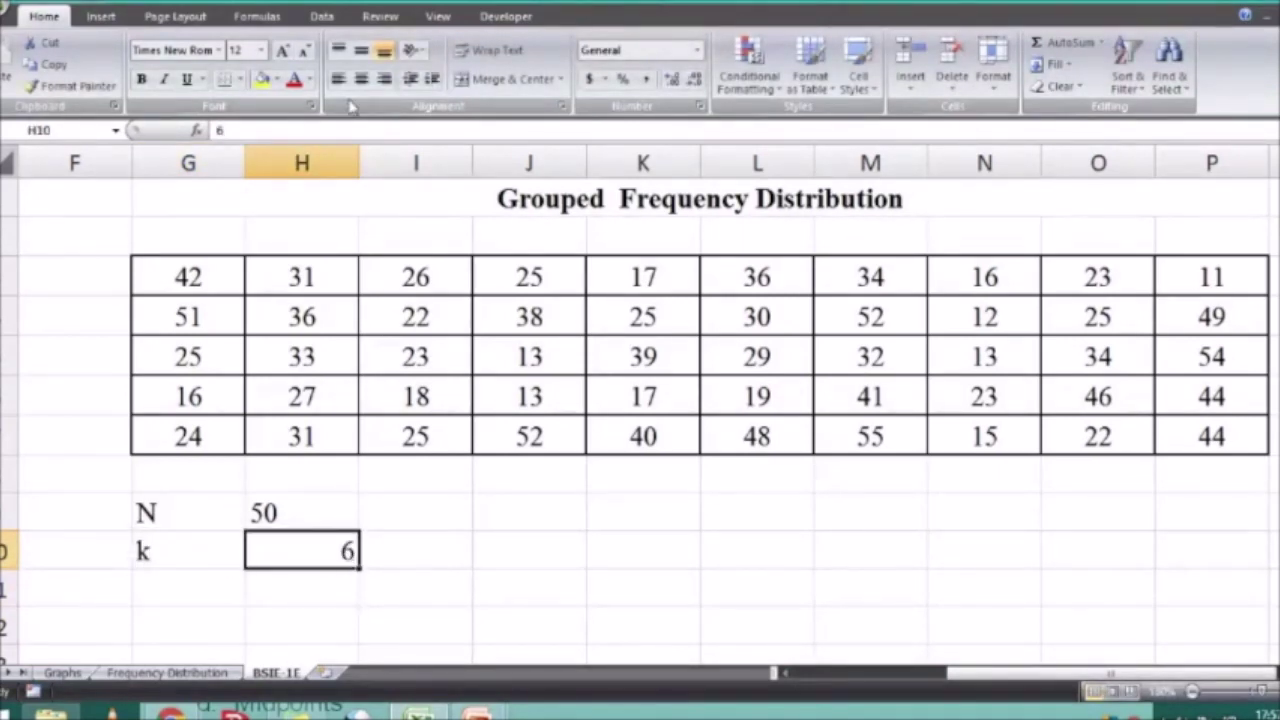
{"action": "left_click", "coordinate": [338, 88]}
{"action": "left_click", "coordinate": [463, 517]}
Switch to the PowerPoint slide show to check the church ages example's list of items to determine, and return to Excel
{"action": "mouse_move", "coordinate": [477, 712]}
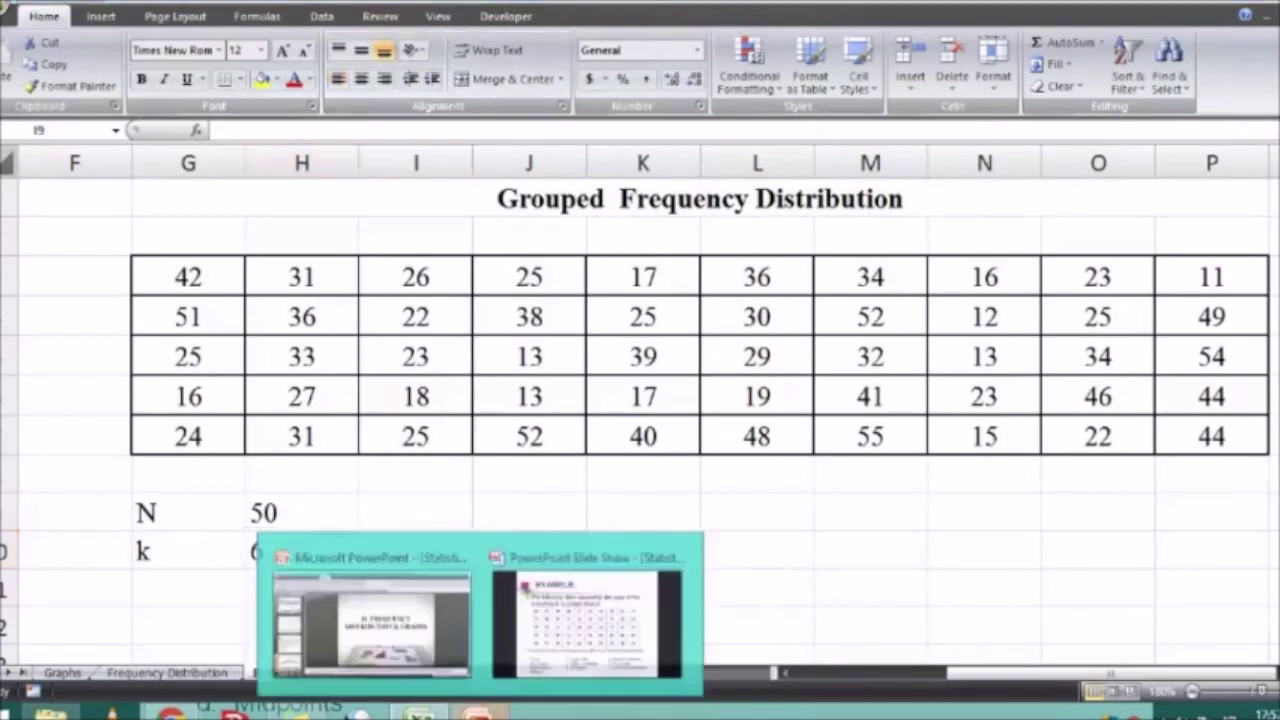
{"action": "left_click", "coordinate": [607, 628]}
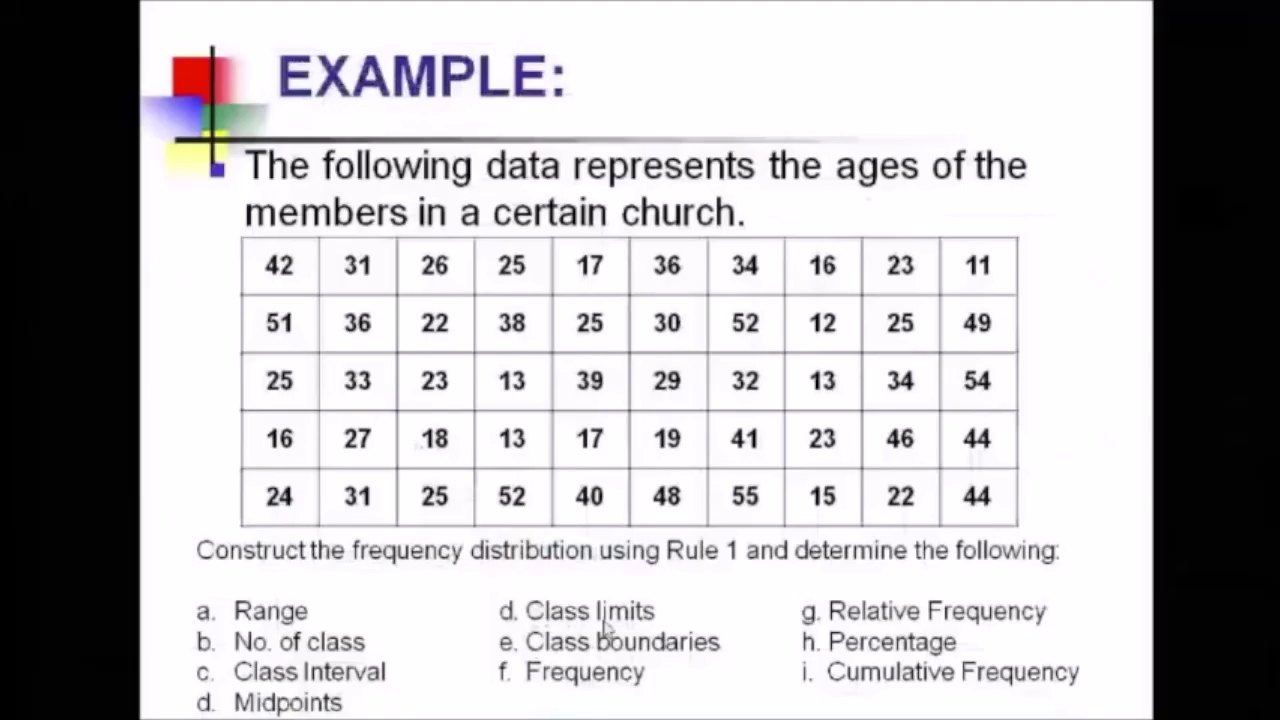
{"action": "key", "text": "alt+Tab"}
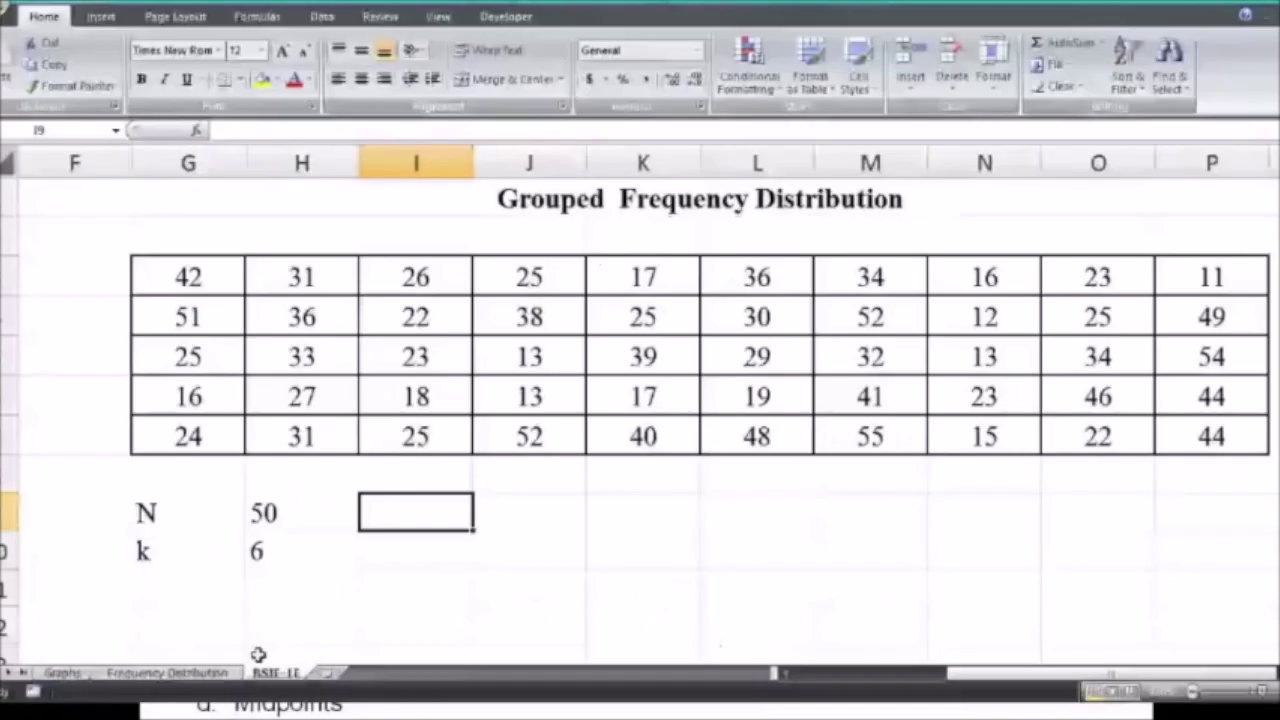
Add the label Range in G11, below k
{"action": "left_click", "coordinate": [186, 588]}
{"action": "type", "text": "Range"}
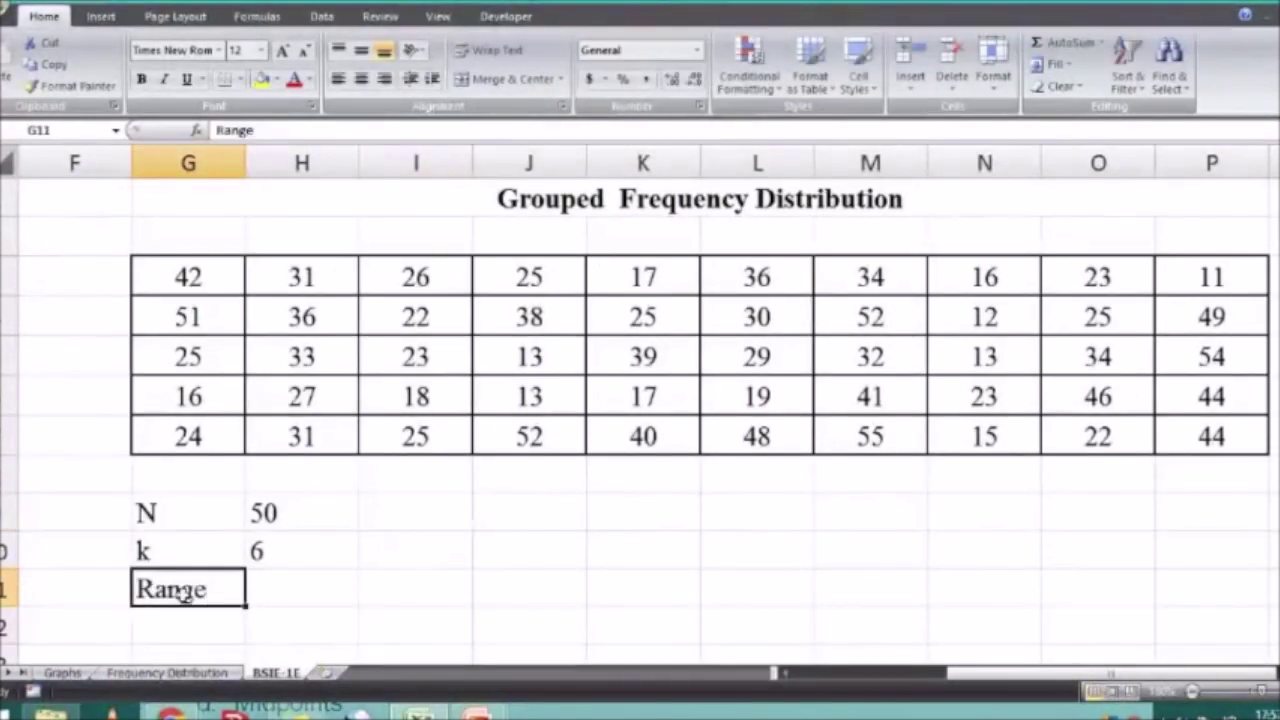
{"action": "key", "text": "Tab"}
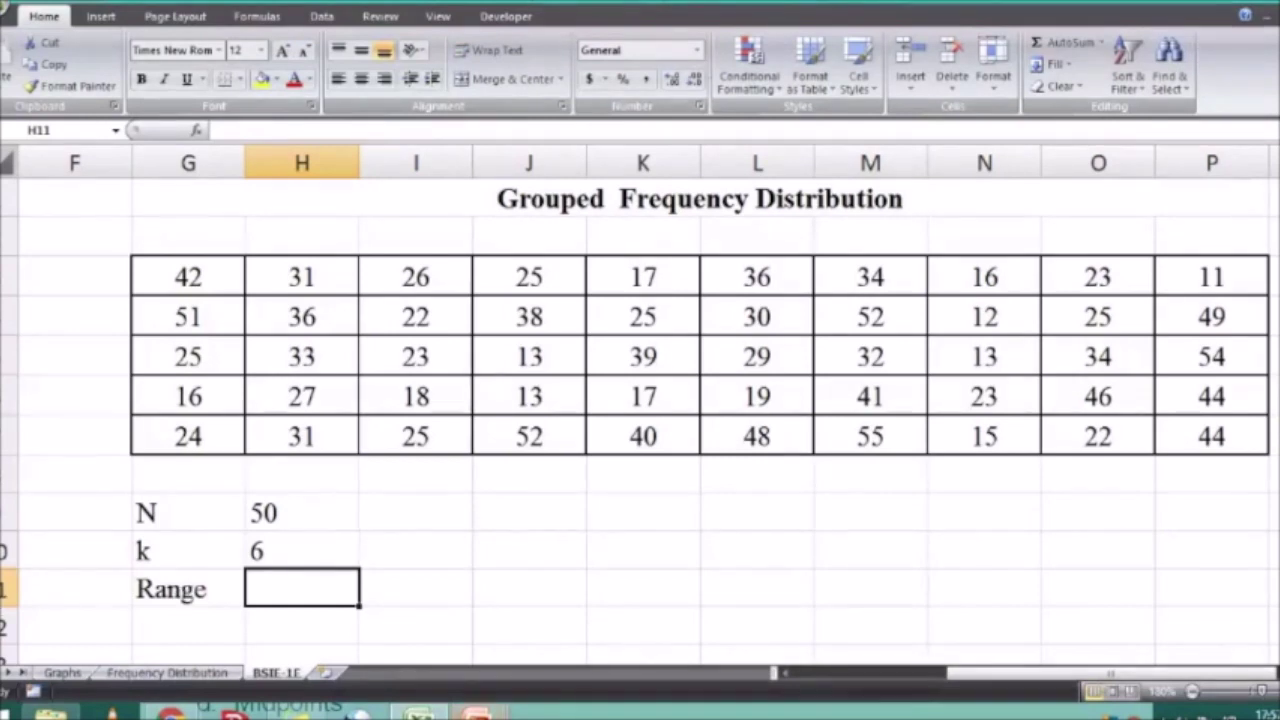
Switch to the PowerPoint slide show and go back to the "Determining the Class Interval" slide to review the range formula
{"action": "mouse_move", "coordinate": [475, 710]}
{"action": "left_click", "coordinate": [558, 640]}
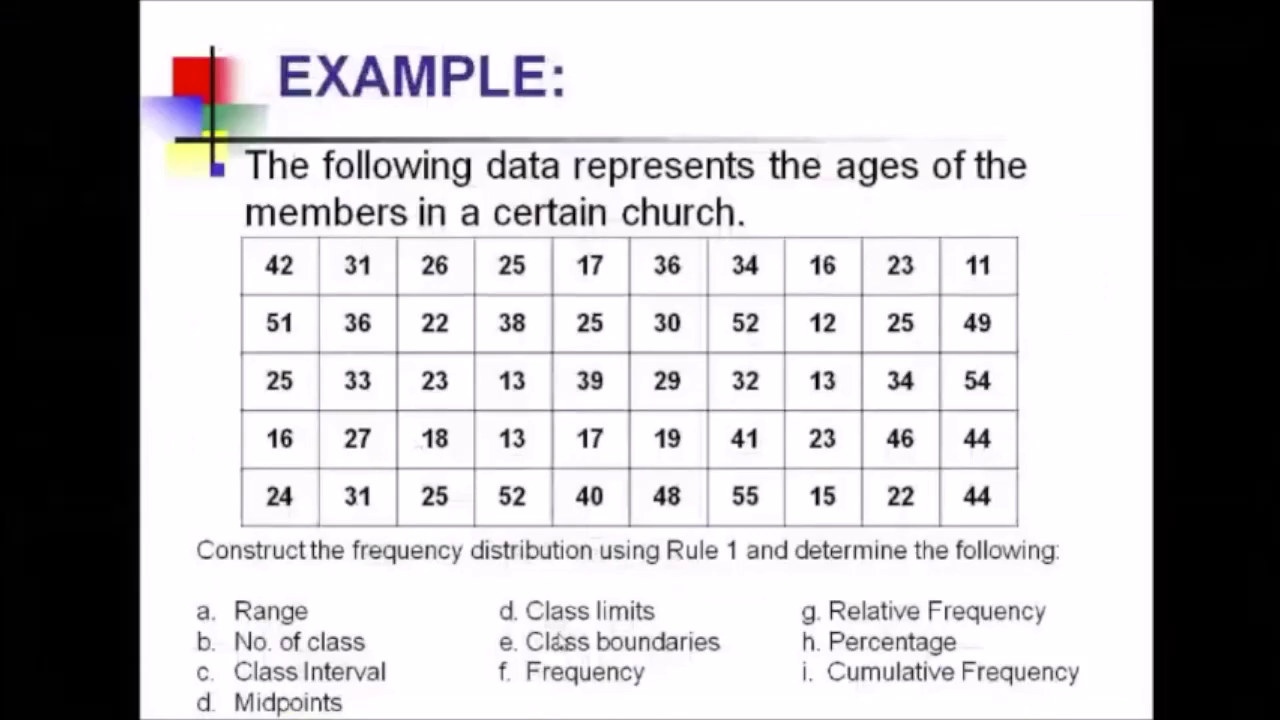
{"action": "key", "text": "Left"}
{"action": "key", "text": "Left"}
{"action": "key", "text": "Left"}
{"action": "key", "text": "Left"}
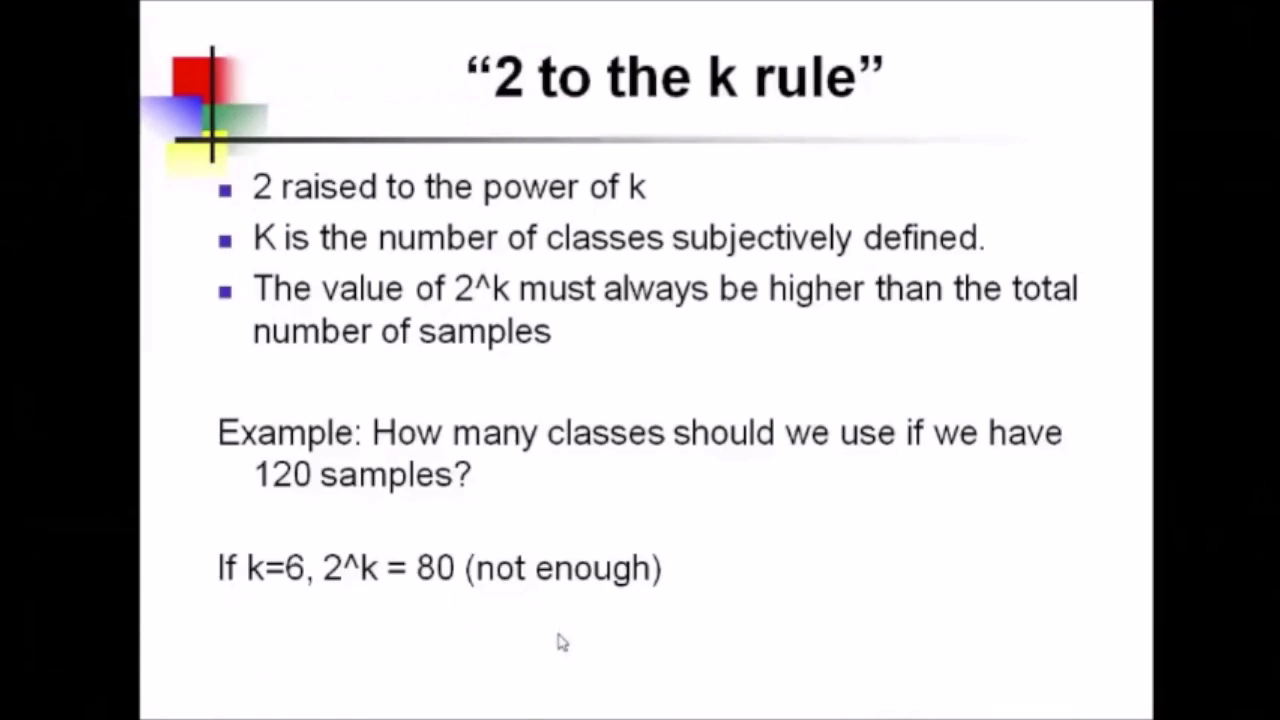
{"action": "key", "text": "Left"}
{"action": "key", "text": "Left"}
{"action": "key", "text": "Left"}
{"action": "key", "text": "Left"}
{"action": "key", "text": "Left"}
{"action": "key", "text": "Right"}
{"action": "key", "text": "Right"}
{"action": "key", "text": "Right"}
{"action": "key", "text": "Left"}
{"action": "key", "text": "Left"}
{"action": "key", "text": "Left"}
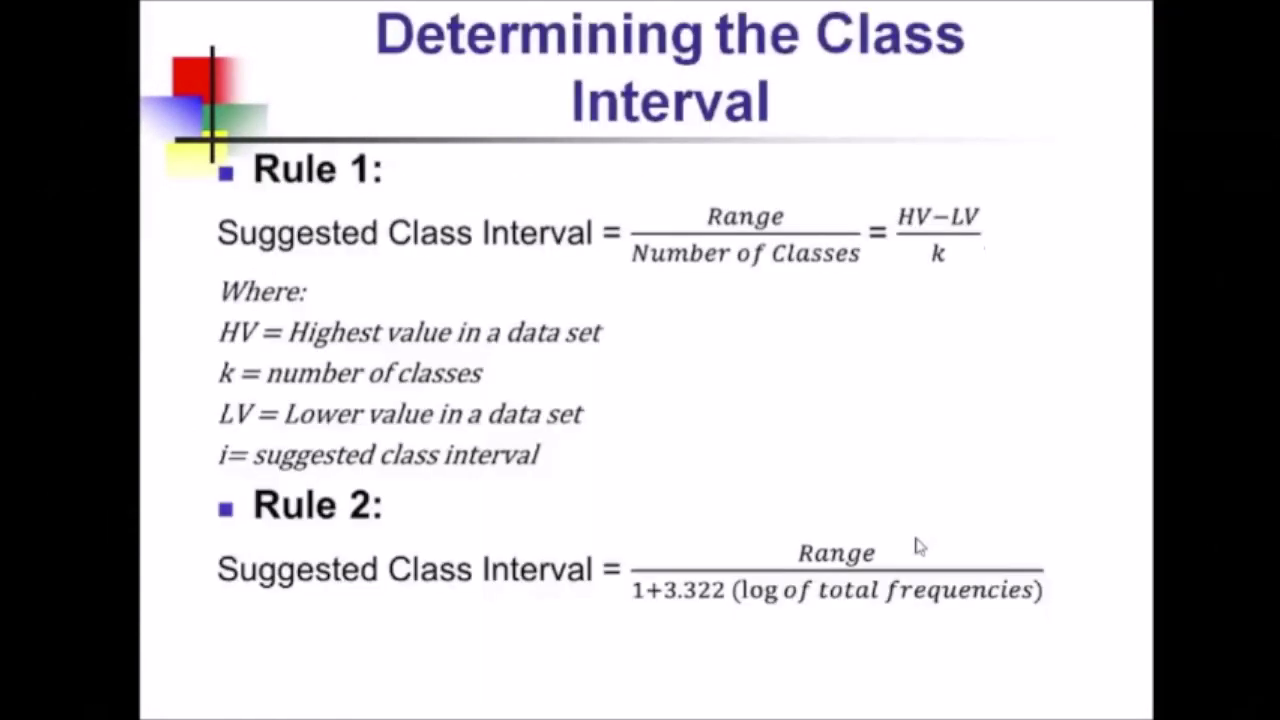
Circle the HV−LV numerator of the Rule 1 formula on the slide with the red pen
{"action": "left_click", "coordinate": [195, 716]}
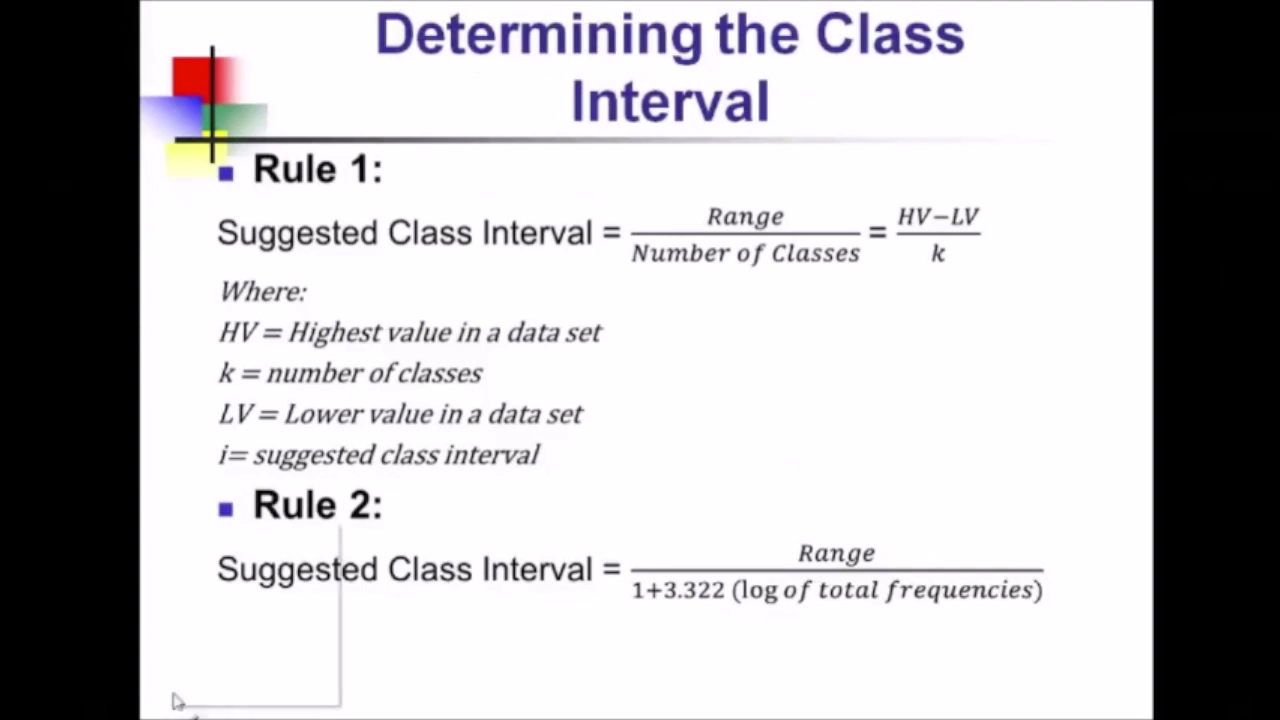
{"action": "left_click", "coordinate": [1246, 104]}
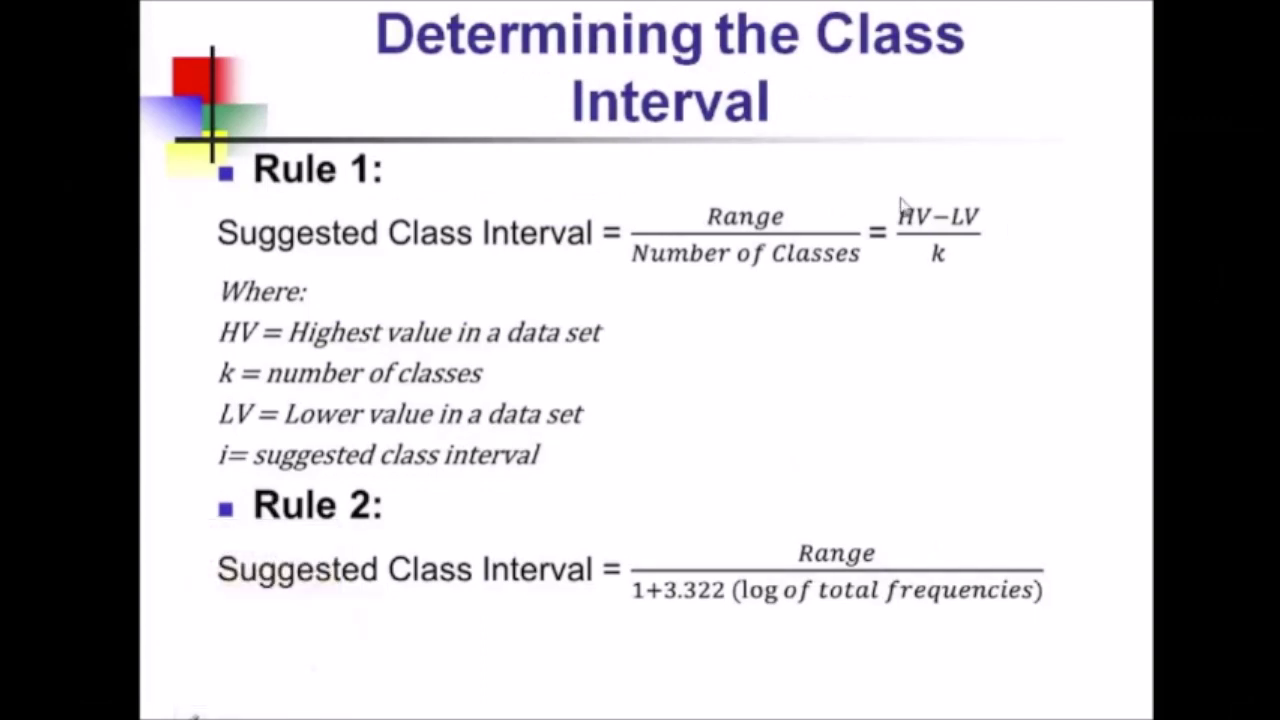
{"action": "left_click", "coordinate": [195, 716]}
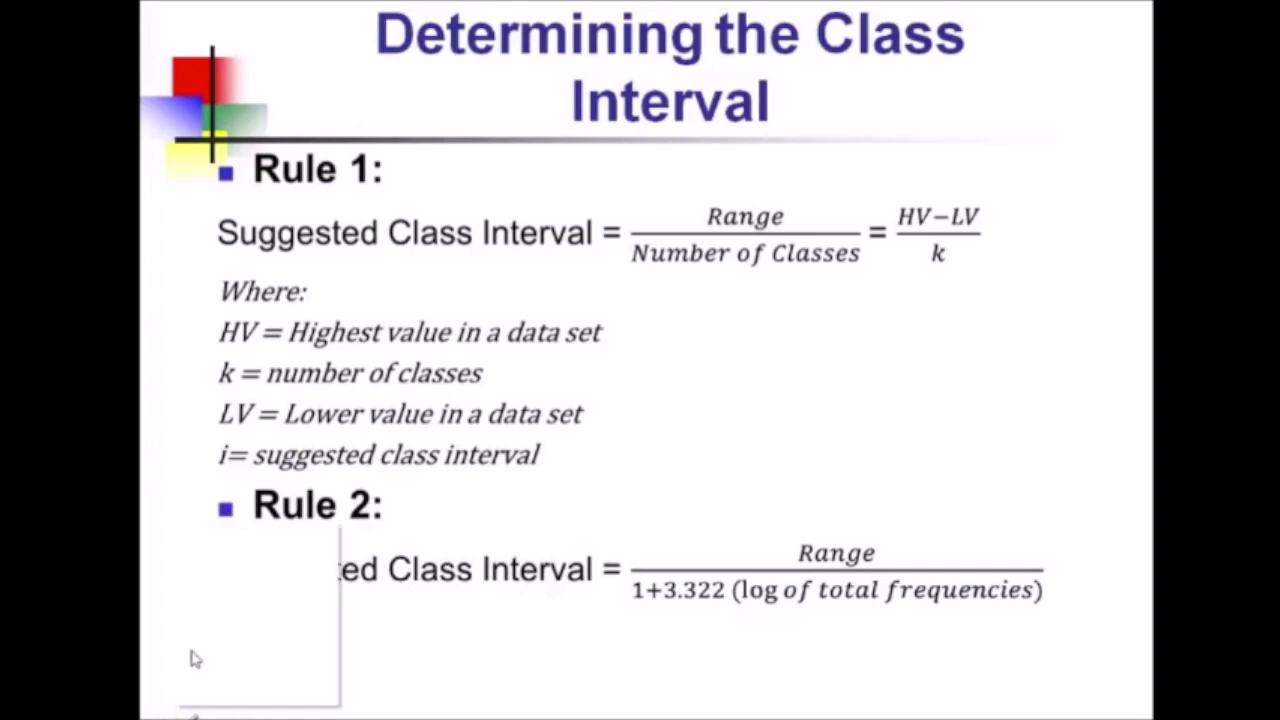
{"action": "left_click", "coordinate": [228, 574]}
{"action": "mouse_move", "coordinate": [962, 172]}
{"action": "left_mouse_down"}
{"action": "mouse_move", "coordinate": [846, 205]}
{"action": "mouse_move", "coordinate": [975, 225]}
{"action": "mouse_move", "coordinate": [918, 170]}
{"action": "left_mouse_up"}
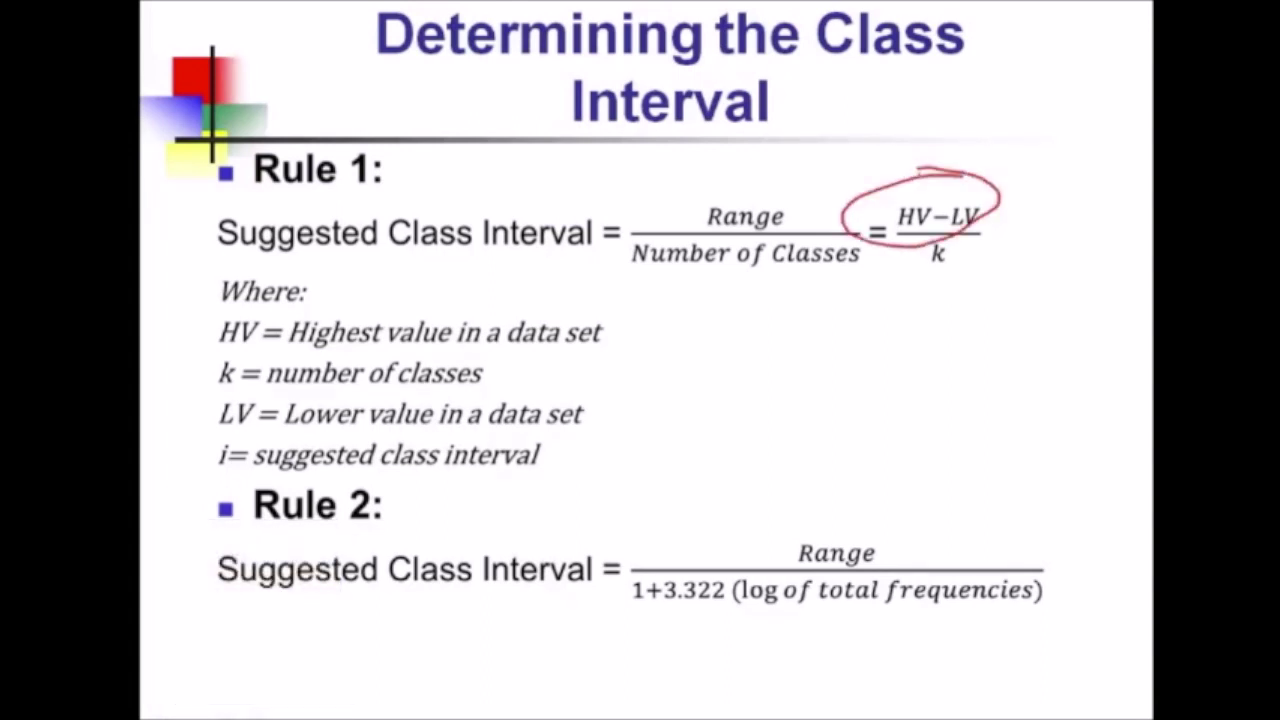
Return to Excel and calculate the range in H11 with the formula =MAX(G3:P7)-MIN(G3:P7)
{"action": "key", "text": "alt+Tab"}
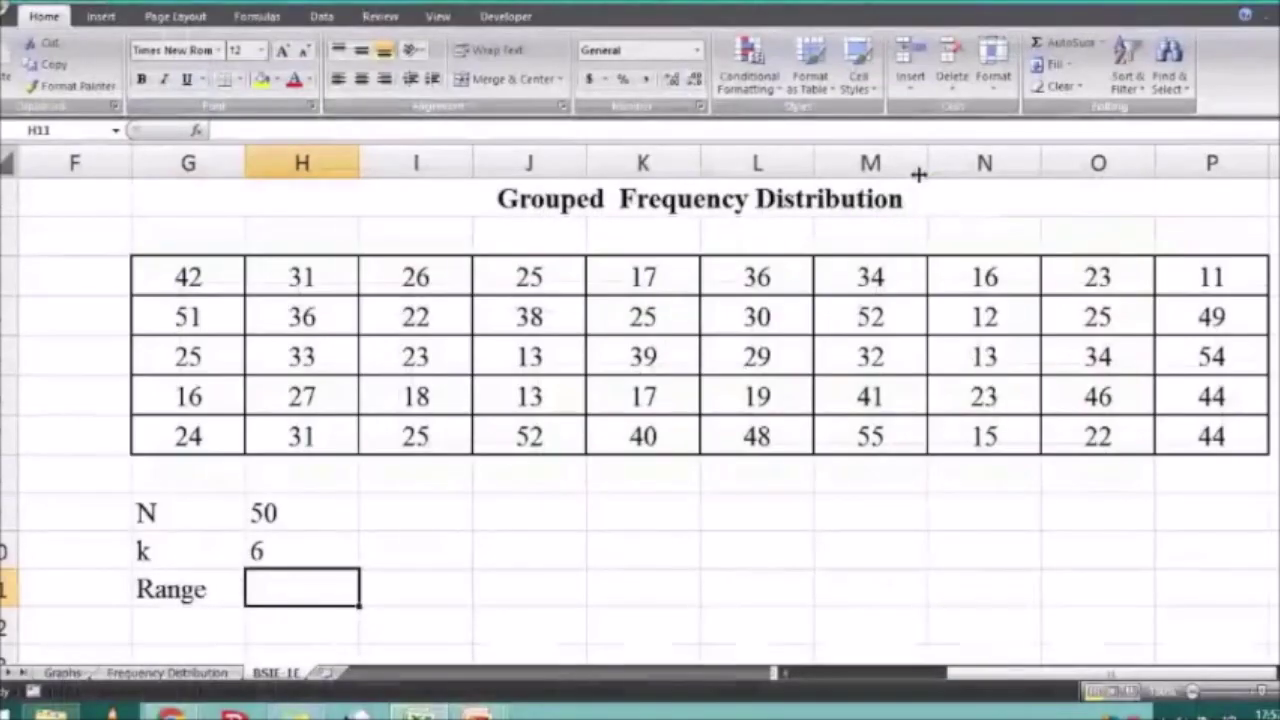
{"action": "type", "text": "=max"}
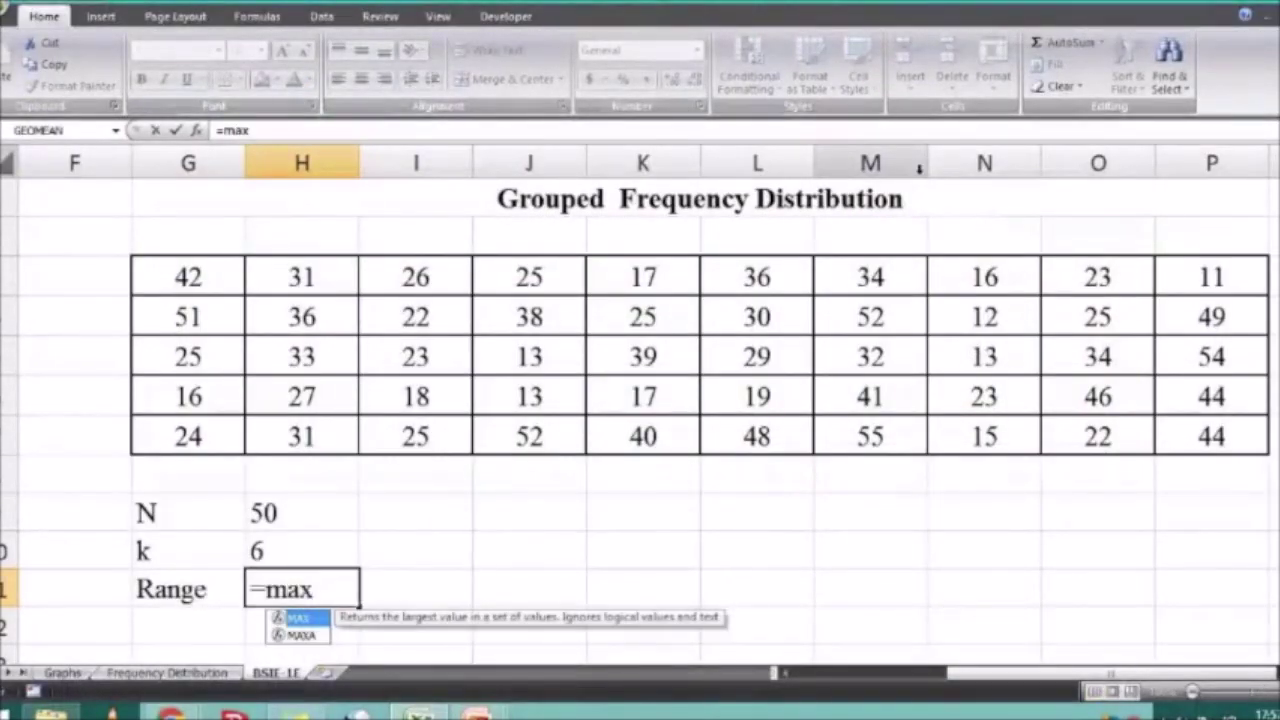
{"action": "double_click", "coordinate": [314, 622]}
{"action": "left_click_drag", "start_coordinate": [195, 280], "coordinate": [1211, 436]}
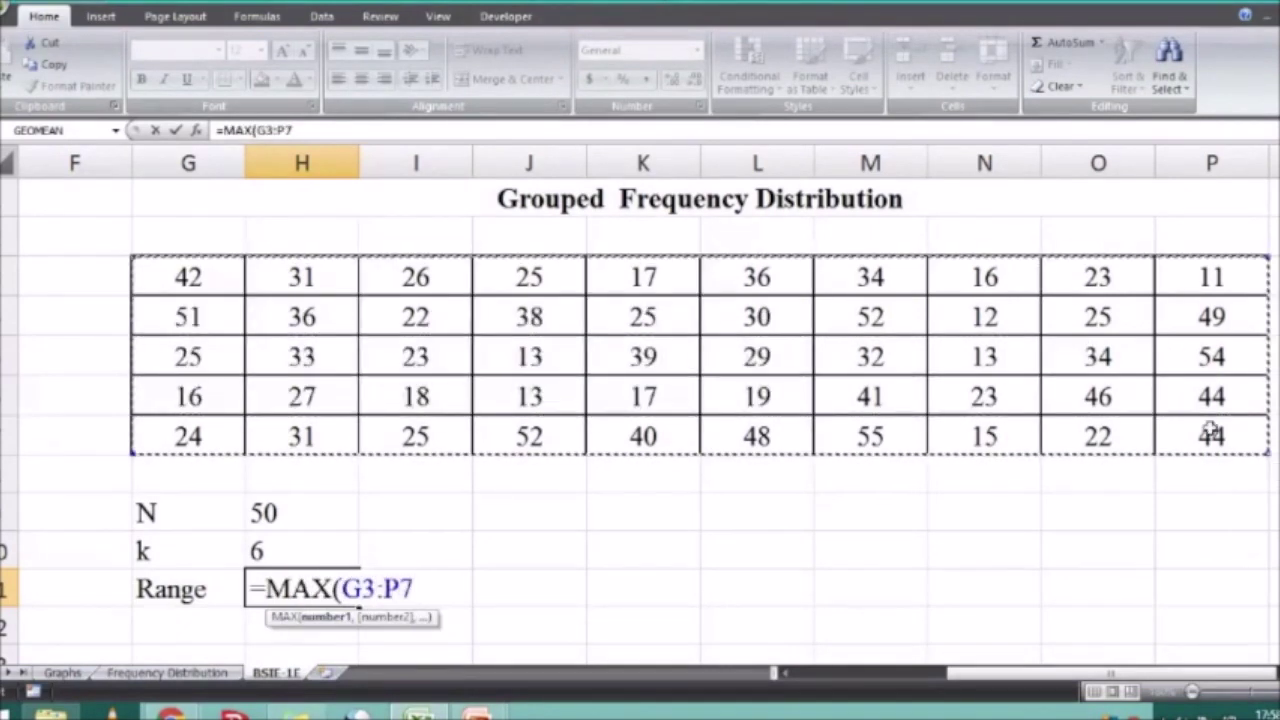
{"action": "type", "text": ")-"}
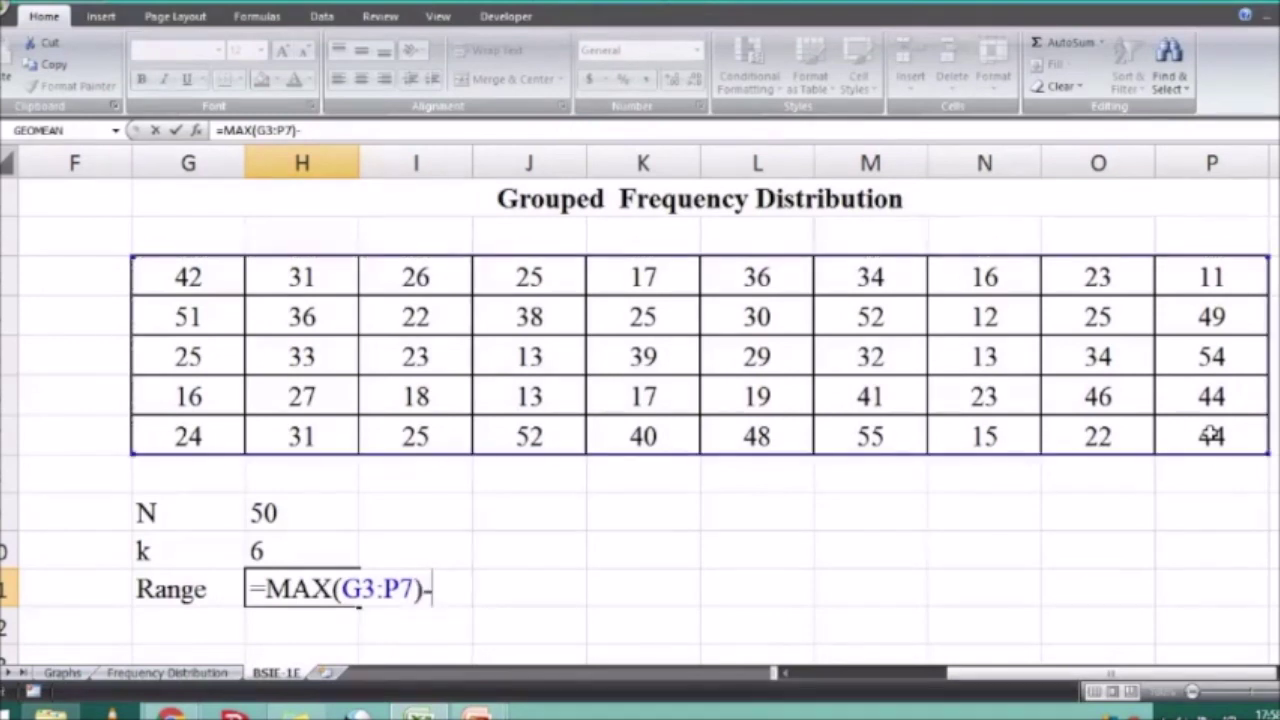
{"action": "type", "text": "min"}
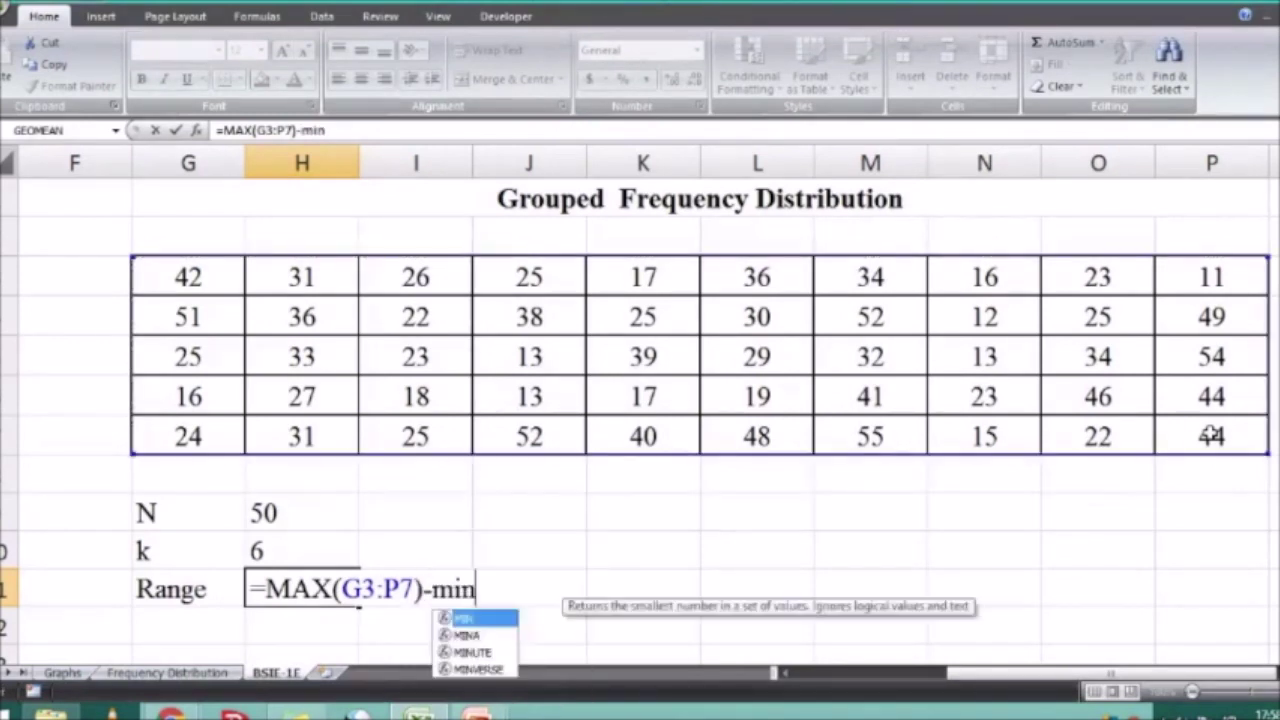
{"action": "key", "text": "Tab"}
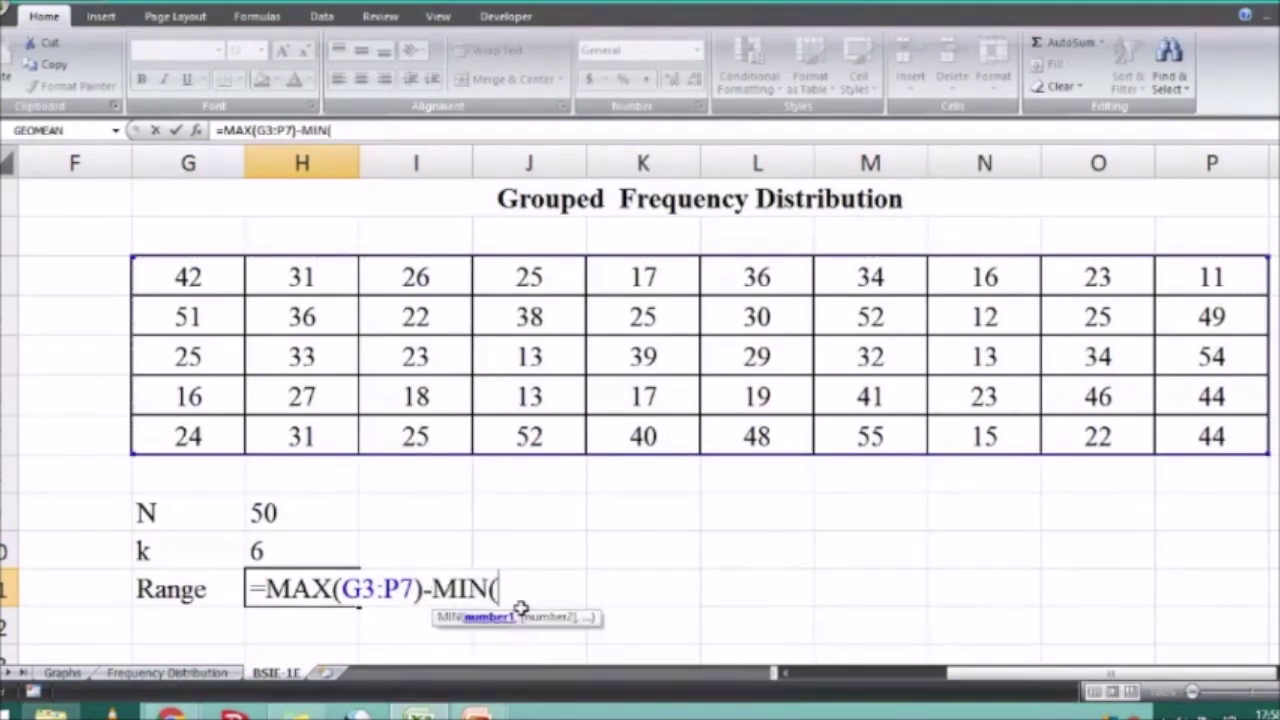
{"action": "left_click", "coordinate": [183, 277]}
{"action": "left_click_drag", "start_coordinate": [183, 277], "coordinate": [1223, 420]}
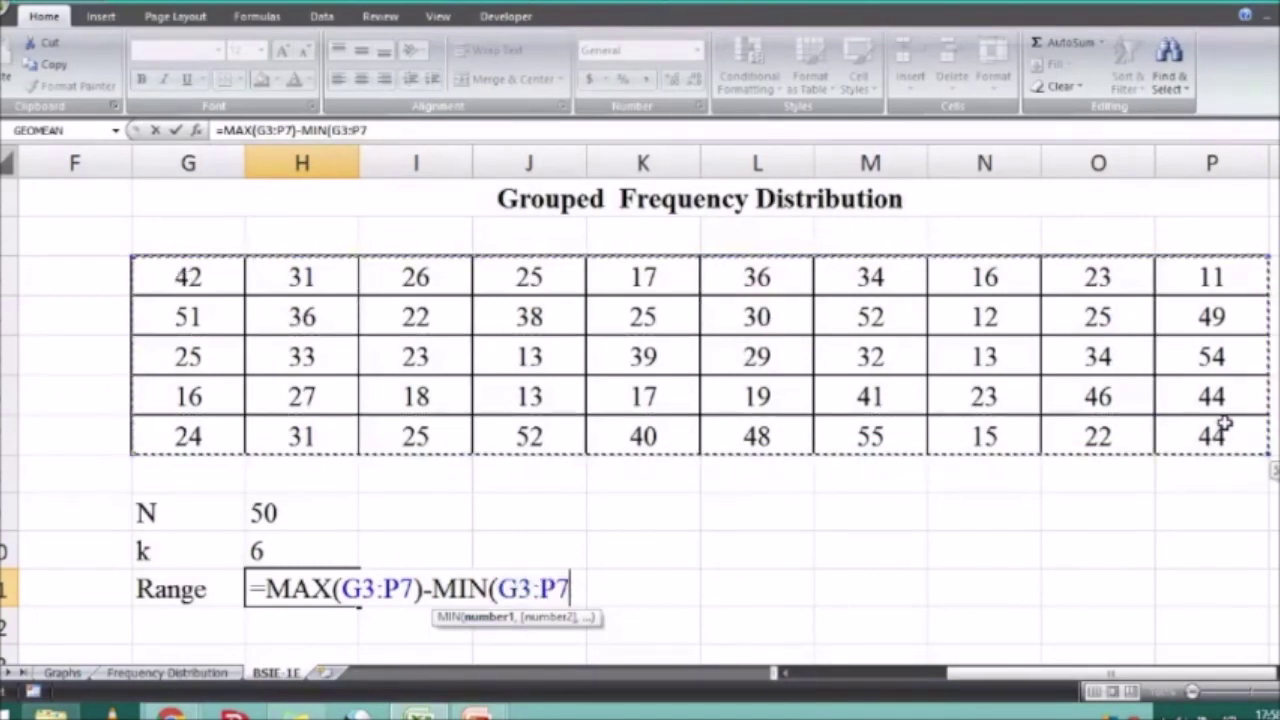
{"action": "type", "text": ")"}
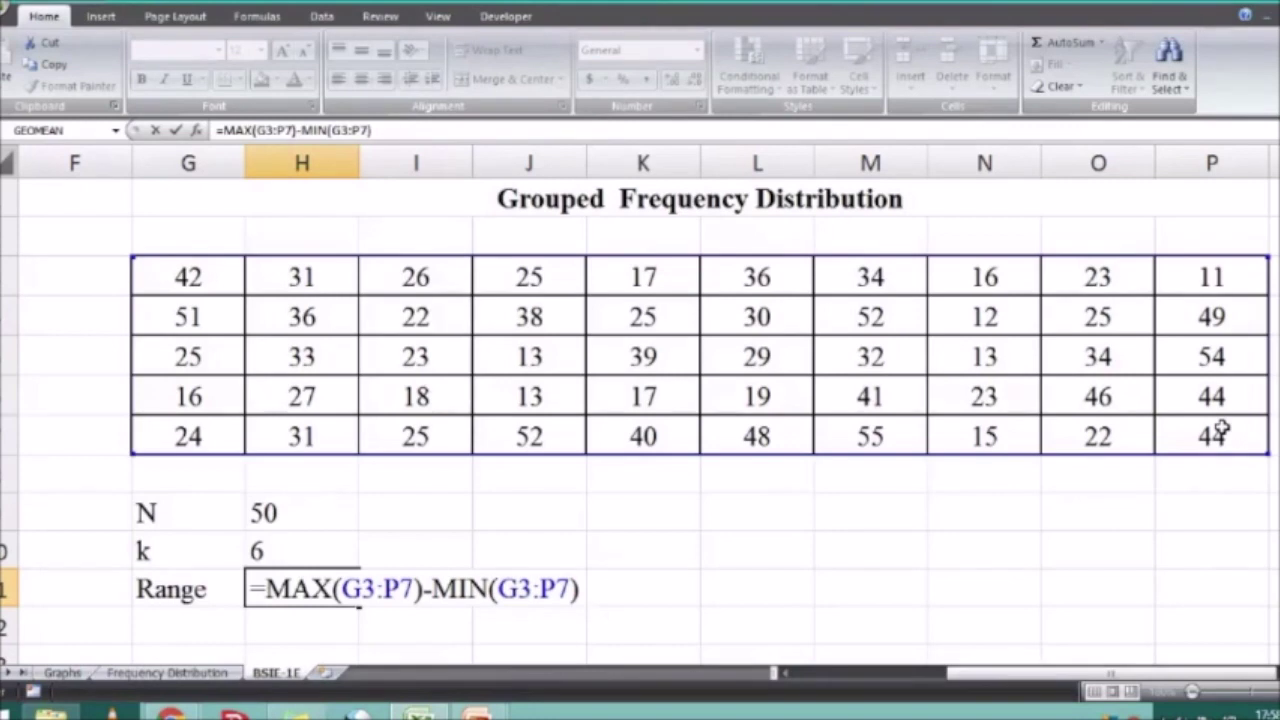
{"action": "key", "text": "Return"}
{"action": "left_click", "coordinate": [737, 513]}
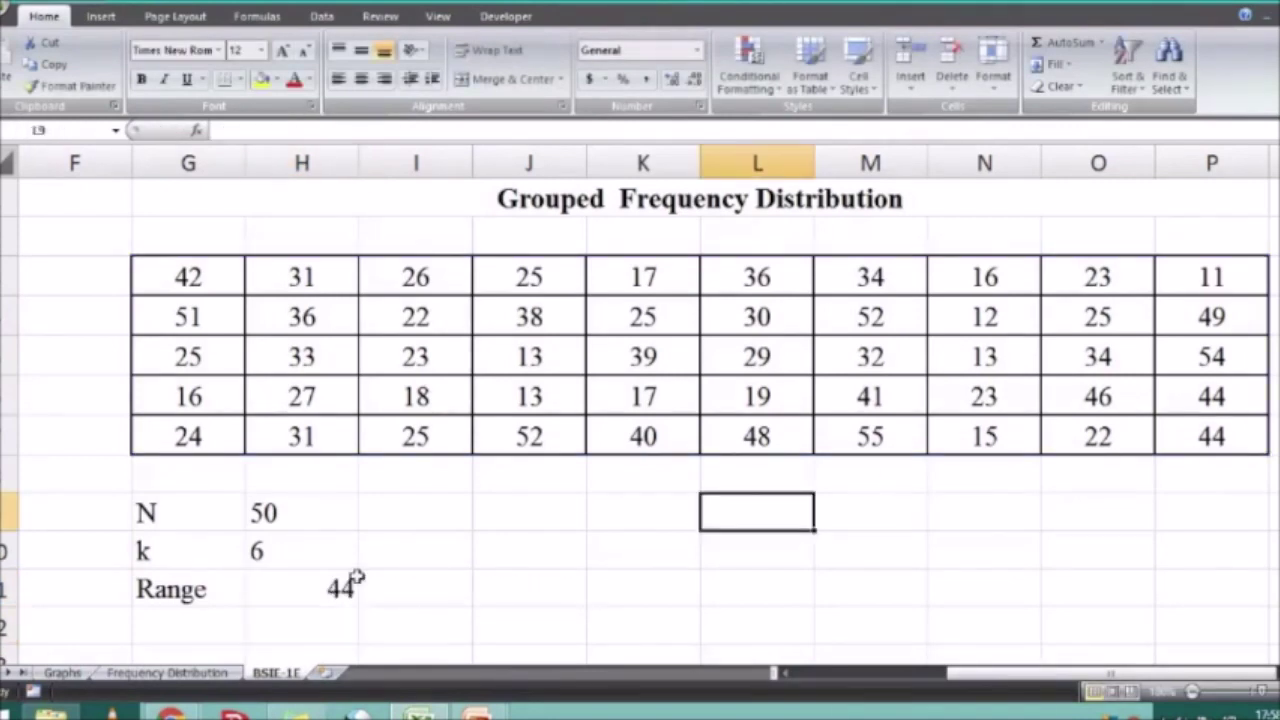
{"action": "left_click", "coordinate": [320, 590]}
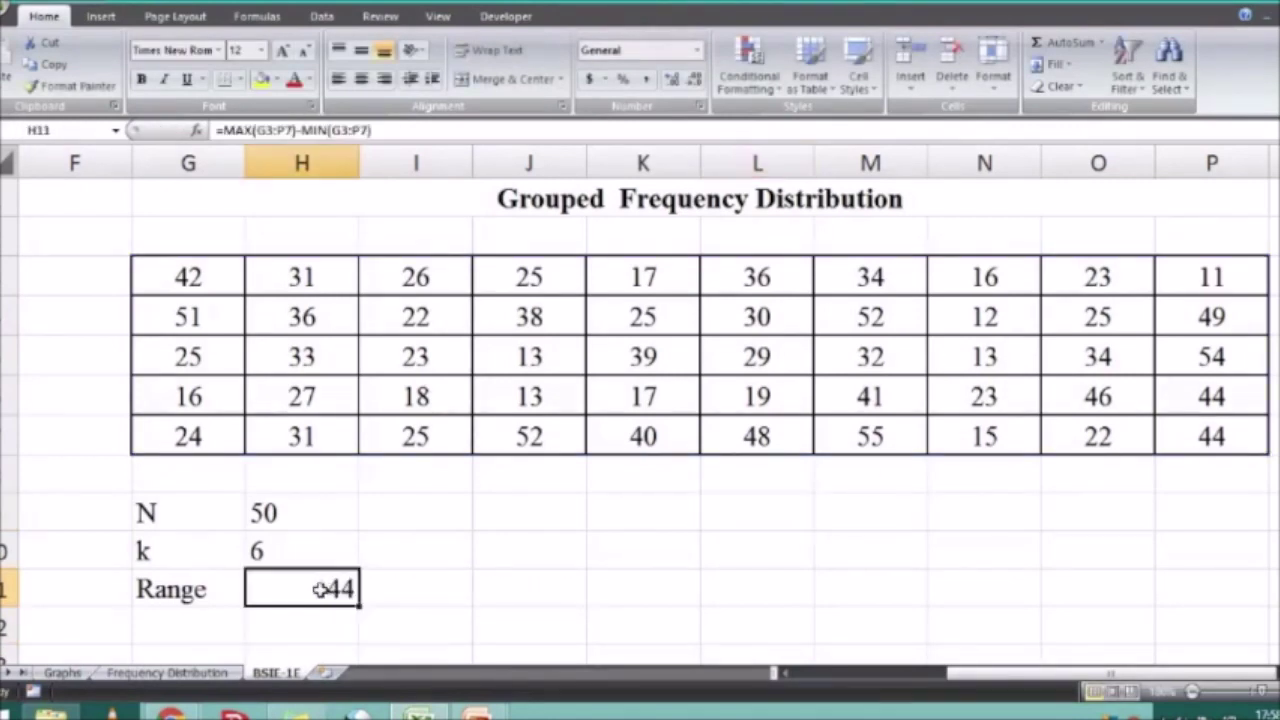
{"action": "left_click", "coordinate": [394, 598]}
Add the label max in J10, two columns beyond the k value
{"action": "left_click", "coordinate": [626, 540]}
{"action": "left_click", "coordinate": [582, 518]}
{"action": "left_click", "coordinate": [583, 550]}
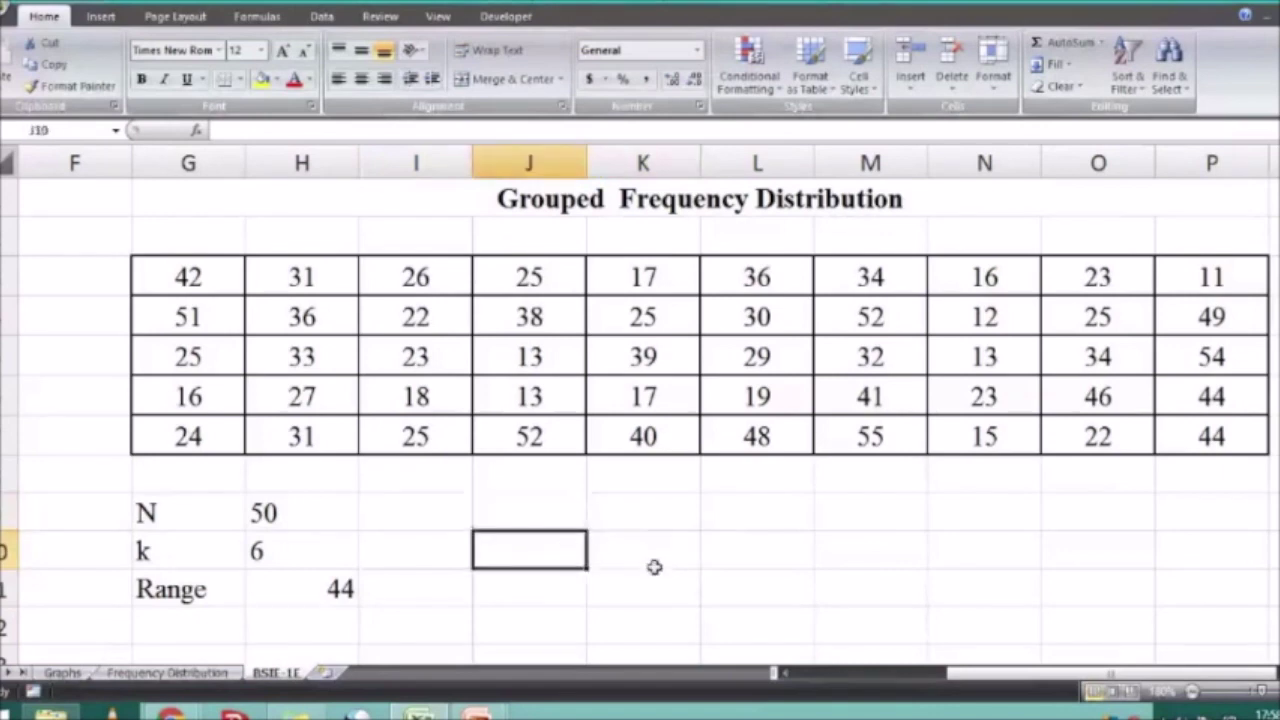
{"action": "type", "text": "max"}
{"action": "key", "text": "Return"}
Find the highest age in K10, next to the max label, with the MAX function over G3:P7
{"action": "left_click", "coordinate": [551, 524]}
{"action": "key", "text": "Right"}
{"action": "key", "text": "Down"}
{"action": "type", "text": "="}
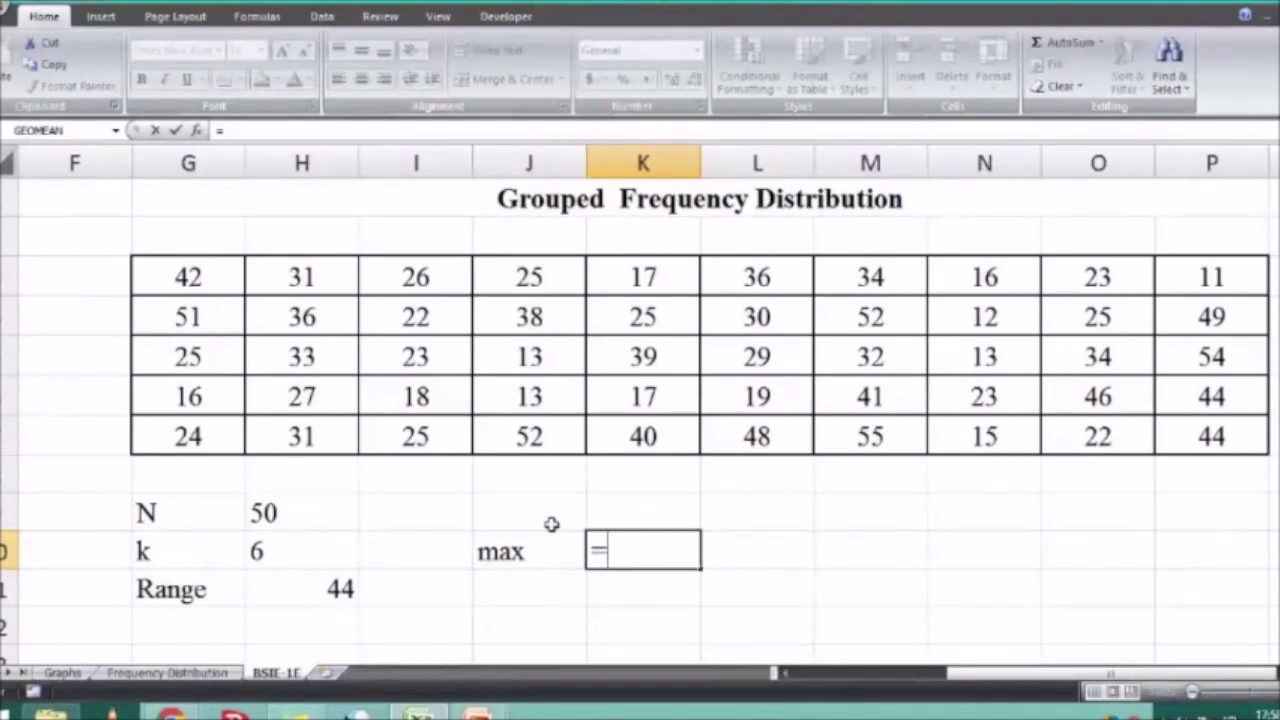
{"action": "type", "text": "max"}
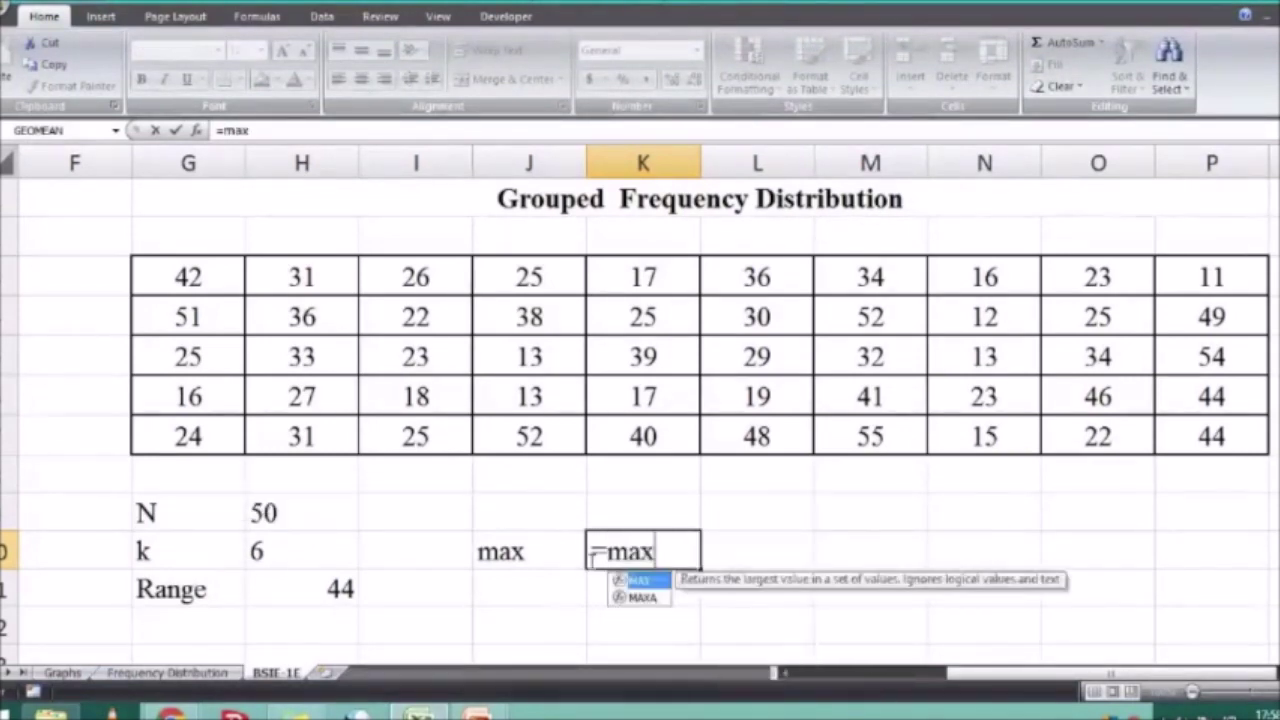
{"action": "key", "text": "Tab"}
{"action": "left_click_drag", "start_coordinate": [190, 277], "coordinate": [1216, 434]}
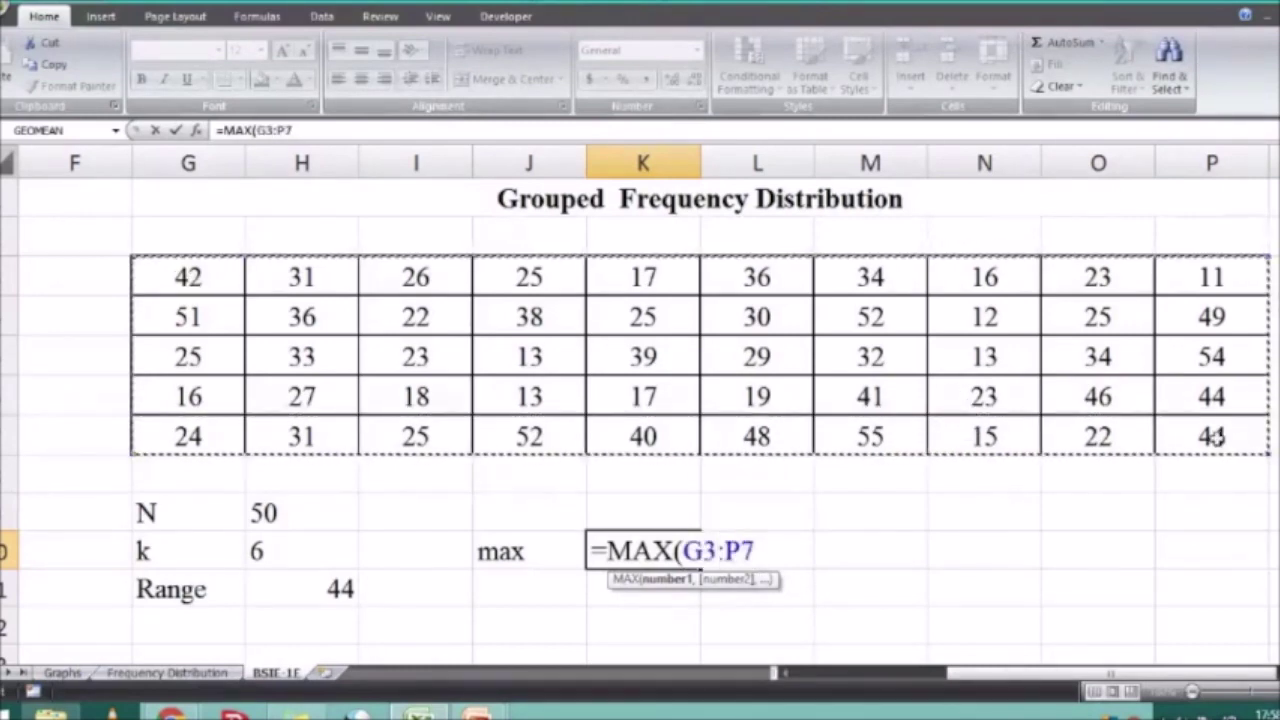
{"action": "key", "text": "Return"}
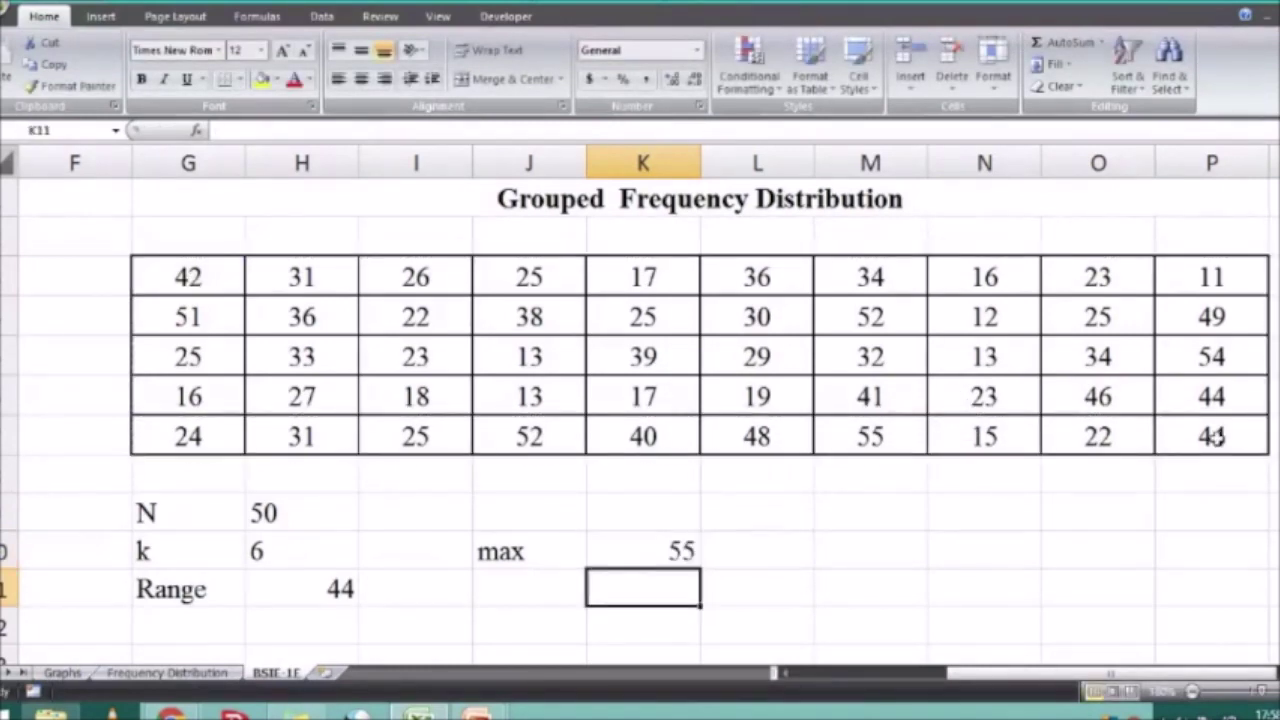
Find the lowest age in K11, below the maximum, with the MIN function over G3:P7
{"action": "type", "text": "=min"}
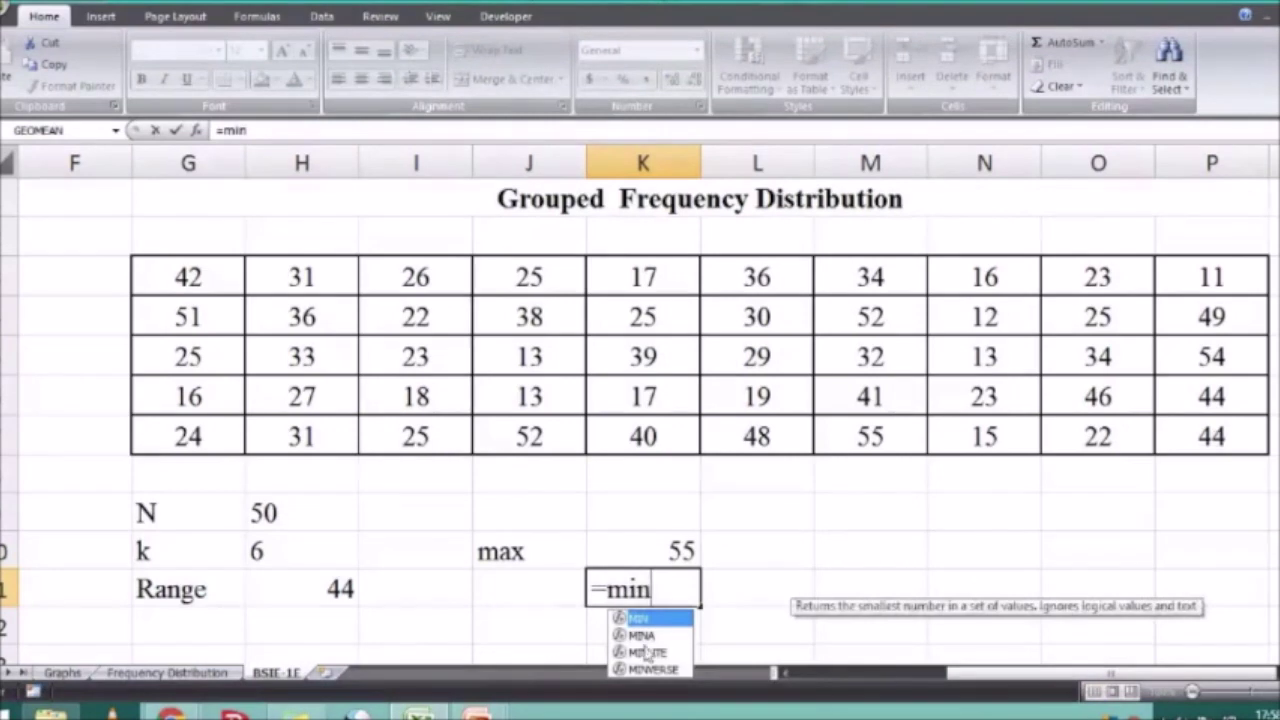
{"action": "double_click", "coordinate": [648, 618]}
{"action": "left_click_drag", "start_coordinate": [175, 280], "coordinate": [1193, 447]}
{"action": "key", "text": "Return"}
Left-align the range result in H11
{"action": "key", "text": "Up"}
{"action": "key", "text": "Left"}
{"action": "key", "text": "Left"}
{"action": "key", "text": "Left"}
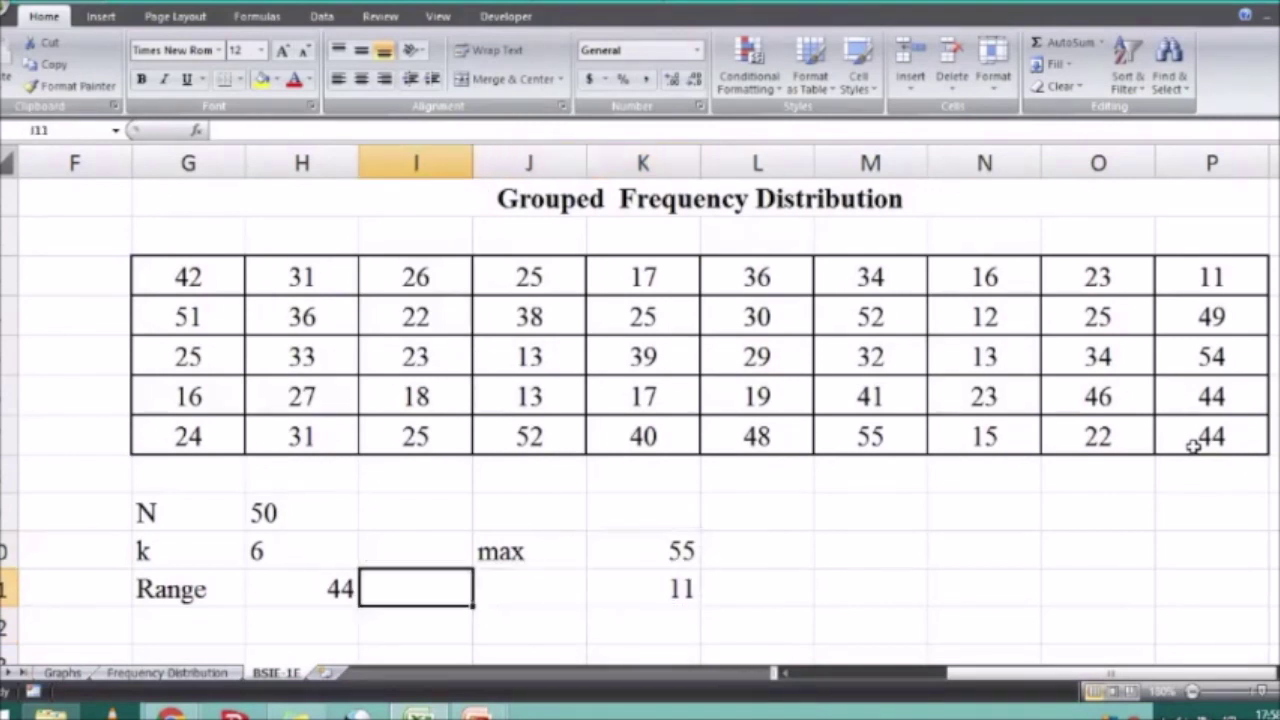
{"action": "left_click", "coordinate": [338, 78]}
{"action": "left_click", "coordinate": [418, 557]}
{"action": "type", "text": "=ran"}
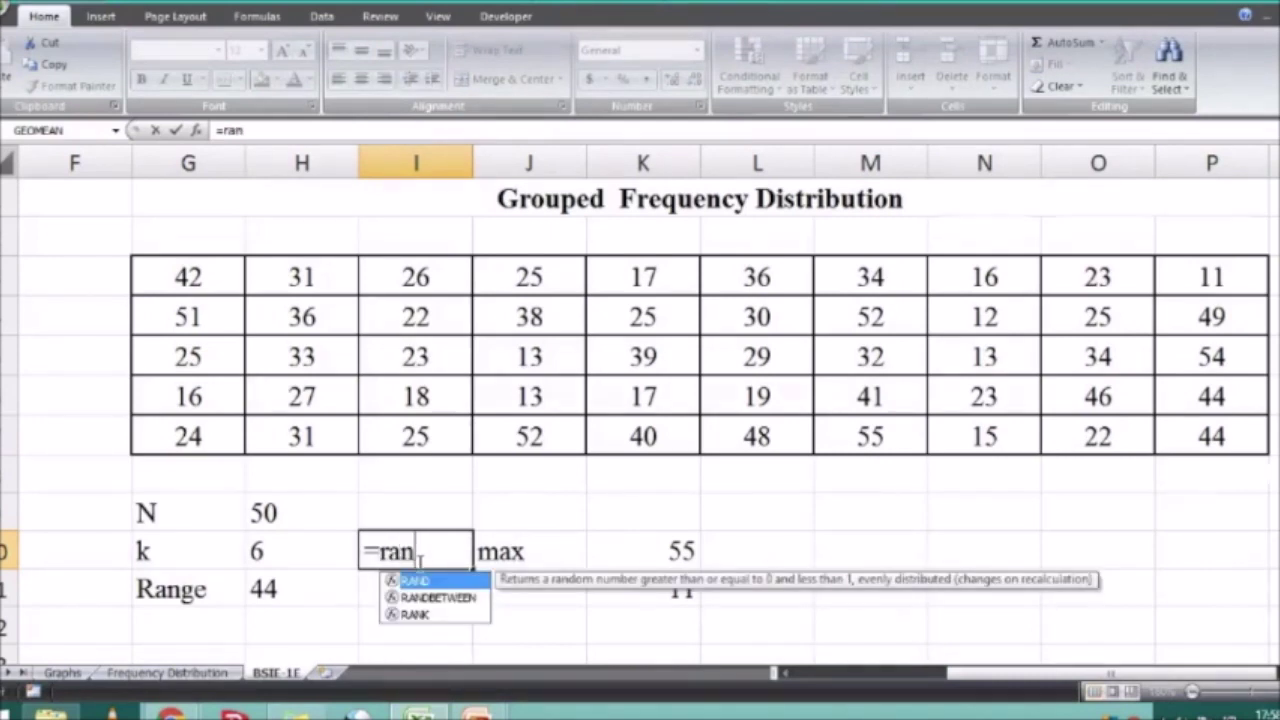
{"action": "key", "text": "Escape"}
Clear the separate max and min check from J10:K11
{"action": "left_click_drag", "start_coordinate": [552, 549], "coordinate": [670, 590]}
{"action": "key", "text": "Delete"}
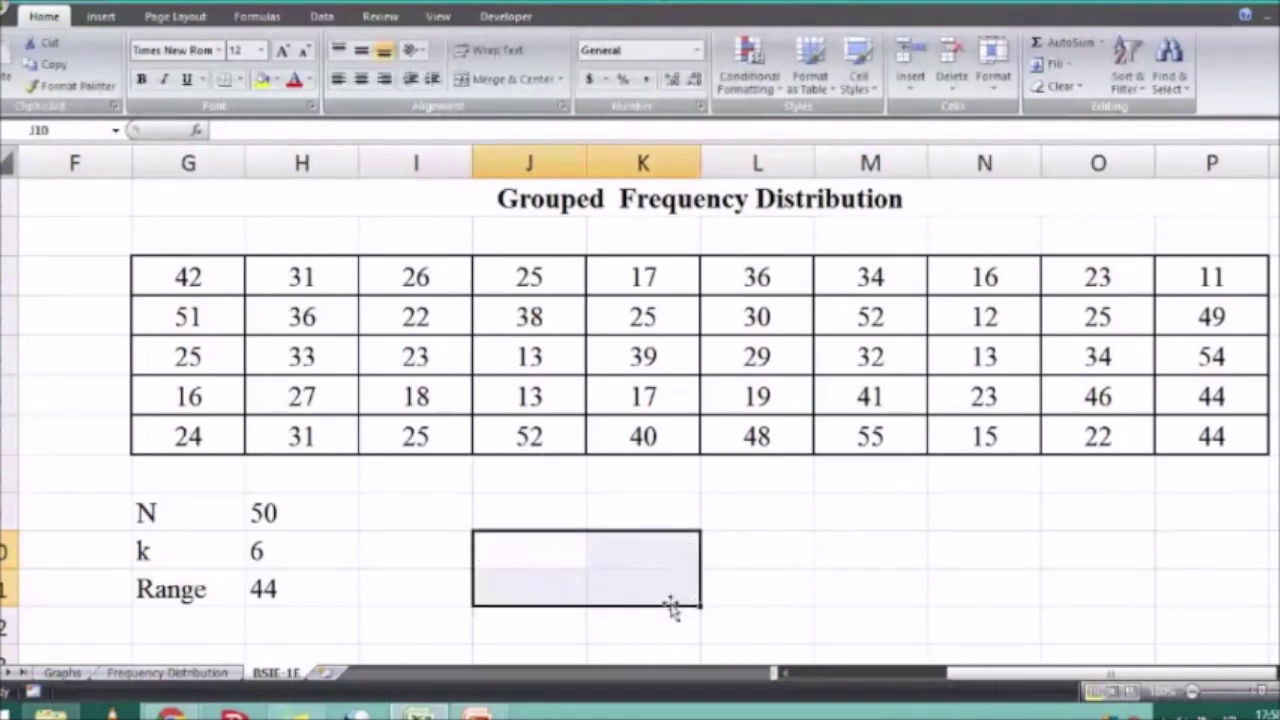
{"action": "left_click", "coordinate": [983, 549]}
Review the church ages example's list of items to determine in the PowerPoint slide show, and return to Excel
{"action": "mouse_move", "coordinate": [477, 712]}
{"action": "left_click", "coordinate": [588, 612]}
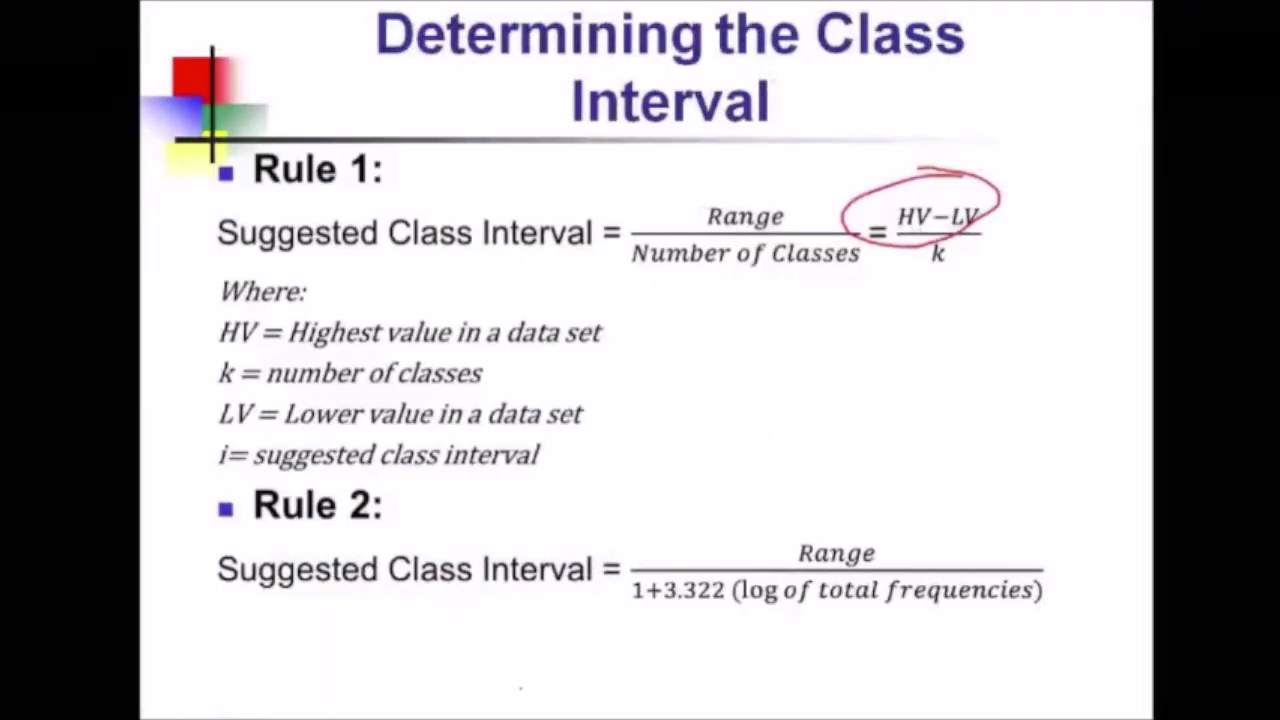
{"action": "key", "text": "Right"}
{"action": "key", "text": "Right"}
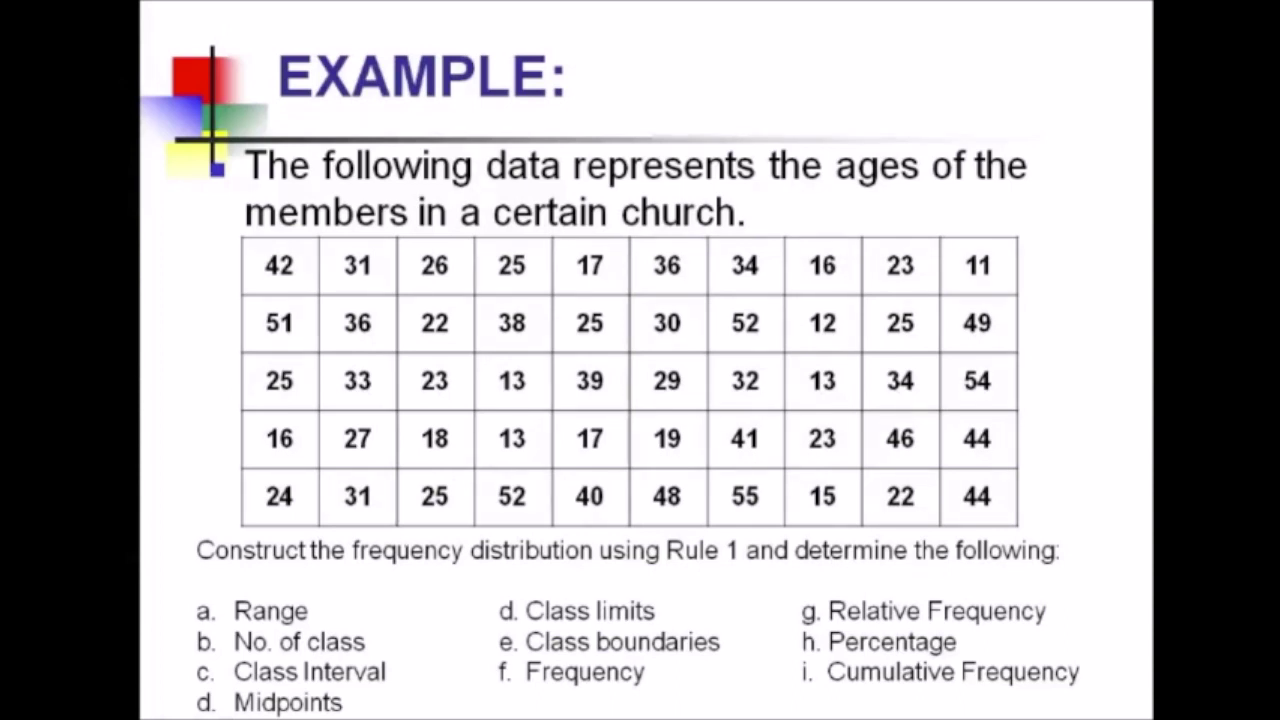
{"action": "key", "text": "alt+Tab"}
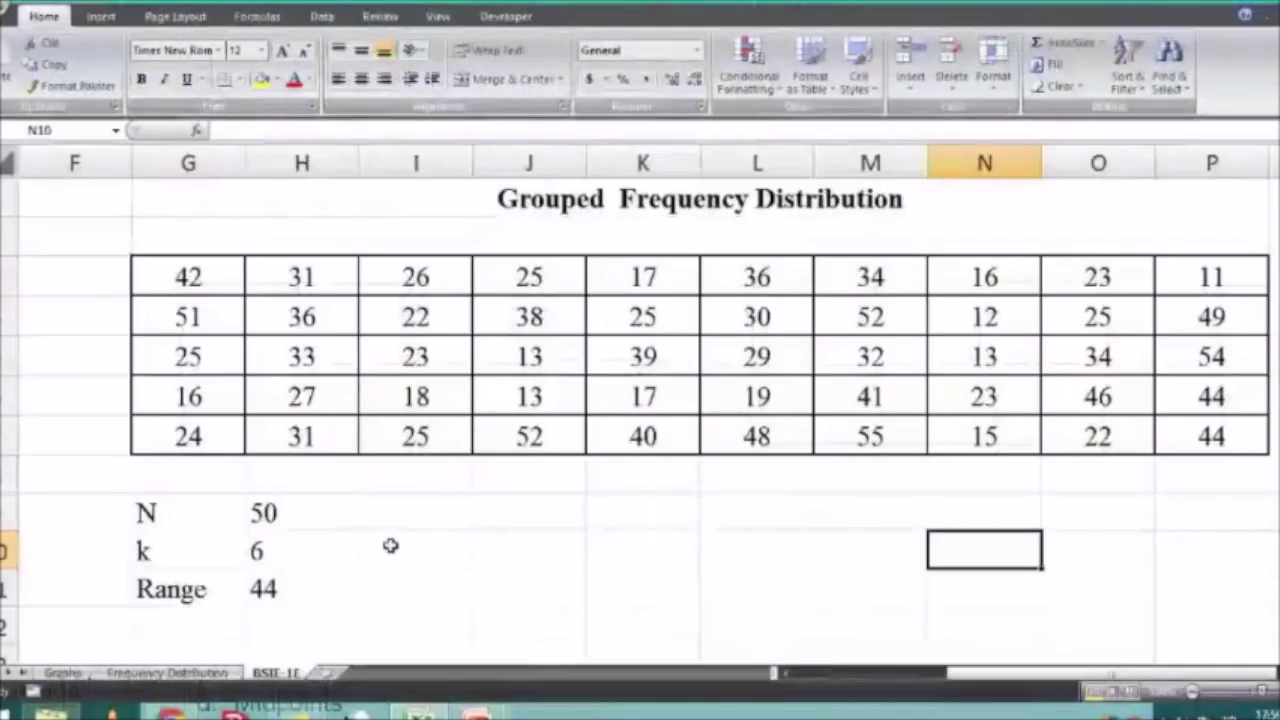
{"action": "left_click", "coordinate": [391, 543]}
{"action": "left_click", "coordinate": [323, 538]}
{"action": "left_click", "coordinate": [573, 533]}
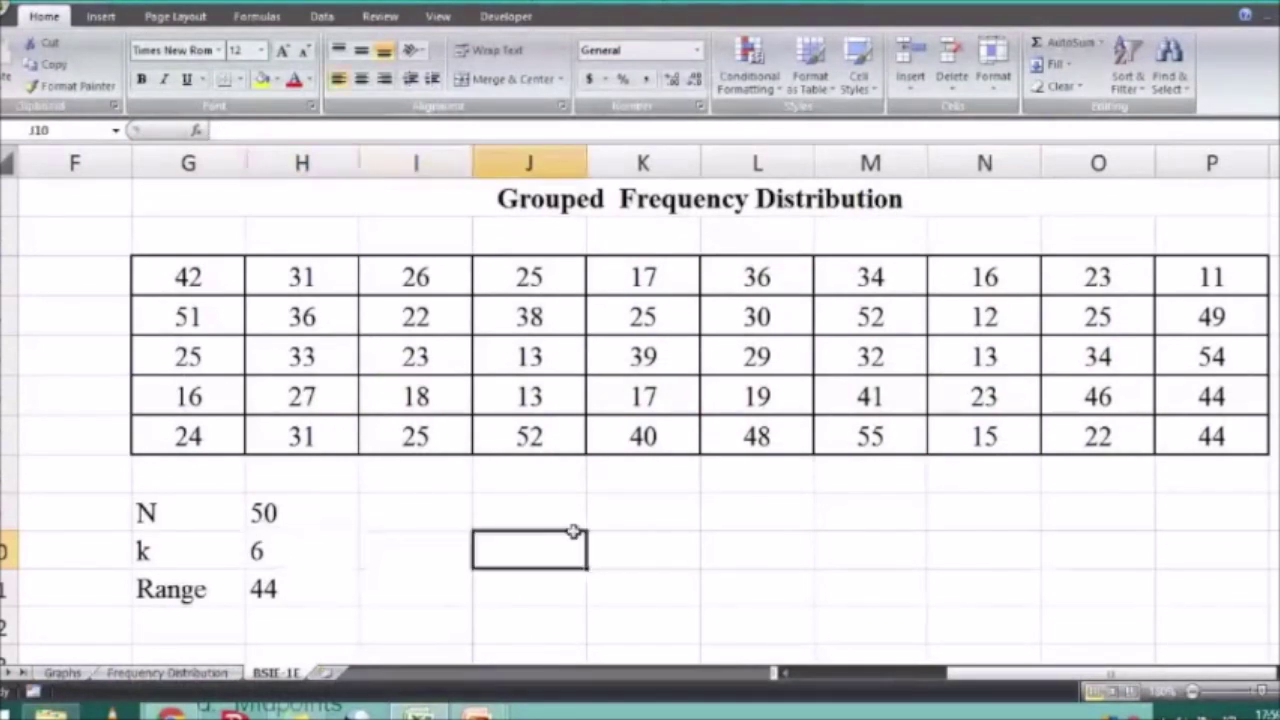
{"action": "left_click", "coordinate": [188, 589]}
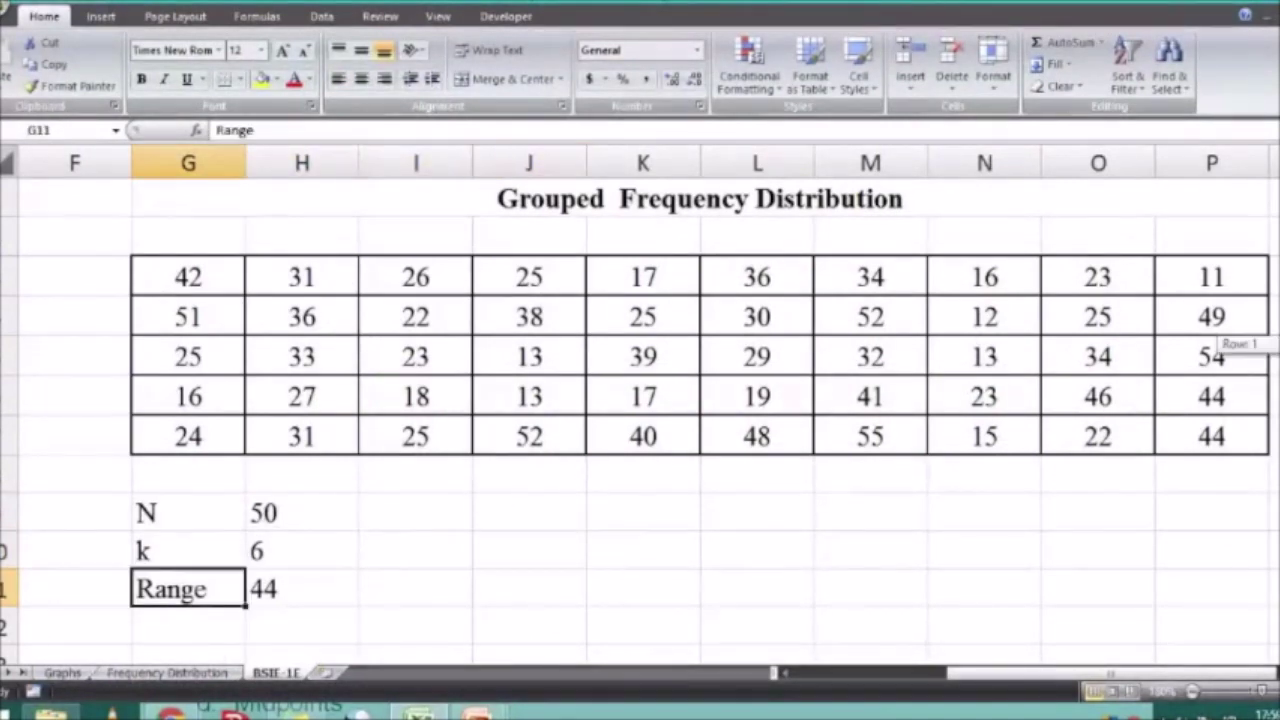
{"action": "scroll", "coordinate": [640, 420], "scroll_direction": "down", "scroll_amount": 1}
{"action": "mouse_move", "coordinate": [476, 712]}
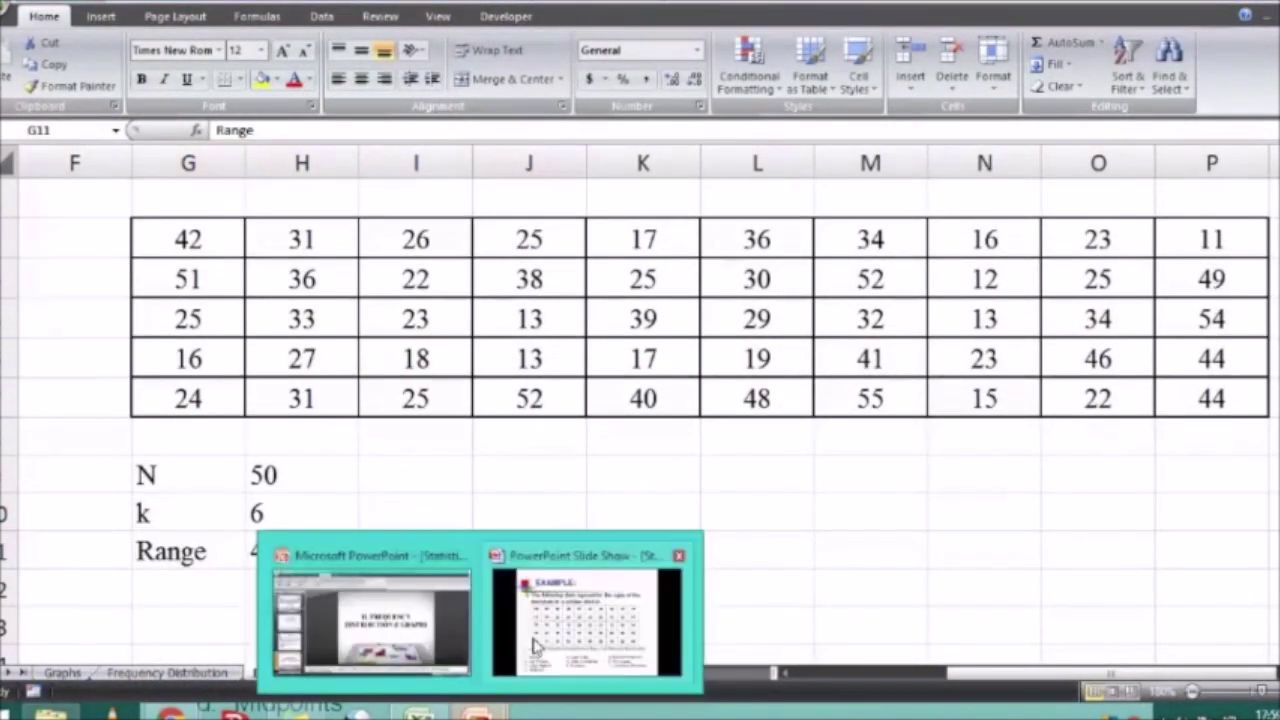
{"action": "left_click", "coordinate": [535, 648]}
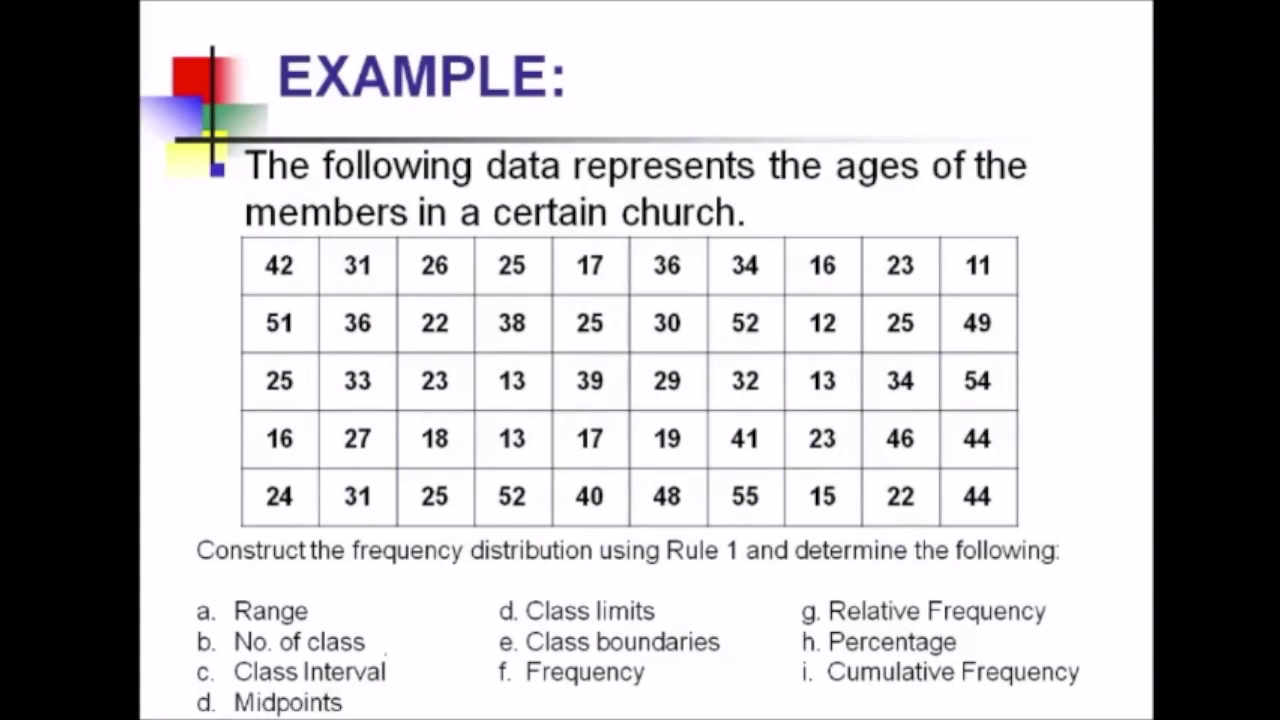
{"action": "key", "text": "alt+Tab"}
Add the class interval label i in G12, below Range
{"action": "left_click", "coordinate": [177, 584]}
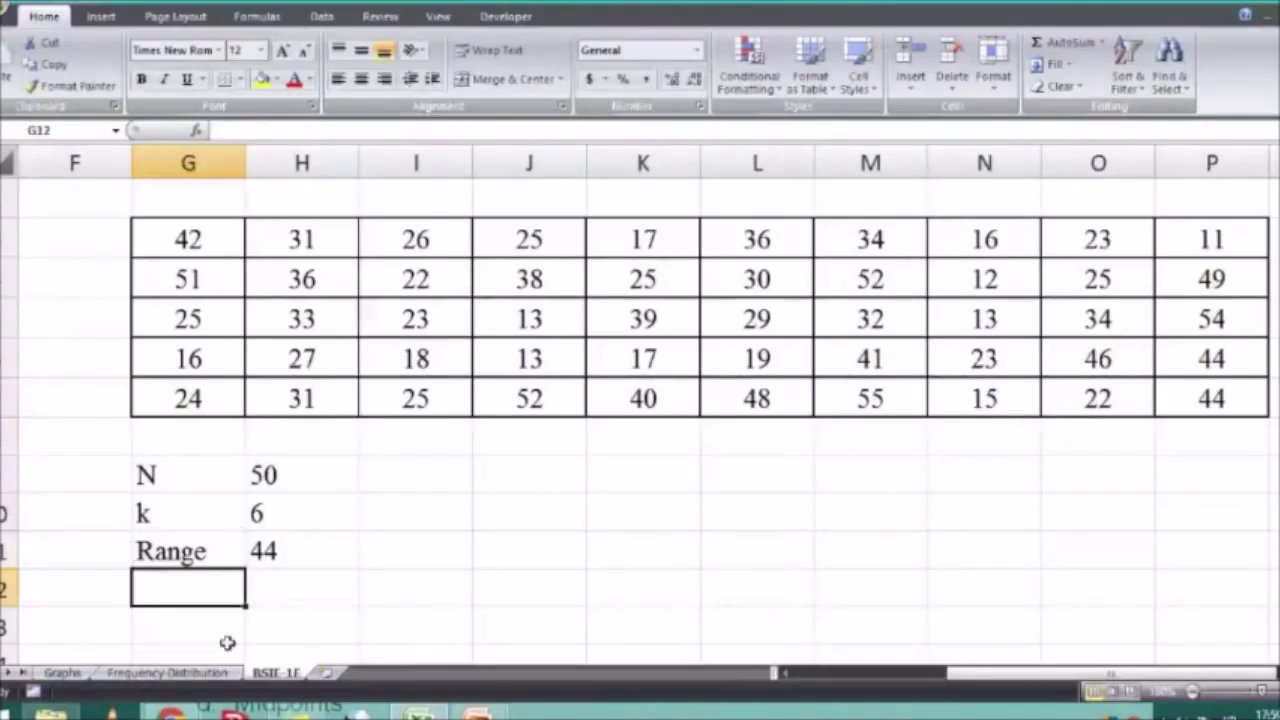
{"action": "type", "text": "i"}
{"action": "key", "text": "Return"}
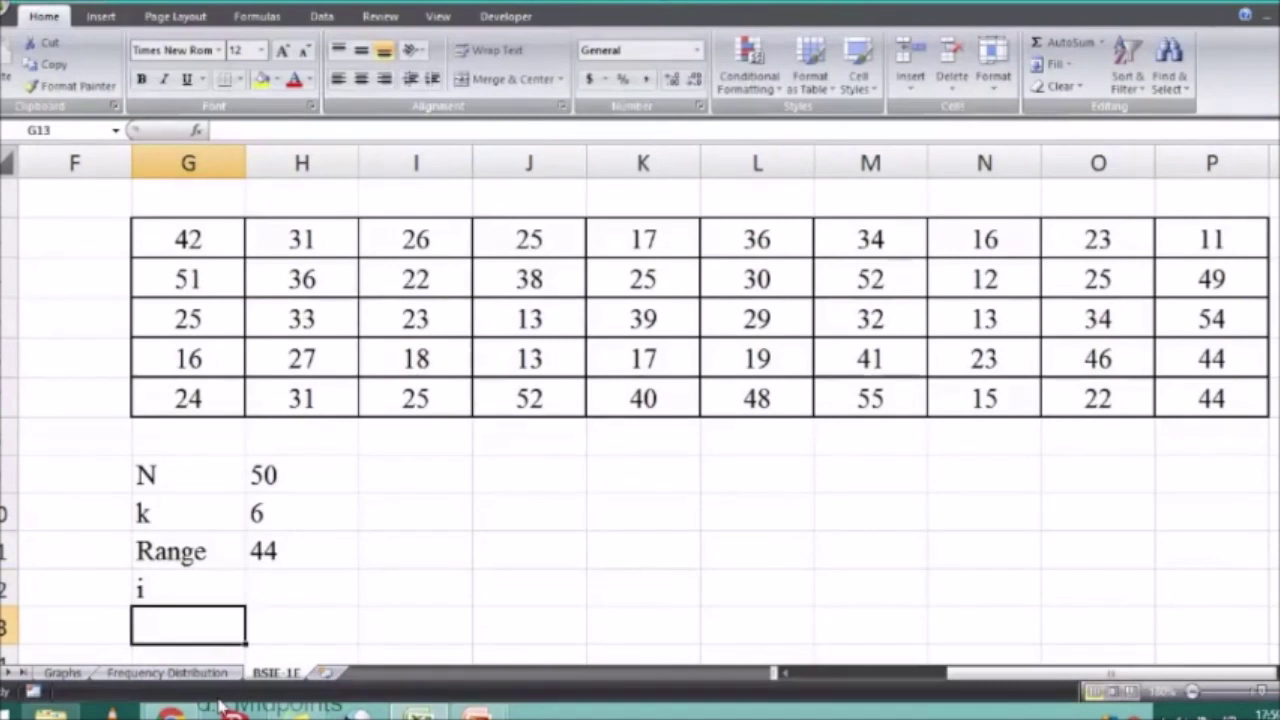
{"action": "key", "text": "Right"}
{"action": "scroll", "coordinate": [1162, 430], "scroll_direction": "down", "scroll_amount": 1}
Return to Excel from the slide show and inspect the class interval formula in H12 without changing it
{"action": "left_click", "coordinate": [1162, 430]}
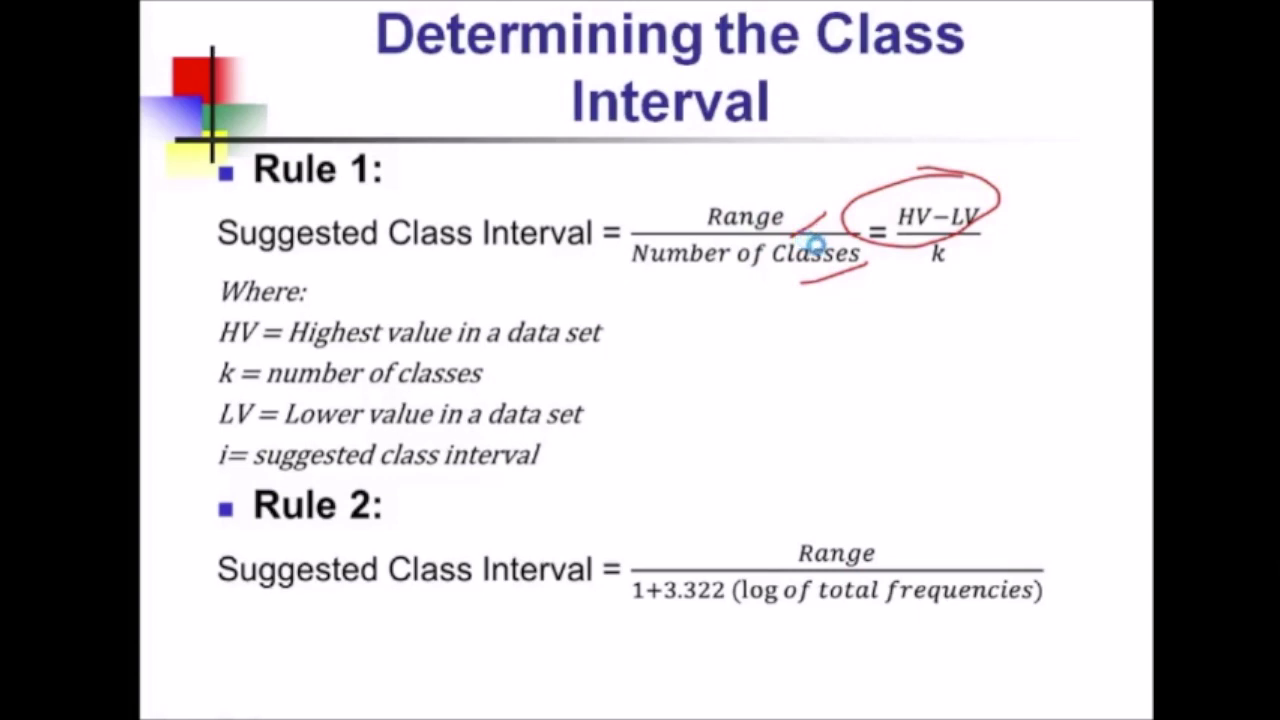
{"action": "key", "text": "alt+Tab"}
{"action": "key", "text": "alt+Tab"}
{"action": "key", "text": "alt+Tab"}
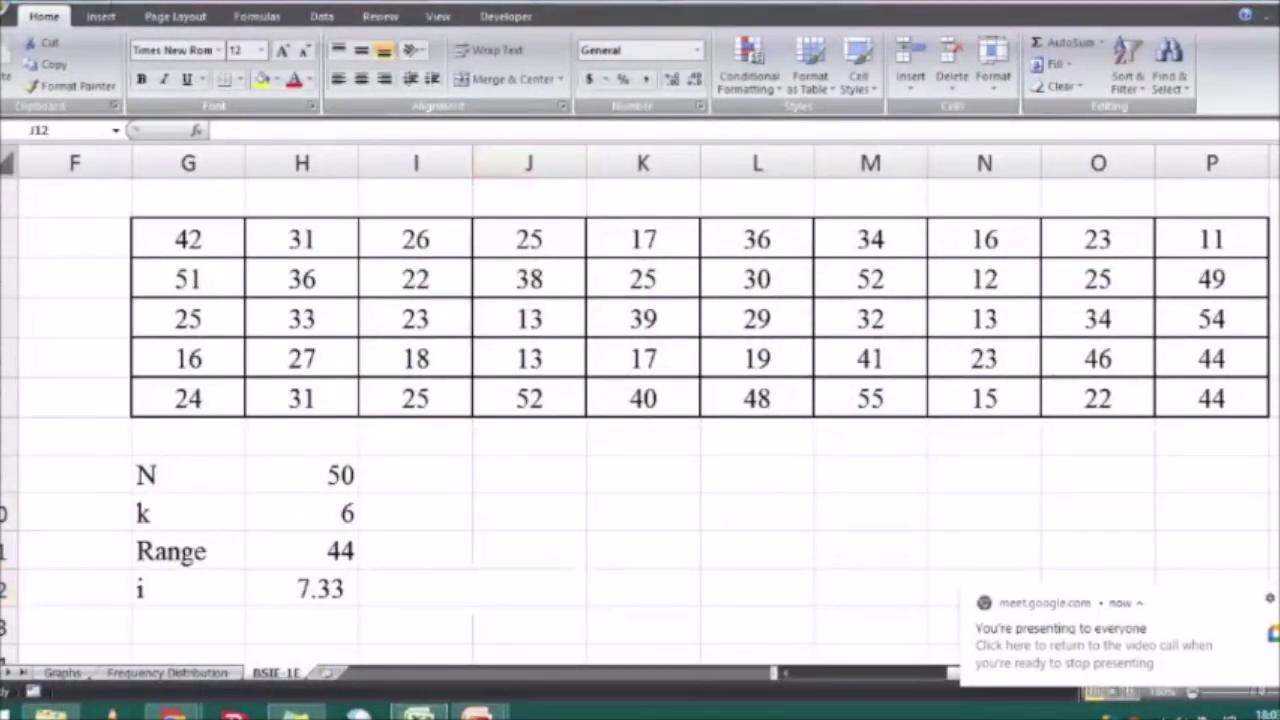
{"action": "left_click", "coordinate": [1056, 530]}
{"action": "double_click", "coordinate": [338, 592]}
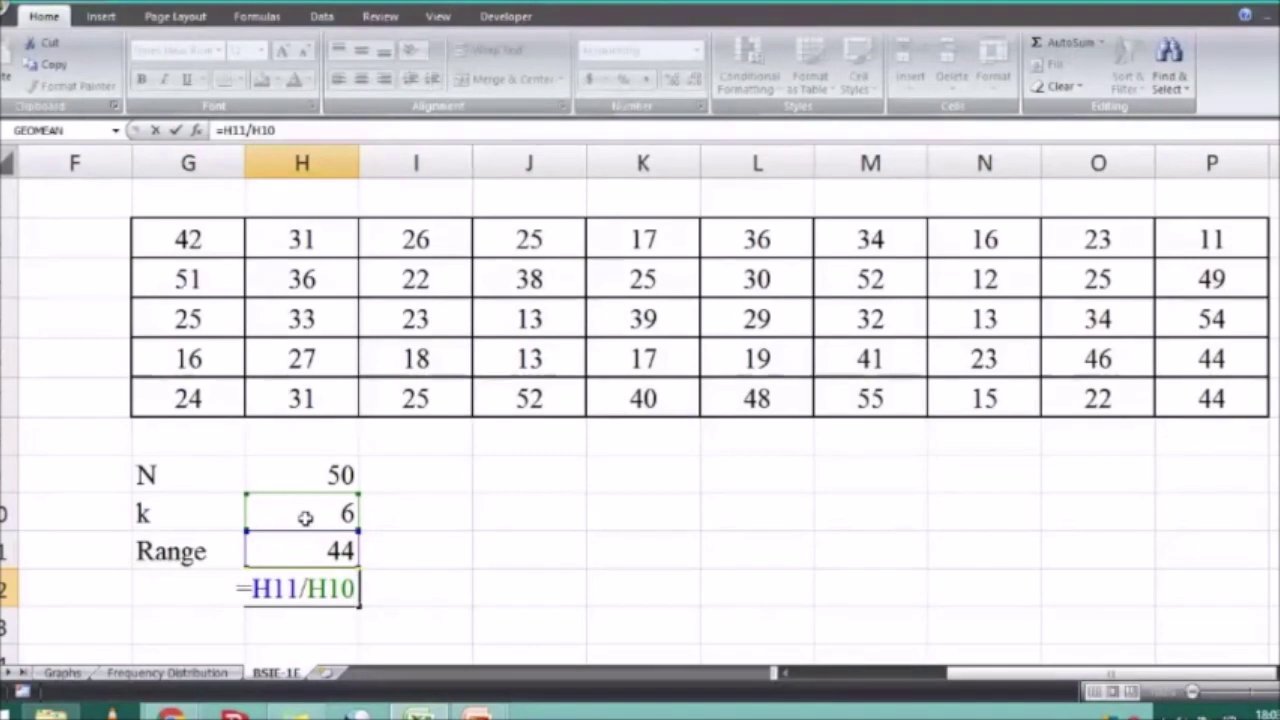
{"action": "key", "text": "Escape"}
{"action": "key", "text": "Return"}
{"action": "left_click", "coordinate": [316, 592]}
{"action": "left_click", "coordinate": [493, 581]}
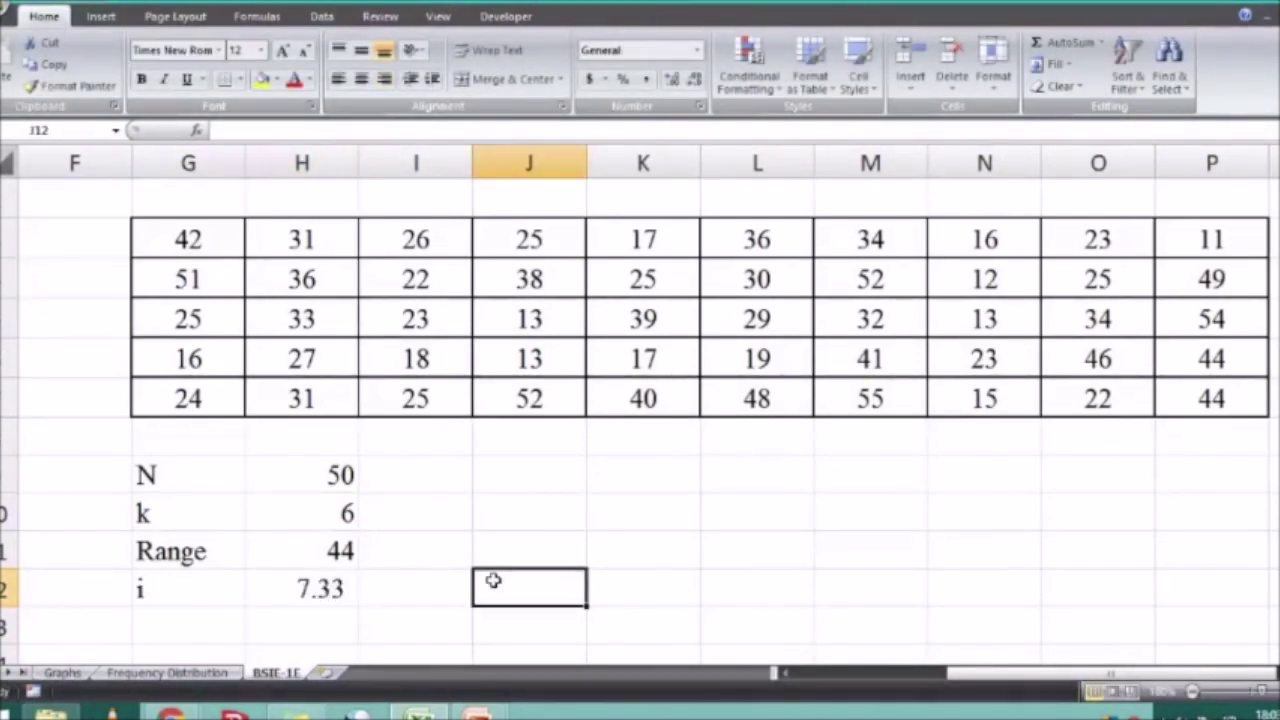
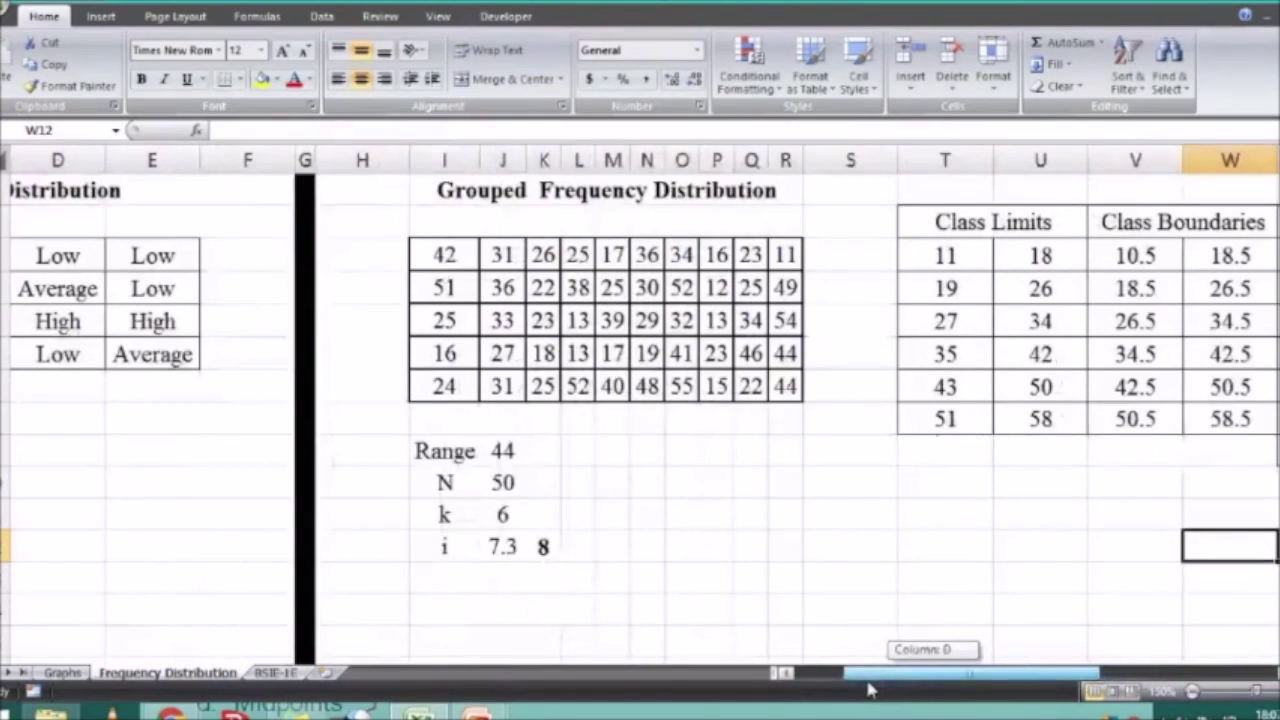
On the BSIE-1E sheet, add the heading Class Limits in R2, merged and centered across R2:S2
{"action": "left_click", "coordinate": [278, 673]}
{"action": "left_click", "coordinate": [740, 545]}
{"action": "left_click_drag", "start_coordinate": [1212, 668], "coordinate": [1212, 668]}
{"action": "scroll", "coordinate": [855, 201], "scroll_direction": "right", "scroll_amount": 5}
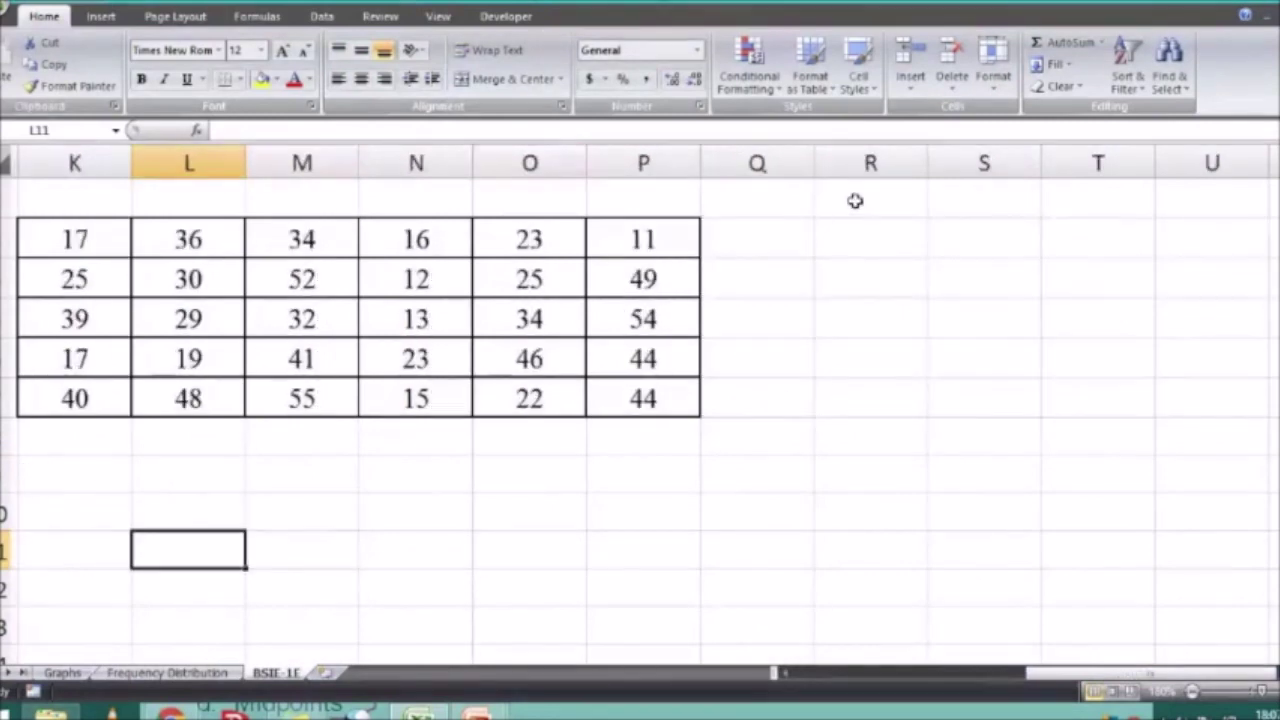
{"action": "left_click", "coordinate": [855, 201]}
{"action": "type", "text": "Cl"}
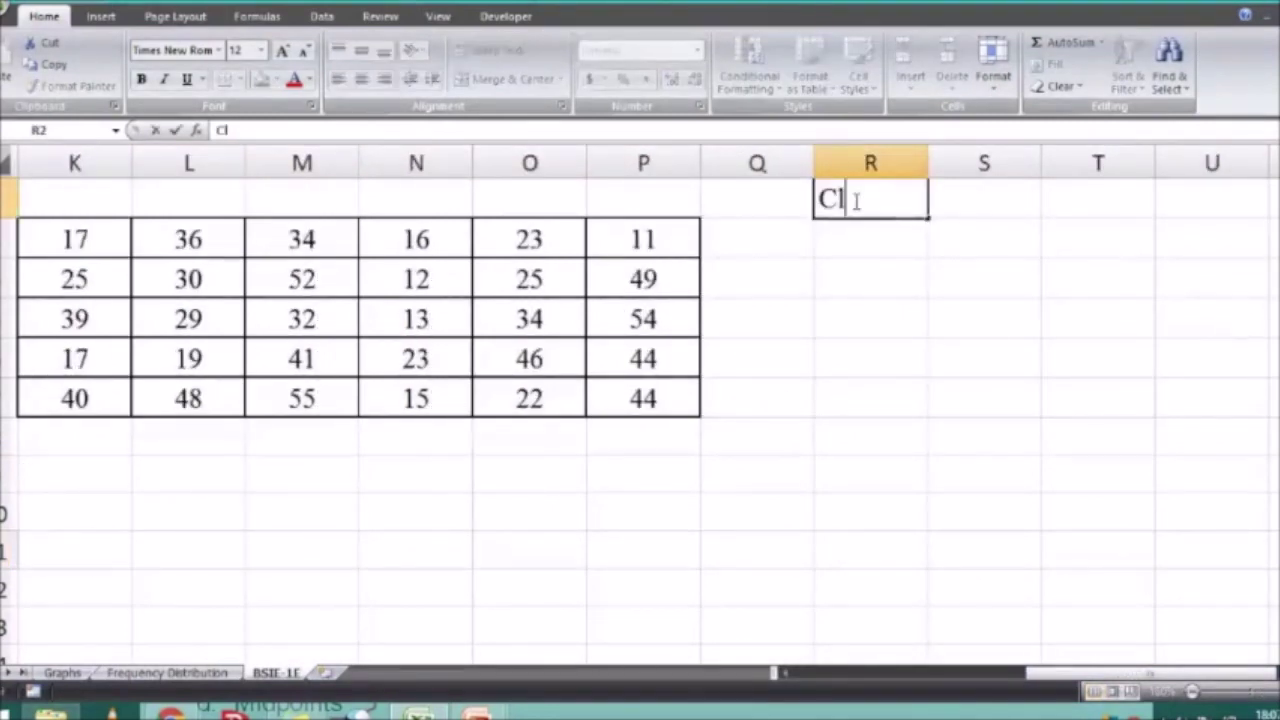
{"action": "type", "text": "ass Limits"}
{"action": "key", "text": "Return"}
{"action": "left_click", "coordinate": [852, 201]}
{"action": "left_click_drag", "start_coordinate": [852, 201], "coordinate": [960, 200]}
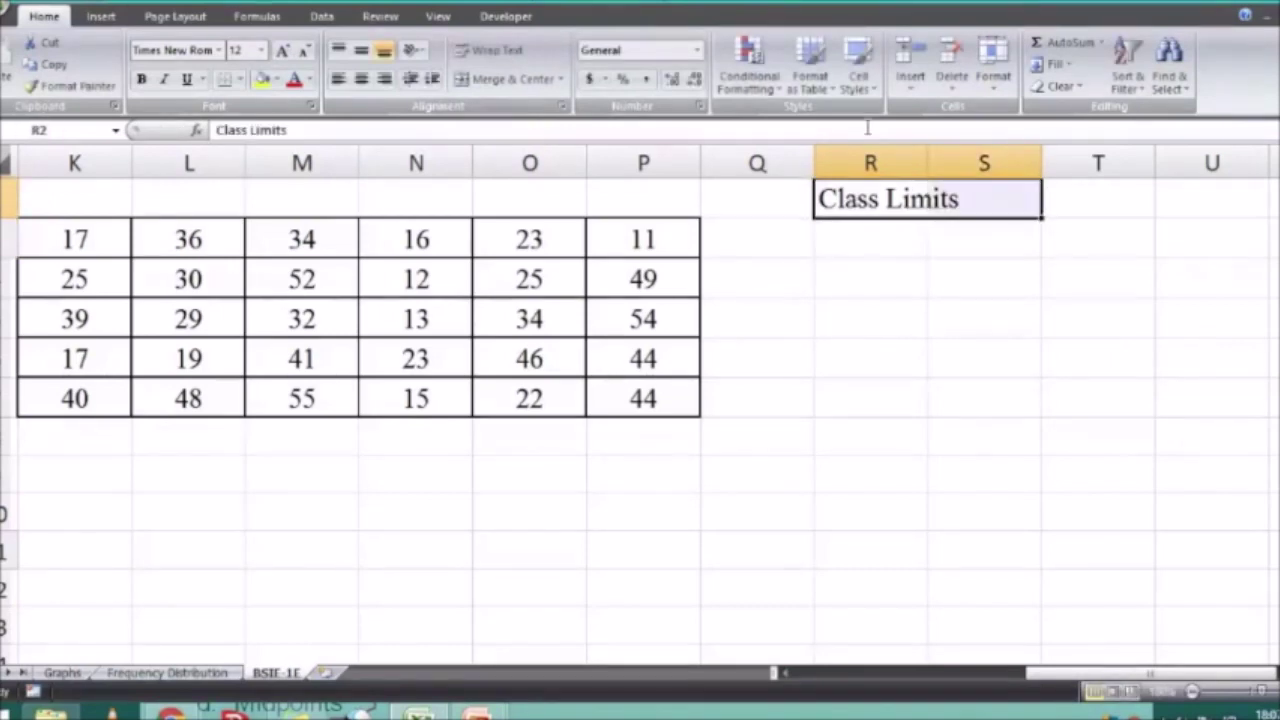
{"action": "left_click", "coordinate": [508, 79]}
Compute the first lower class limit in R3 as the minimum of the ages in G3:P7, and center it
{"action": "left_click", "coordinate": [851, 237]}
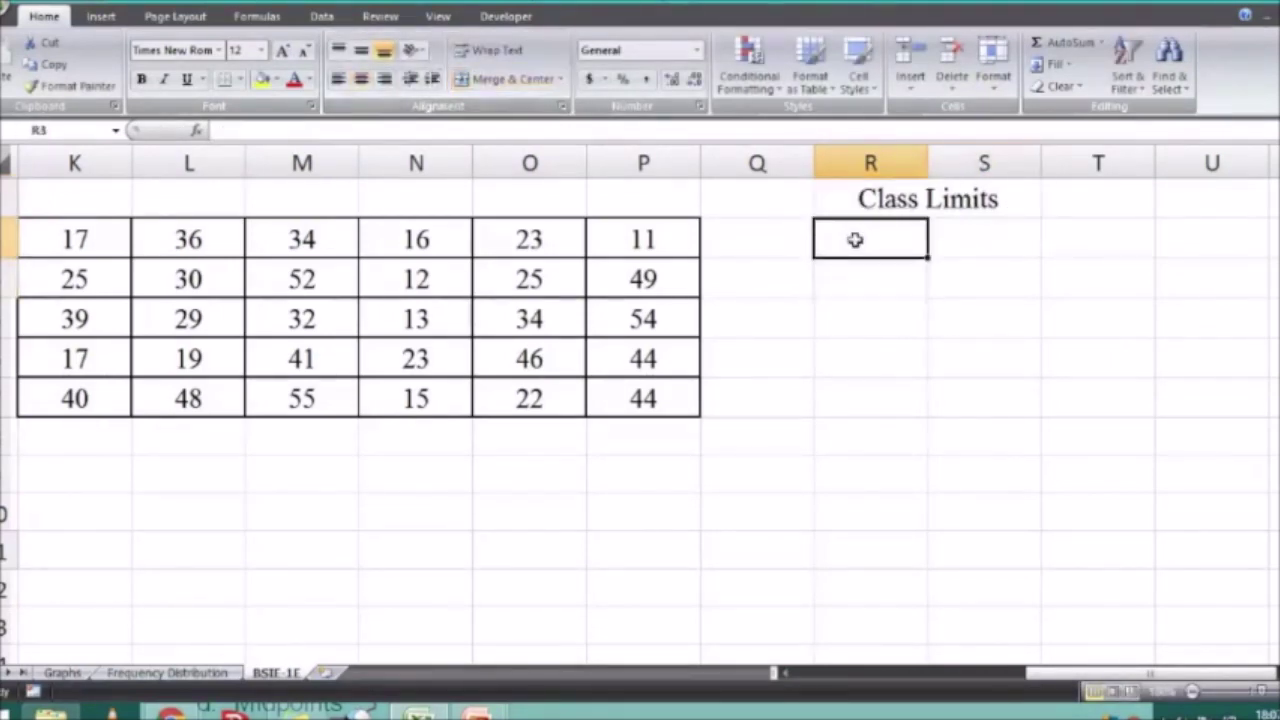
{"action": "type", "text": "=min"}
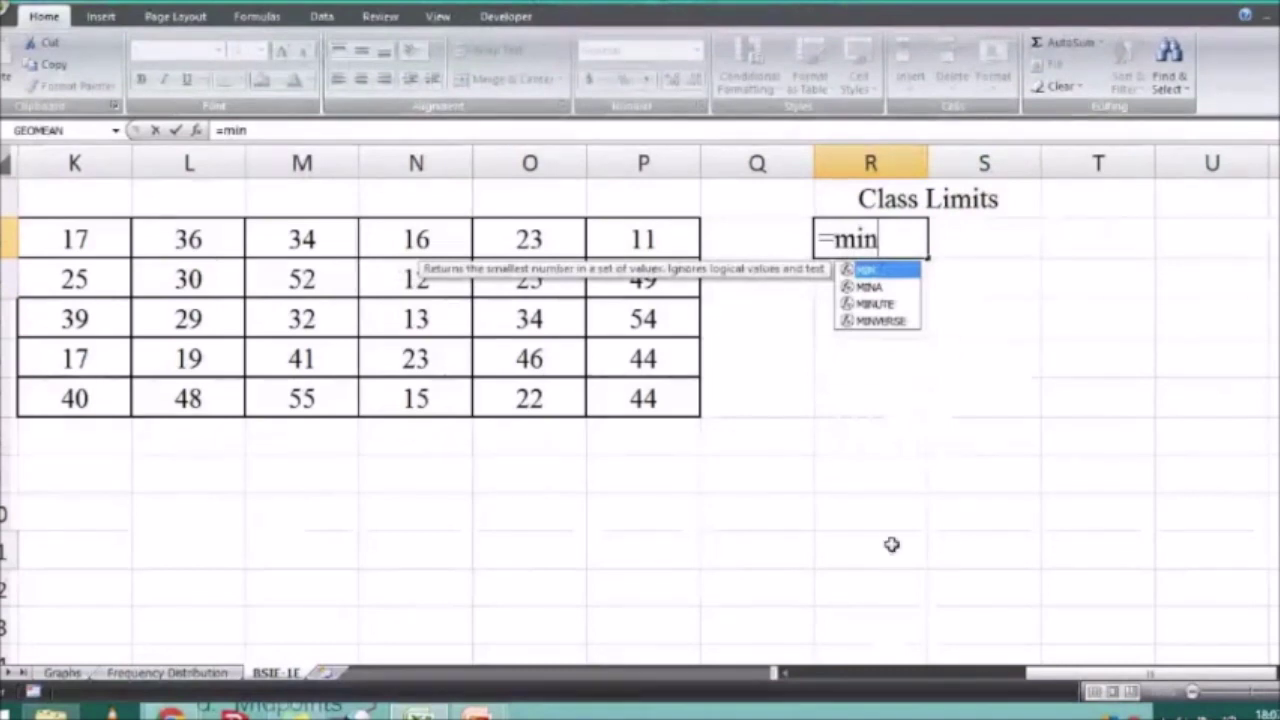
{"action": "double_click", "coordinate": [887, 272]}
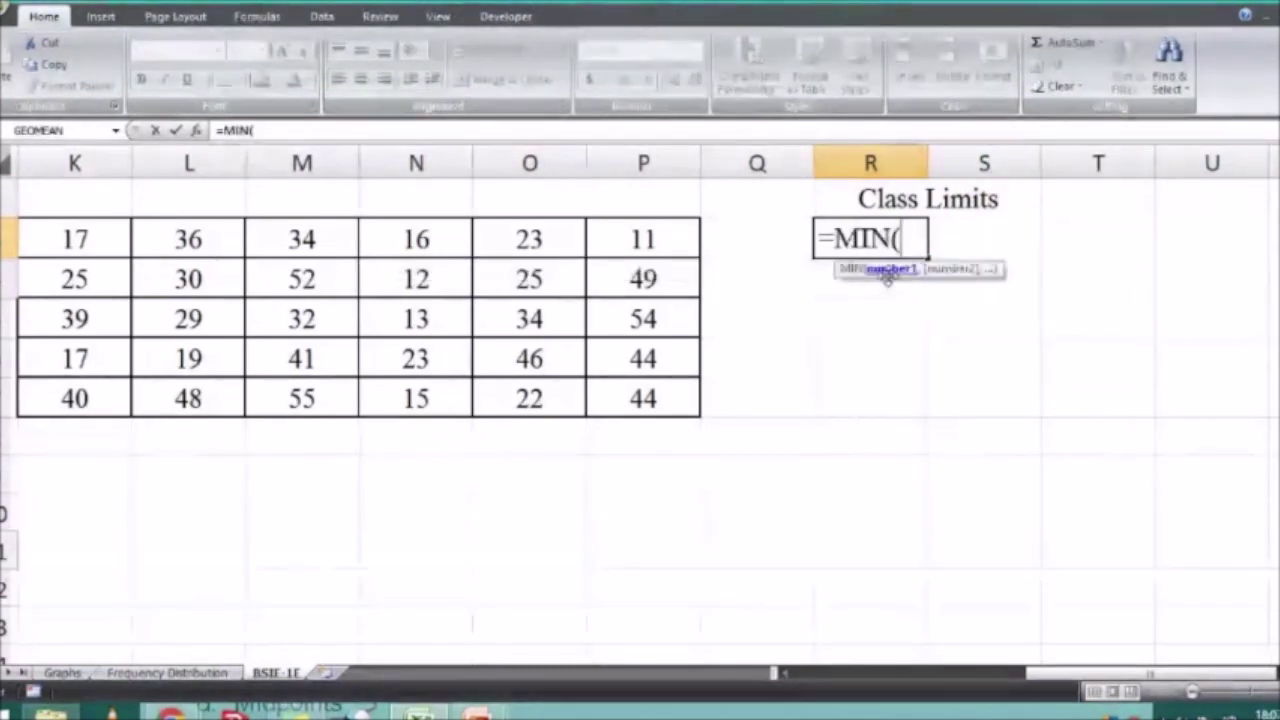
{"action": "left_click_drag", "start_coordinate": [1055, 690], "coordinate": [938, 690]}
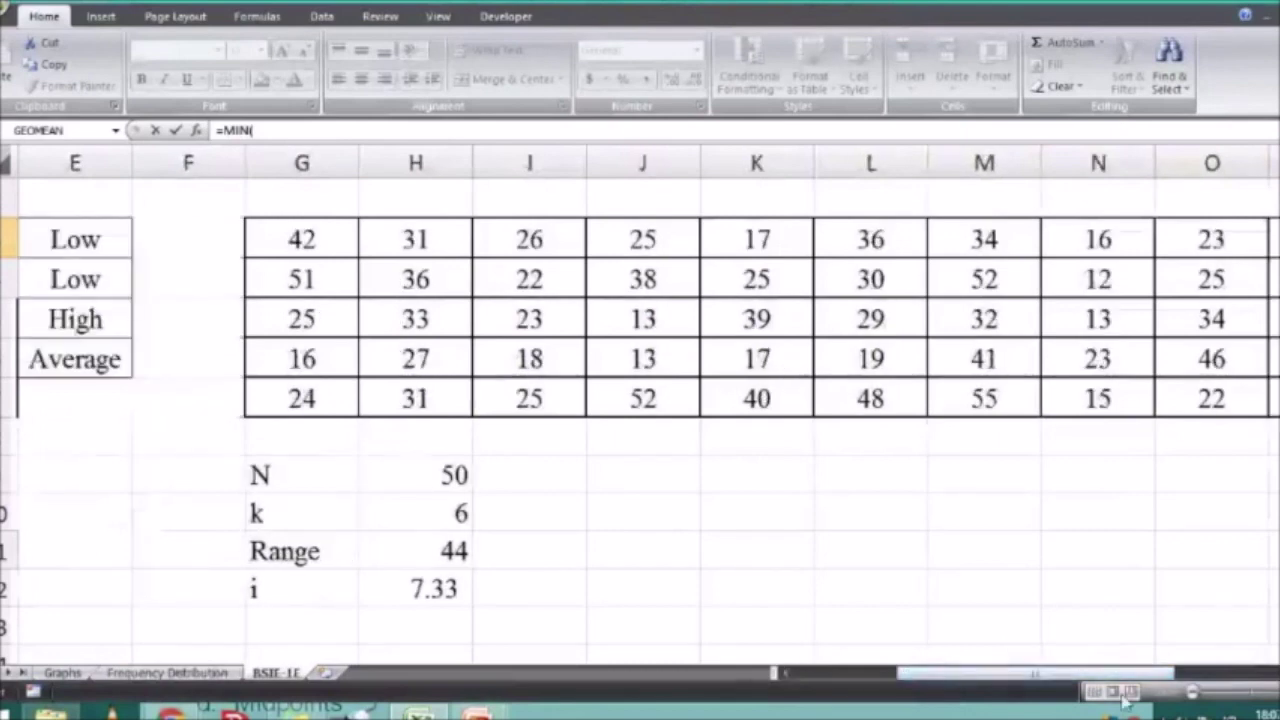
{"action": "left_click_drag", "start_coordinate": [1120, 695], "coordinate": [1105, 690]}
{"action": "left_click_drag", "start_coordinate": [429, 240], "coordinate": [1112, 396]}
{"action": "key", "text": "Return"}
{"action": "key", "text": "Up"}
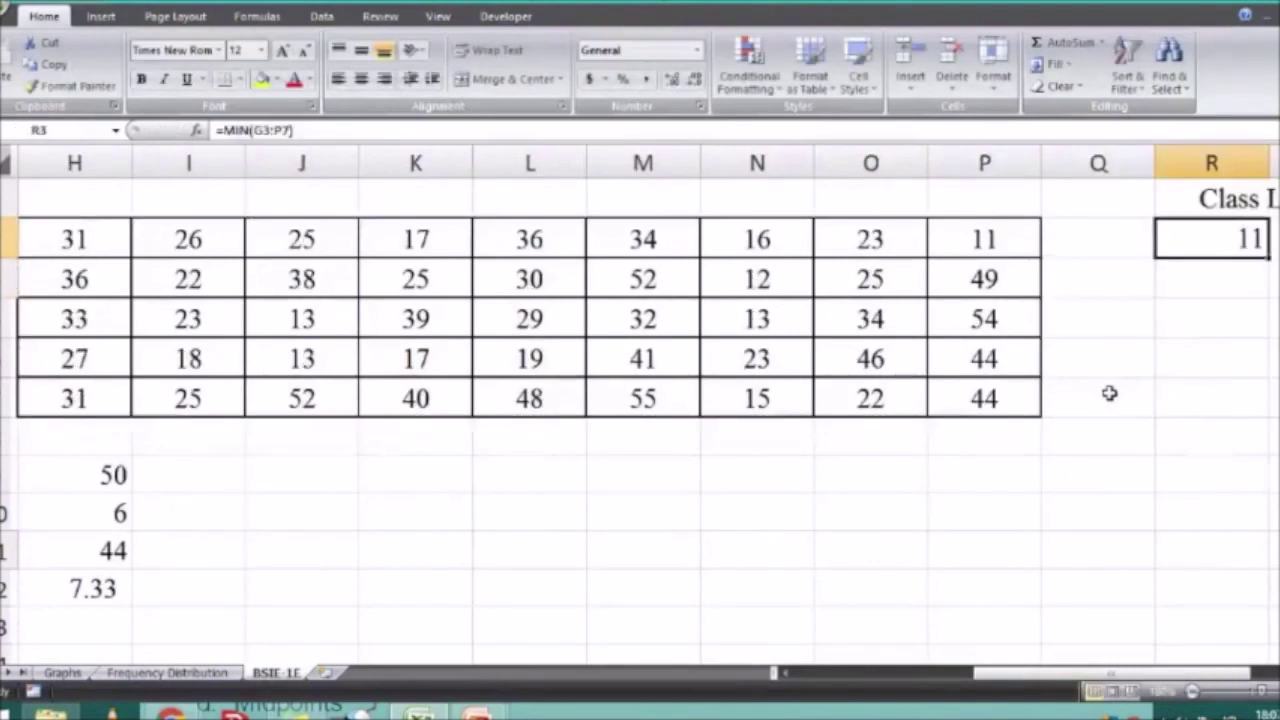
{"action": "scroll", "coordinate": [1109, 393], "scroll_direction": "right", "scroll_amount": 1}
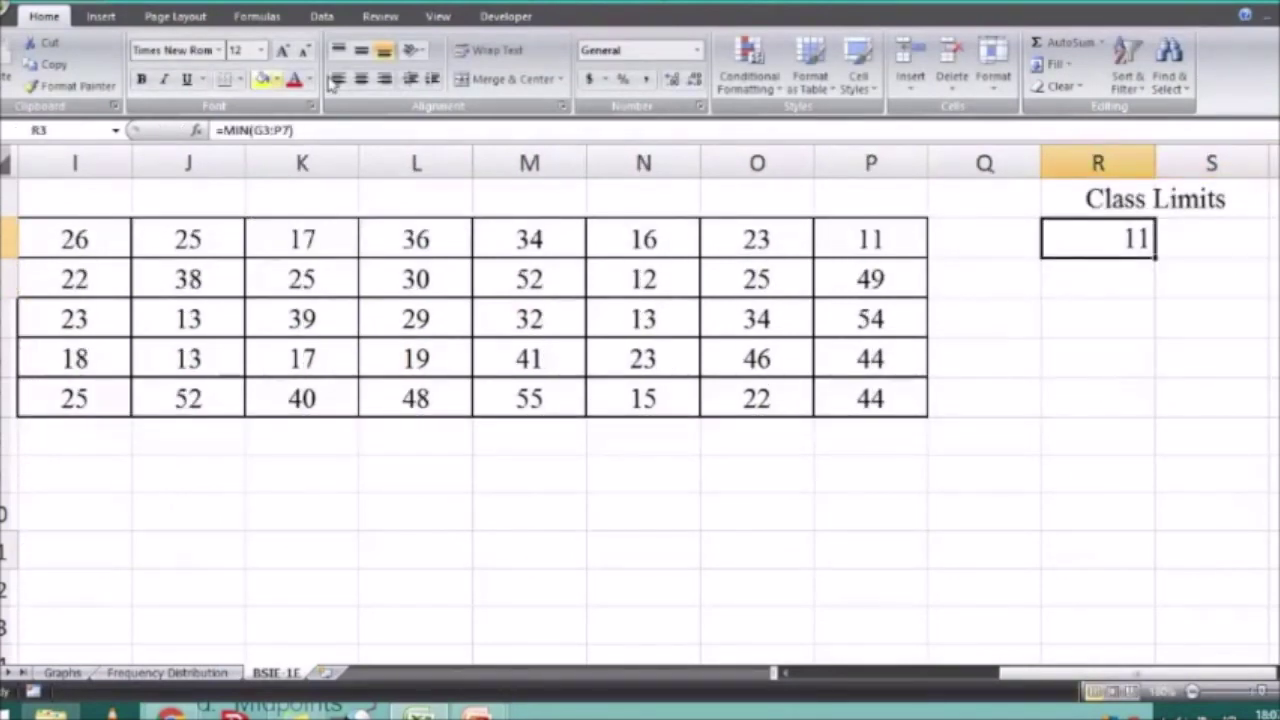
{"action": "left_click", "coordinate": [362, 76]}
Enter the rounded-up class interval 8 in I12, beside the computed i value
{"action": "left_click", "coordinate": [1048, 366]}
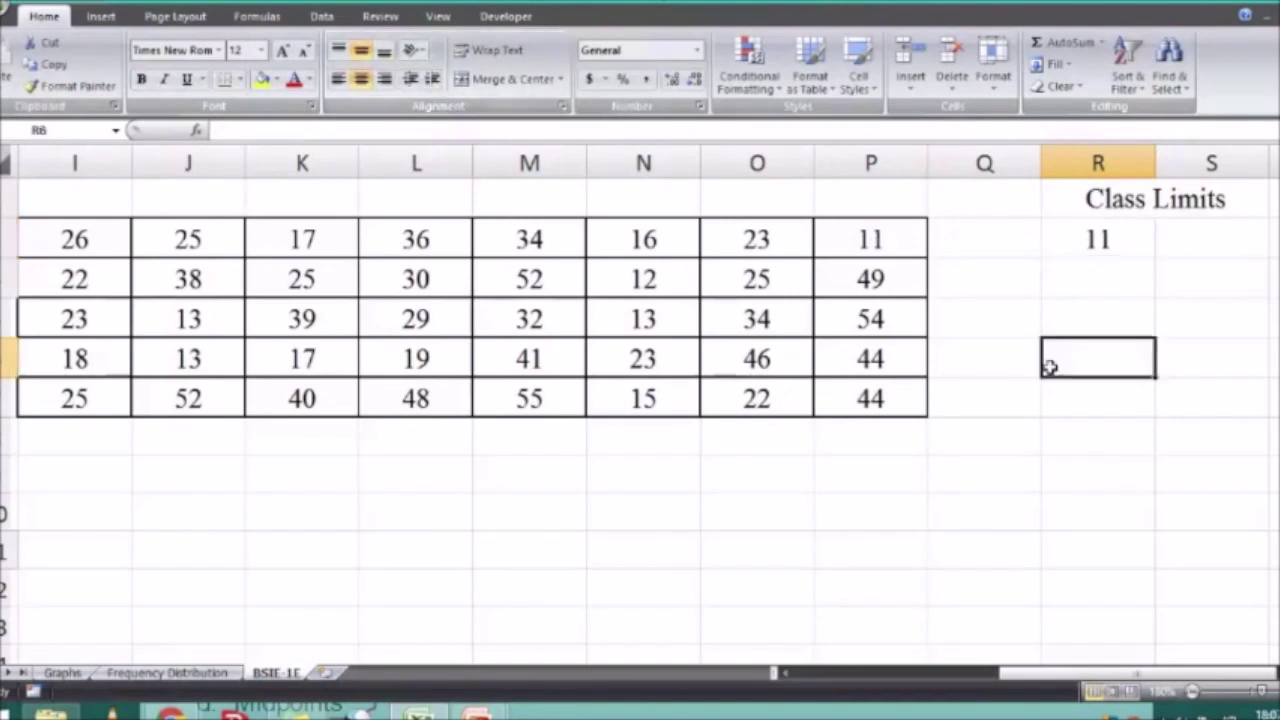
{"action": "left_click", "coordinate": [1090, 512]}
{"action": "left_click_drag", "start_coordinate": [1065, 672], "coordinate": [885, 672]}
{"action": "left_click", "coordinate": [1050, 549]}
{"action": "left_click", "coordinate": [711, 599]}
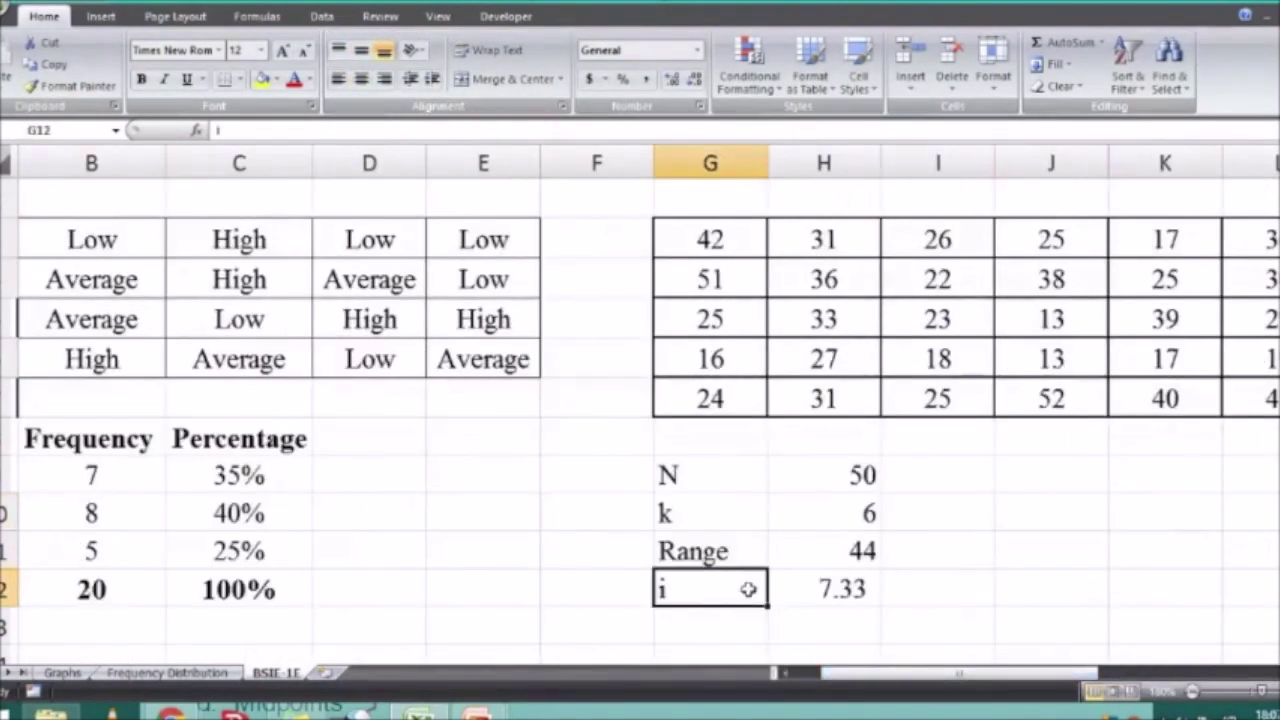
{"action": "left_click", "coordinate": [824, 590]}
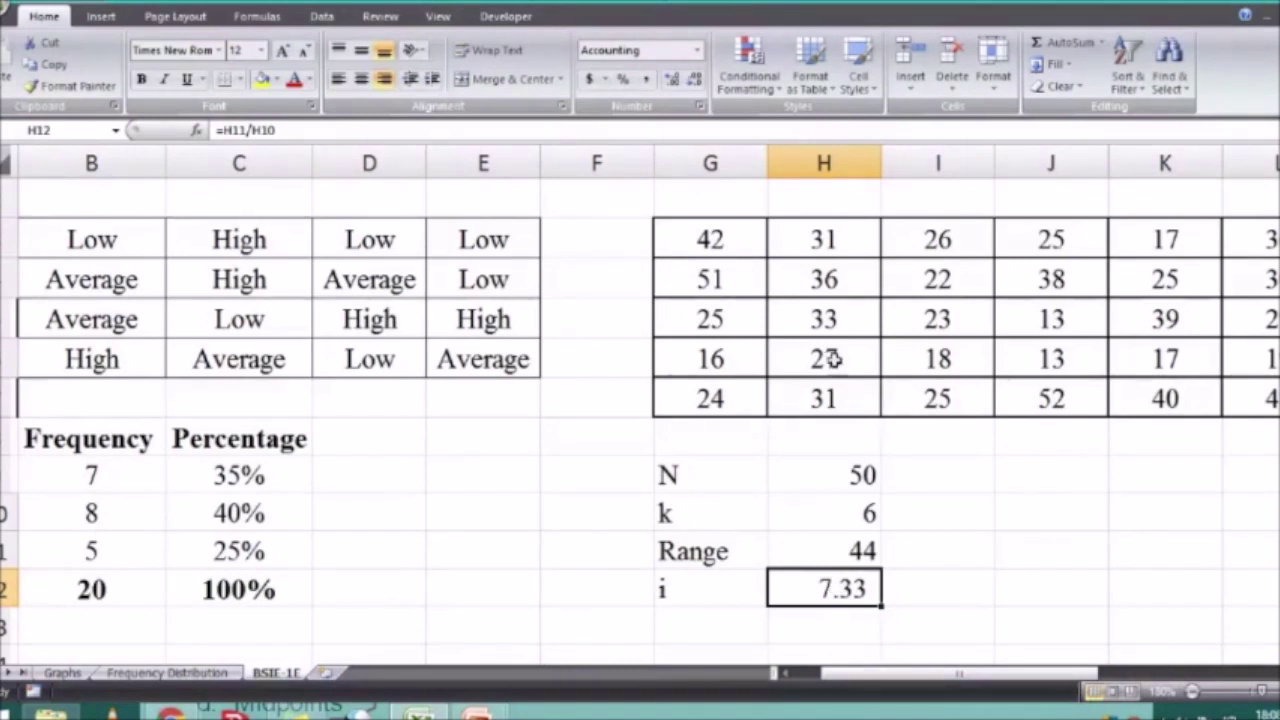
{"action": "key", "text": "alt+Tab"}
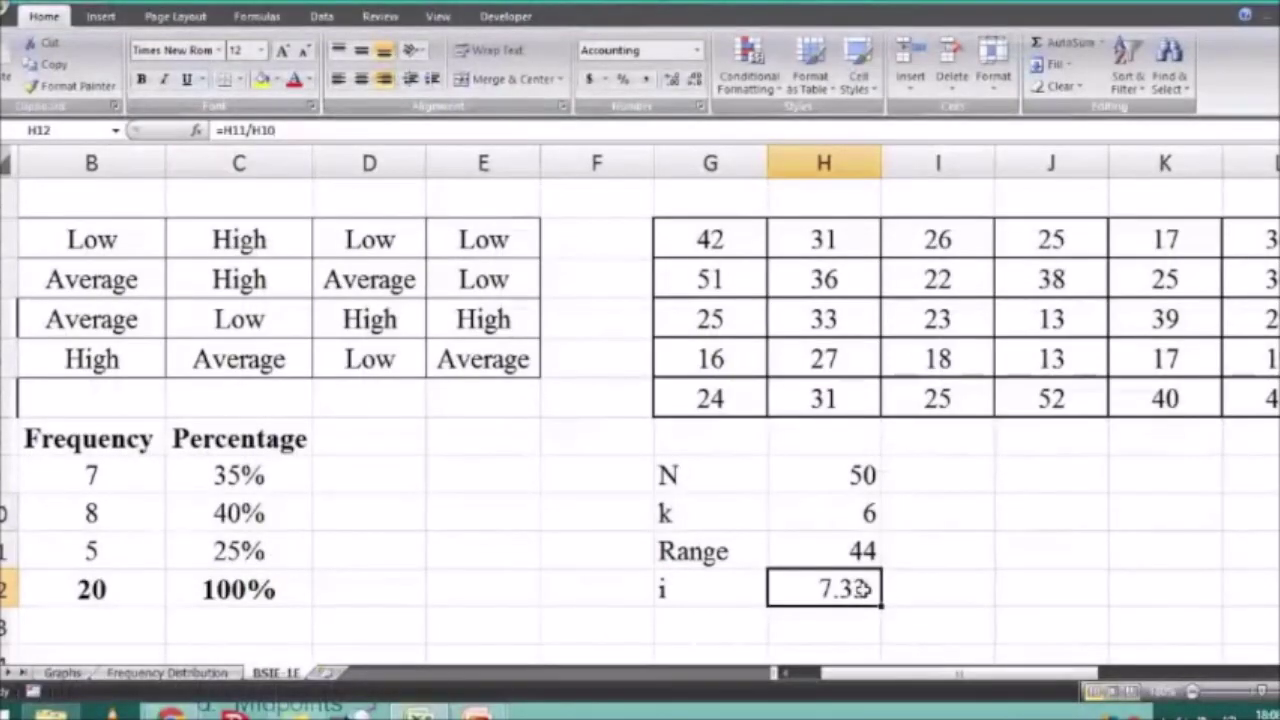
{"action": "left_click", "coordinate": [908, 590]}
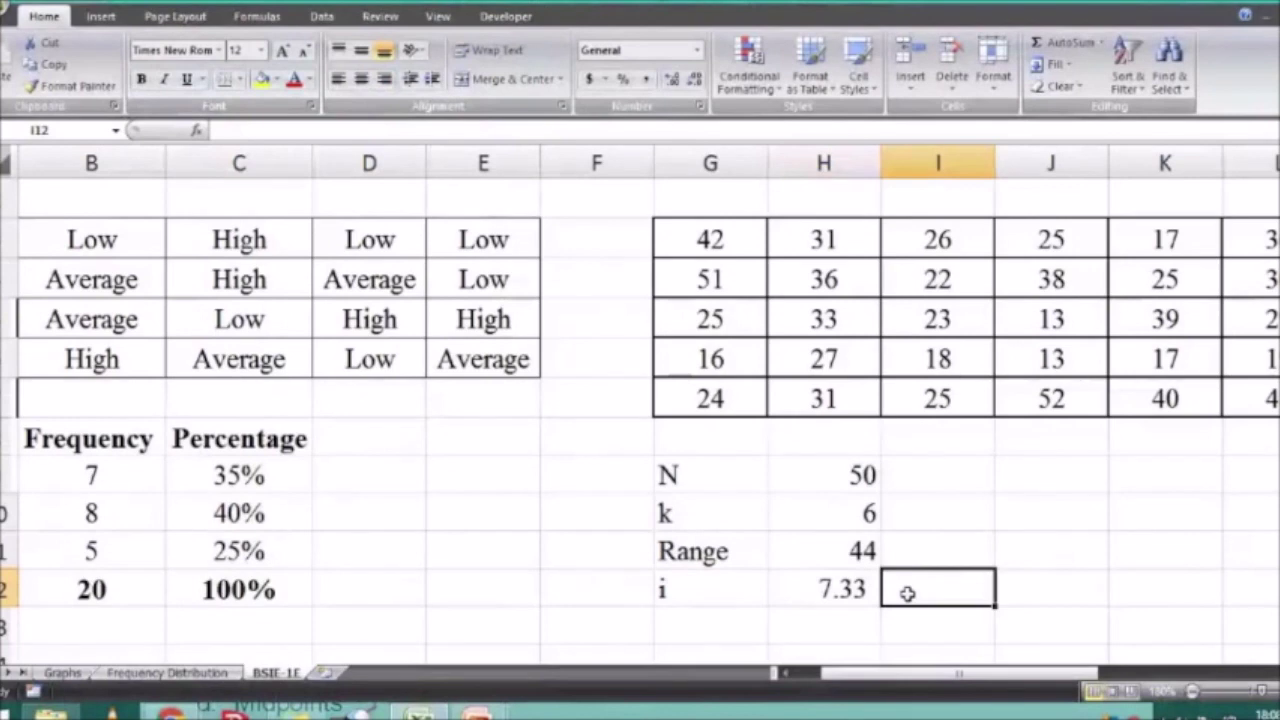
{"action": "type", "text": "8"}
{"action": "key", "text": "Return"}
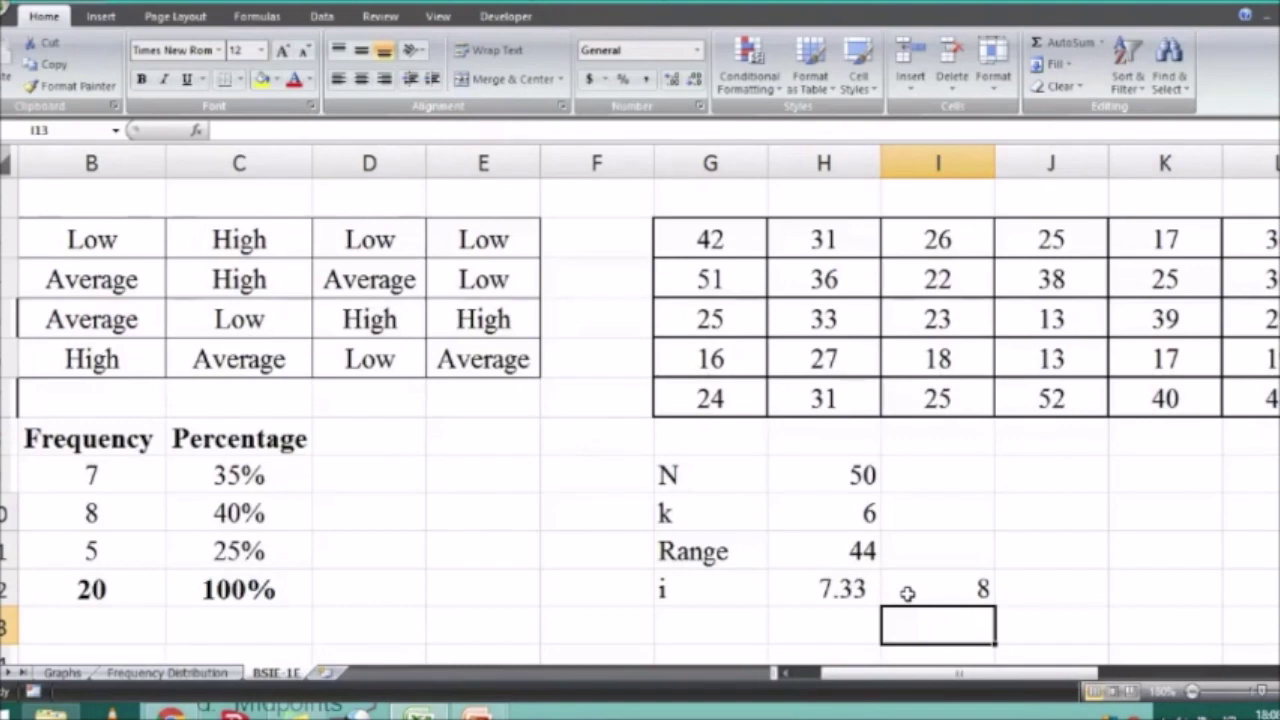
Examine the computed class interval in H12 alongside the rounded interval in I12
{"action": "left_click", "coordinate": [1002, 546]}
{"action": "left_click_drag", "start_coordinate": [1034, 672], "coordinate": [1189, 672]}
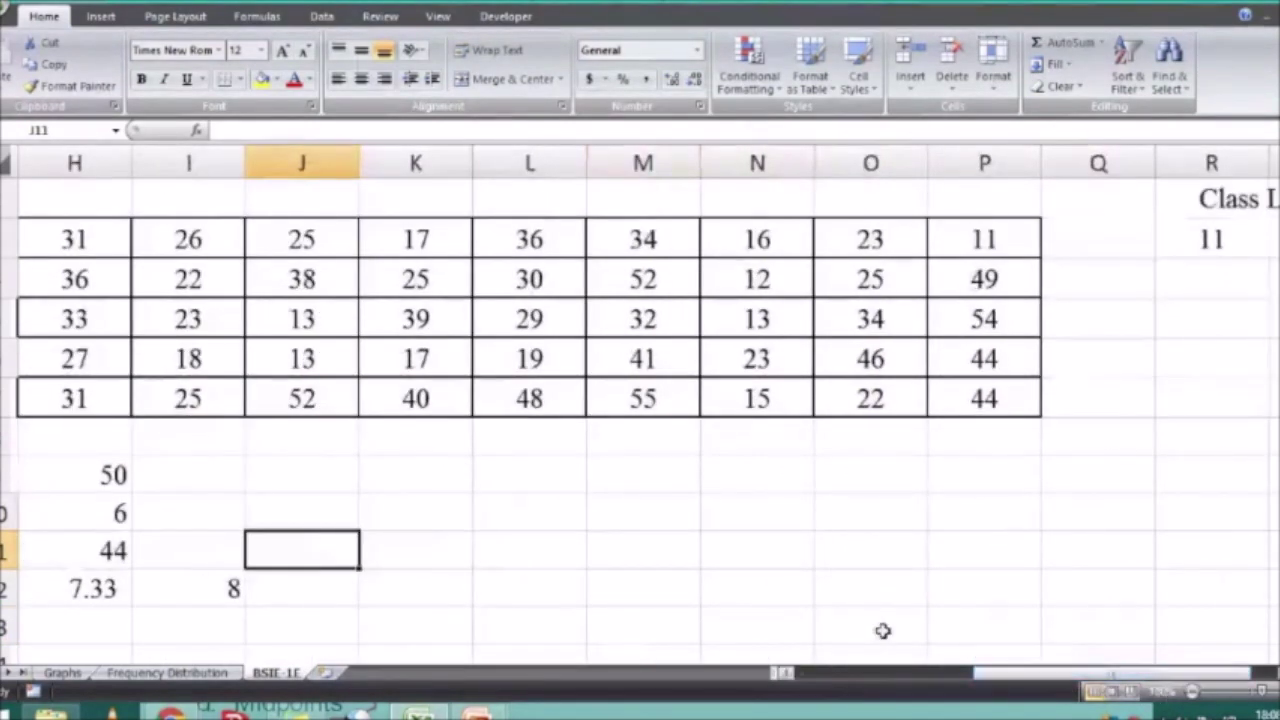
{"action": "left_click", "coordinate": [100, 589]}
{"action": "left_click", "coordinate": [497, 585]}
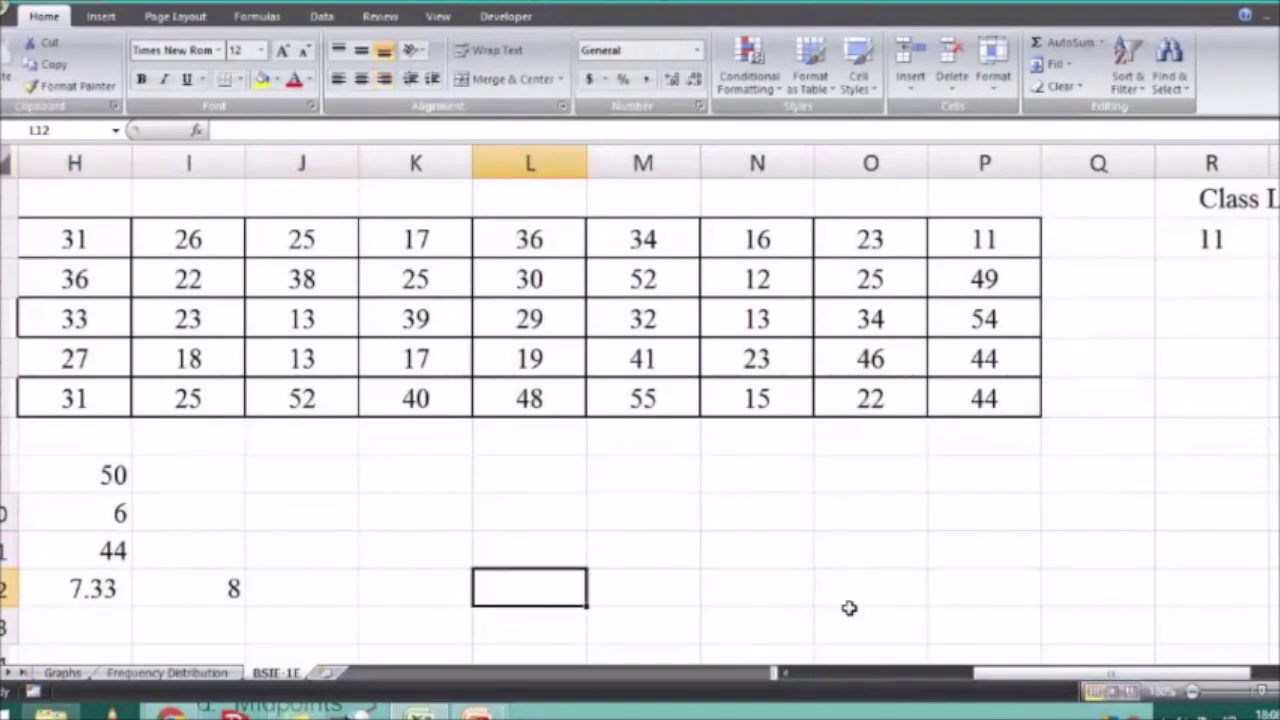
{"action": "left_click_drag", "start_coordinate": [1206, 428], "coordinate": [1203, 474]}
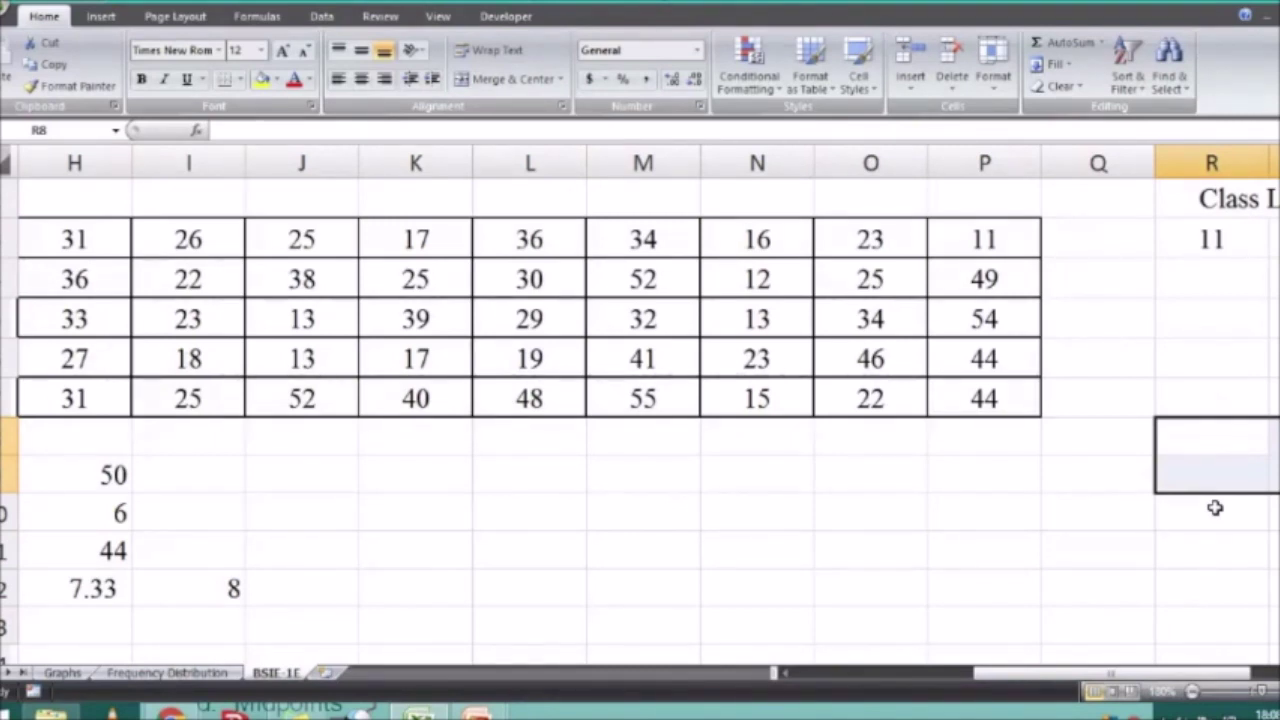
{"action": "left_click", "coordinate": [329, 613]}
{"action": "left_click", "coordinate": [112, 580]}
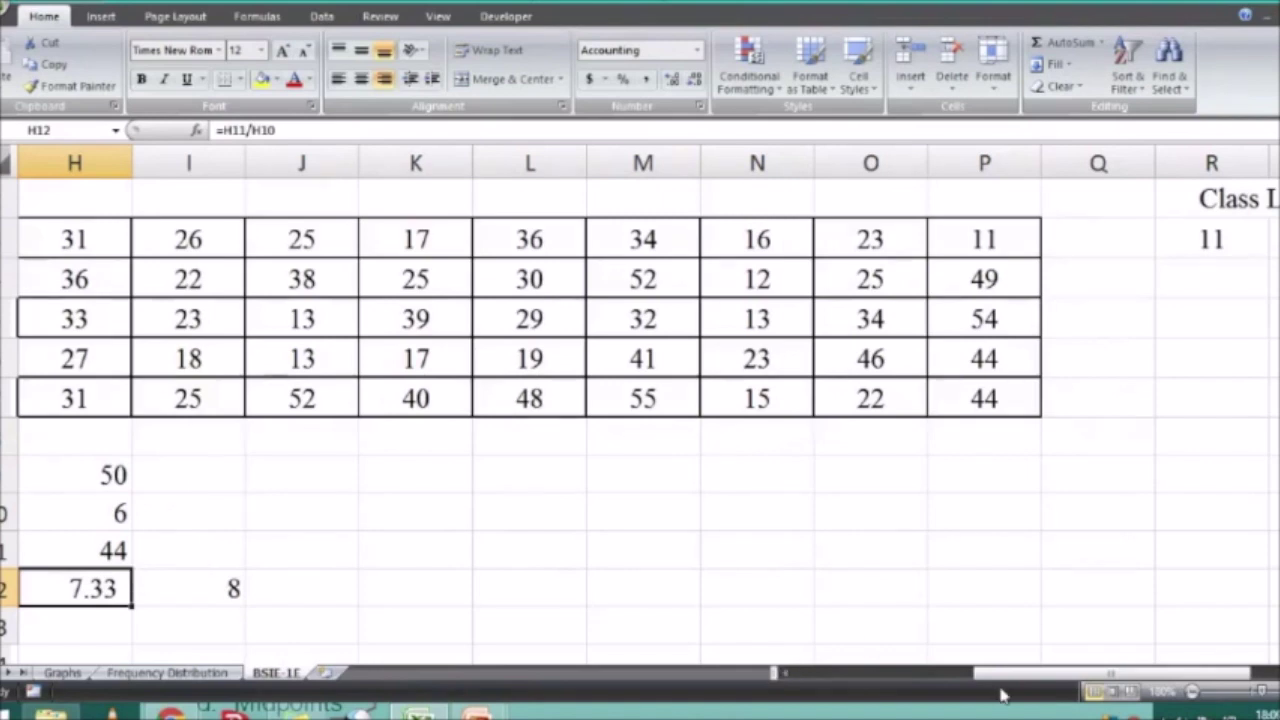
{"action": "left_click_drag", "start_coordinate": [996, 675], "coordinate": [938, 696]}
{"action": "left_click", "coordinate": [643, 513]}
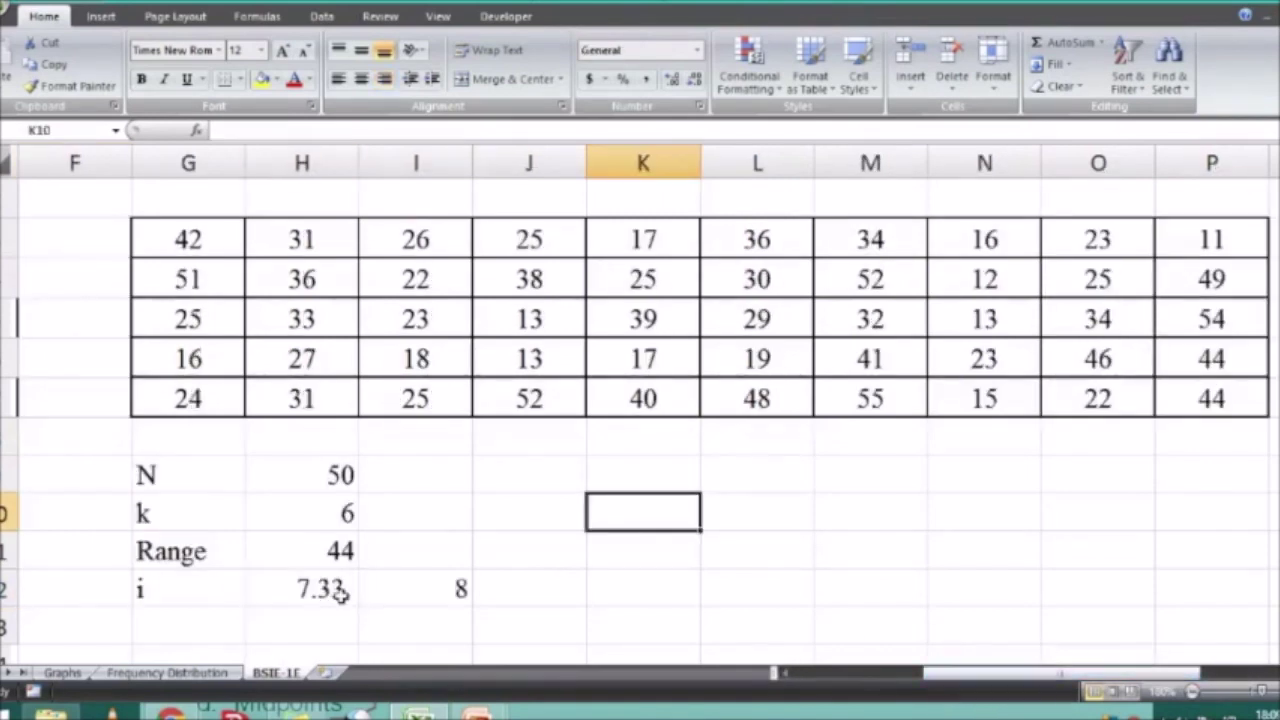
{"action": "left_click", "coordinate": [221, 583]}
{"action": "left_click", "coordinate": [277, 592]}
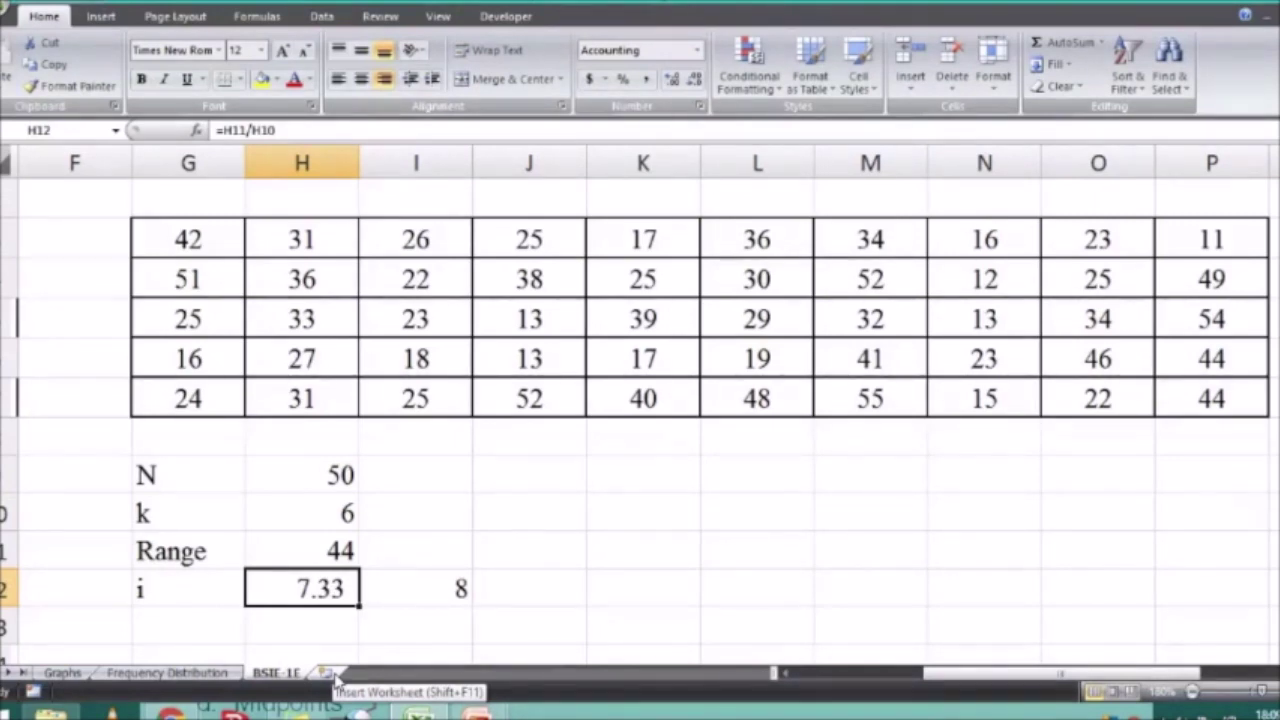
{"action": "left_click", "coordinate": [640, 546]}
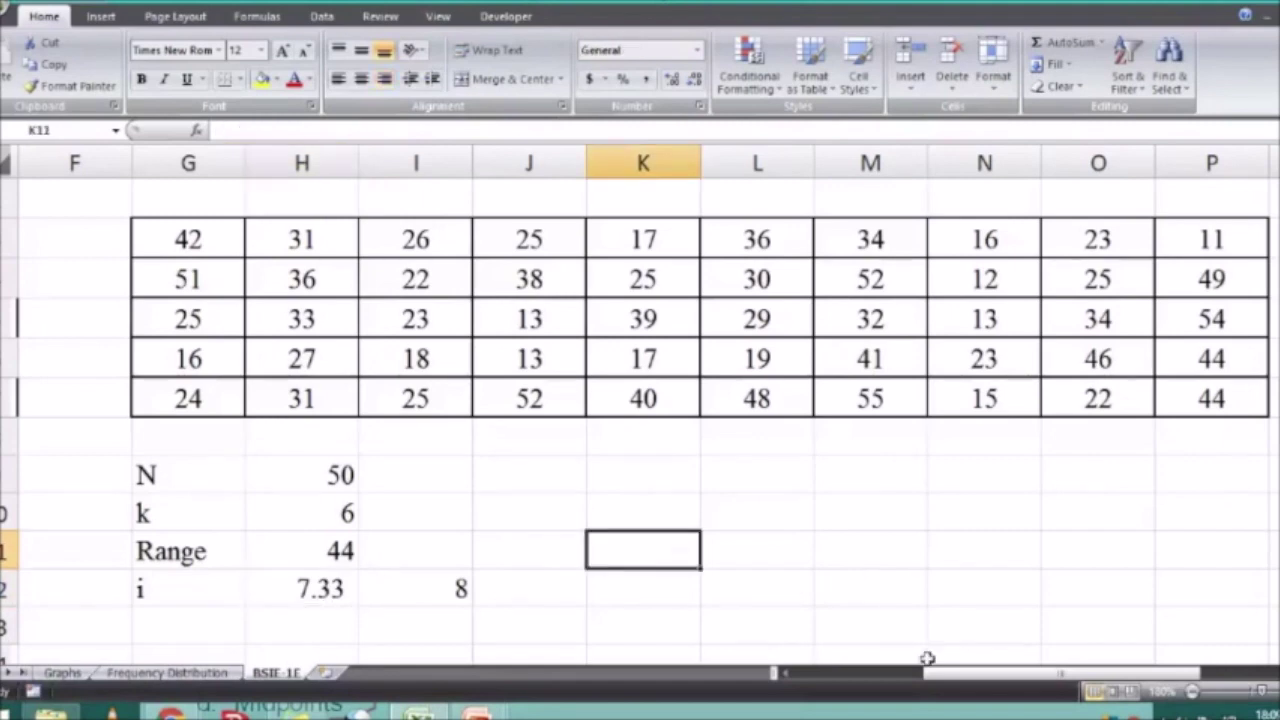
Enter the first upper class limit in S3 with the formula =R3+8
{"action": "left_click_drag", "start_coordinate": [958, 686], "coordinate": [1036, 686]}
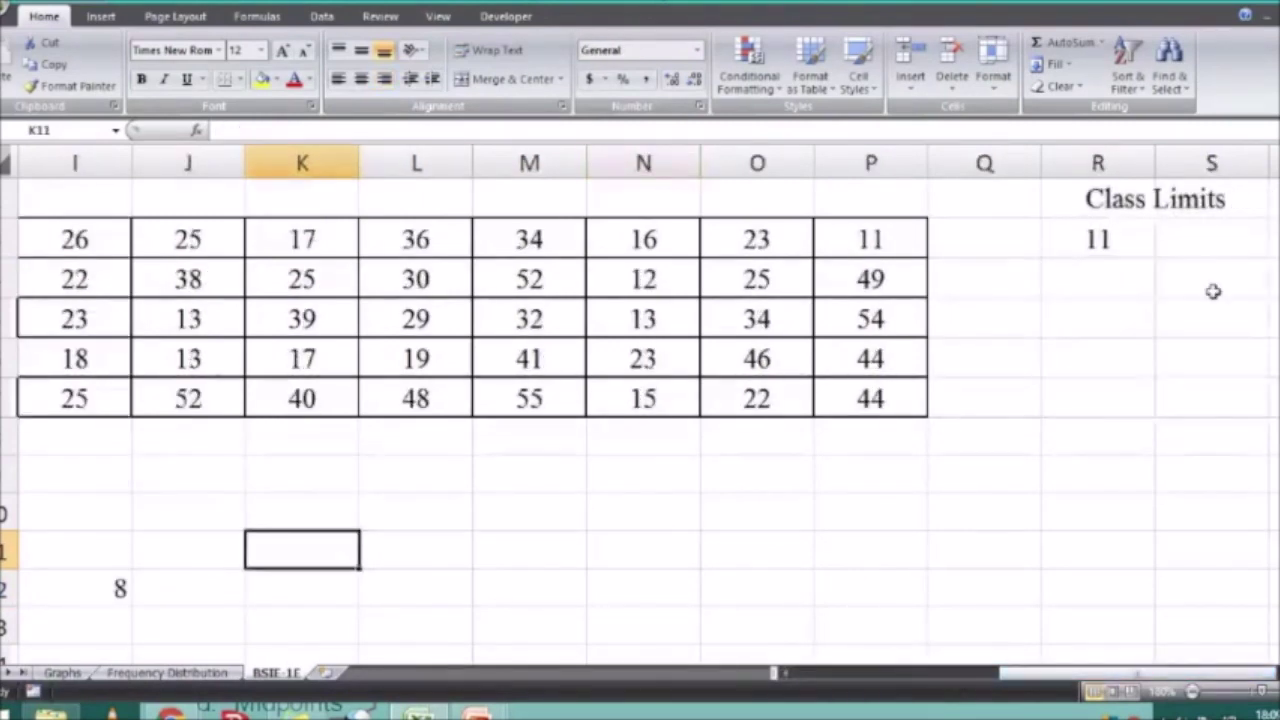
{"action": "left_click", "coordinate": [1208, 234]}
{"action": "type", "text": "="}
{"action": "key", "text": "Left"}
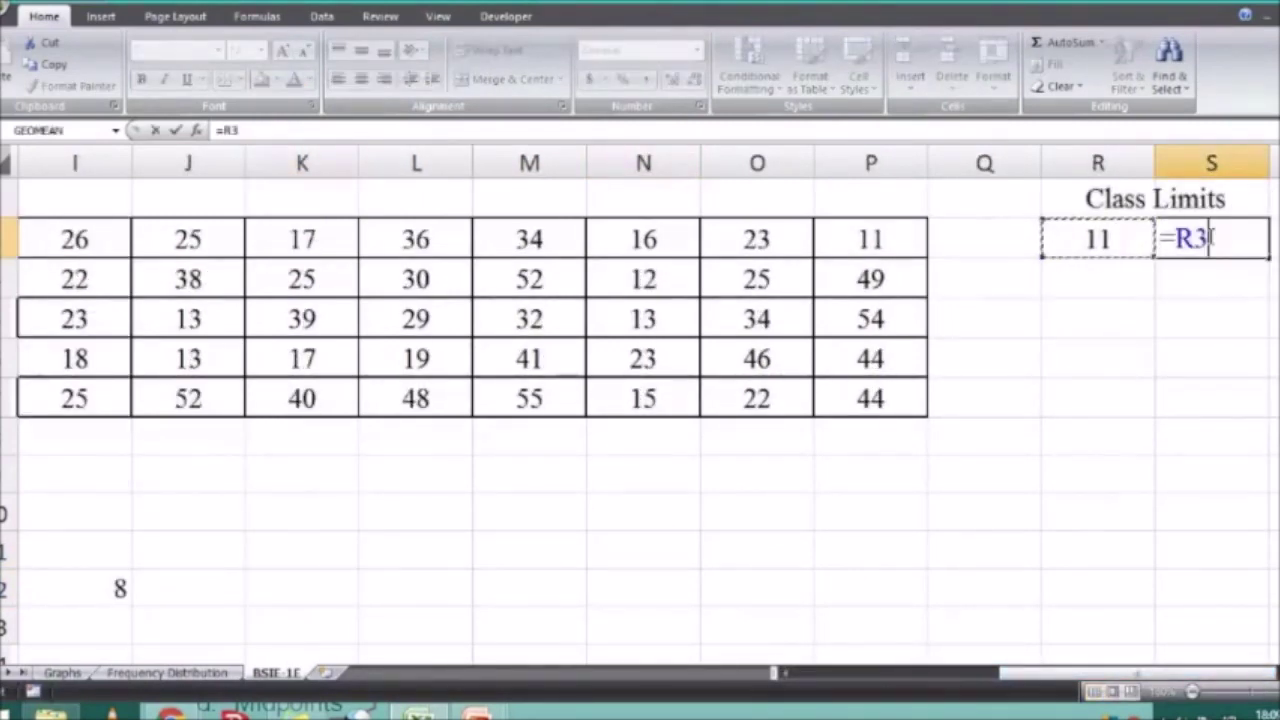
{"action": "type", "text": "+"}
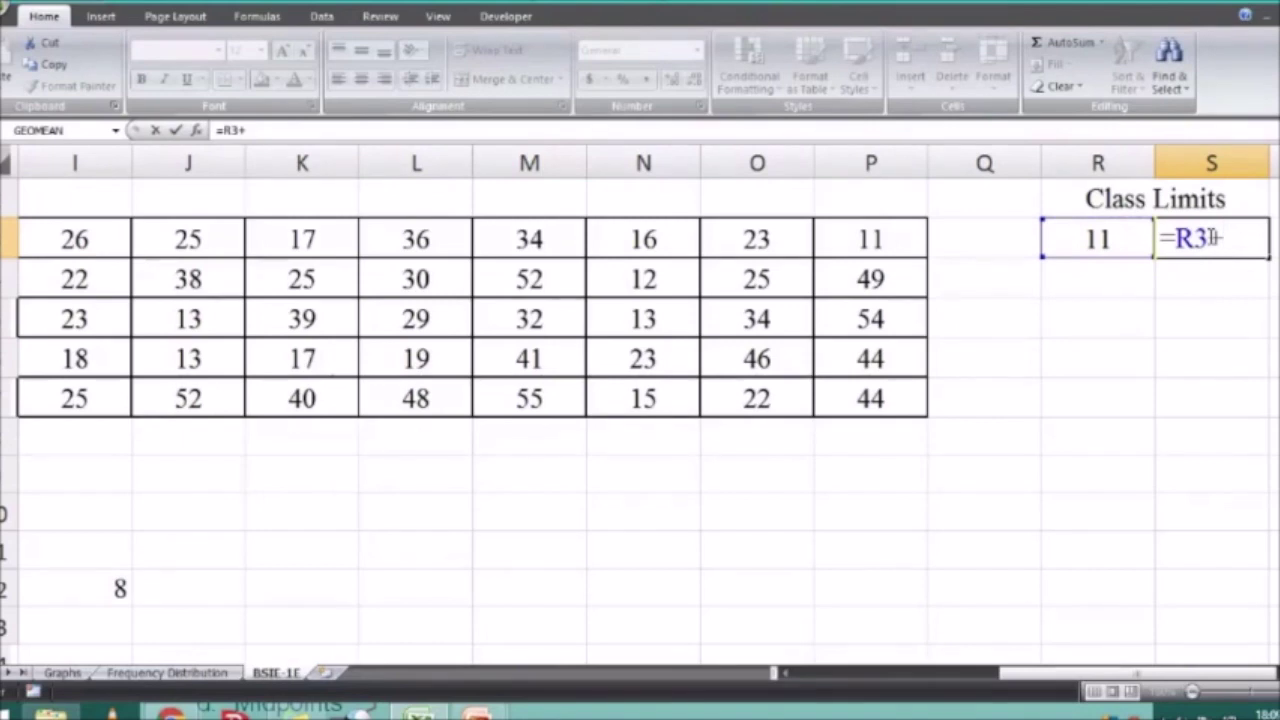
{"action": "type", "text": "8"}
{"action": "key", "text": "Return"}
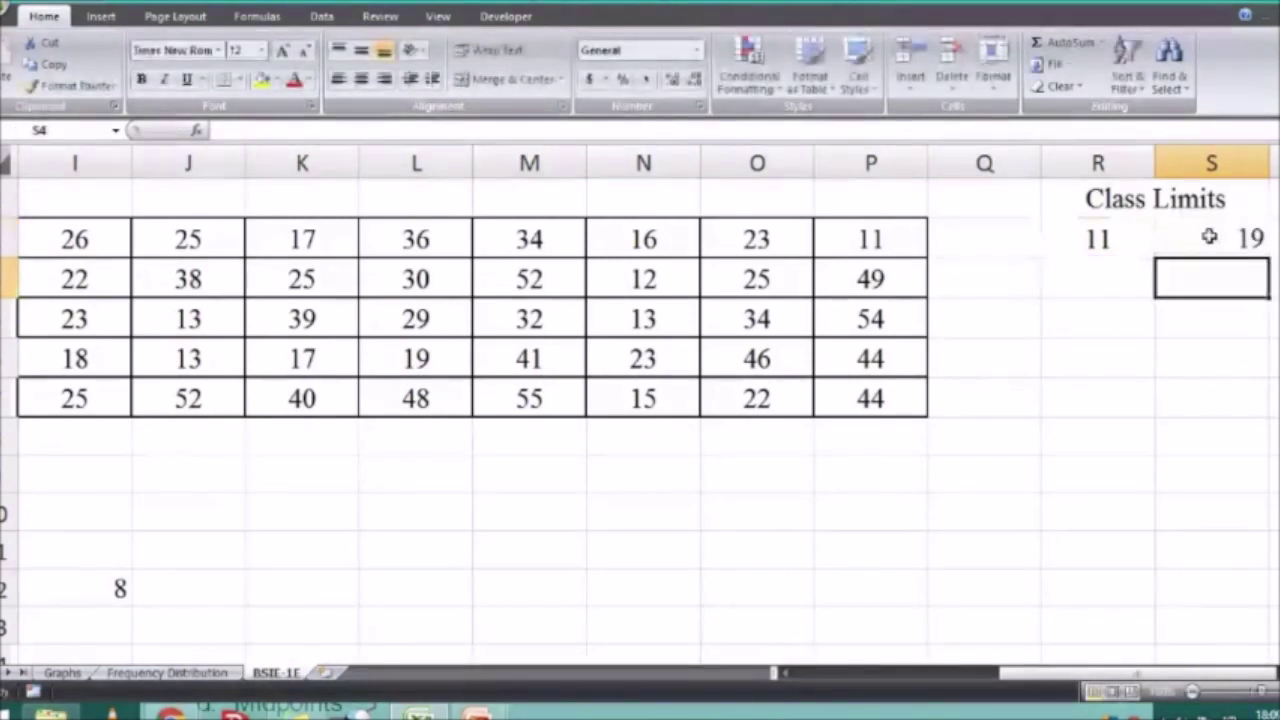
Check the first class limits in R3:S3 against the class interval values in H12 and I12
{"action": "left_click", "coordinate": [1270, 672]}
{"action": "left_click", "coordinate": [1270, 672]}
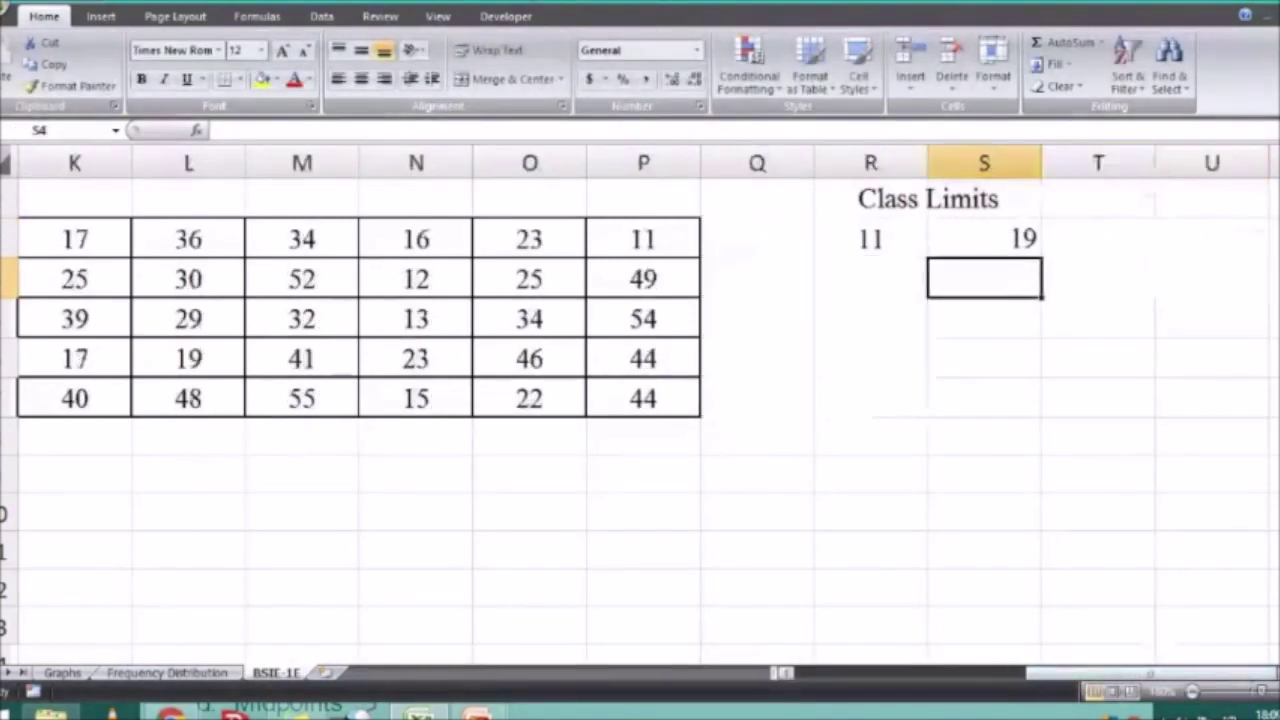
{"action": "left_click", "coordinate": [1205, 478]}
{"action": "left_click", "coordinate": [894, 251]}
{"action": "left_click", "coordinate": [997, 250]}
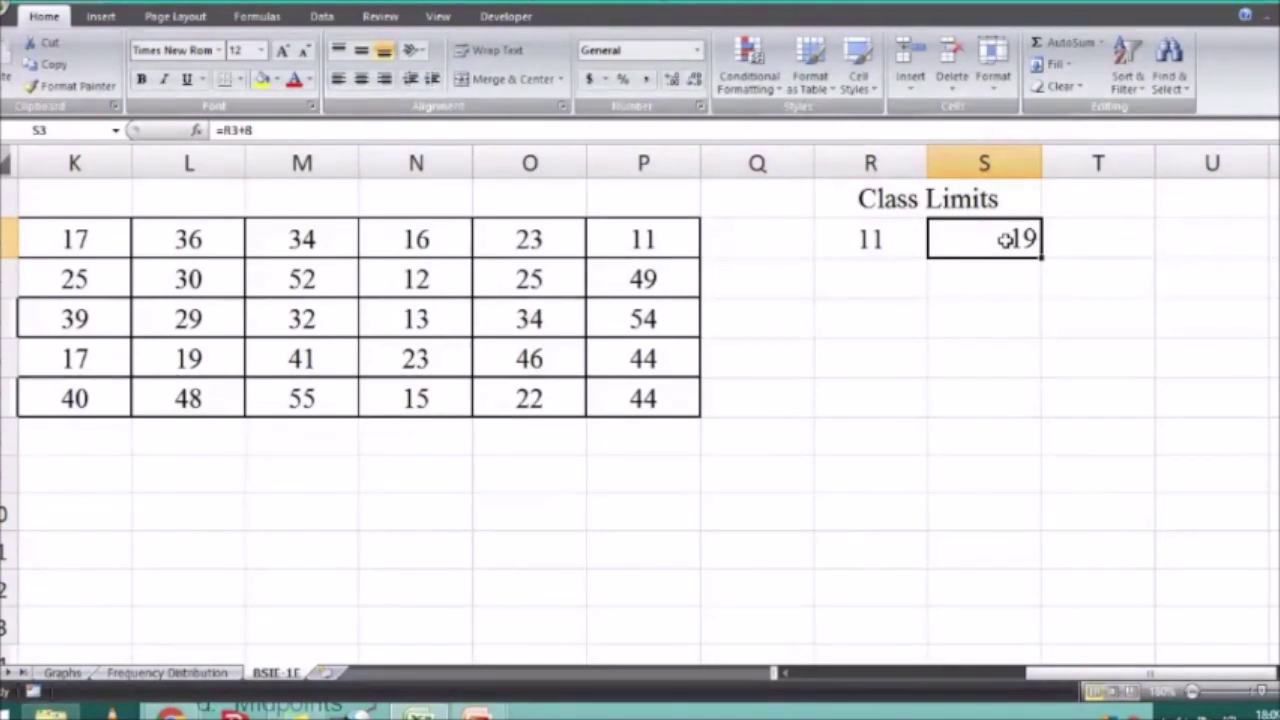
{"action": "left_click", "coordinate": [1143, 486]}
{"action": "left_click_drag", "start_coordinate": [1130, 673], "coordinate": [890, 690]}
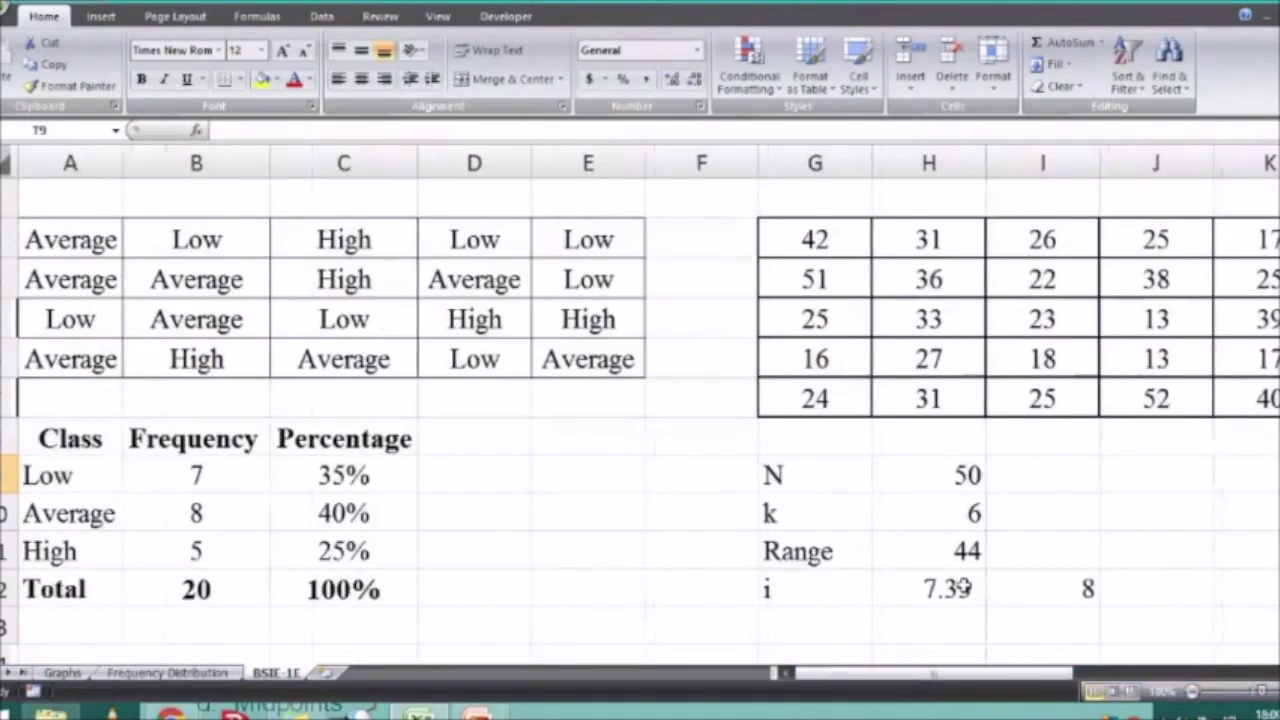
{"action": "left_click", "coordinate": [960, 588]}
{"action": "left_click", "coordinate": [1000, 588]}
{"action": "left_click_drag", "start_coordinate": [1043, 676], "coordinate": [1238, 677]}
{"action": "left_click", "coordinate": [1154, 511]}
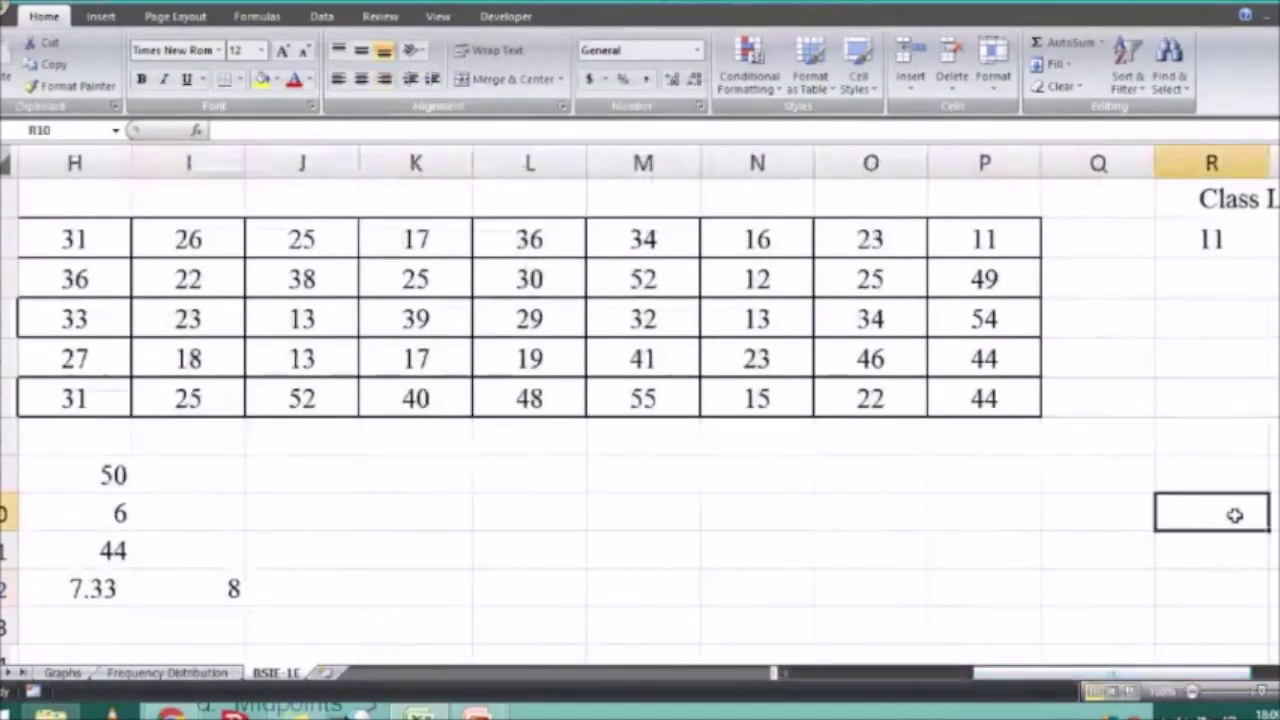
Correct the upper class limit formula in S3 to =R3+7 and center the cell
{"action": "scroll", "coordinate": [640, 400], "scroll_direction": "right", "scroll_amount": 2}
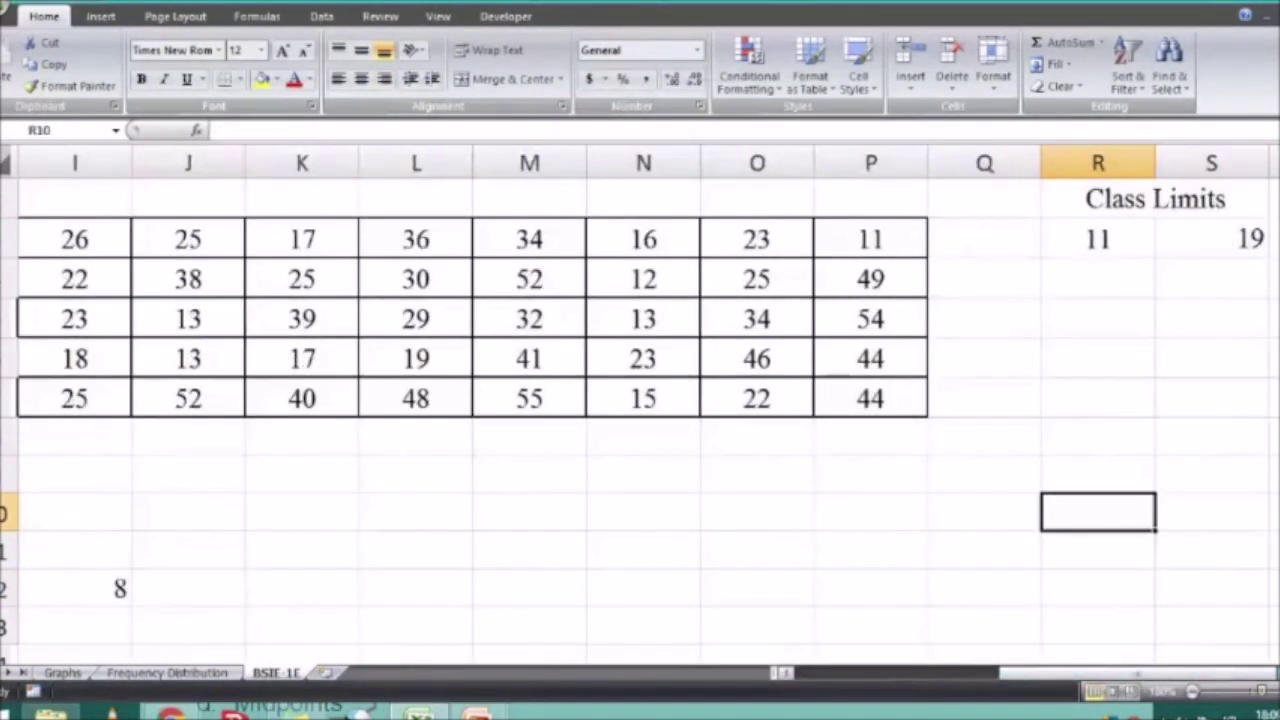
{"action": "left_click", "coordinate": [1088, 240]}
{"action": "type", "text": "=R3+8"}
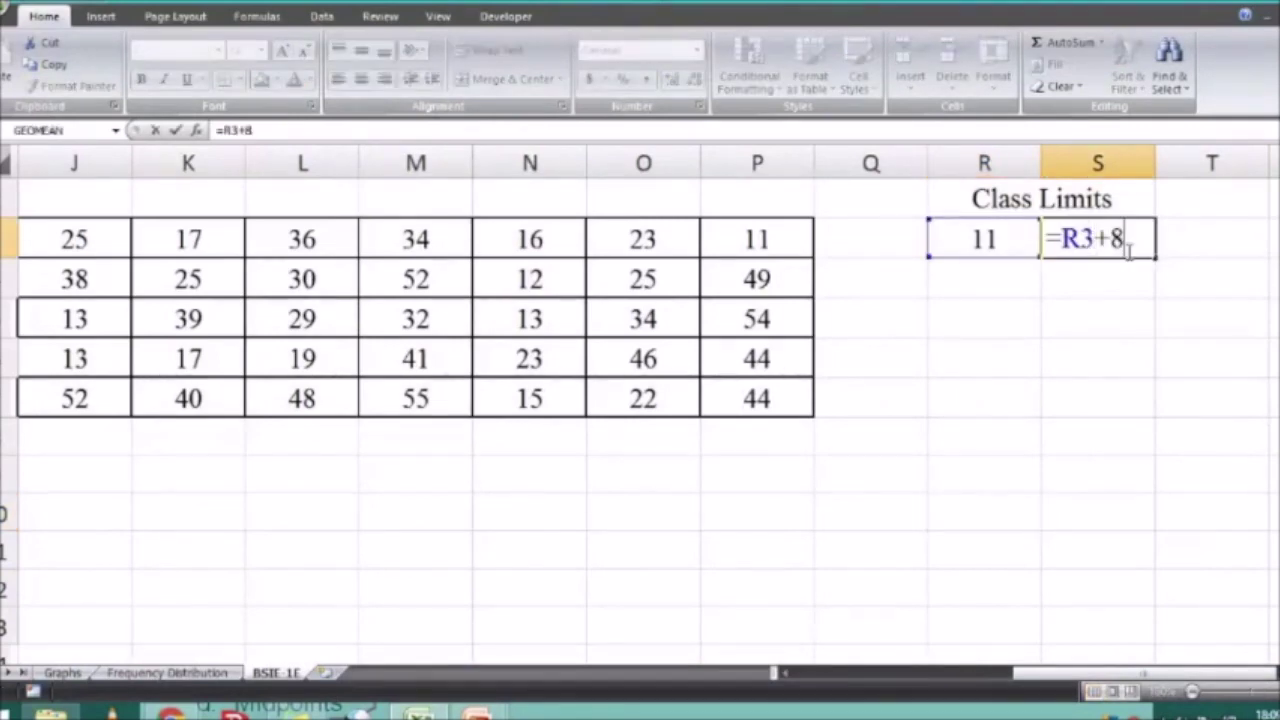
{"action": "key", "text": "BackSpace"}
{"action": "type", "text": "7"}
{"action": "key", "text": "Return"}
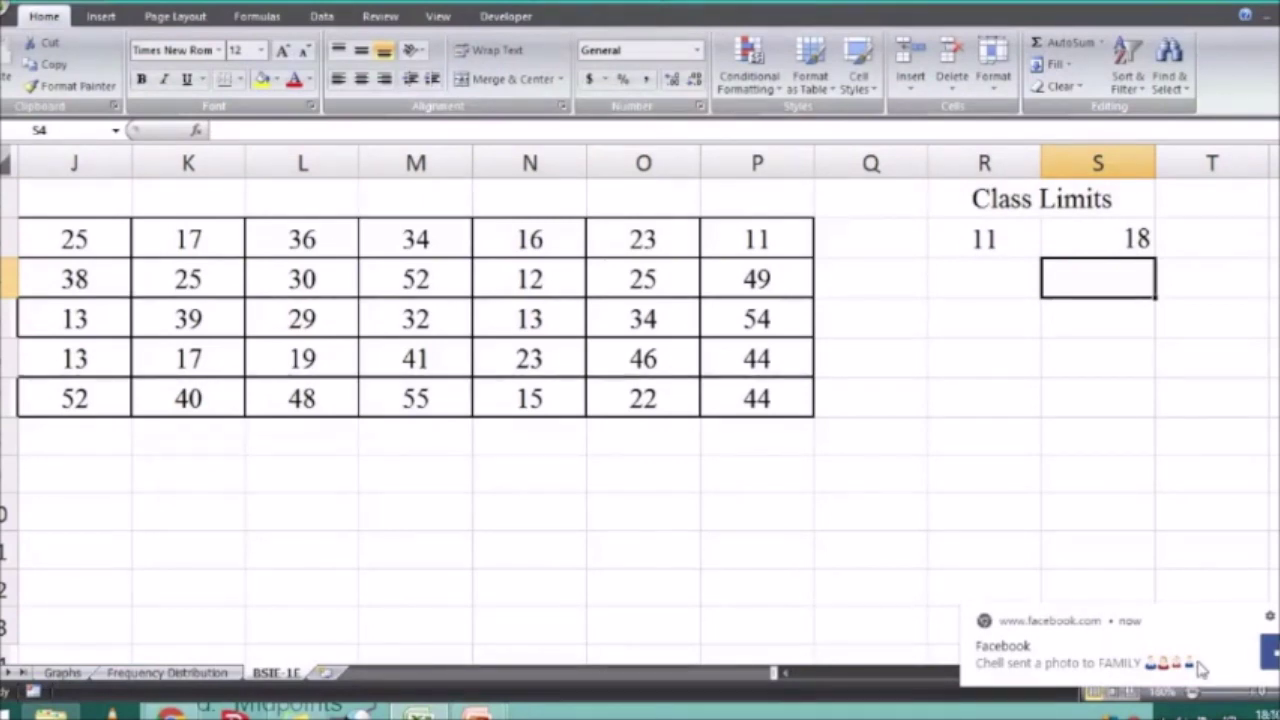
{"action": "left_click", "coordinate": [1105, 387]}
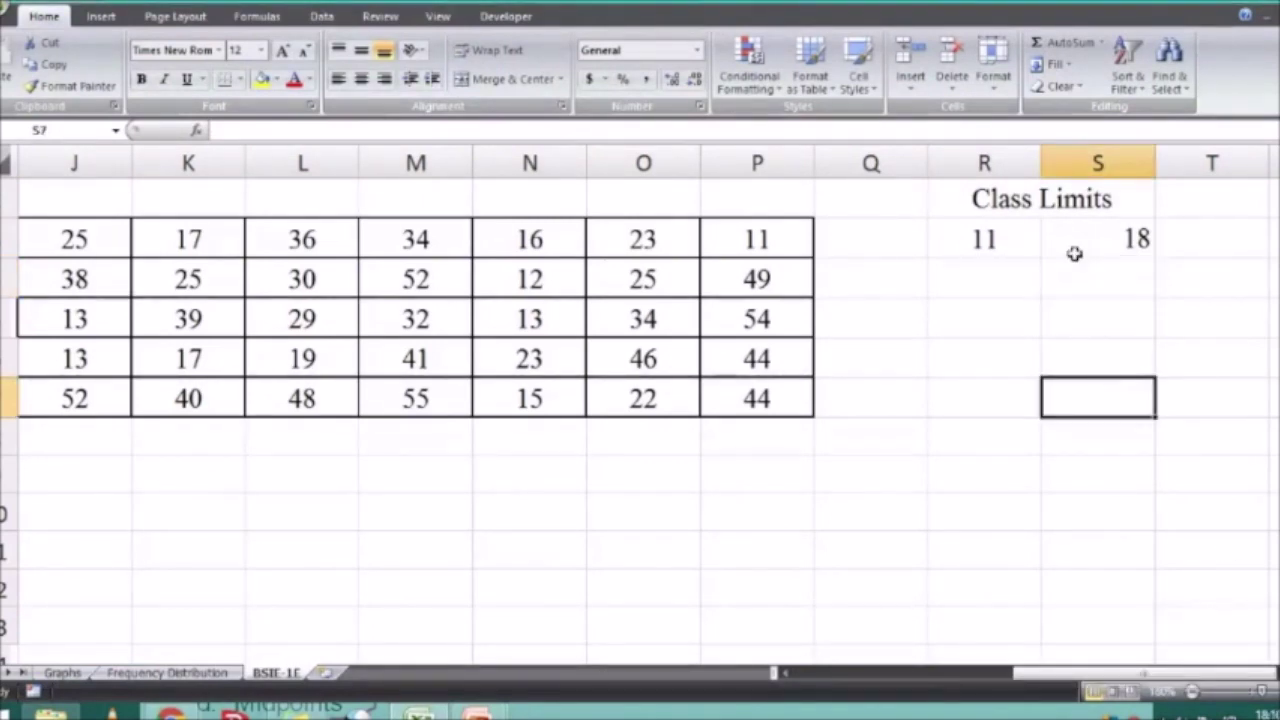
{"action": "left_click", "coordinate": [1058, 248]}
{"action": "left_click", "coordinate": [361, 78]}
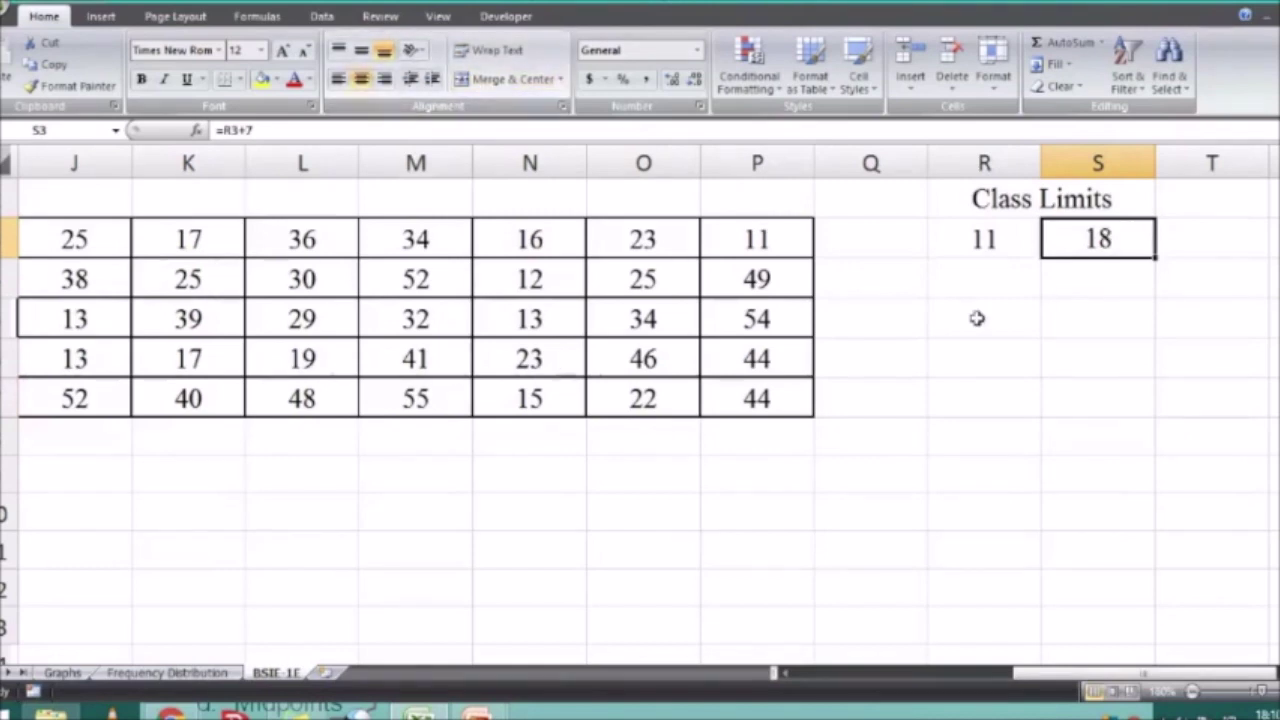
Enter the second lower class limit in R4 with the formula =S3+1
{"action": "left_click", "coordinate": [1047, 340]}
{"action": "left_click", "coordinate": [980, 281]}
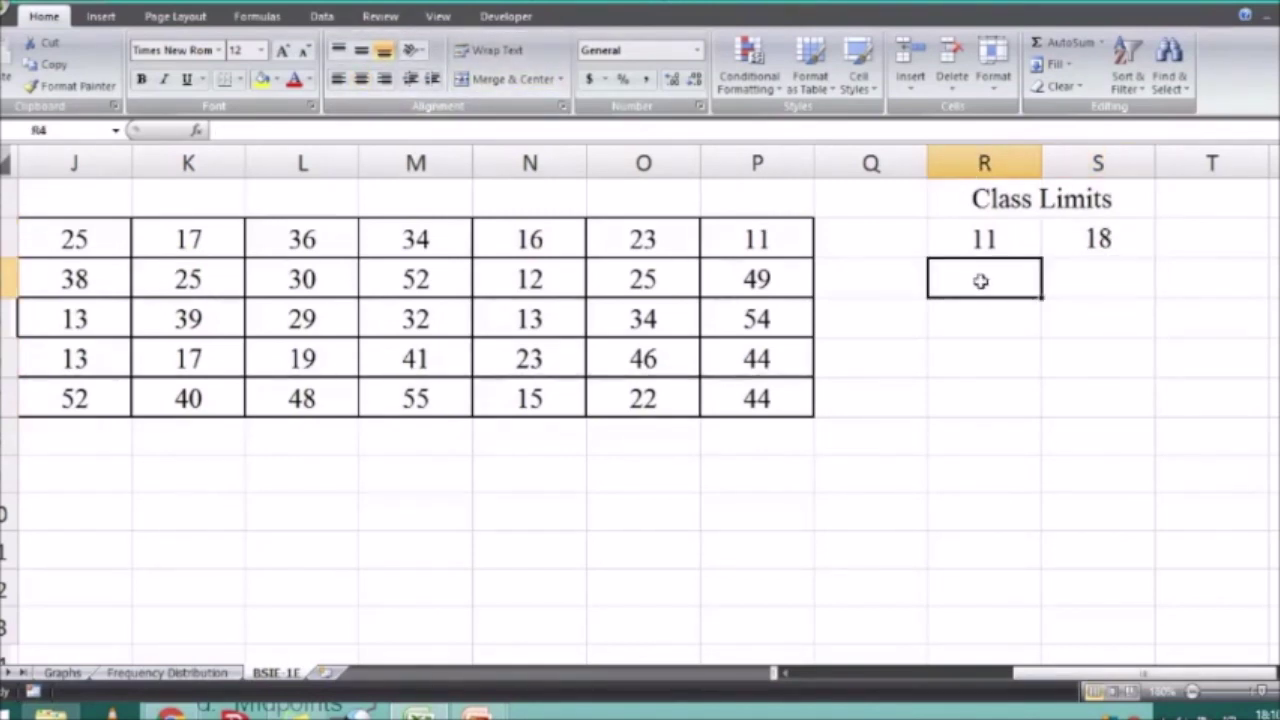
{"action": "left_click", "coordinate": [210, 677]}
{"action": "left_click_drag", "start_coordinate": [880, 673], "coordinate": [960, 673]}
{"action": "left_click", "coordinate": [276, 673]}
{"action": "left_click", "coordinate": [834, 526]}
{"action": "left_click", "coordinate": [989, 288]}
{"action": "type", "text": "="}
{"action": "key", "text": "Up"}
{"action": "key", "text": "Right"}
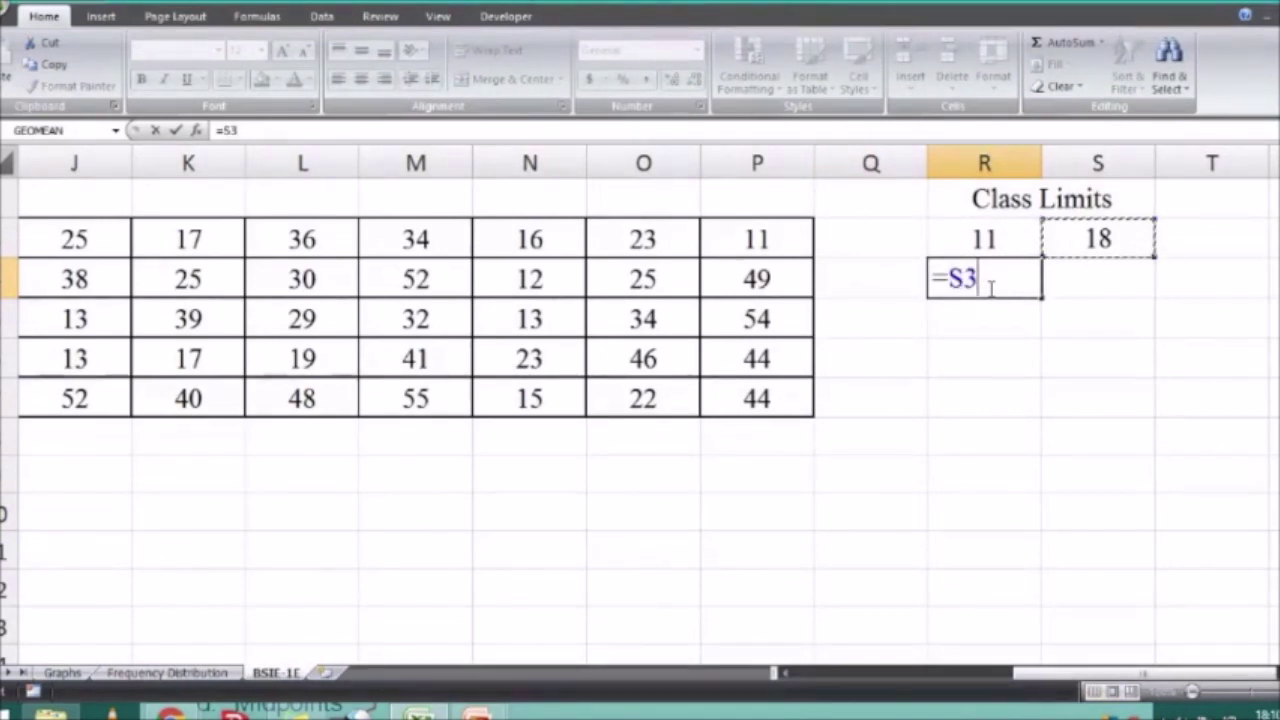
{"action": "type", "text": "+"}
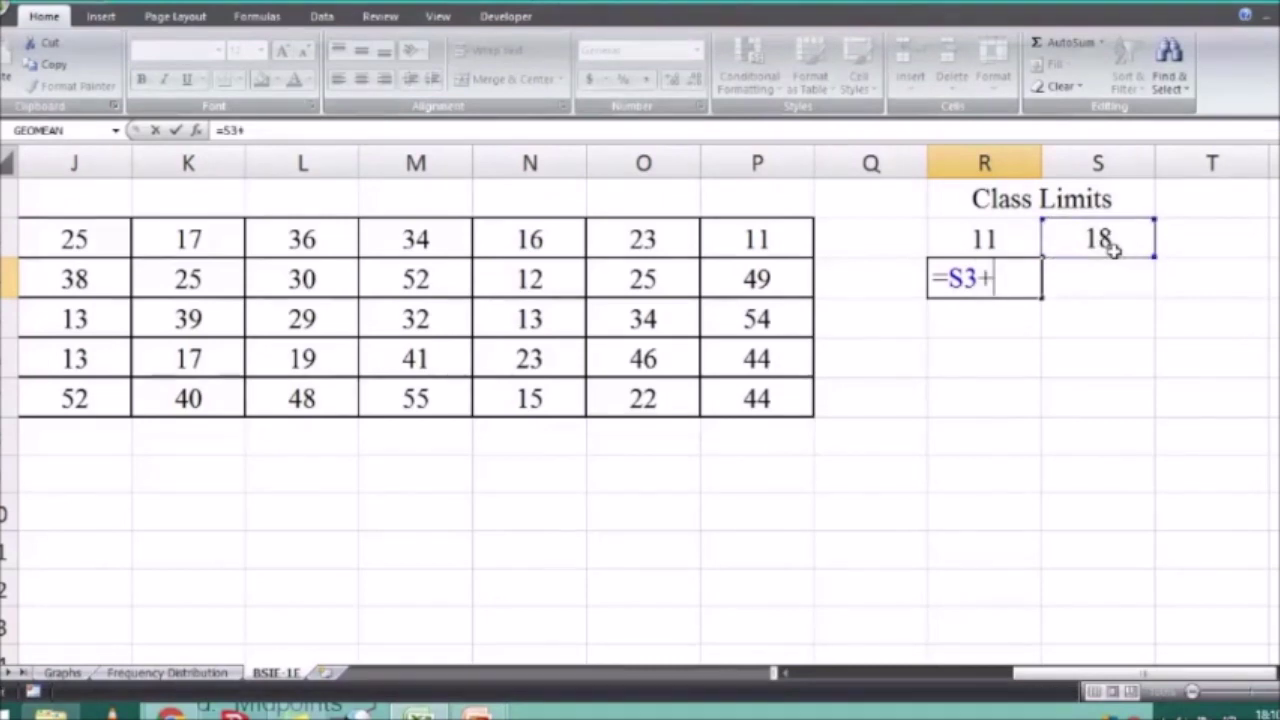
{"action": "type", "text": "1"}
{"action": "key", "text": "Return"}
{"action": "key", "text": "Up"}
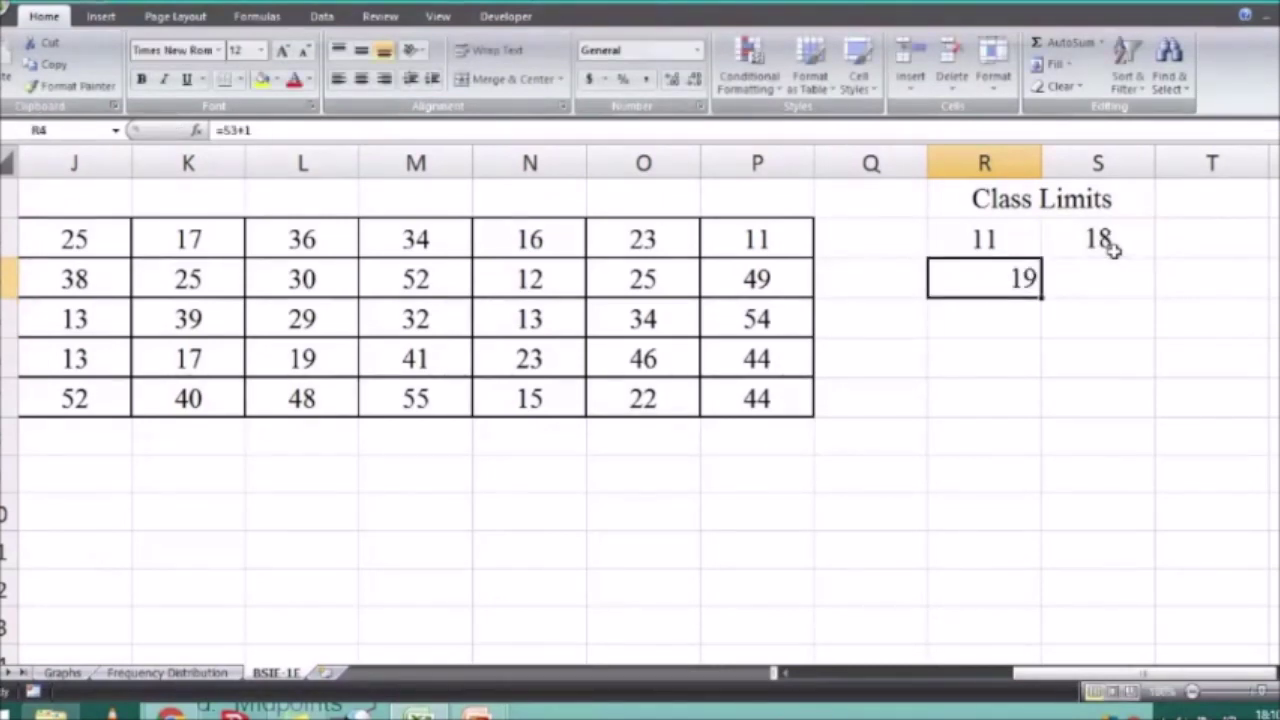
Center the class limits range R3:S11 both horizontally and vertically
{"action": "left_click_drag", "start_coordinate": [1003, 232], "coordinate": [1150, 566]}
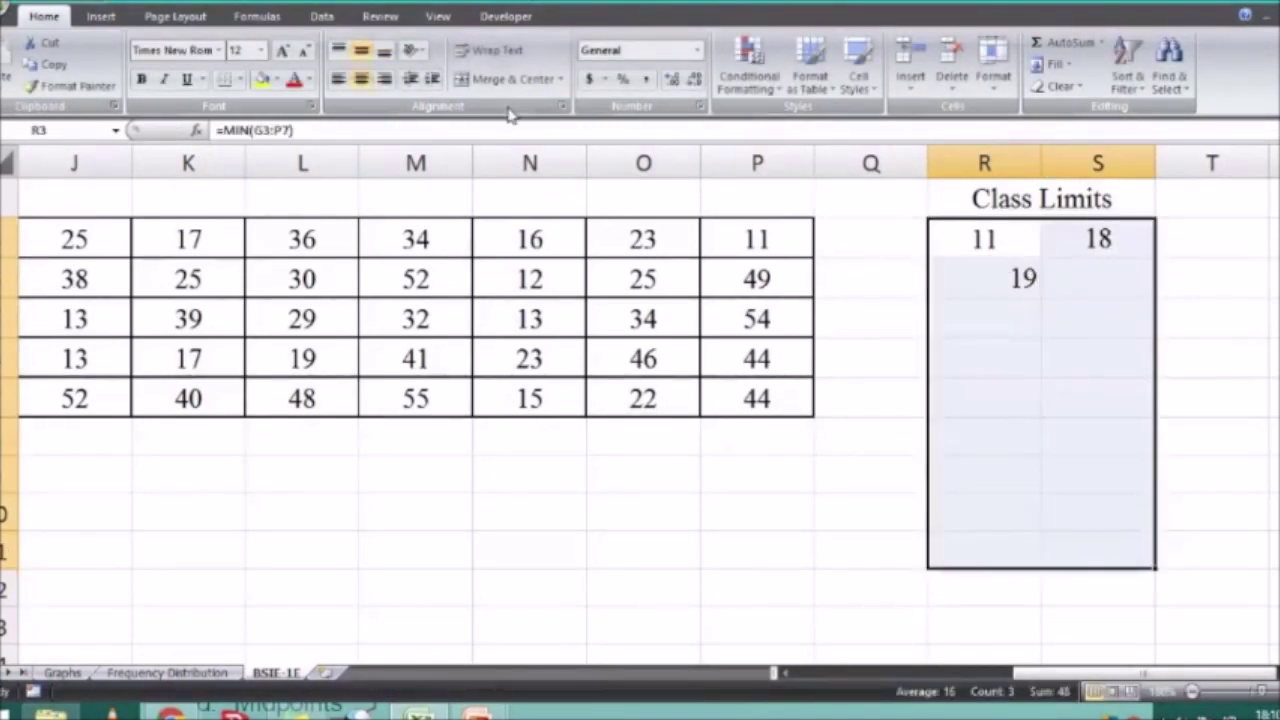
{"action": "left_click", "coordinate": [361, 52]}
{"action": "left_click", "coordinate": [360, 80]}
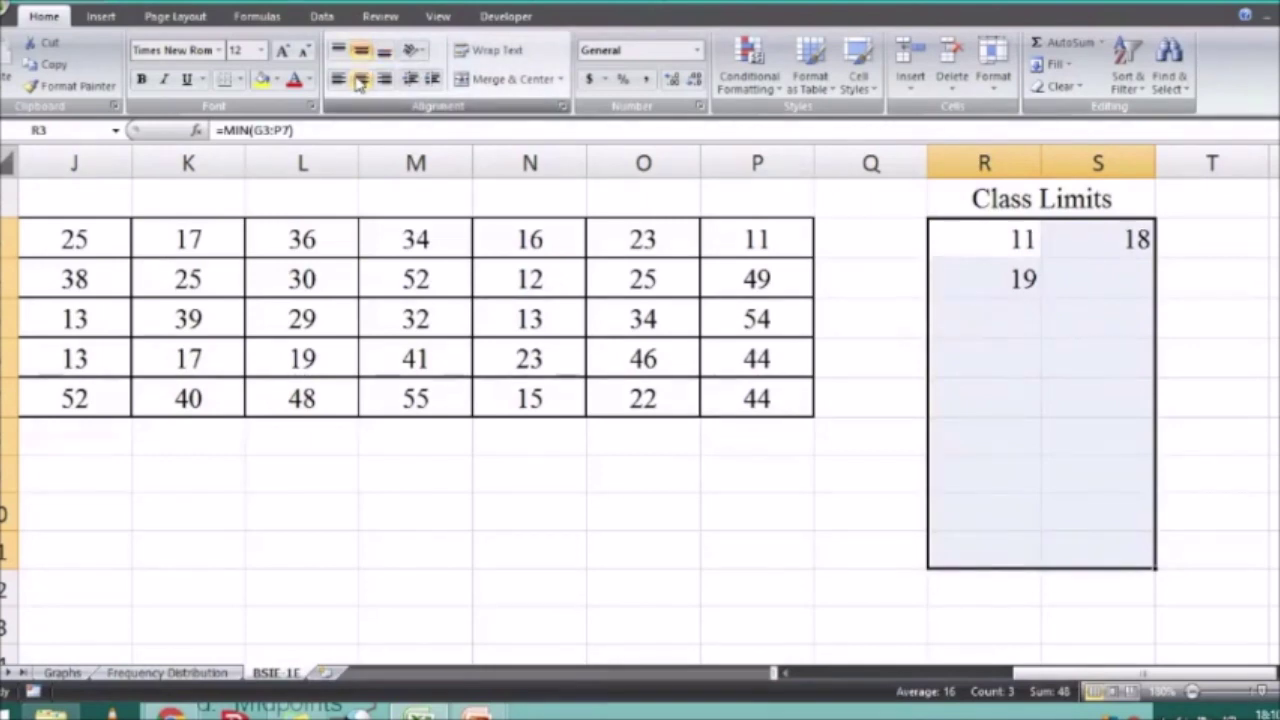
{"action": "left_click", "coordinate": [360, 80]}
{"action": "left_click", "coordinate": [1100, 397]}
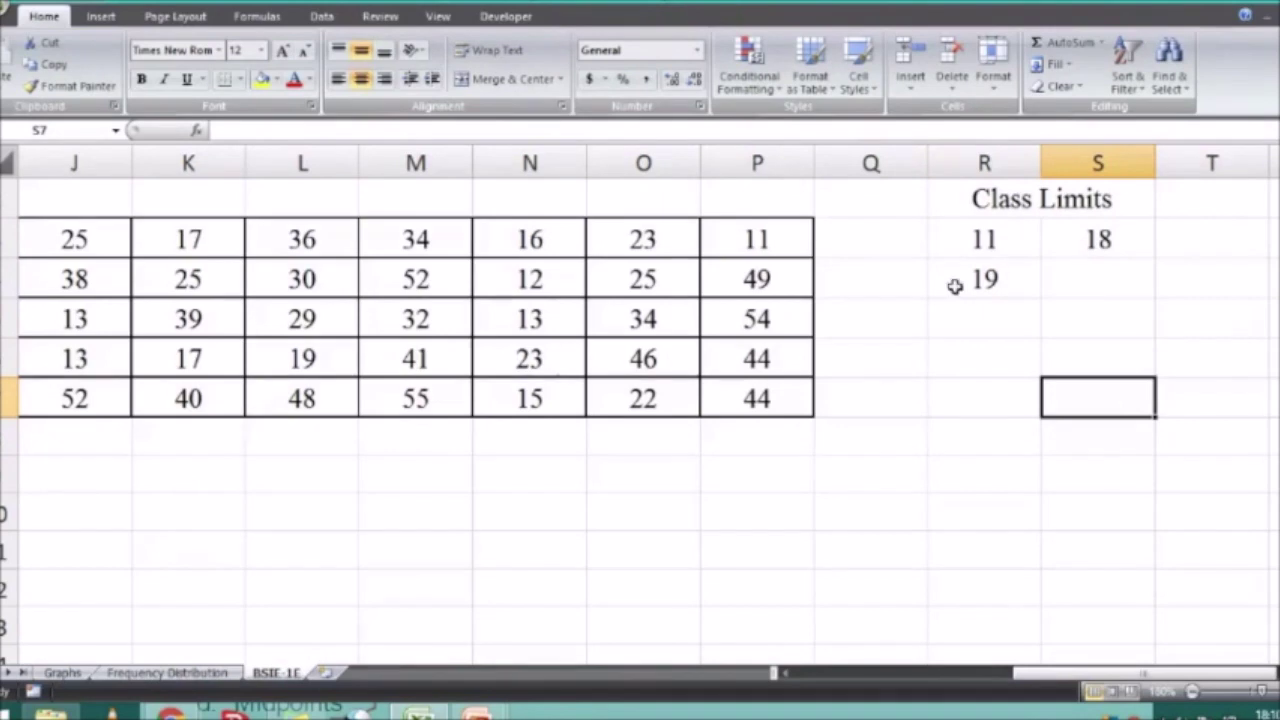
Check the class width by subtracting the first two lower limits in Q4 with the formula =R4-R3
{"action": "left_click", "coordinate": [897, 287]}
{"action": "type", "text": "="}
{"action": "key", "text": "Right"}
{"action": "left_click", "coordinate": [1008, 272]}
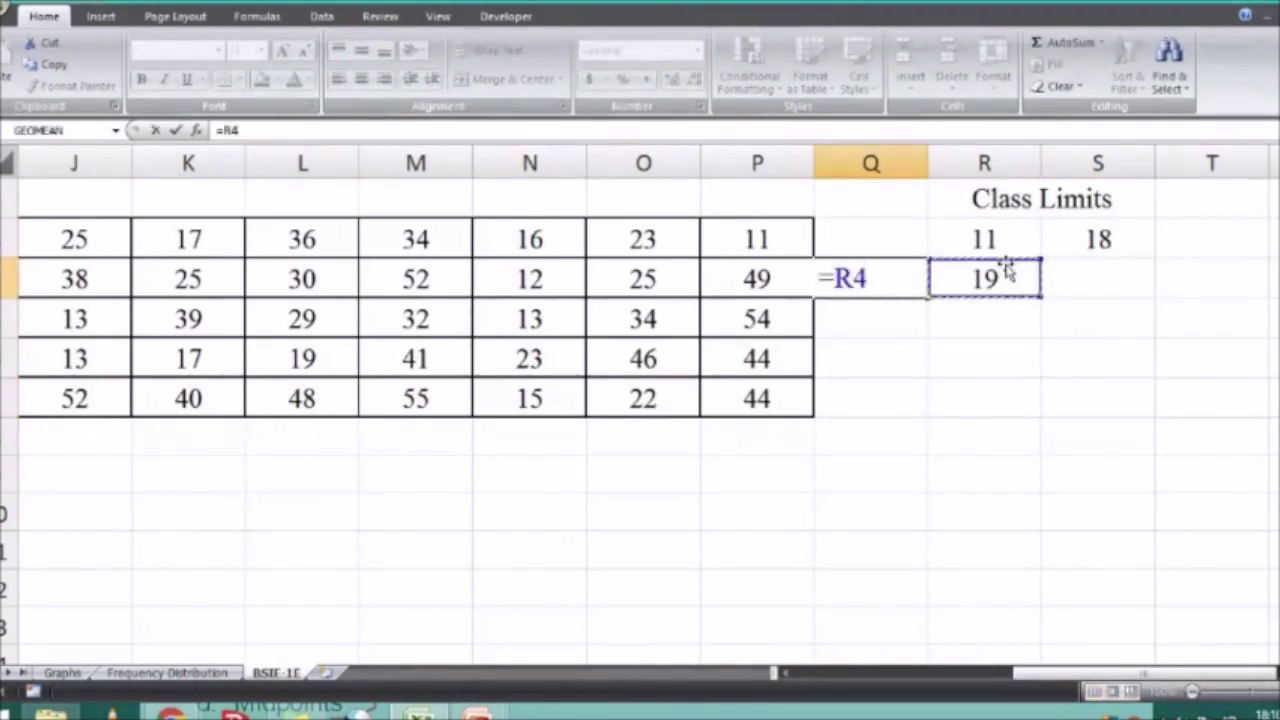
{"action": "type", "text": "-"}
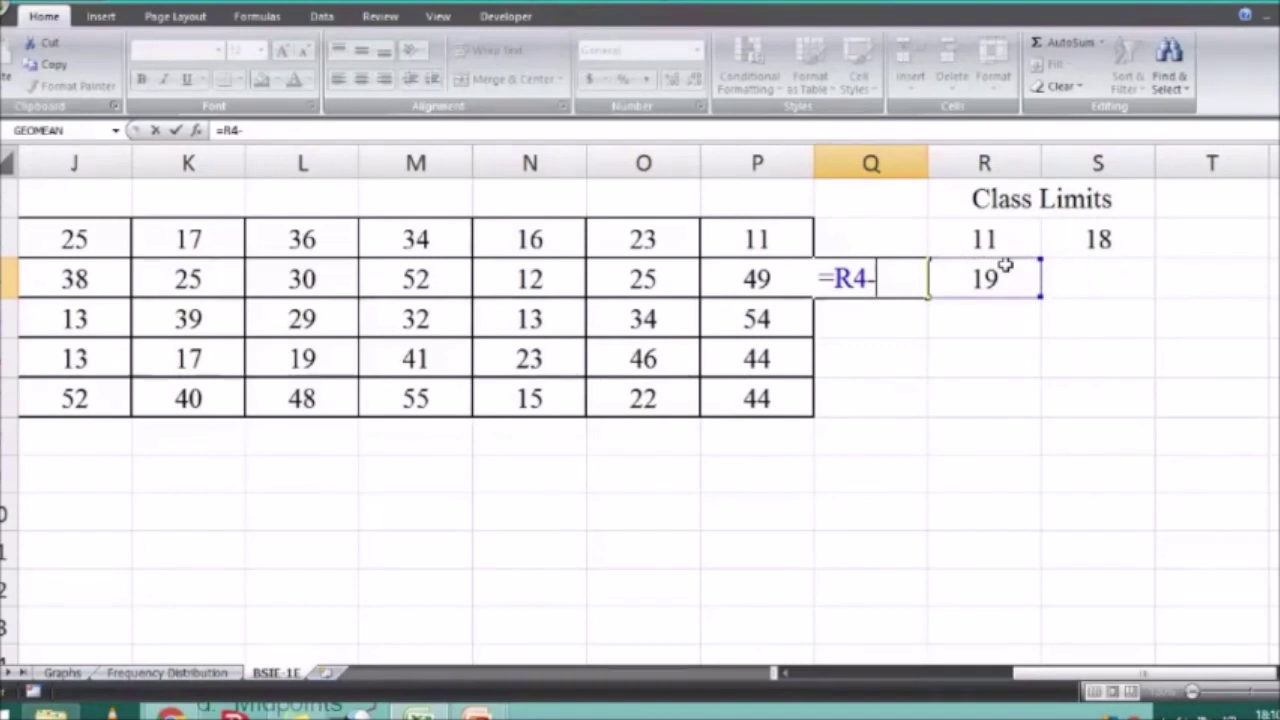
{"action": "left_click", "coordinate": [1018, 241]}
{"action": "key", "text": "Return"}
{"action": "left_click", "coordinate": [912, 278]}
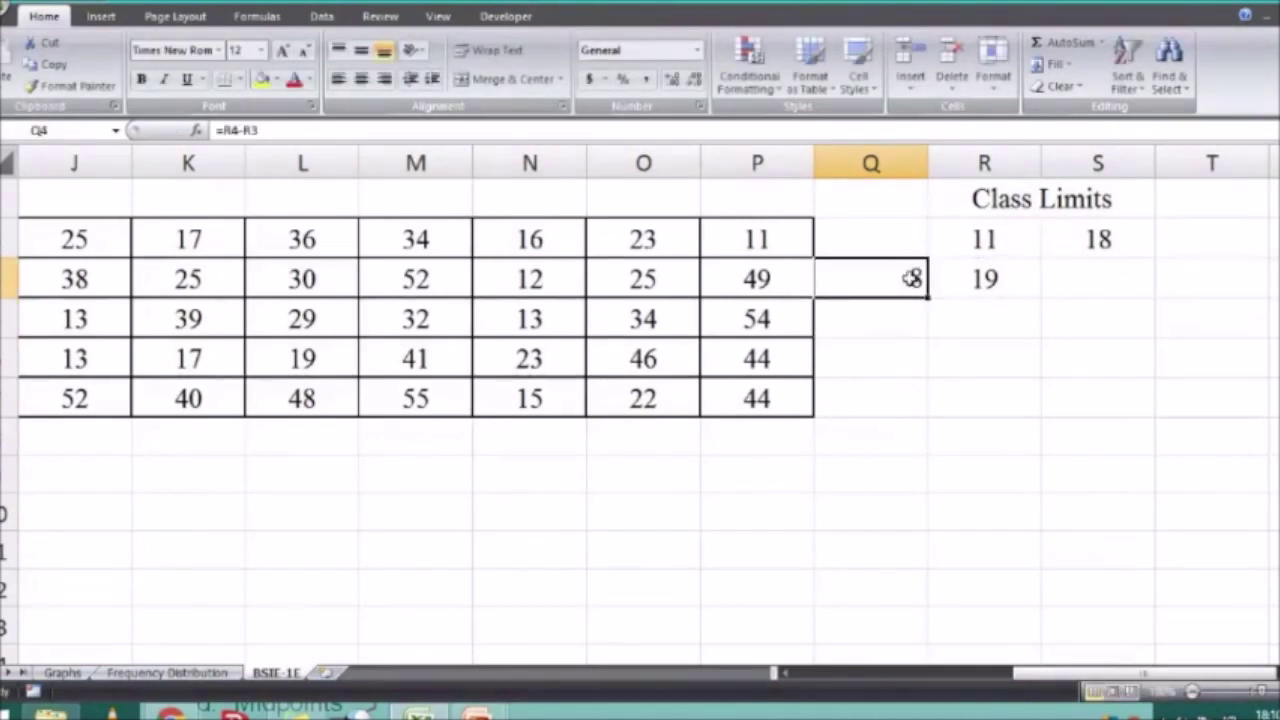
{"action": "mouse_move", "coordinate": [1045, 676]}
{"action": "left_mouse_down"}
{"action": "mouse_move", "coordinate": [946, 700]}
{"action": "mouse_move", "coordinate": [1042, 700]}
{"action": "left_mouse_up"}
{"action": "left_click", "coordinate": [1008, 290]}
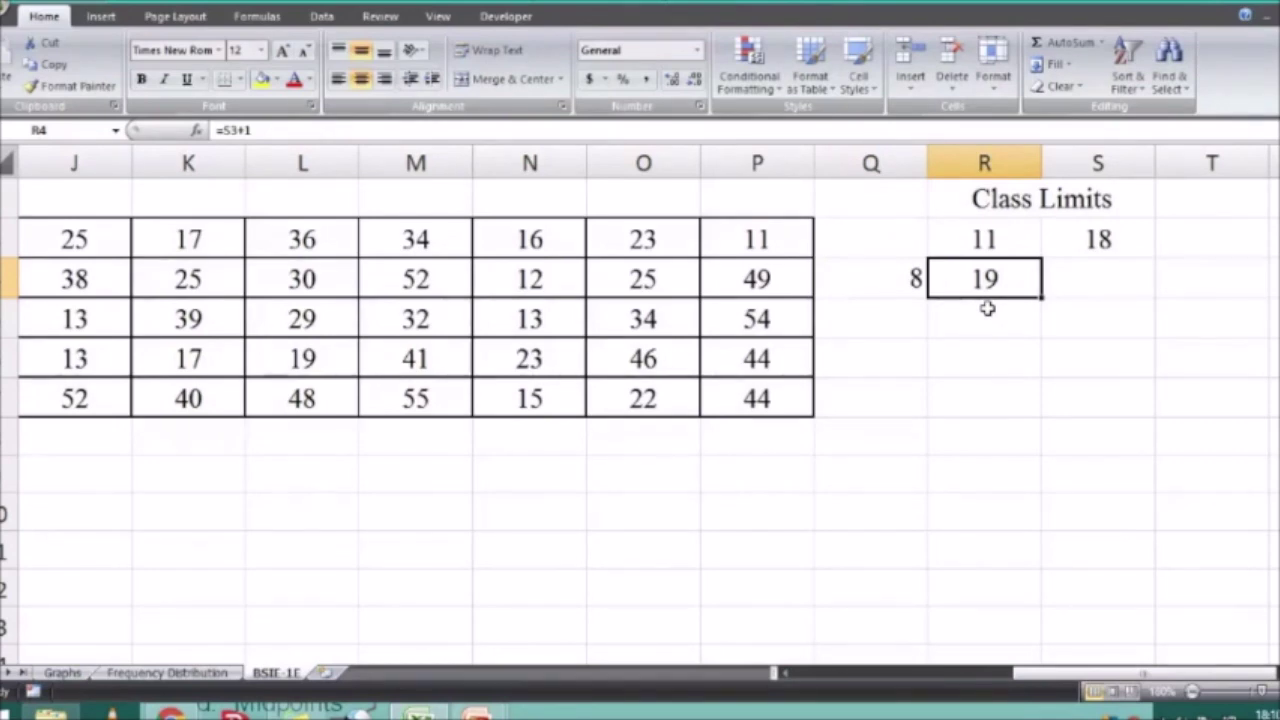
{"action": "left_click", "coordinate": [875, 287]}
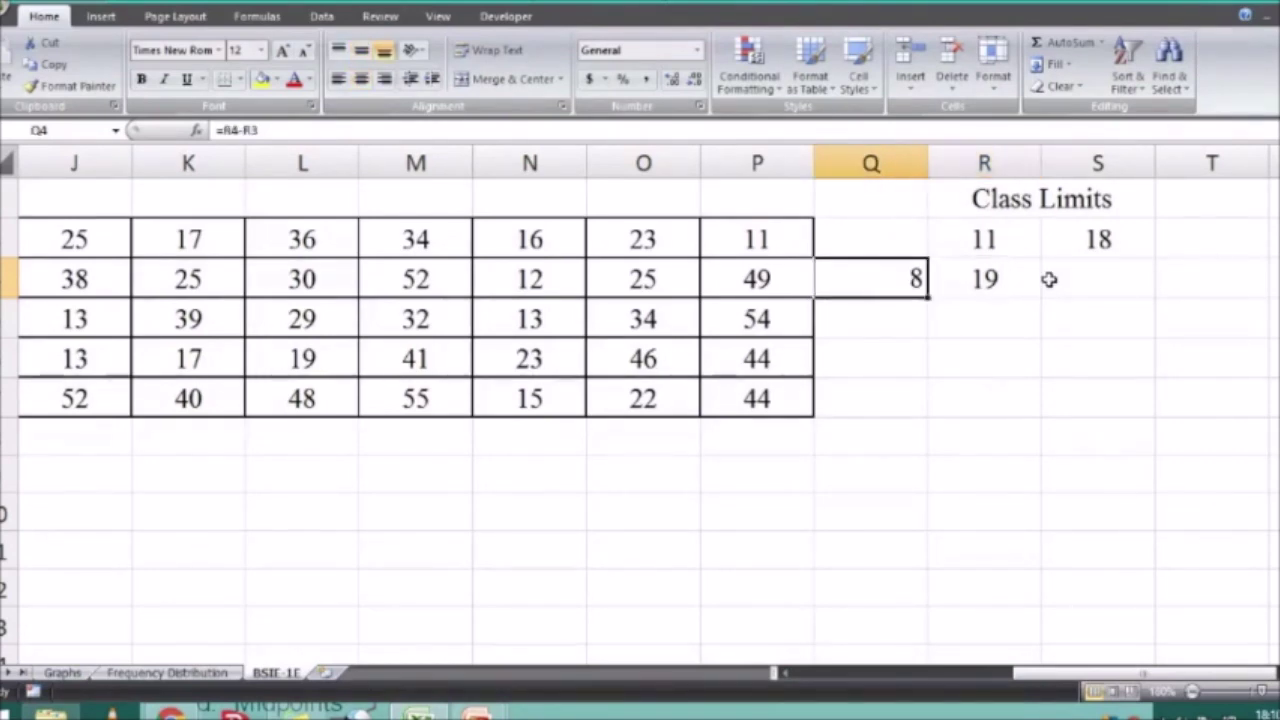
Fill the upper and lower class limit formulas down to row 9 in columns S and R, and clear the check in Q4
{"action": "left_click", "coordinate": [1092, 240]}
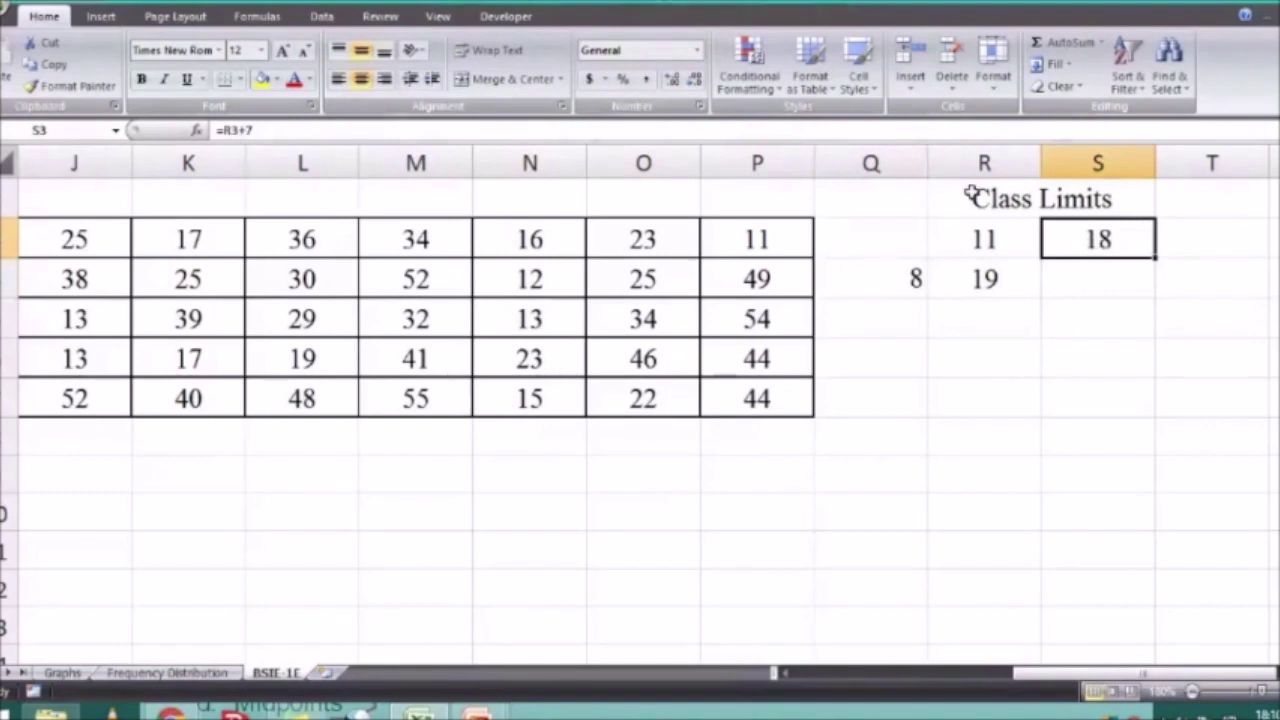
{"action": "left_click_drag", "start_coordinate": [1160, 259], "coordinate": [1134, 480]}
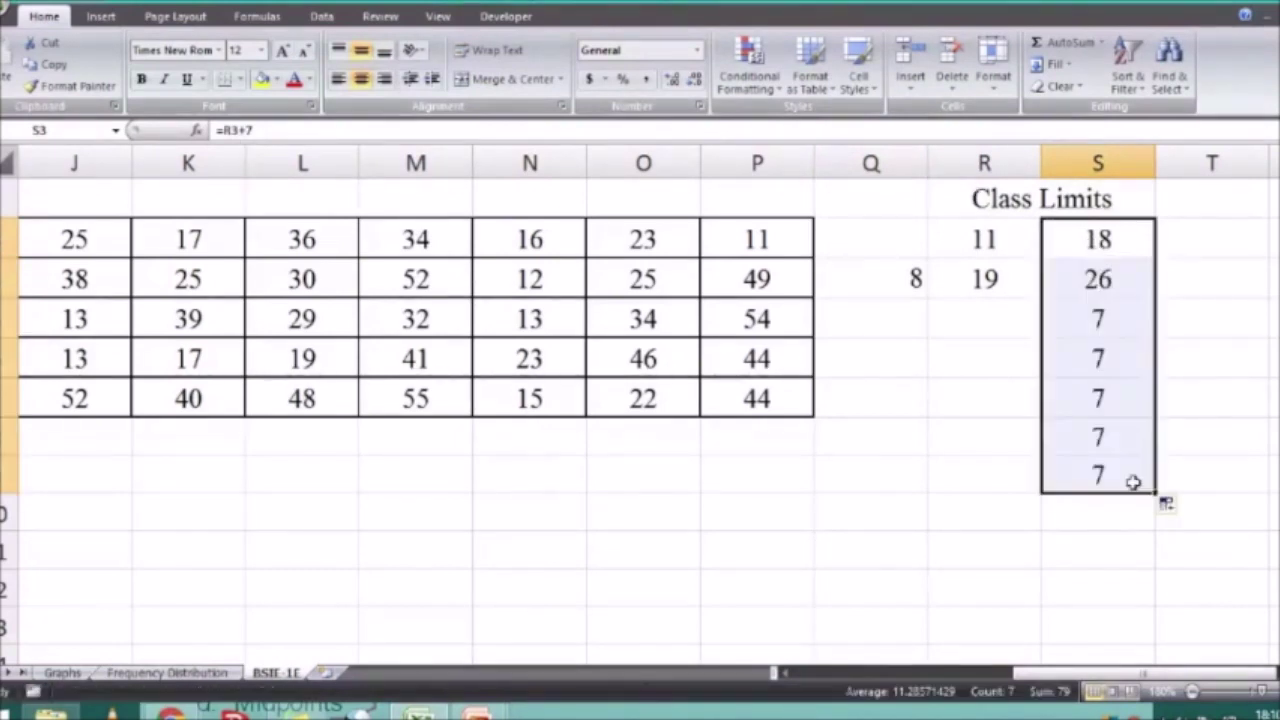
{"action": "left_click", "coordinate": [1195, 325]}
{"action": "left_click", "coordinate": [983, 279]}
{"action": "left_click_drag", "start_coordinate": [1040, 297], "coordinate": [1055, 512]}
{"action": "left_click", "coordinate": [1070, 536]}
{"action": "left_click", "coordinate": [889, 278]}
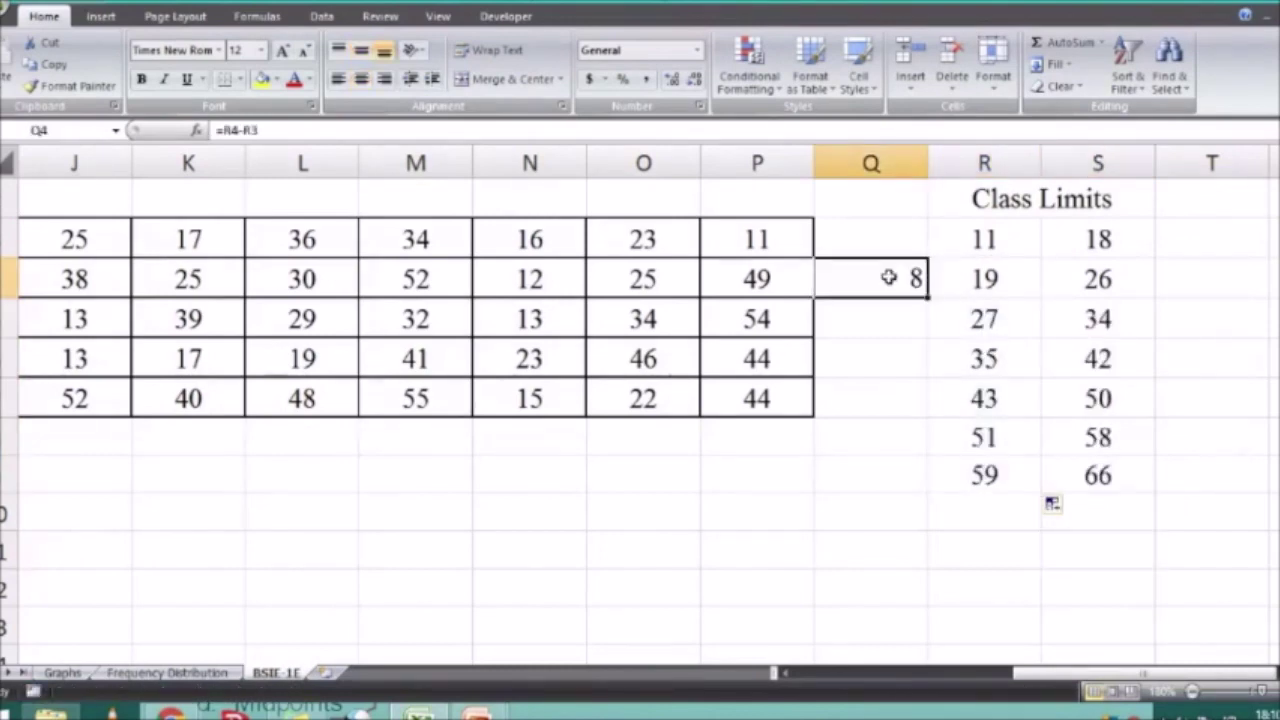
{"action": "key", "text": "Delete"}
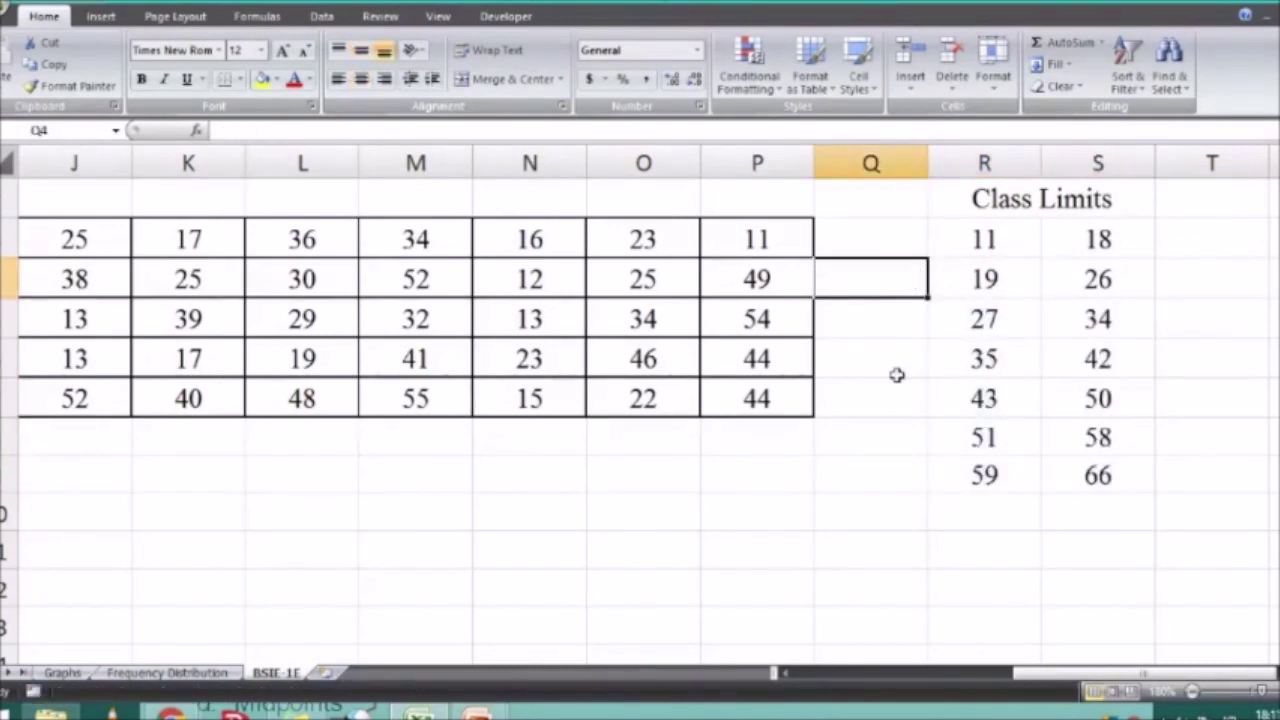
Extend the upper and lower class limits in columns R and S down to row 13
{"action": "left_click", "coordinate": [1071, 474]}
{"action": "left_click_drag", "start_coordinate": [1158, 500], "coordinate": [1095, 625]}
{"action": "left_click", "coordinate": [1137, 472]}
{"action": "left_click", "coordinate": [1016, 466]}
{"action": "left_click_drag", "start_coordinate": [1041, 496], "coordinate": [1045, 628]}
{"action": "left_click", "coordinate": [831, 531]}
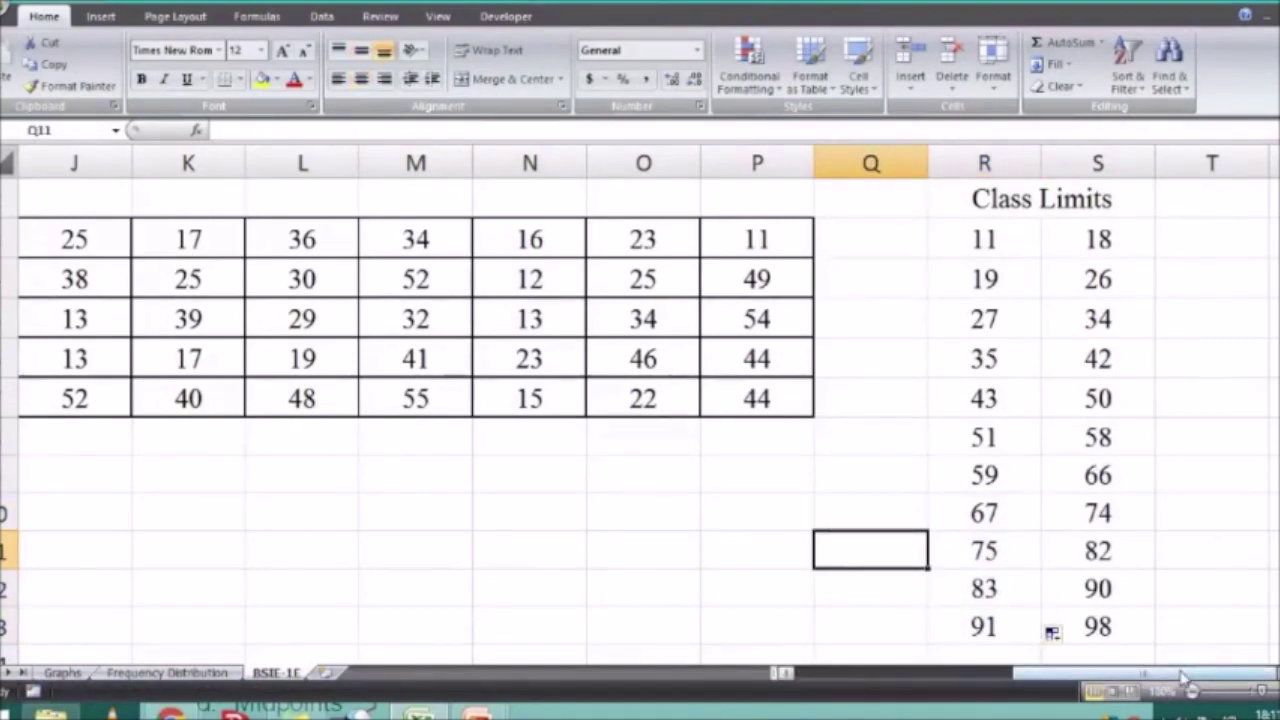
Compute the highest value of the age data in K10 with =MAX(G3:P7)
{"action": "left_click_drag", "start_coordinate": [1183, 678], "coordinate": [965, 678]}
{"action": "left_click", "coordinate": [1040, 512]}
{"action": "left_click", "coordinate": [968, 560]}
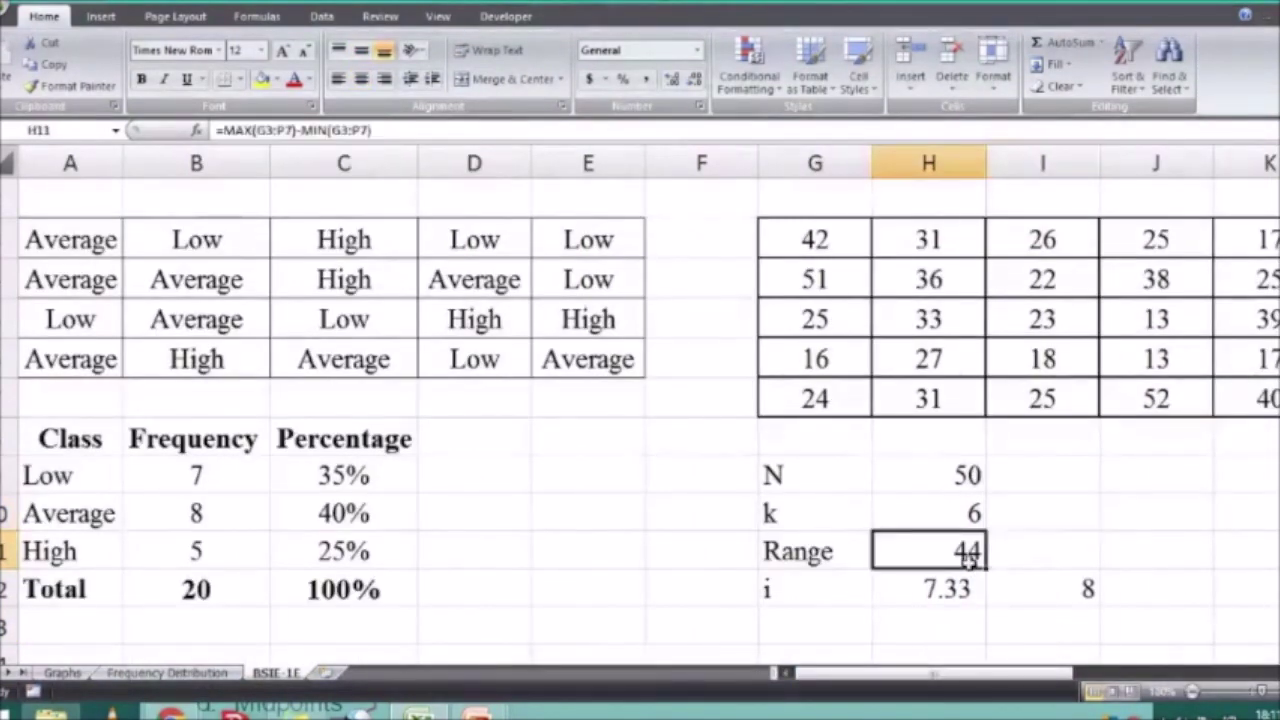
{"action": "left_click", "coordinate": [1196, 500]}
{"action": "left_click_drag", "start_coordinate": [1045, 678], "coordinate": [1195, 678]}
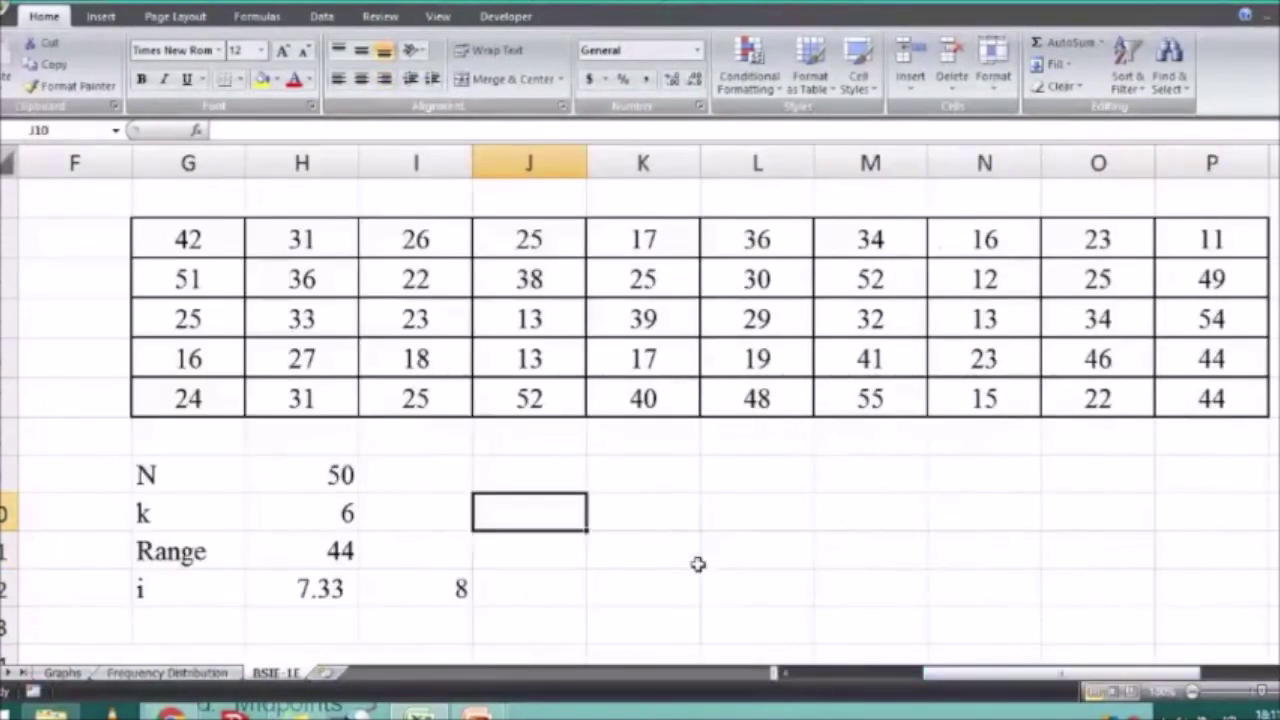
{"action": "left_click", "coordinate": [652, 516]}
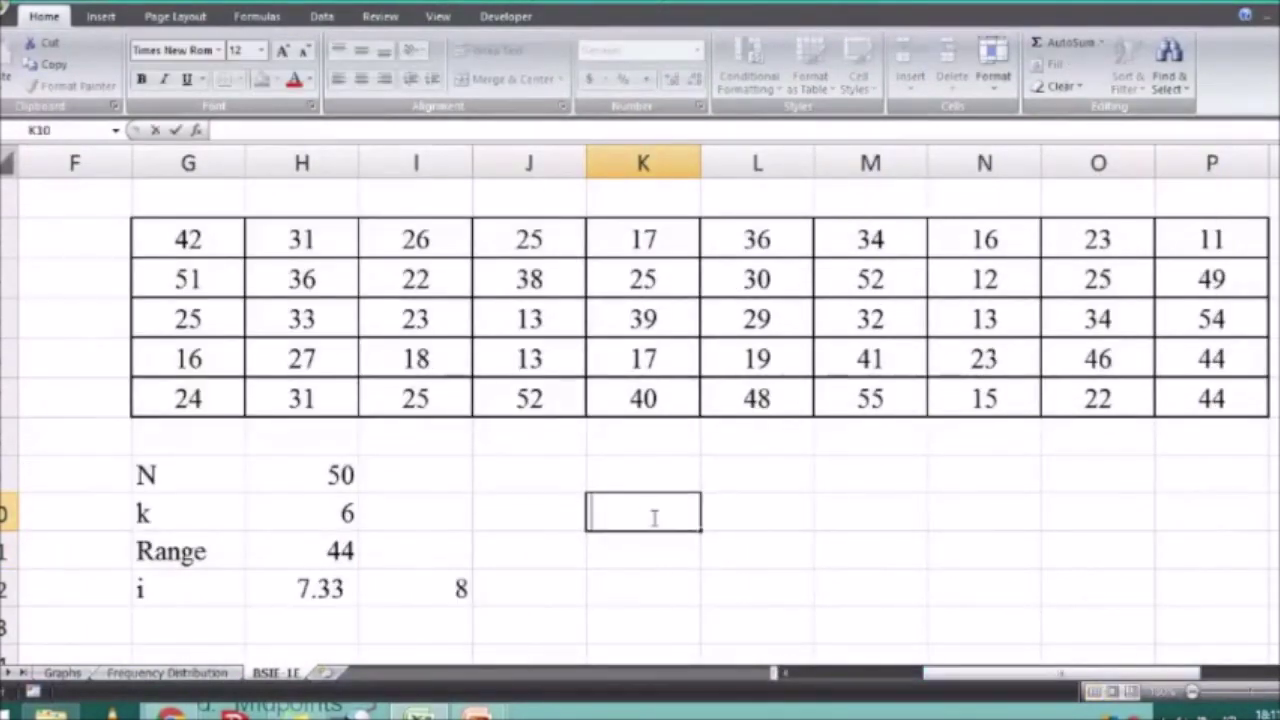
{"action": "type", "text": "=max"}
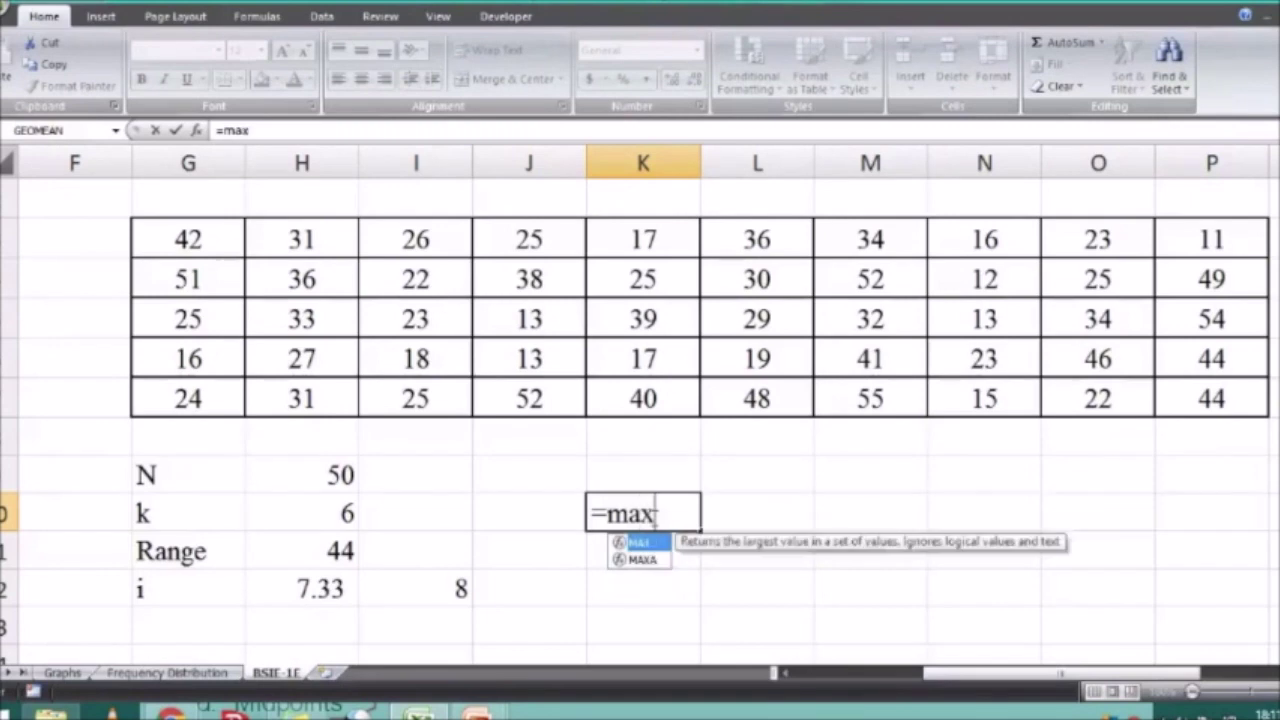
{"action": "double_click", "coordinate": [648, 545]}
{"action": "left_click_drag", "start_coordinate": [188, 240], "coordinate": [1210, 398]}
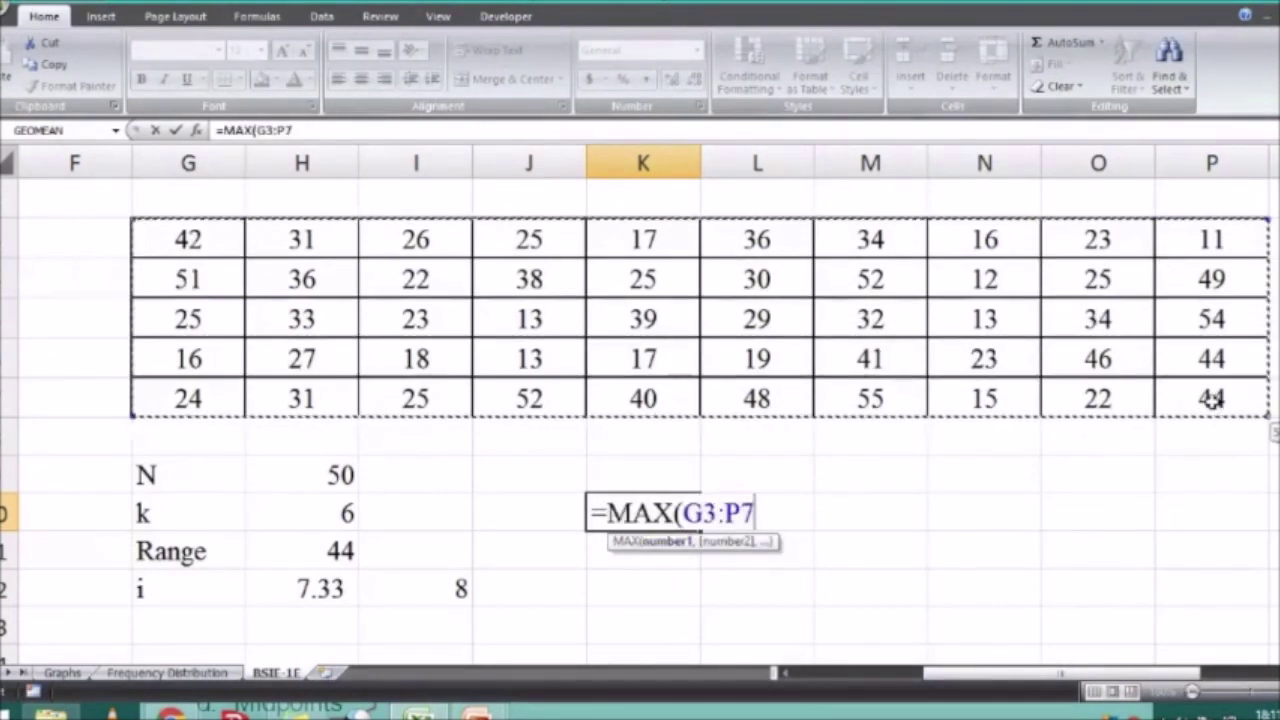
{"action": "key", "text": "Return"}
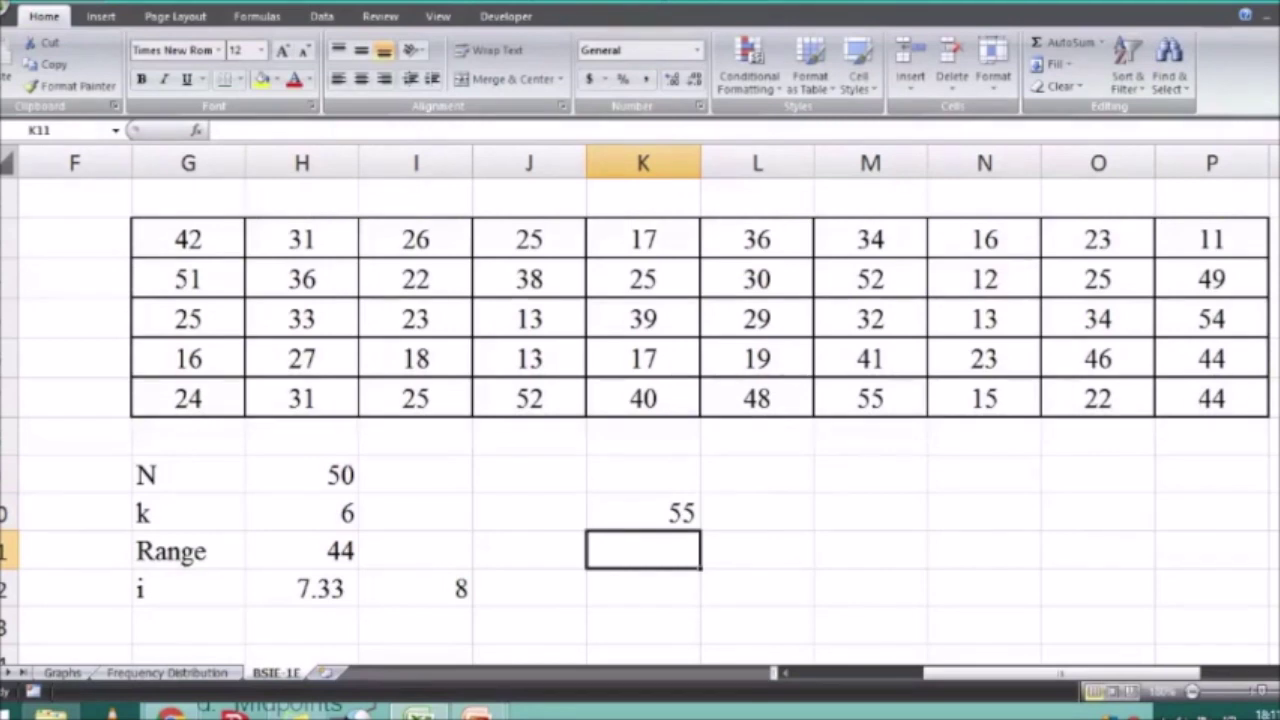
Label J10 as max and J11 as min, and enter the minimum 11 in K11
{"action": "left_click", "coordinate": [540, 514]}
{"action": "type", "text": "max"}
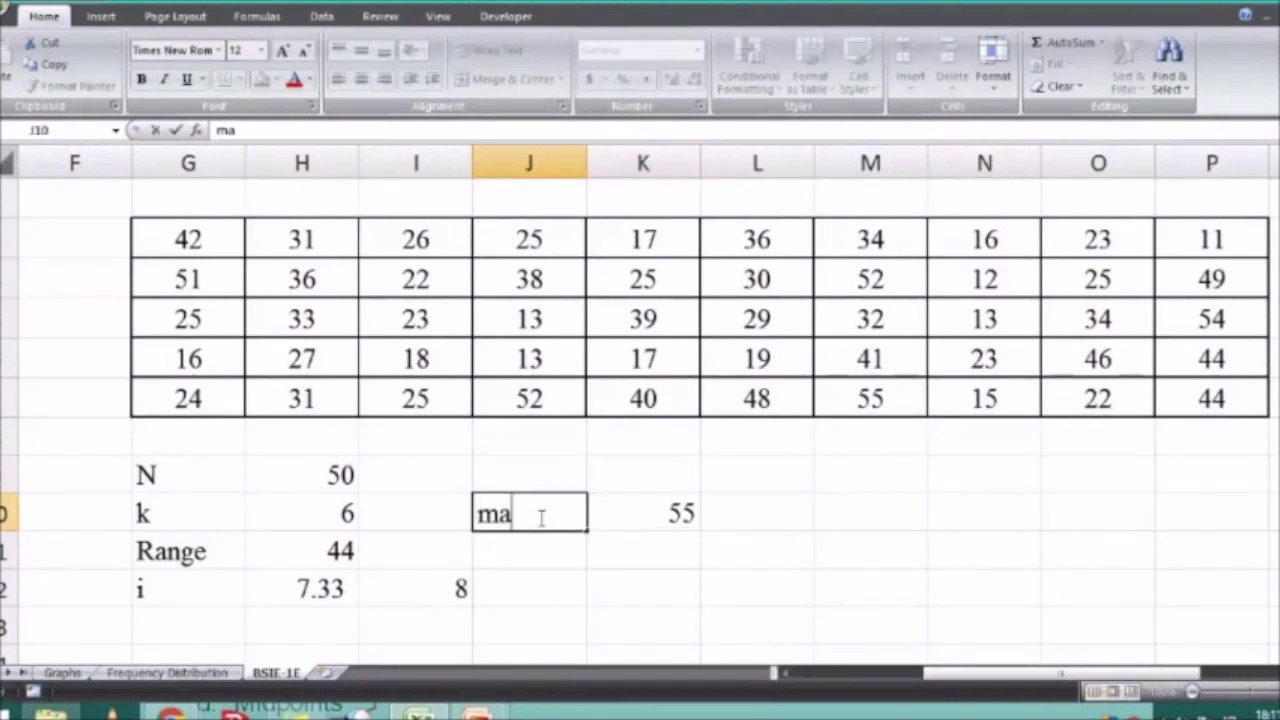
{"action": "key", "text": "Return"}
{"action": "type", "text": "min"}
{"action": "key", "text": "Return"}
{"action": "key", "text": "Up"}
{"action": "key", "text": "Right"}
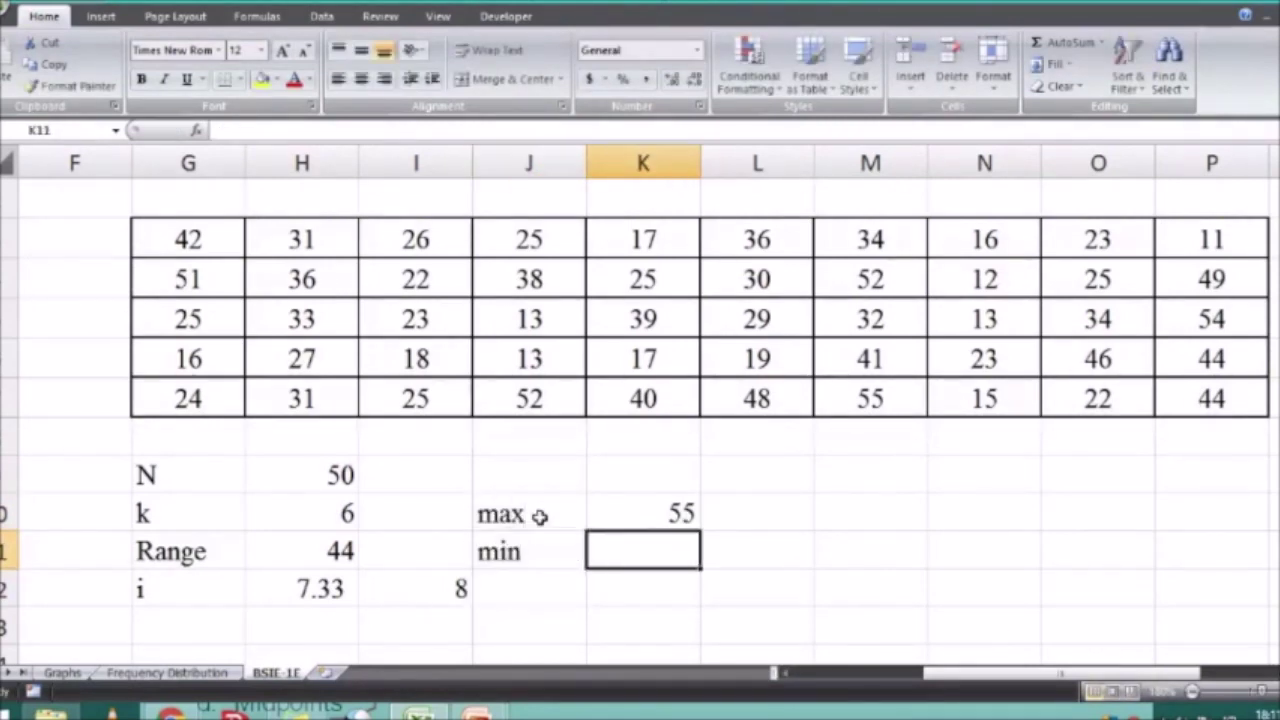
{"action": "type", "text": "11"}
{"action": "key", "text": "Return"}
{"action": "left_click", "coordinate": [1038, 518]}
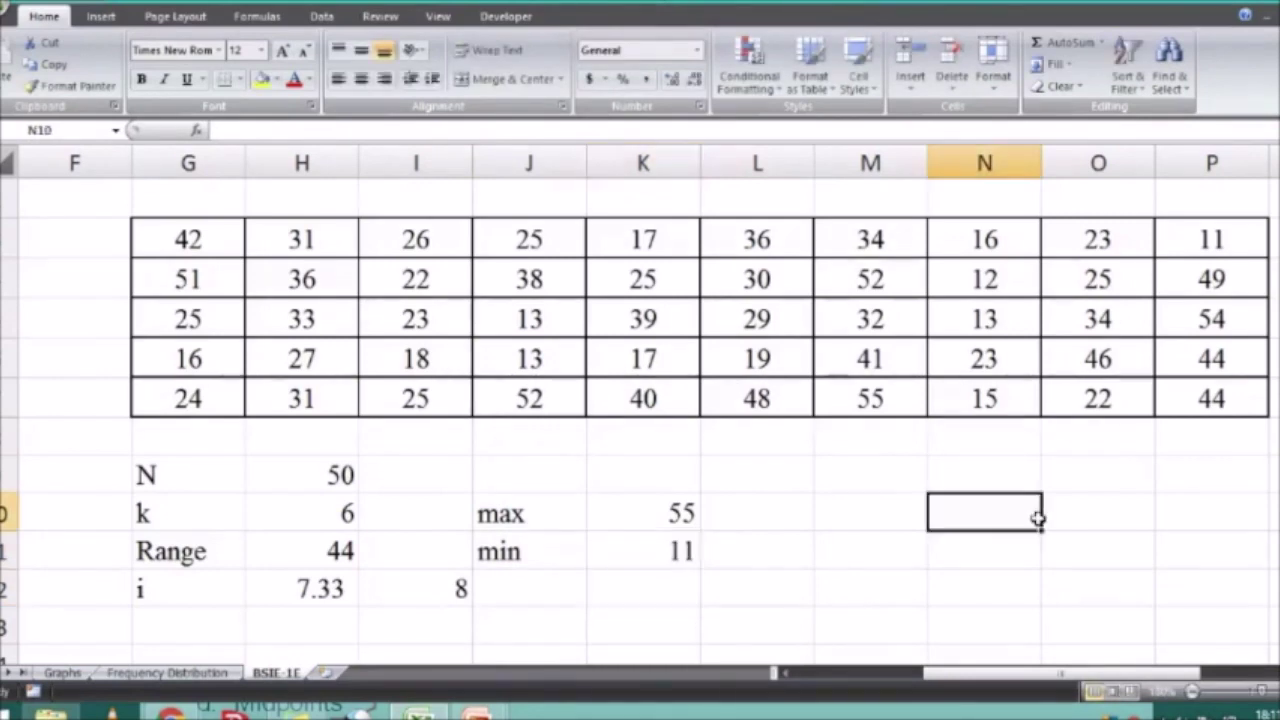
Delete the surplus class limits in R9:S13, keeping the 51–58 class as the last row
{"action": "left_click_drag", "start_coordinate": [1076, 672], "coordinate": [1150, 672]}
{"action": "left_click", "coordinate": [1023, 620]}
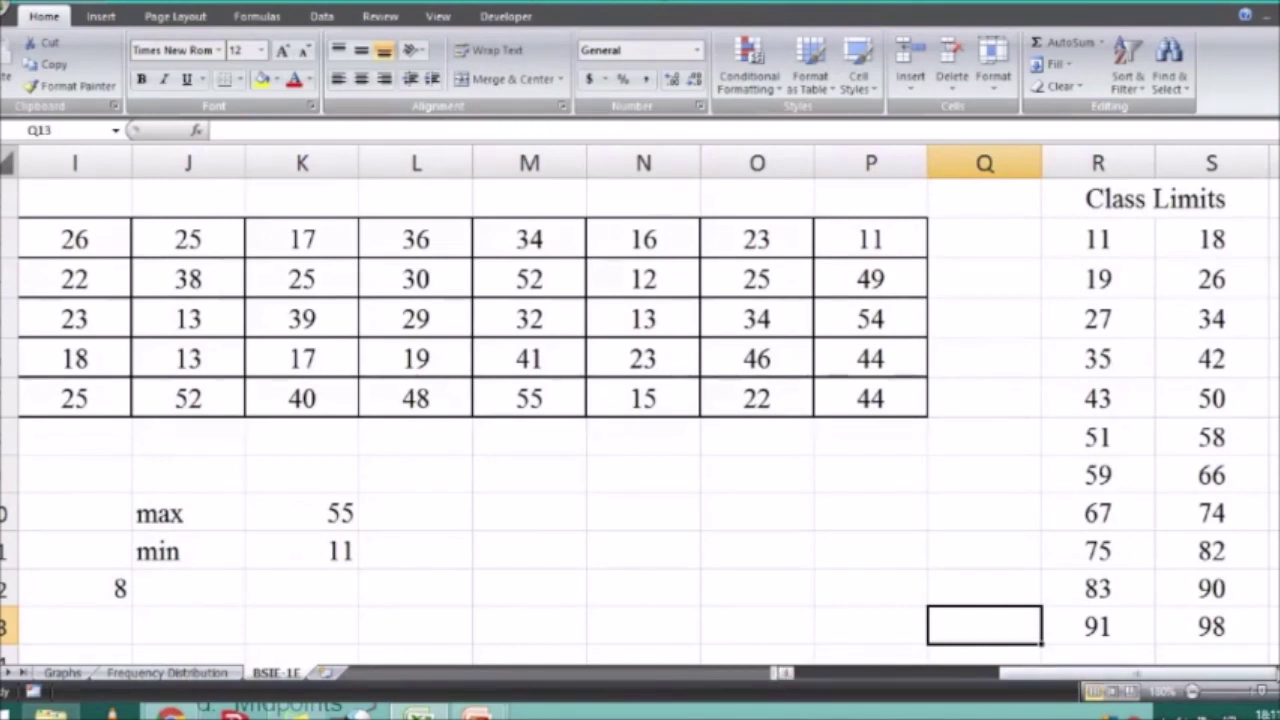
{"action": "scroll", "coordinate": [671, 617], "scroll_direction": "right", "scroll_amount": 2}
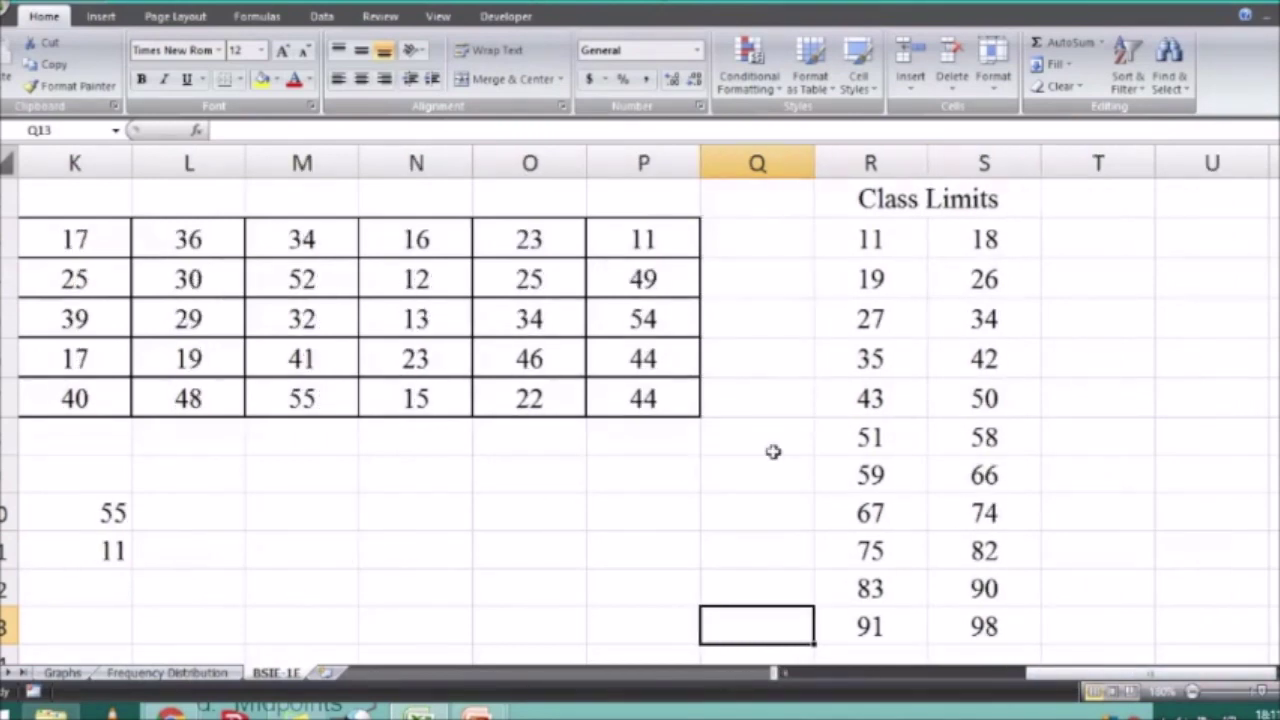
{"action": "left_click_drag", "start_coordinate": [840, 437], "coordinate": [986, 440]}
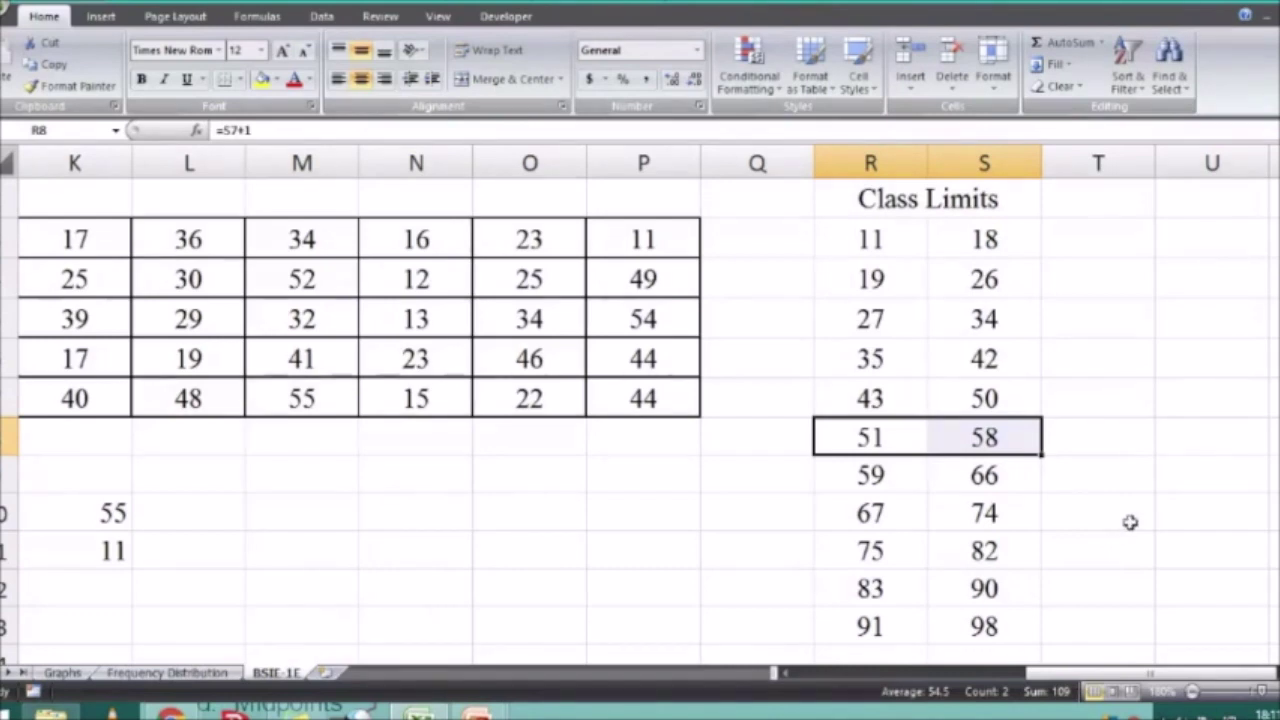
{"action": "left_click_drag", "start_coordinate": [1166, 279], "coordinate": [1150, 279]}
{"action": "left_click_drag", "start_coordinate": [860, 493], "coordinate": [1003, 627]}
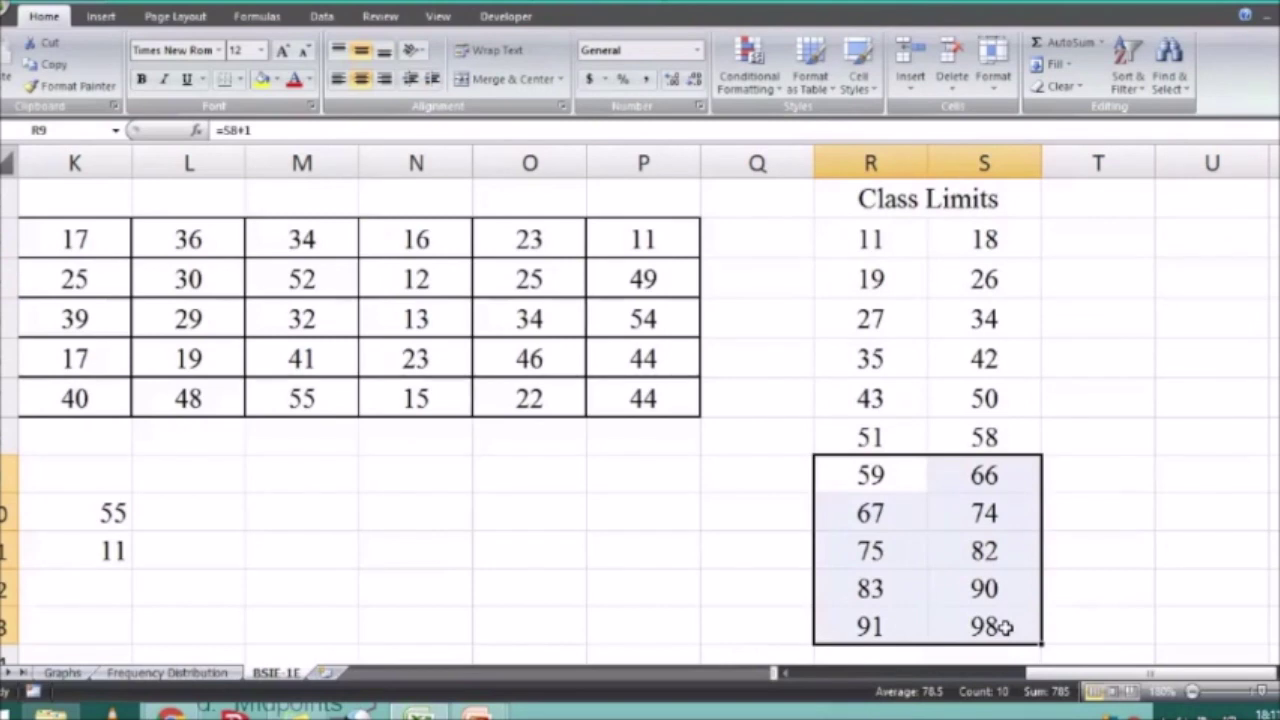
{"action": "key", "text": "Delete"}
{"action": "left_click", "coordinate": [1133, 503]}
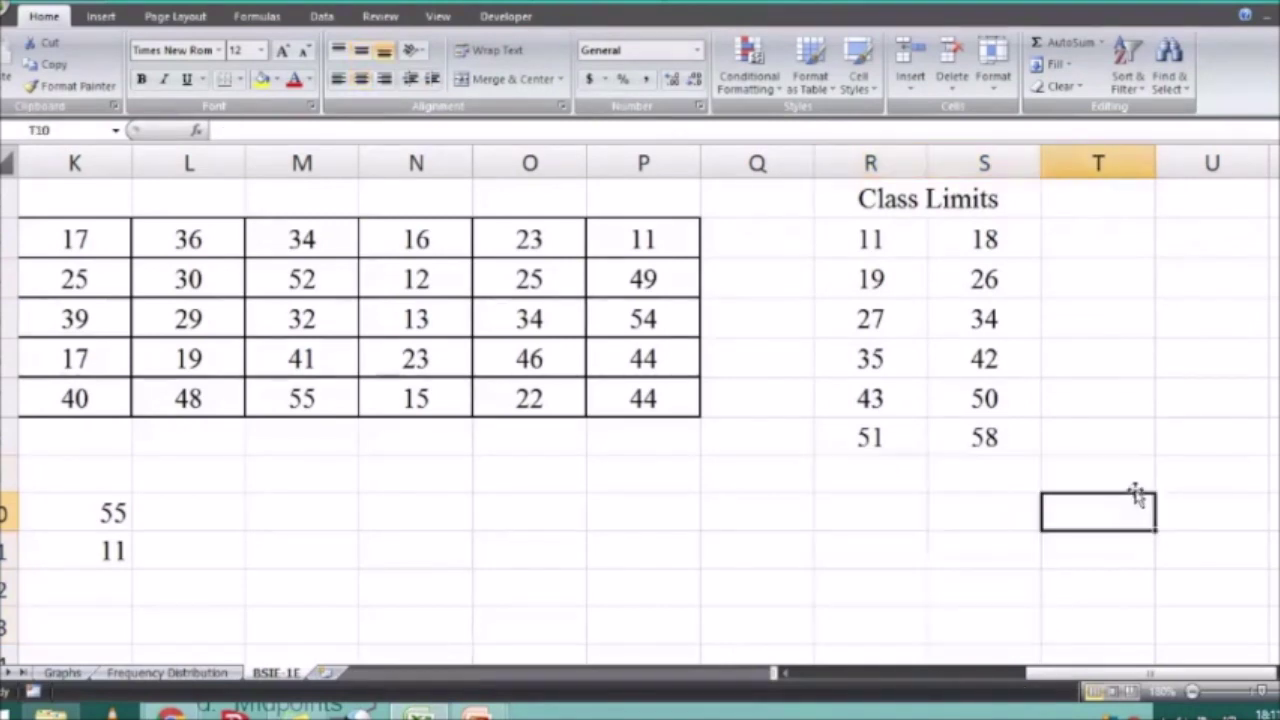
Go through the class limit rows against k, and highlight the k row in G10:H10 with yellow fill
{"action": "left_click_drag", "start_coordinate": [903, 237], "coordinate": [965, 240]}
{"action": "left_click_drag", "start_coordinate": [889, 280], "coordinate": [934, 291]}
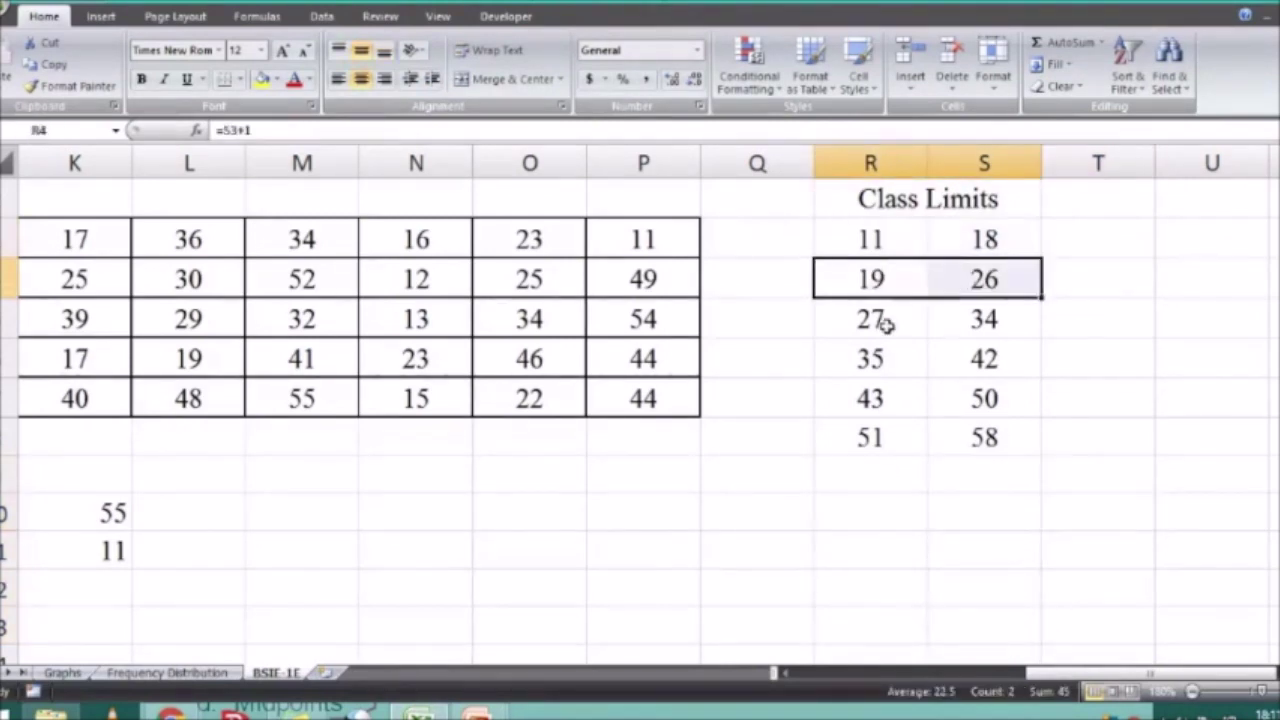
{"action": "left_click_drag", "start_coordinate": [887, 326], "coordinate": [987, 323]}
{"action": "left_click_drag", "start_coordinate": [903, 363], "coordinate": [946, 429]}
{"action": "left_click_drag", "start_coordinate": [1035, 673], "coordinate": [790, 673]}
{"action": "left_click", "coordinate": [620, 467]}
{"action": "left_click_drag", "start_coordinate": [770, 505], "coordinate": [950, 508]}
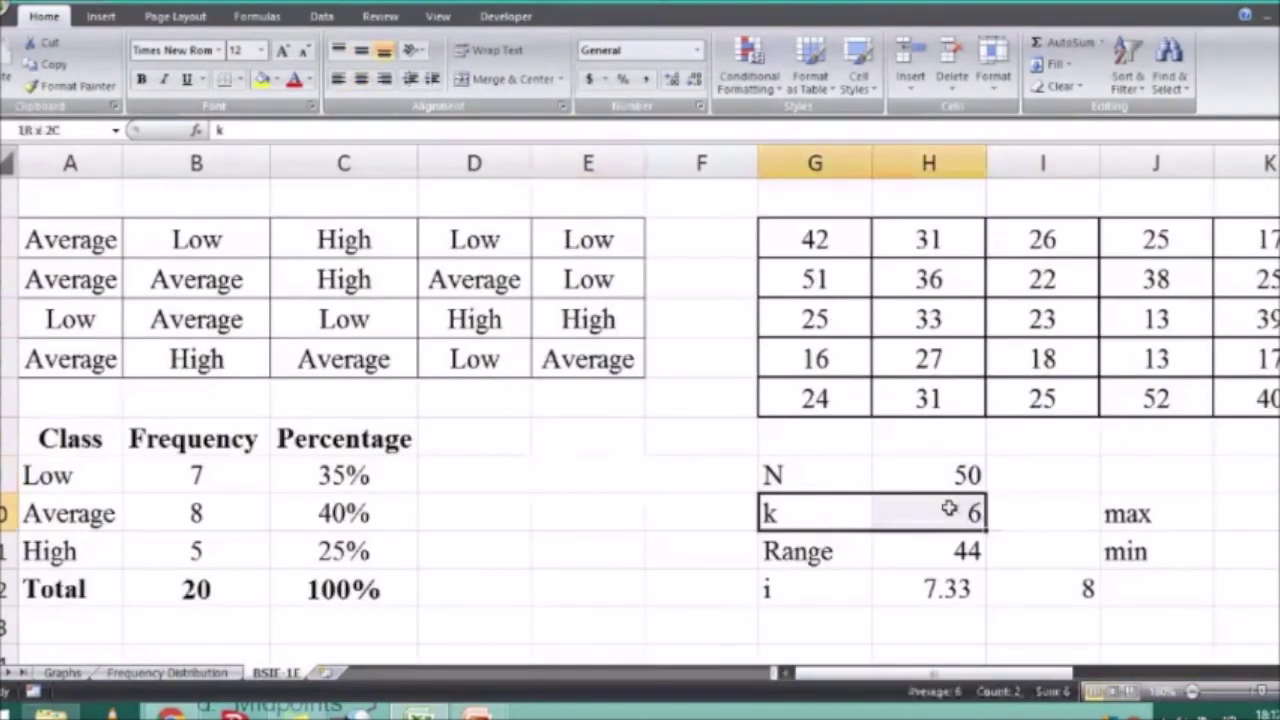
{"action": "left_click", "coordinate": [262, 80]}
{"action": "left_click", "coordinate": [511, 493]}
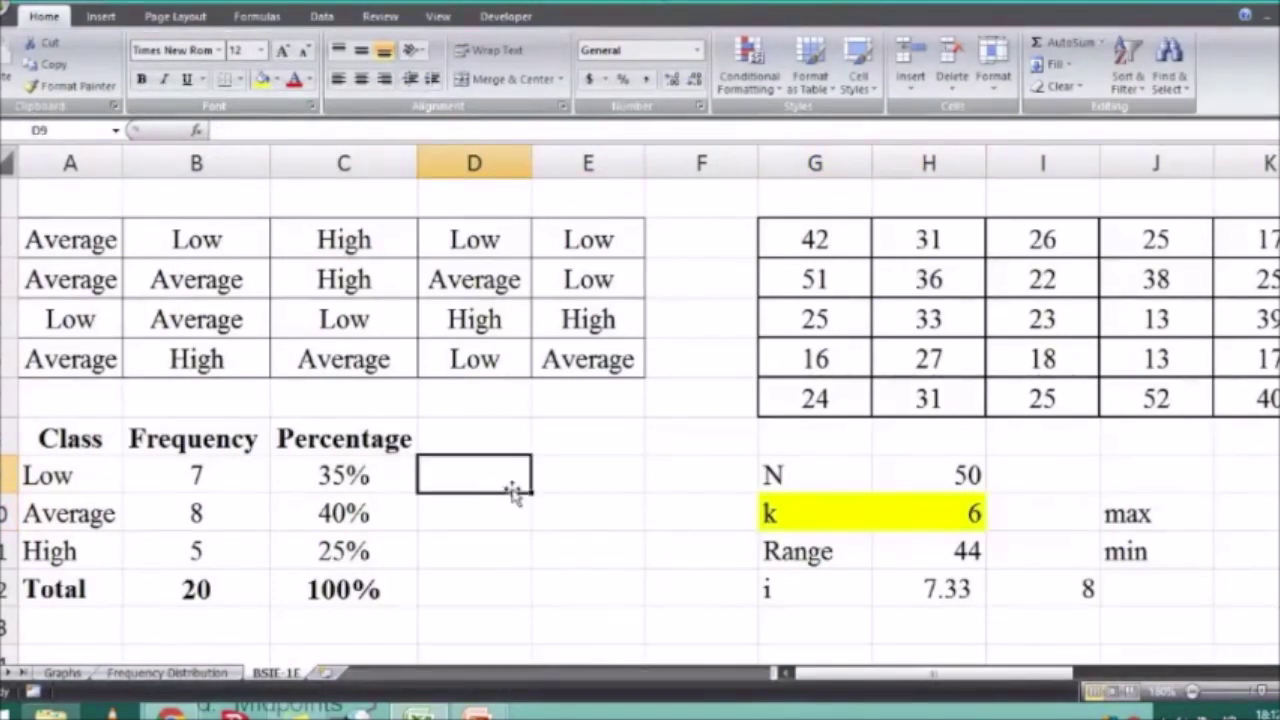
{"action": "scroll", "coordinate": [866, 571], "scroll_direction": "down", "scroll_amount": 1}
{"action": "left_click_drag", "start_coordinate": [880, 673], "coordinate": [1215, 610]}
{"action": "left_click", "coordinate": [1211, 474]}
{"action": "scroll", "coordinate": [1229, 374], "scroll_direction": "up", "scroll_amount": 1}
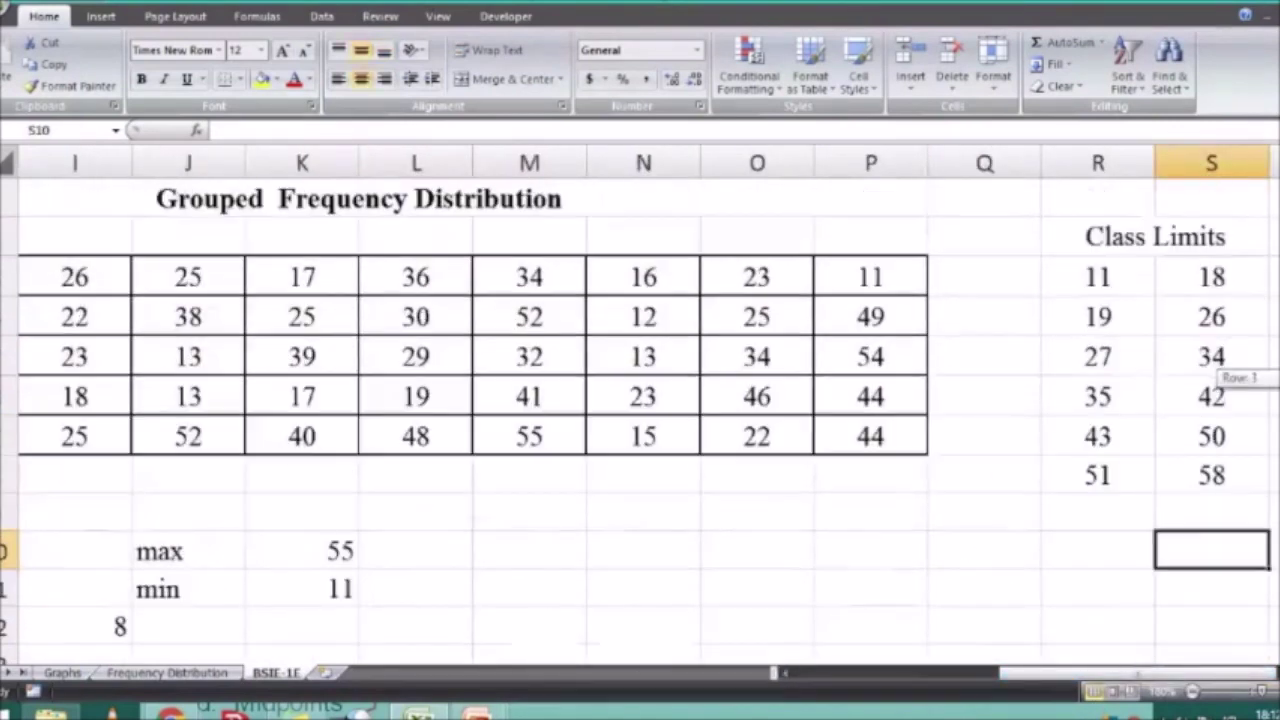
Go through the lower class limits in R3:R8 one by one
{"action": "left_click", "coordinate": [1120, 280]}
{"action": "left_click", "coordinate": [1126, 319]}
{"action": "left_click", "coordinate": [1120, 357]}
{"action": "left_click", "coordinate": [1118, 395]}
{"action": "left_click", "coordinate": [1110, 436]}
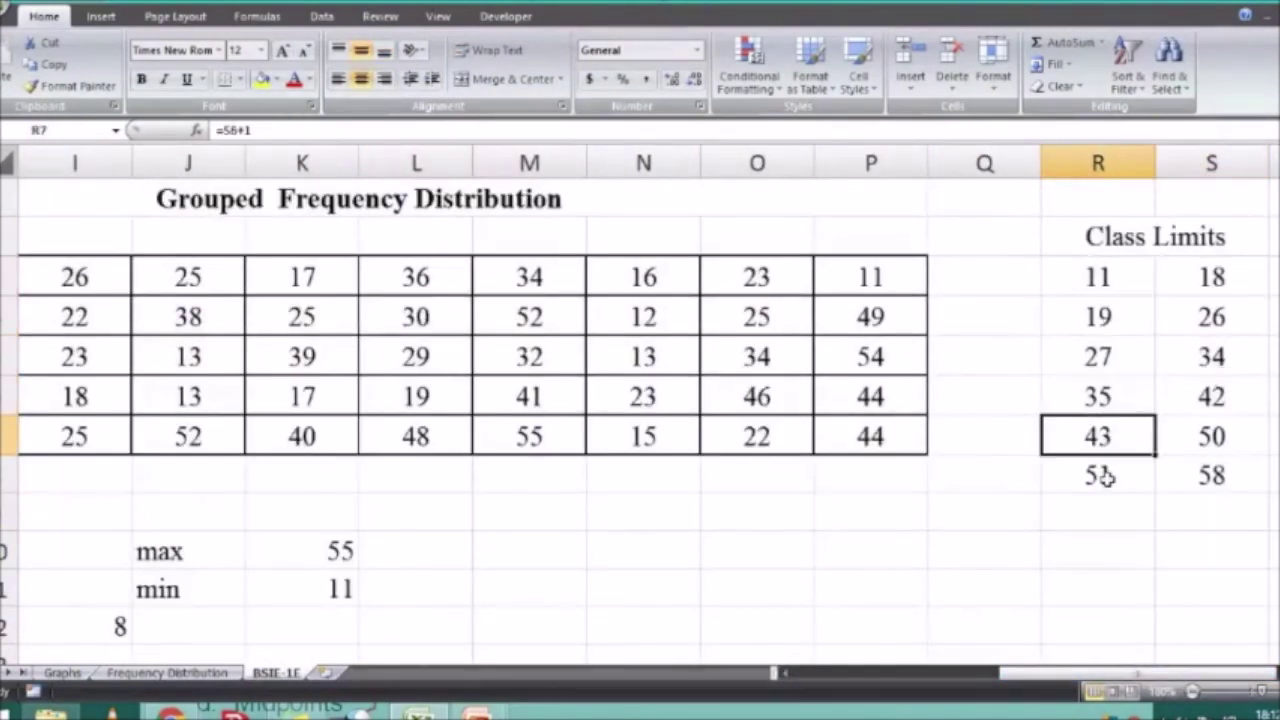
{"action": "left_click", "coordinate": [1103, 480]}
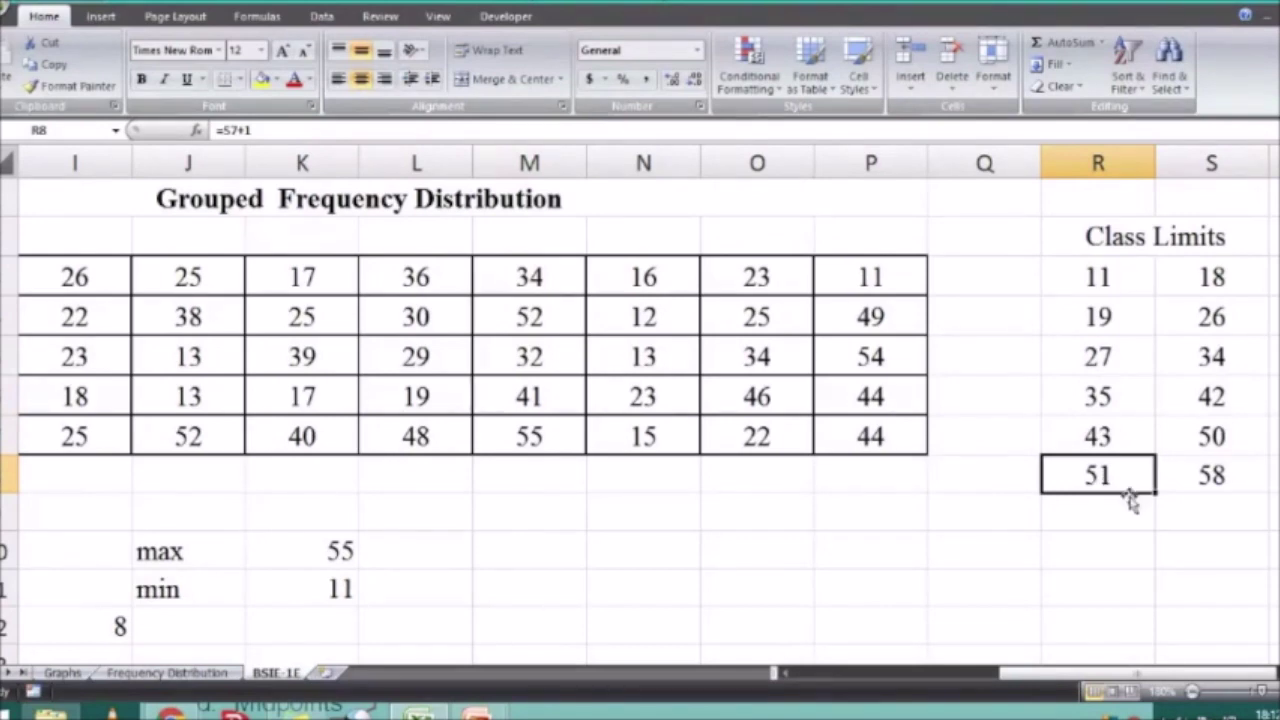
{"action": "left_click", "coordinate": [950, 508]}
Copy the merged Class Limits heading from R2:S2 into T2:U2
{"action": "scroll", "coordinate": [640, 400], "scroll_direction": "right", "scroll_amount": 6}
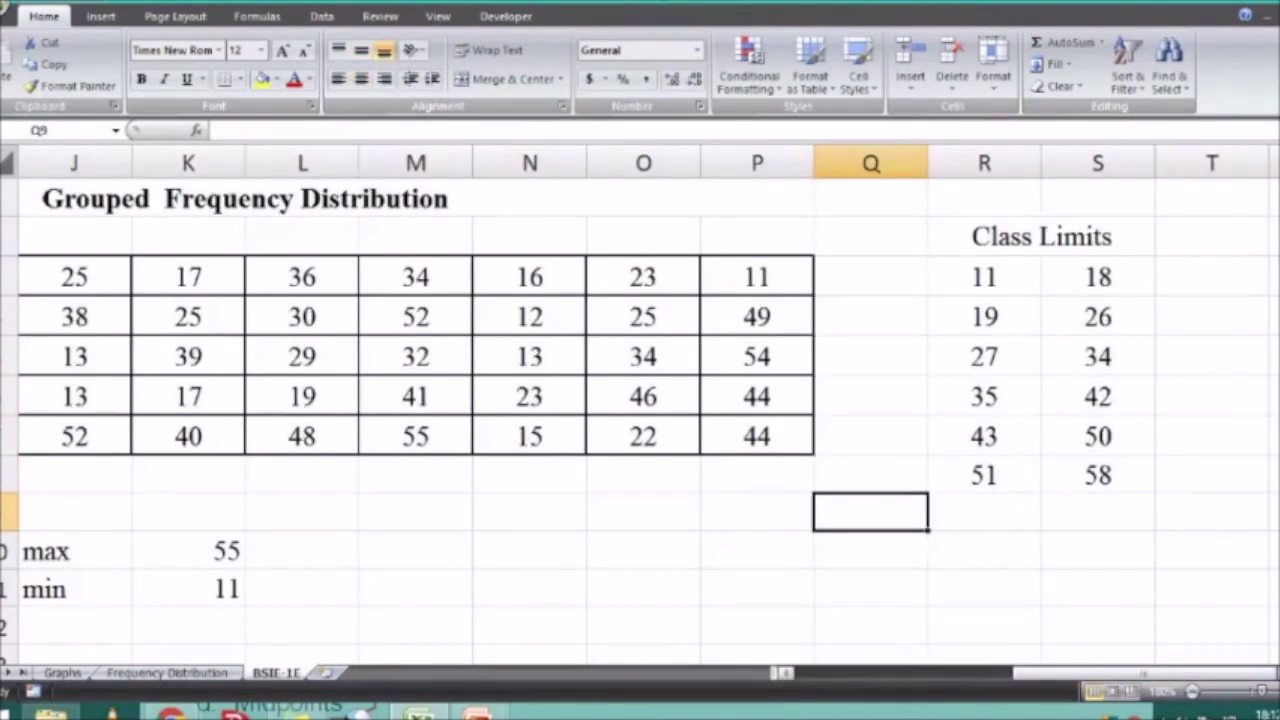
{"action": "left_click", "coordinate": [996, 498]}
{"action": "left_click", "coordinate": [650, 244]}
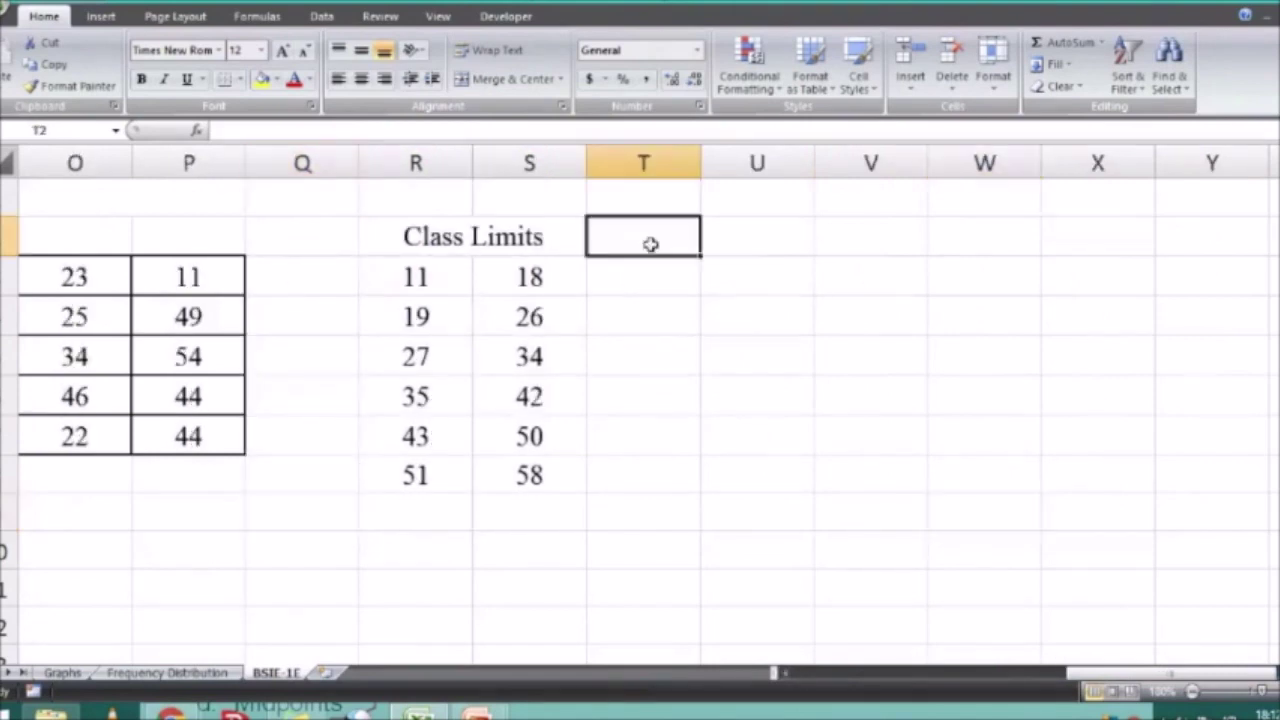
{"action": "key", "text": "Left"}
{"action": "key", "text": "ctrl+c"}
{"action": "key", "text": "Right"}
{"action": "key", "text": "ctrl+v"}
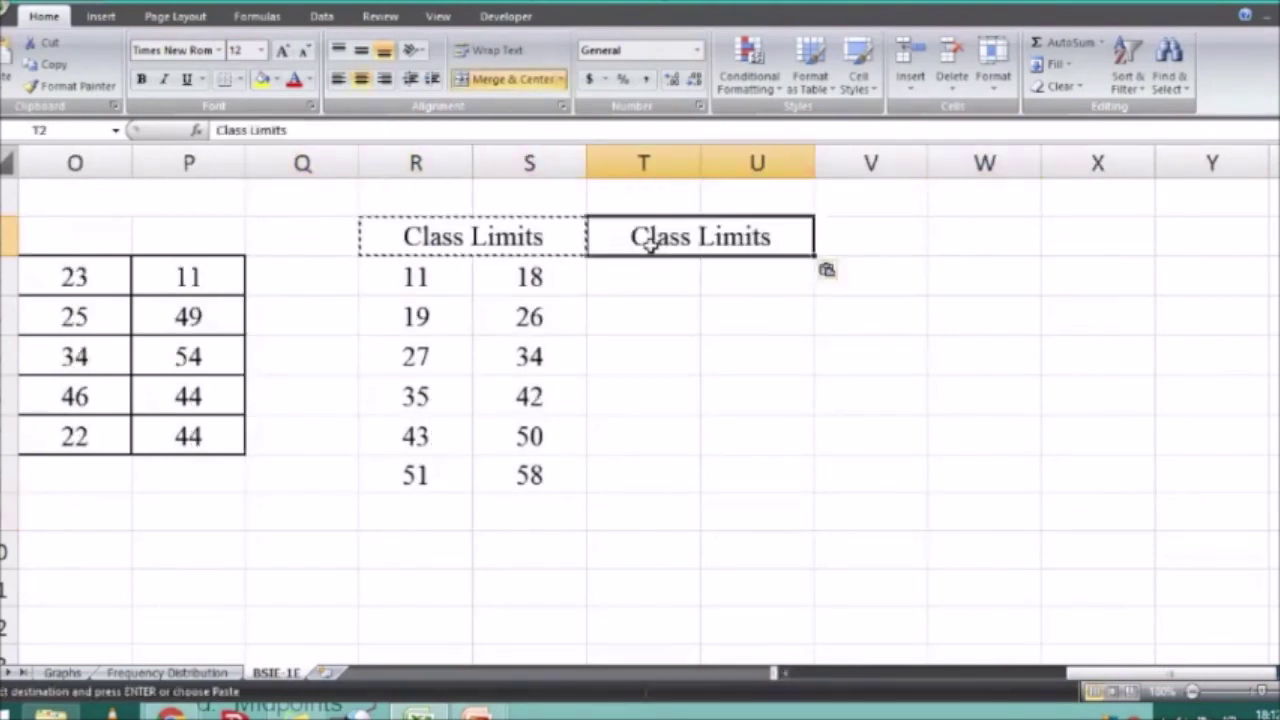
{"action": "left_click", "coordinate": [874, 432]}
{"action": "key", "text": "Escape"}
Change the copied heading in T2:U2 to Class Boundaries
{"action": "left_click", "coordinate": [760, 237]}
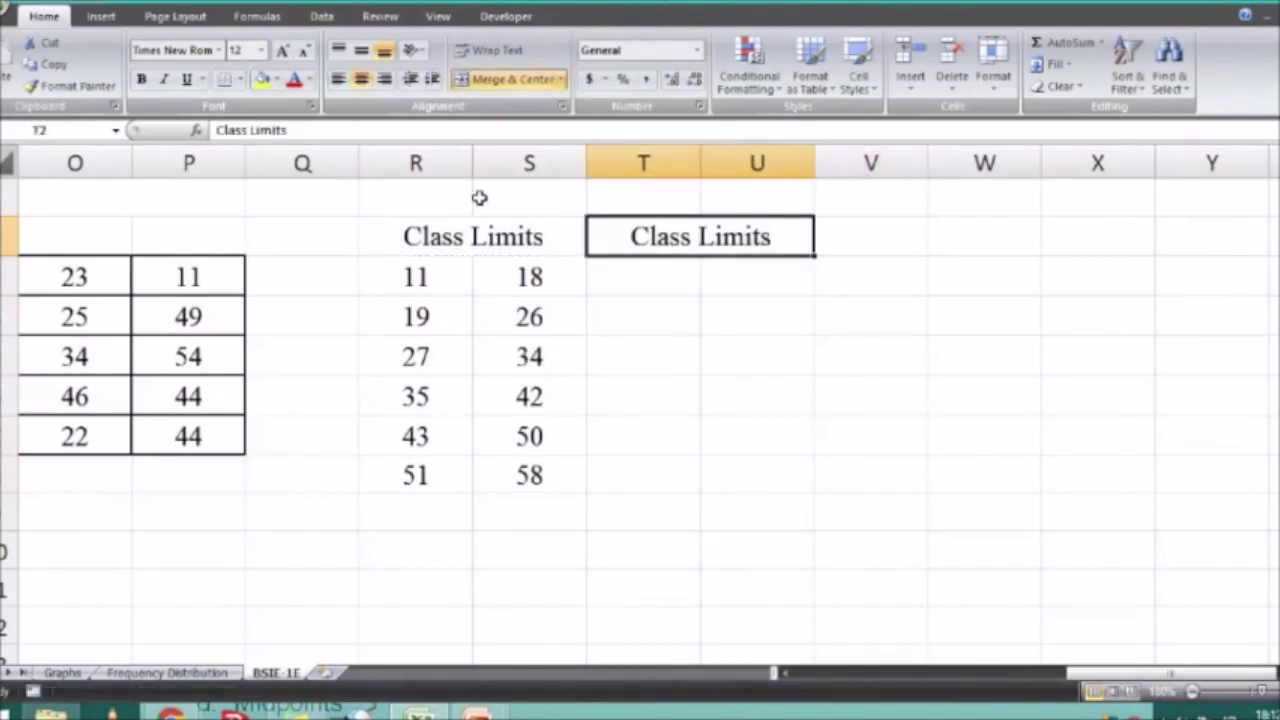
{"action": "key", "text": "F2"}
{"action": "key", "text": "BackSpace"}
{"action": "key", "text": "BackSpace"}
{"action": "key", "text": "BackSpace"}
{"action": "key", "text": "BackSpace"}
{"action": "key", "text": "BackSpace"}
{"action": "key", "text": "BackSpace"}
{"action": "key", "text": "BackSpace"}
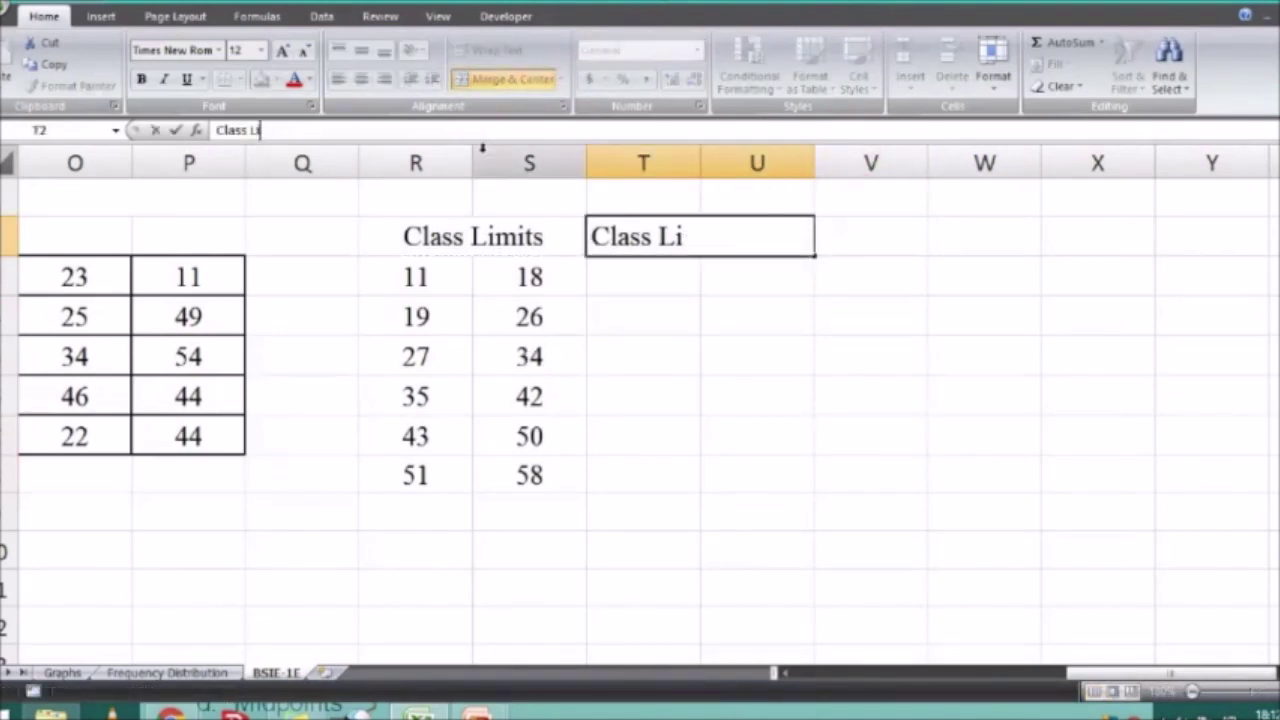
{"action": "type", "text": "Bouindaries"}
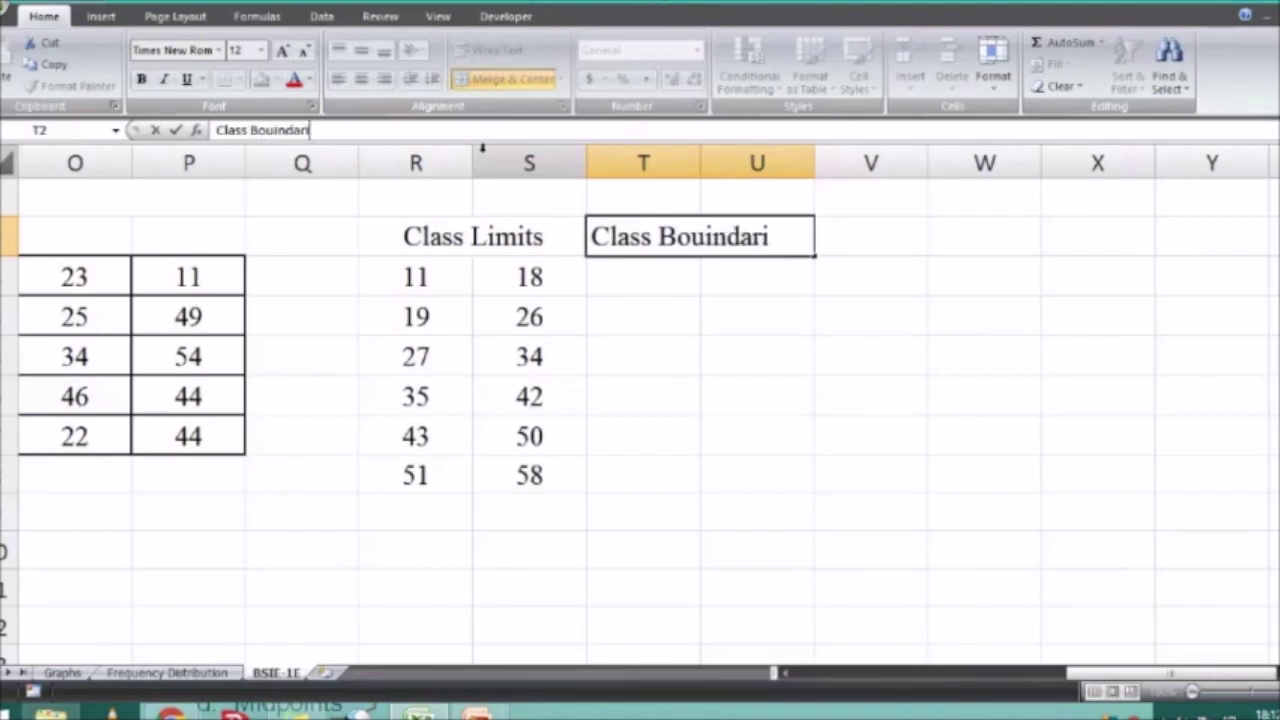
{"action": "key", "text": "BackSpace"}
{"action": "key", "text": "BackSpace"}
{"action": "key", "text": "BackSpace"}
{"action": "key", "text": "BackSpace"}
{"action": "key", "text": "BackSpace"}
{"action": "key", "text": "BackSpace"}
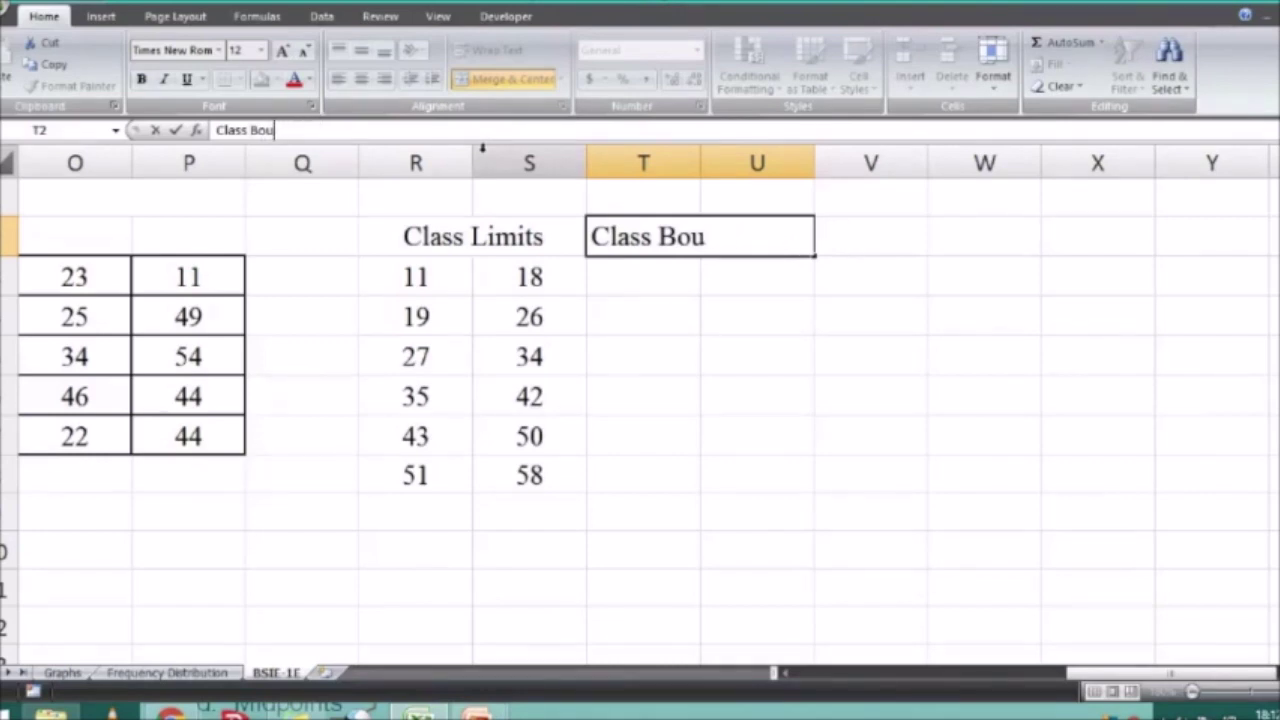
{"action": "type", "text": "ndar"}
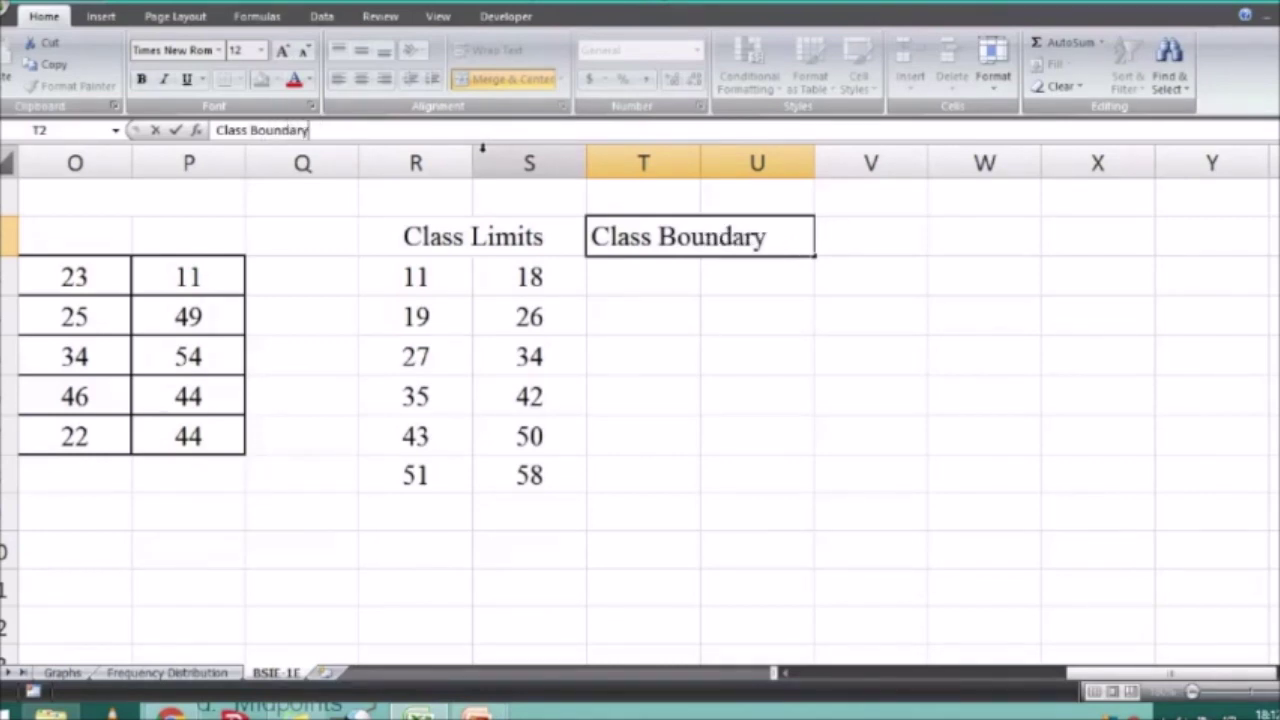
{"action": "type", "text": "ies"}
{"action": "key", "text": "Return"}
{"action": "key", "text": "Up"}
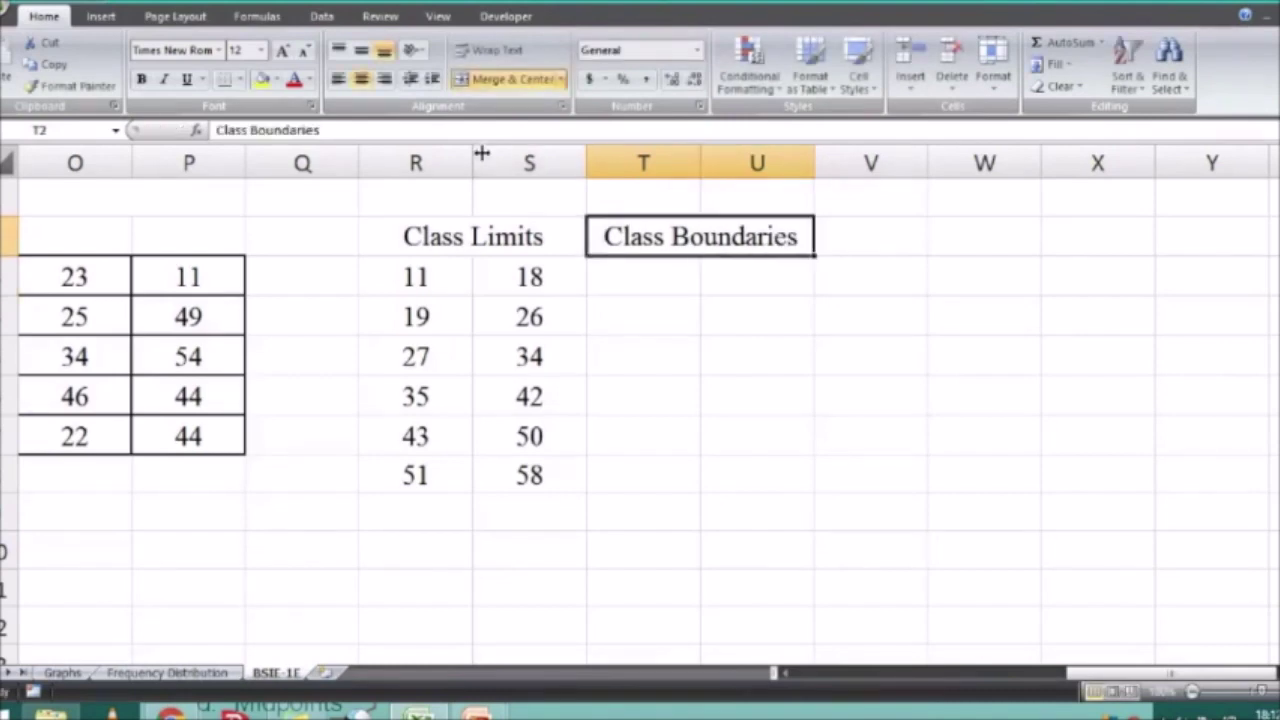
Calculate the first lower class boundary in T3 with =R3-0.5
{"action": "left_click", "coordinate": [688, 287]}
{"action": "type", "text": "="}
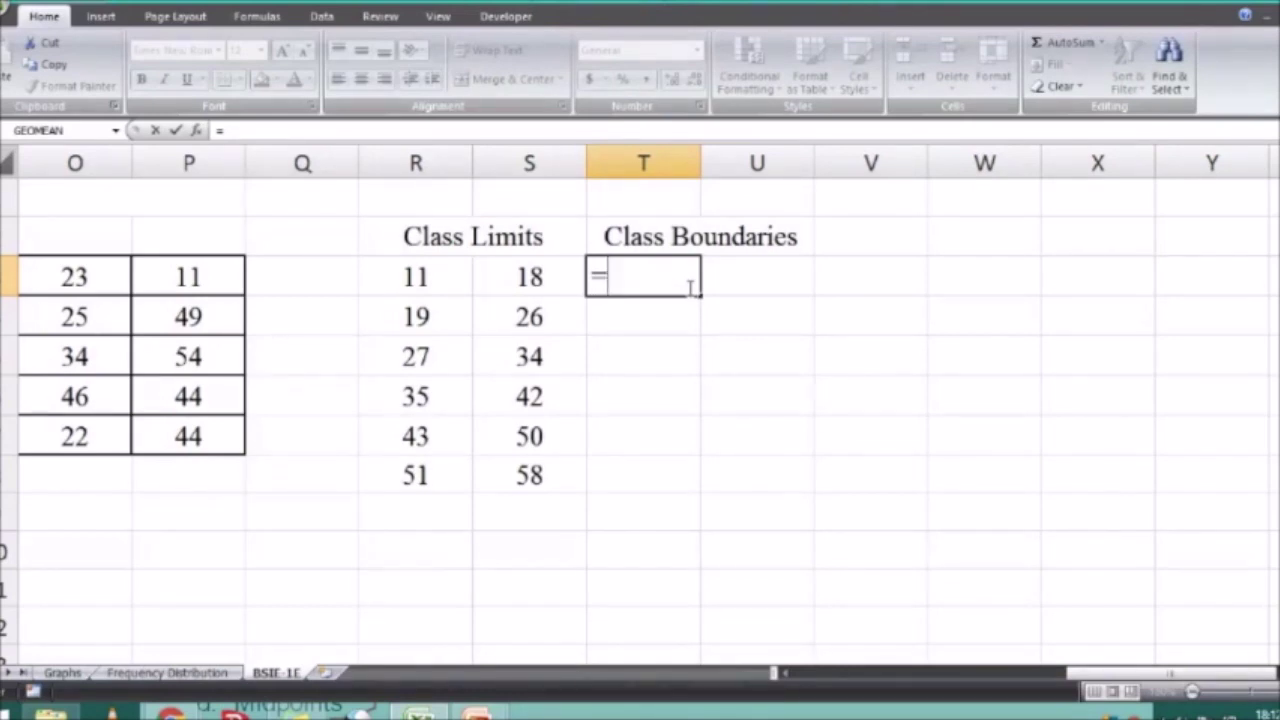
{"action": "key", "text": "Left"}
{"action": "key", "text": "Left"}
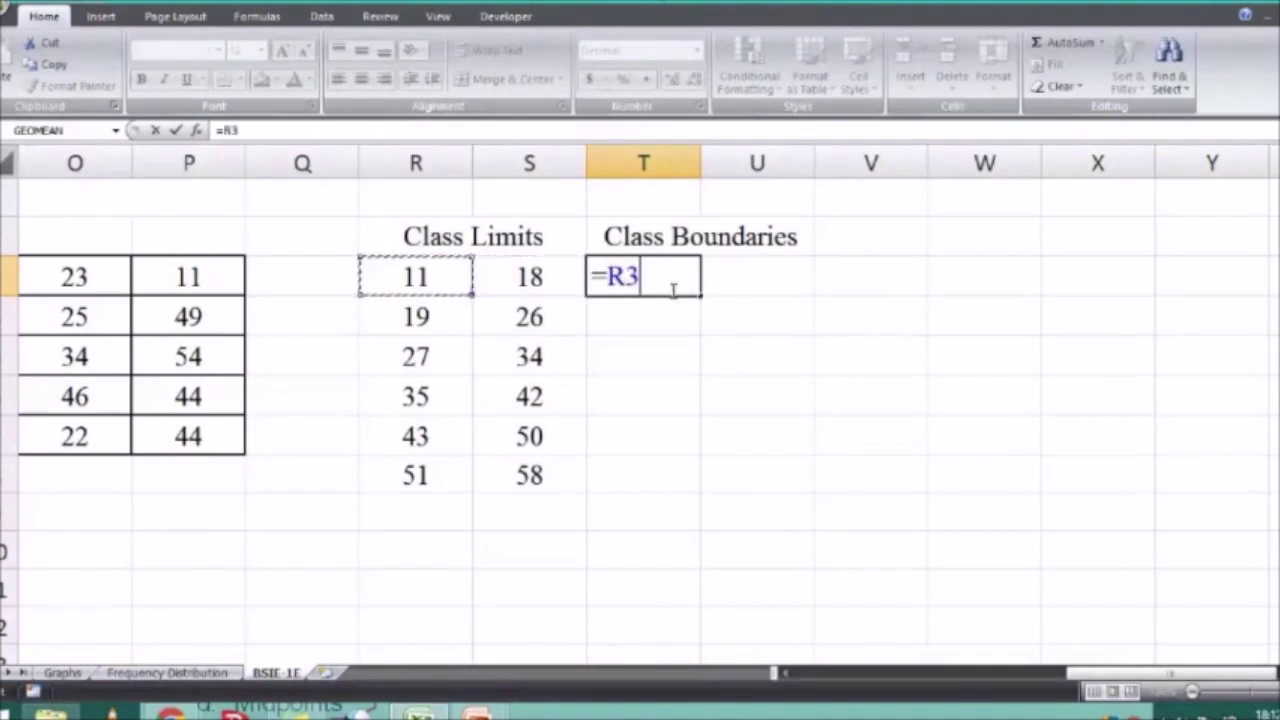
{"action": "type", "text": "-0.5"}
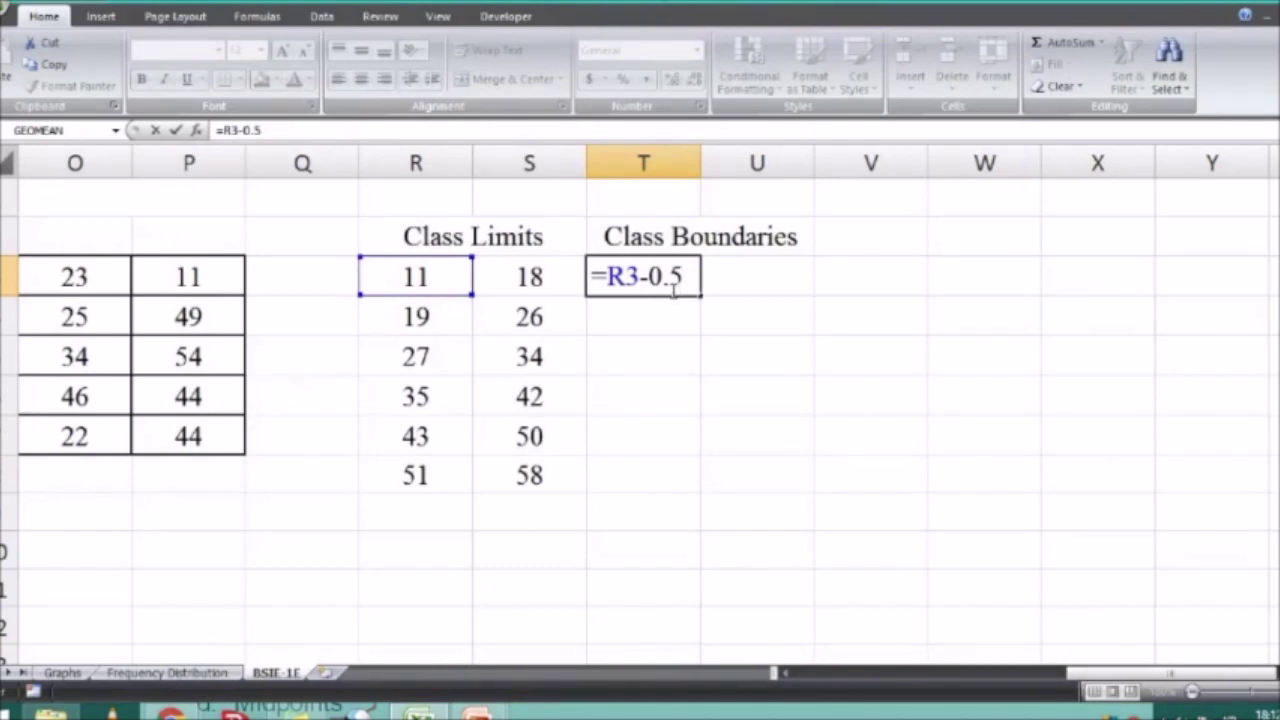
{"action": "key", "text": "Return"}
Copy the lower boundary formula from T3 into T4:T8 for the remaining classes
{"action": "left_click", "coordinate": [674, 287]}
{"action": "key", "text": "ctrl+c"}
{"action": "key", "text": "Down"}
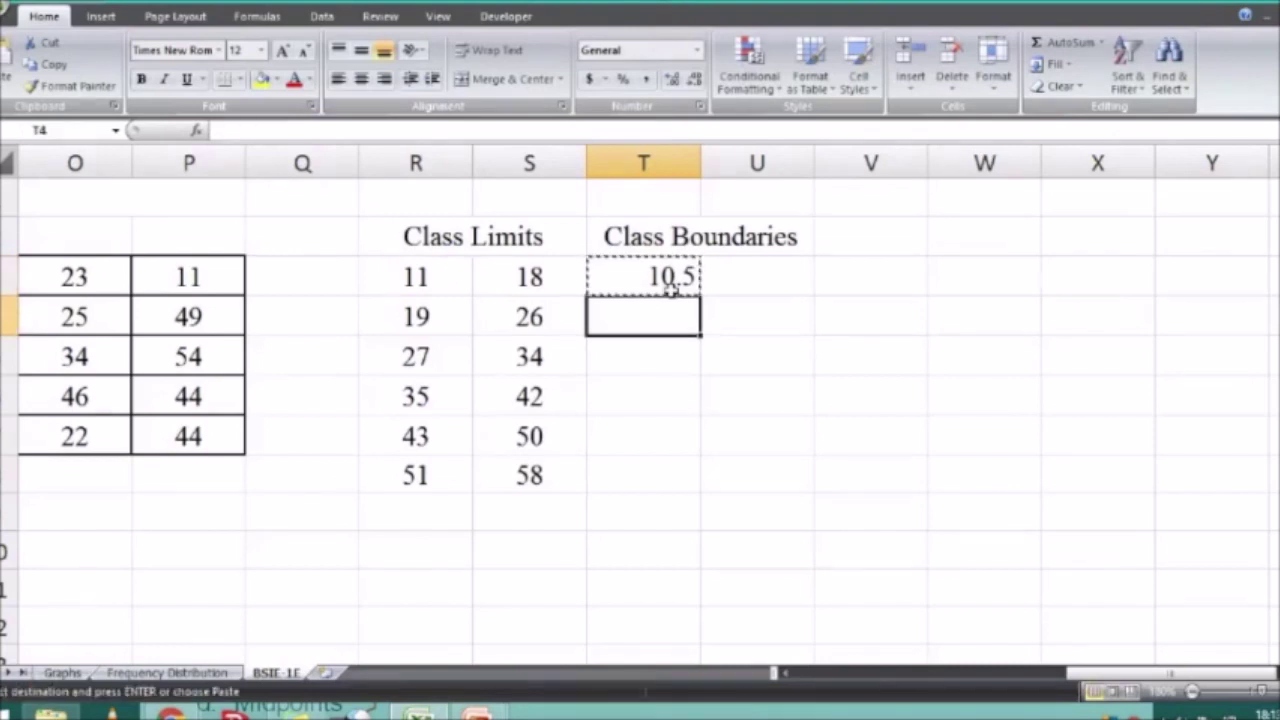
{"action": "key", "text": "shift+Down"}
{"action": "key", "text": "shift+Down"}
{"action": "key", "text": "shift+Down"}
{"action": "key", "text": "shift+Down"}
{"action": "key", "text": "ctrl+v"}
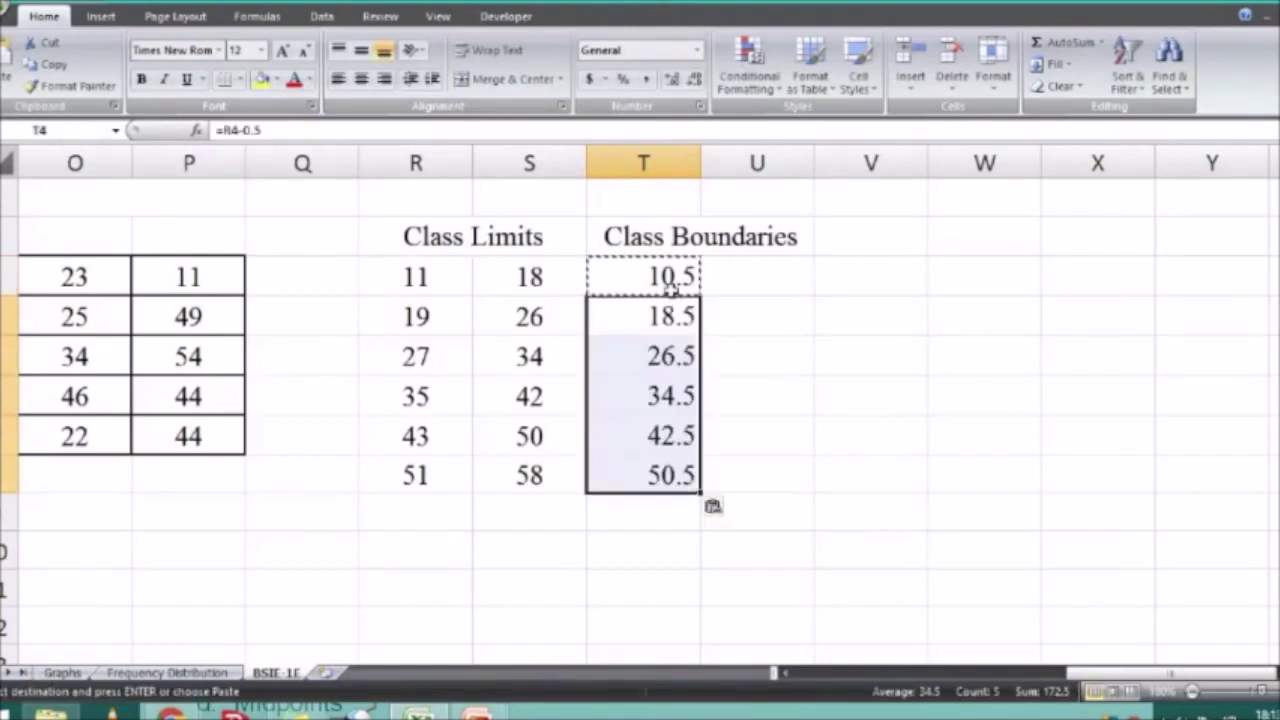
Calculate the first upper class boundary in U3 with =S3+0.5
{"action": "key", "text": "Up"}
{"action": "key", "text": "Right"}
{"action": "type", "text": "="}
{"action": "key", "text": "Left"}
{"action": "key", "text": "Left"}
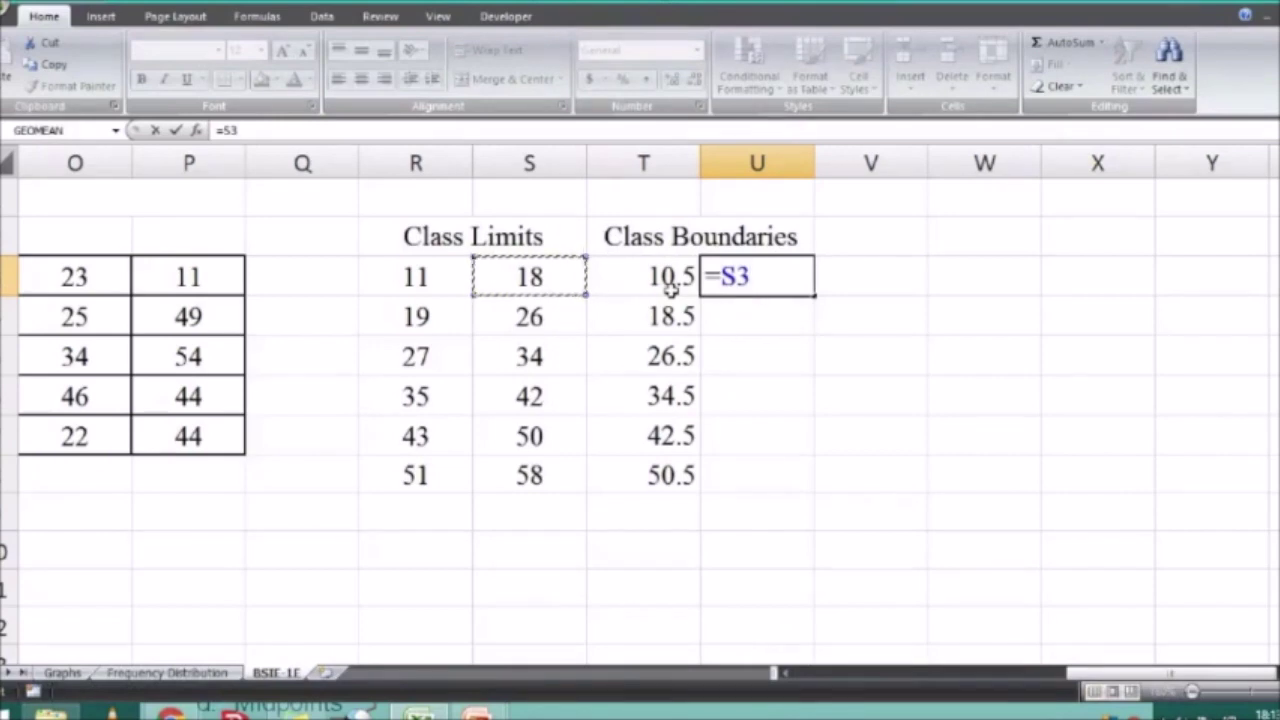
{"action": "type", "text": "+0.5"}
{"action": "key", "text": "Return"}
Copy the upper boundary formula from U3 into U4:U8 for the remaining classes
{"action": "key", "text": "Up"}
{"action": "key", "text": "ctrl+c"}
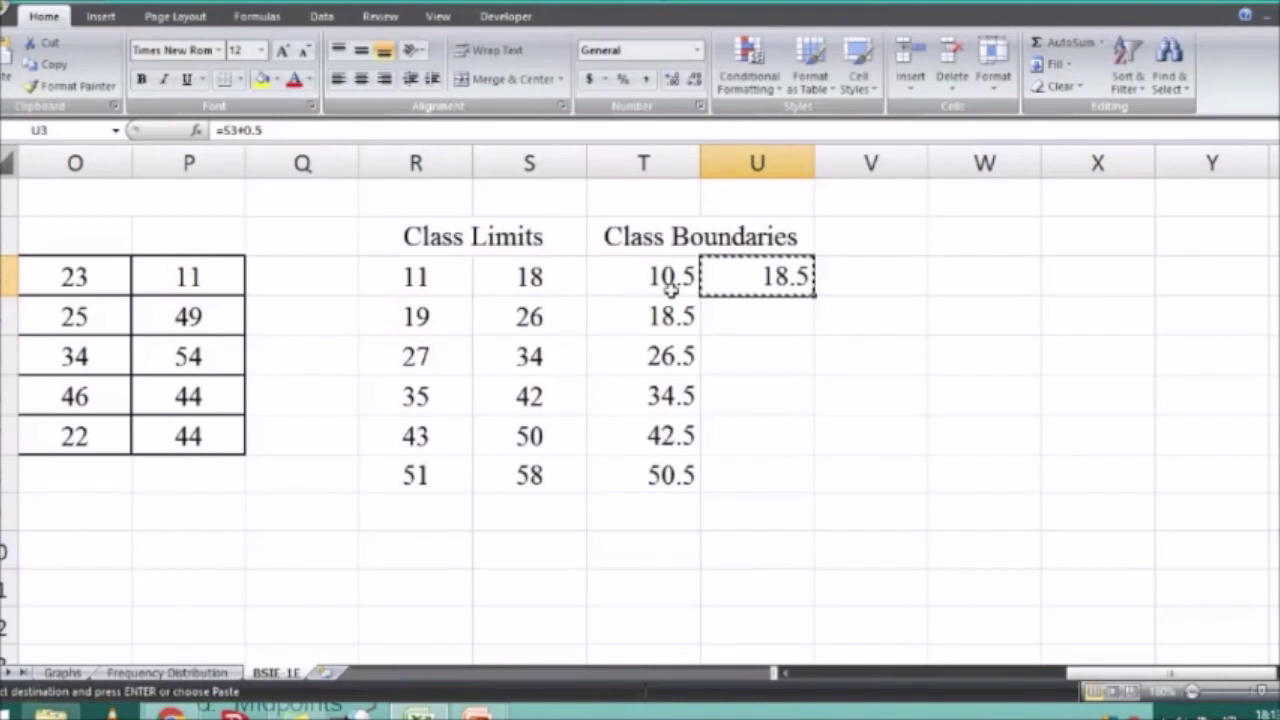
{"action": "key", "text": "Down"}
{"action": "key", "text": "shift+Down"}
{"action": "key", "text": "shift+Down"}
{"action": "key", "text": "shift+Down"}
{"action": "key", "text": "shift+Down"}
{"action": "key", "text": "ctrl+v"}
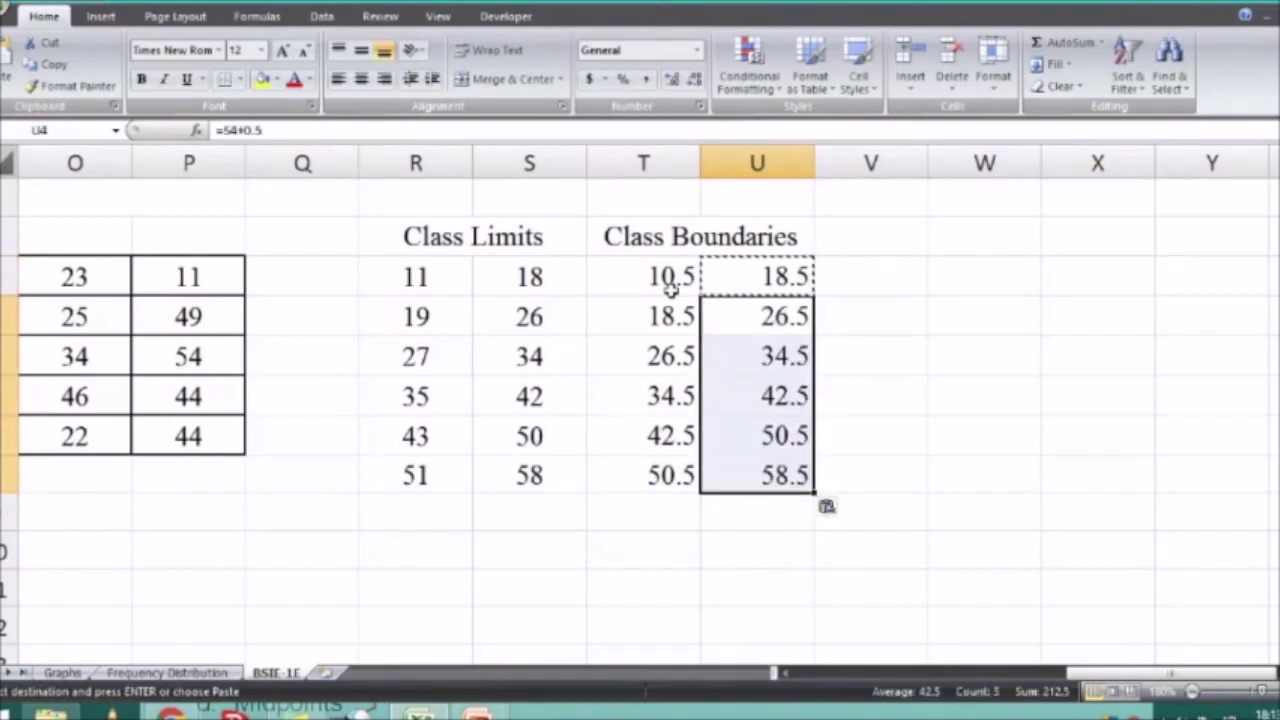
{"action": "key", "text": "Right"}
{"action": "key", "text": "Escape"}
{"action": "left_click", "coordinate": [722, 364]}
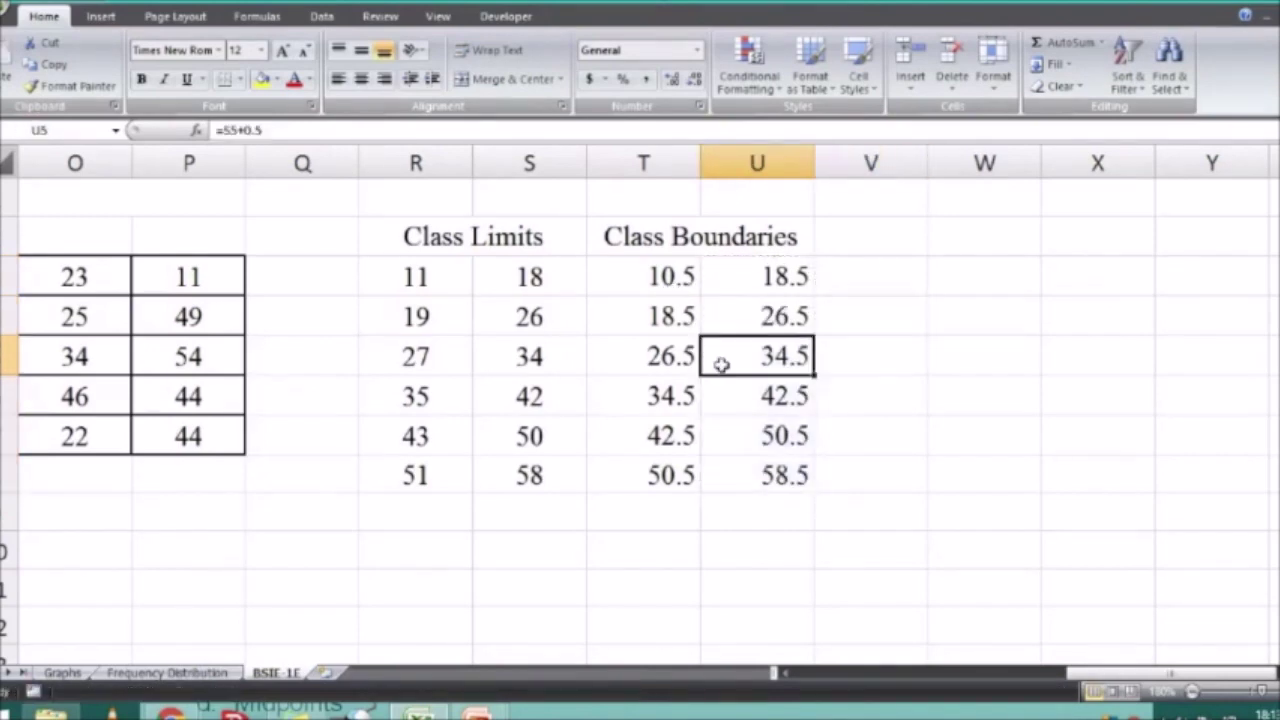
Examine the class boundaries and the COUNTIFS formulas in X3:X4 of the Frequency column on the Frequency Distribution sheet
{"action": "left_click", "coordinate": [103, 673]}
{"action": "left_click_drag", "start_coordinate": [950, 256], "coordinate": [1020, 368]}
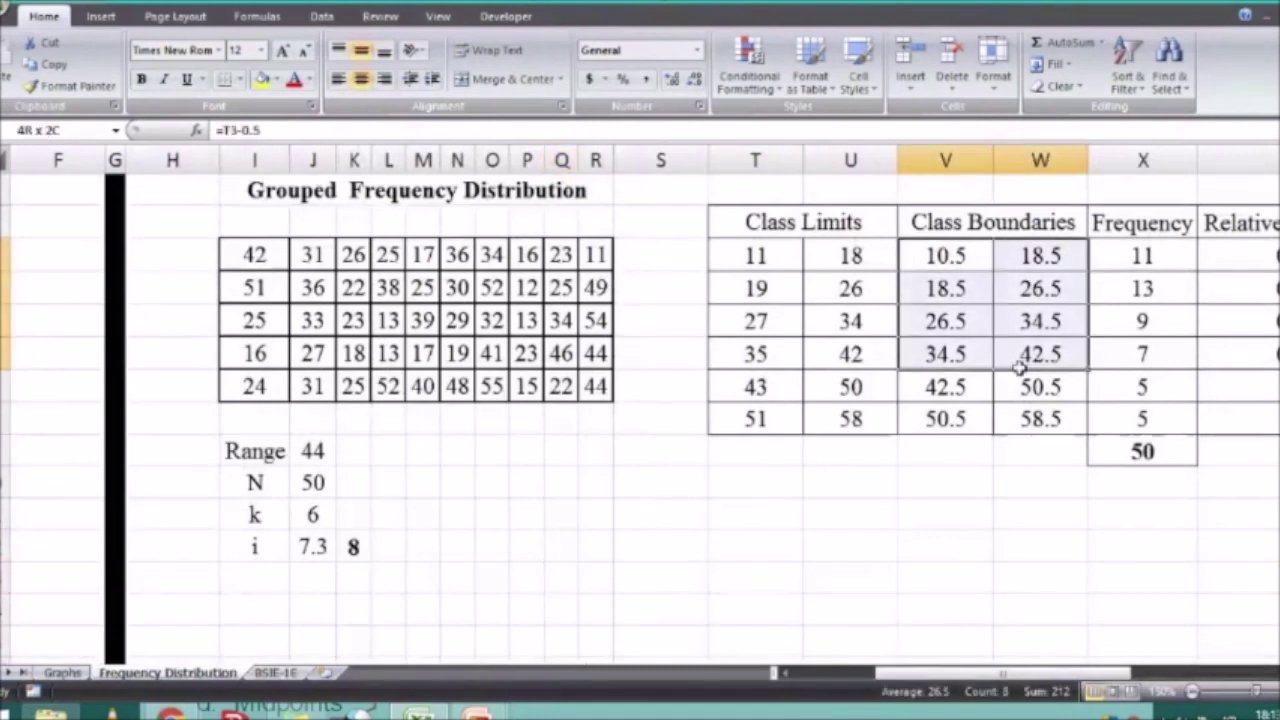
{"action": "key", "text": "Right"}
{"action": "key", "text": "Right"}
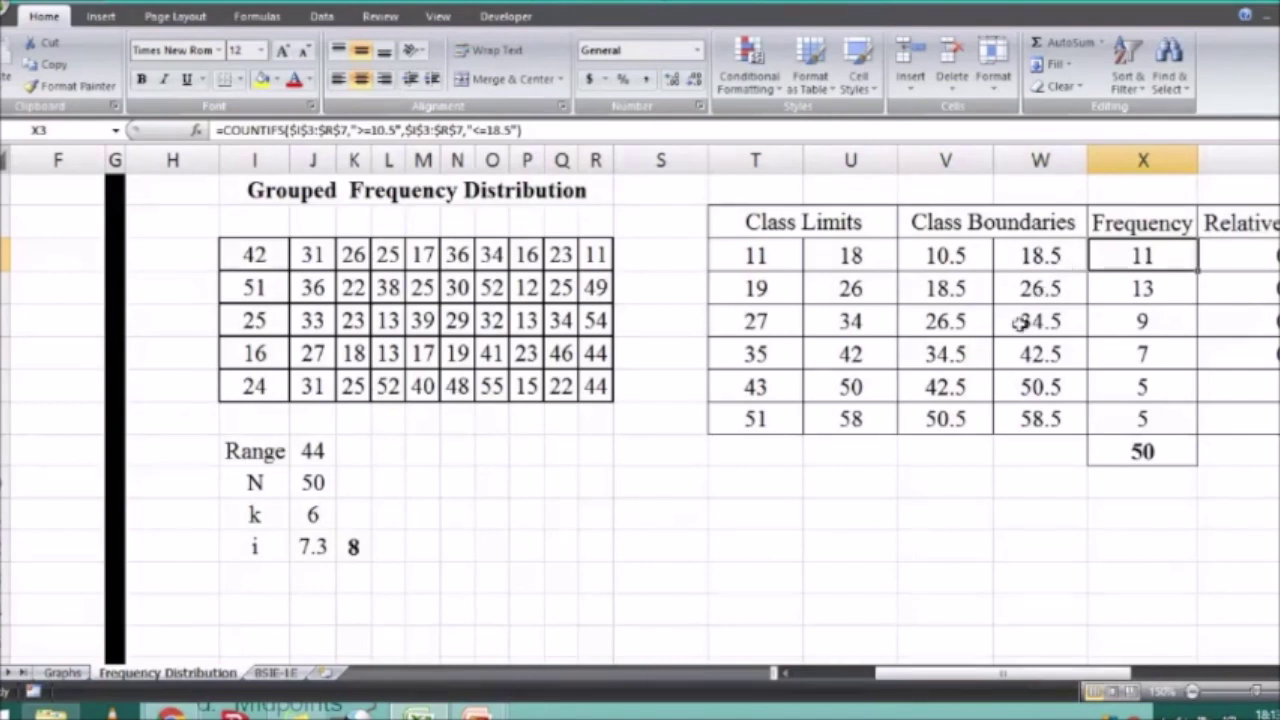
{"action": "left_click", "coordinate": [895, 572]}
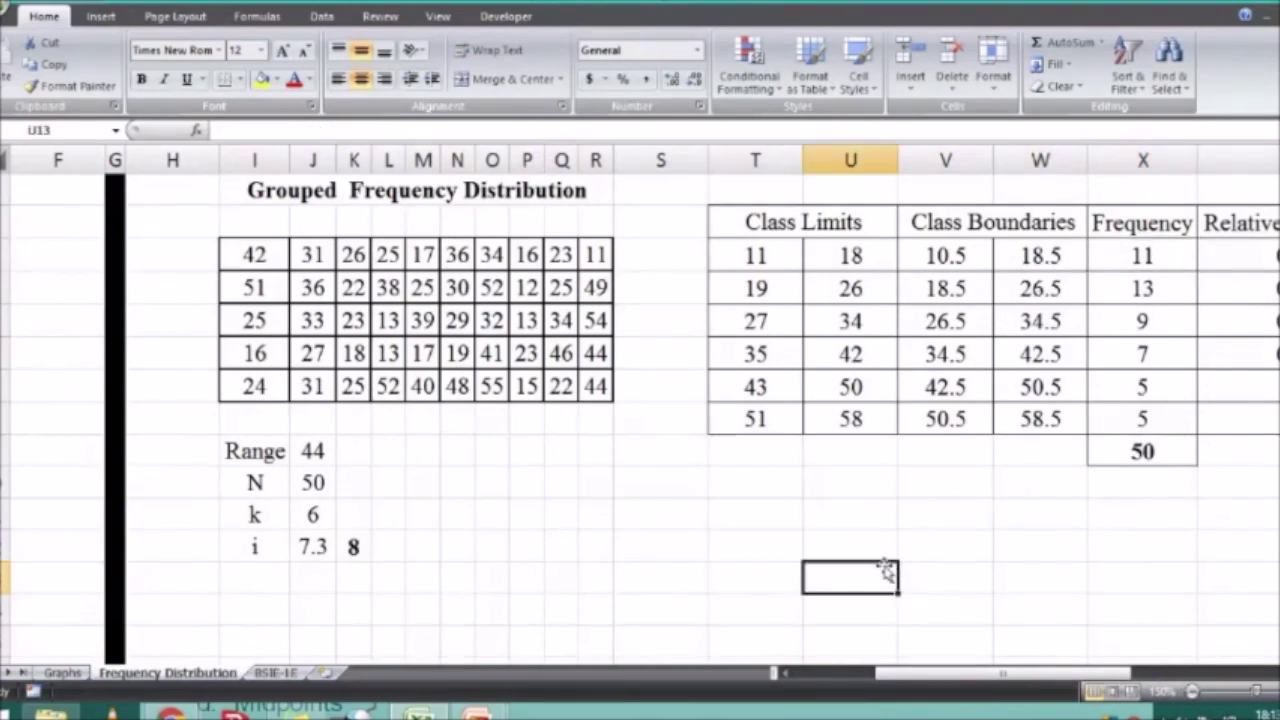
{"action": "left_click", "coordinate": [1145, 287]}
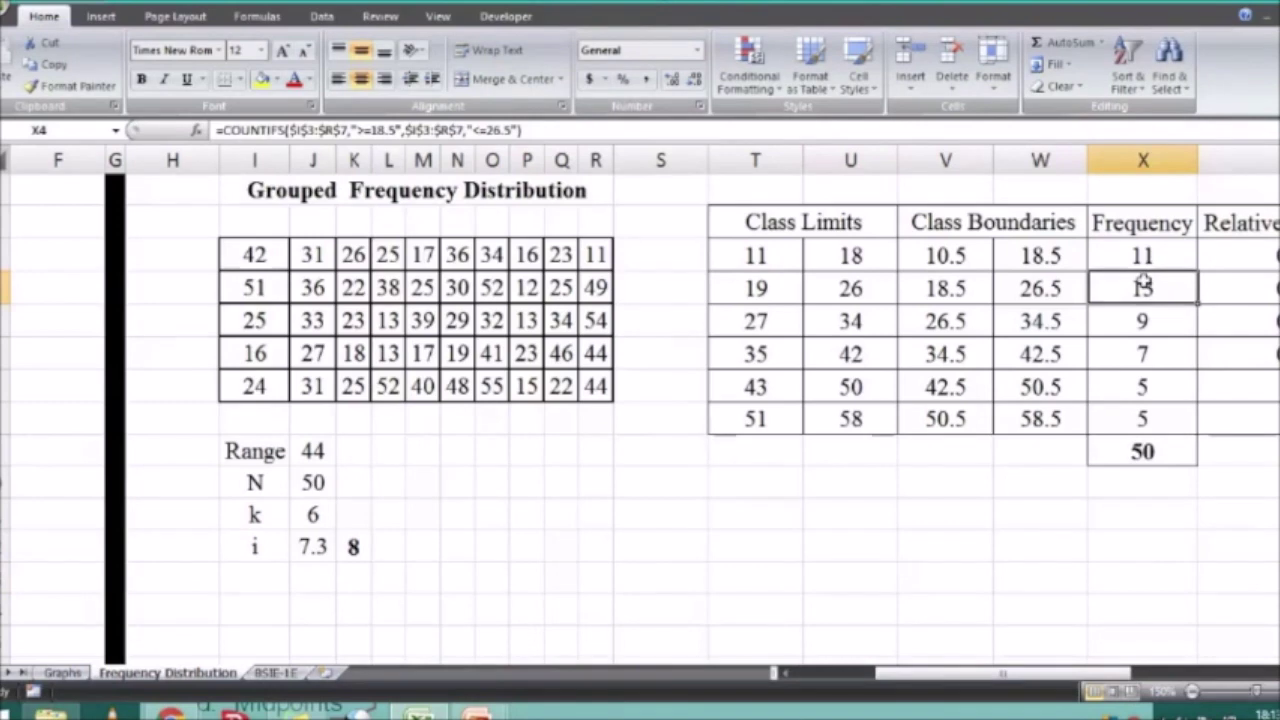
{"action": "left_click", "coordinate": [1143, 256]}
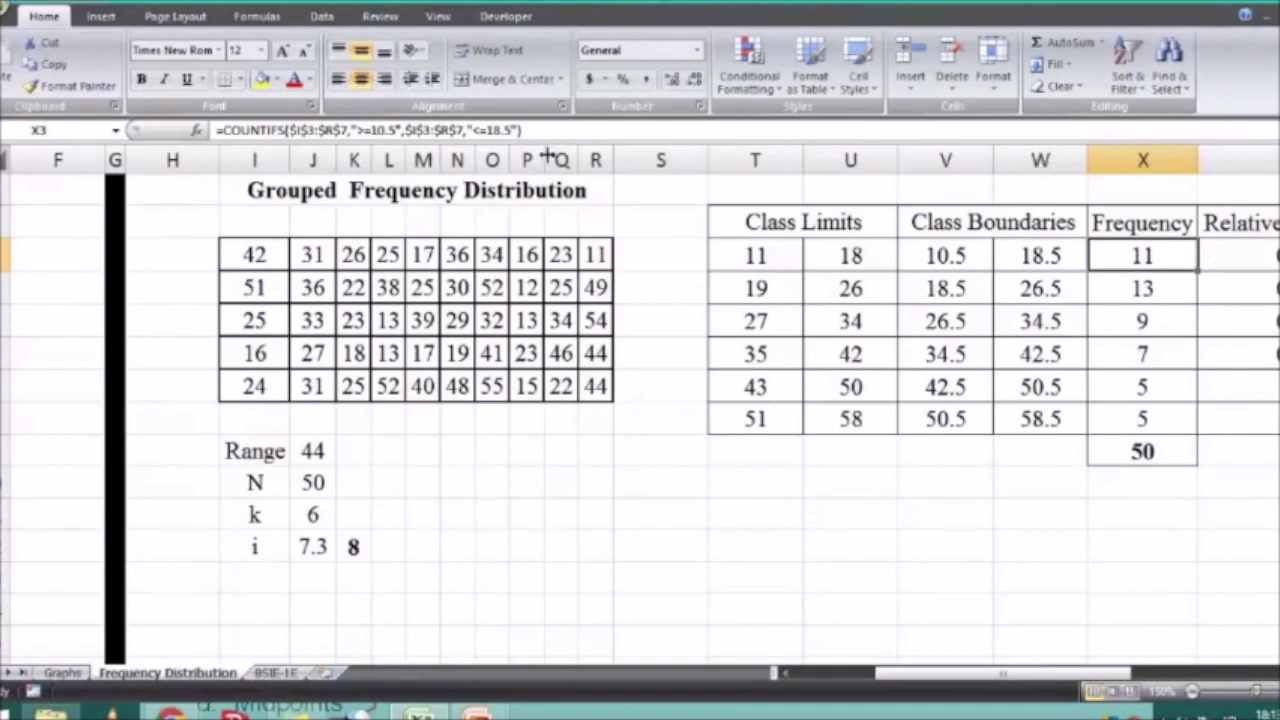
Return to the BSIE-1E sheet and add the heading Frequency in V2
{"action": "left_click", "coordinate": [272, 672]}
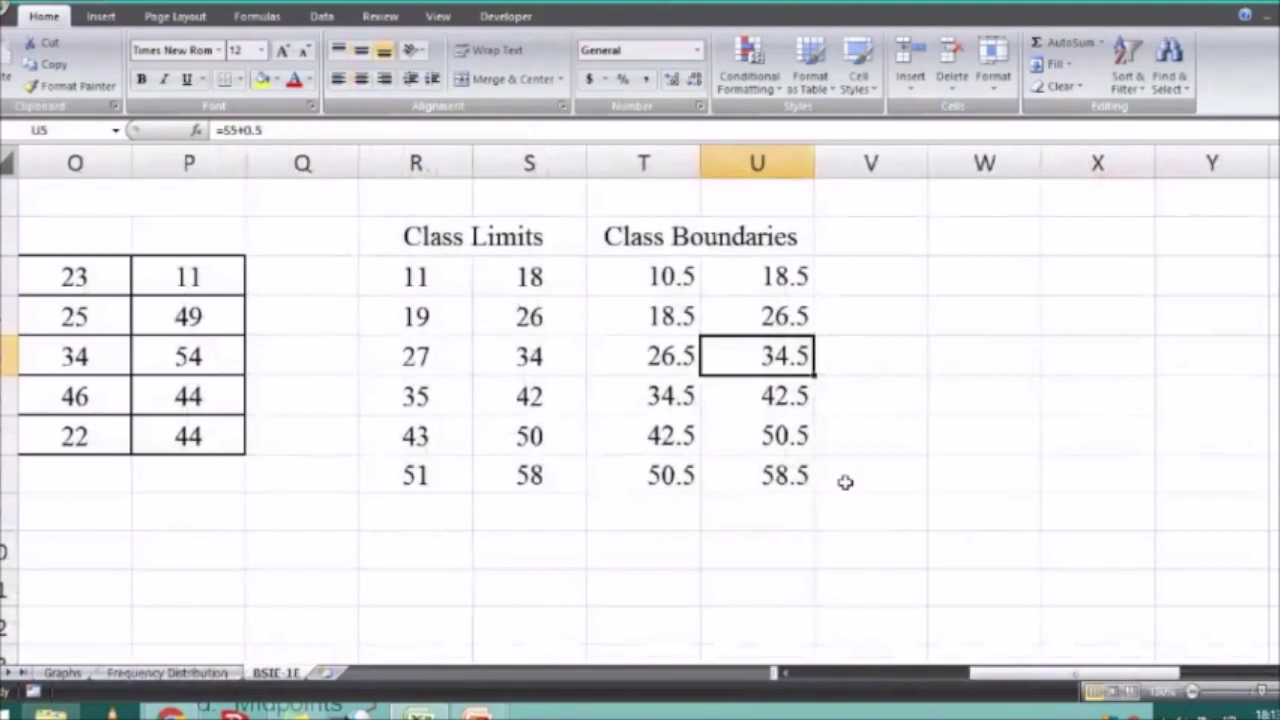
{"action": "left_click", "coordinate": [845, 482]}
{"action": "left_click", "coordinate": [912, 233]}
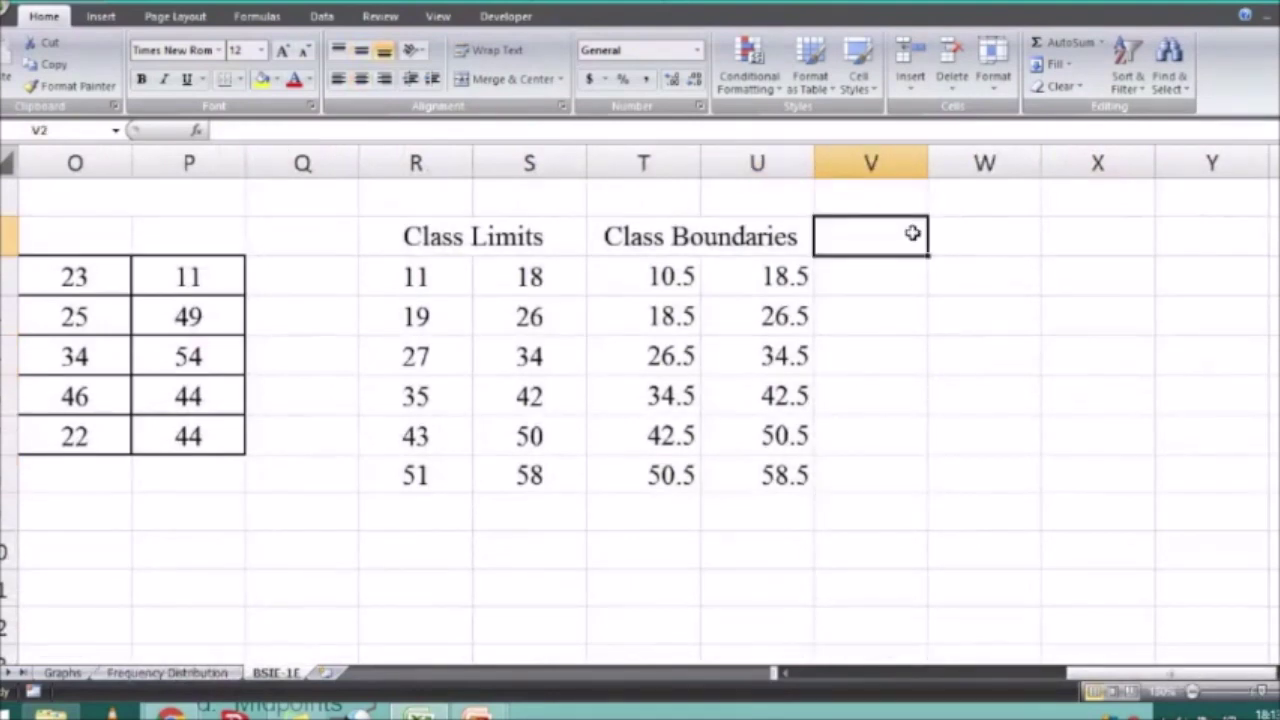
{"action": "type", "text": "Frequec"}
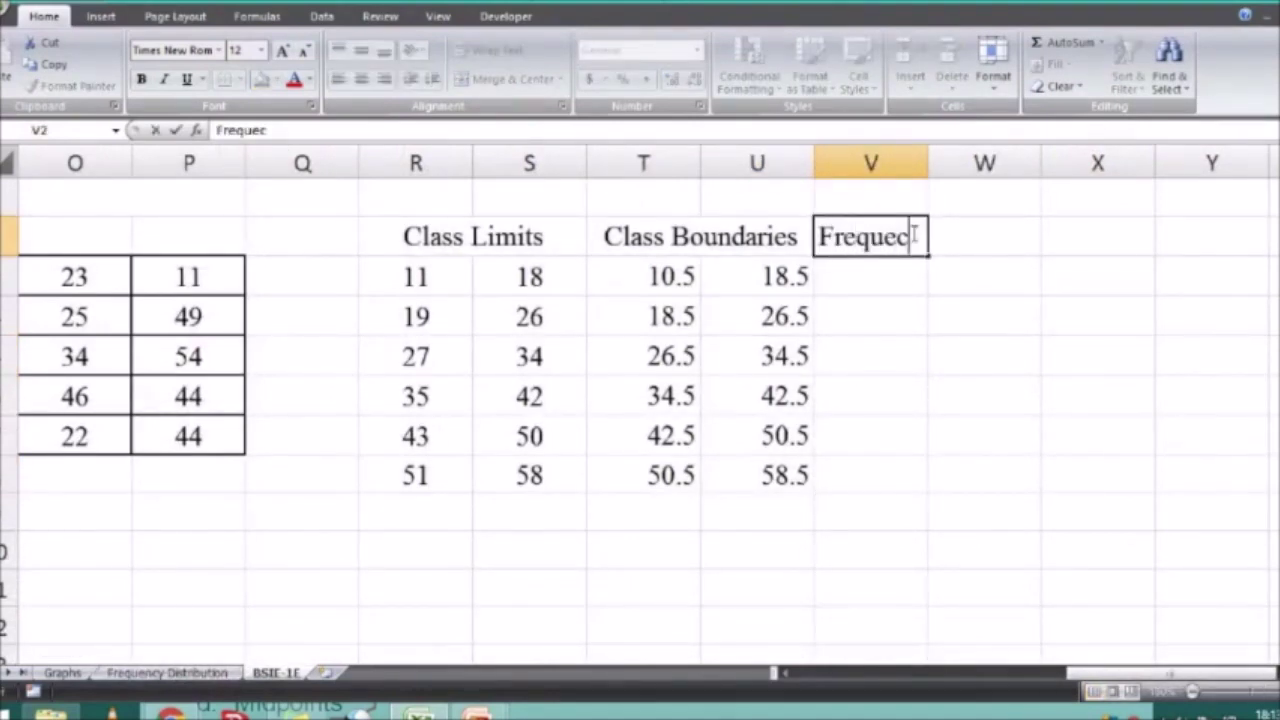
{"action": "key", "text": "BackSpace"}
{"action": "type", "text": "ncy"}
{"action": "key", "text": "Return"}
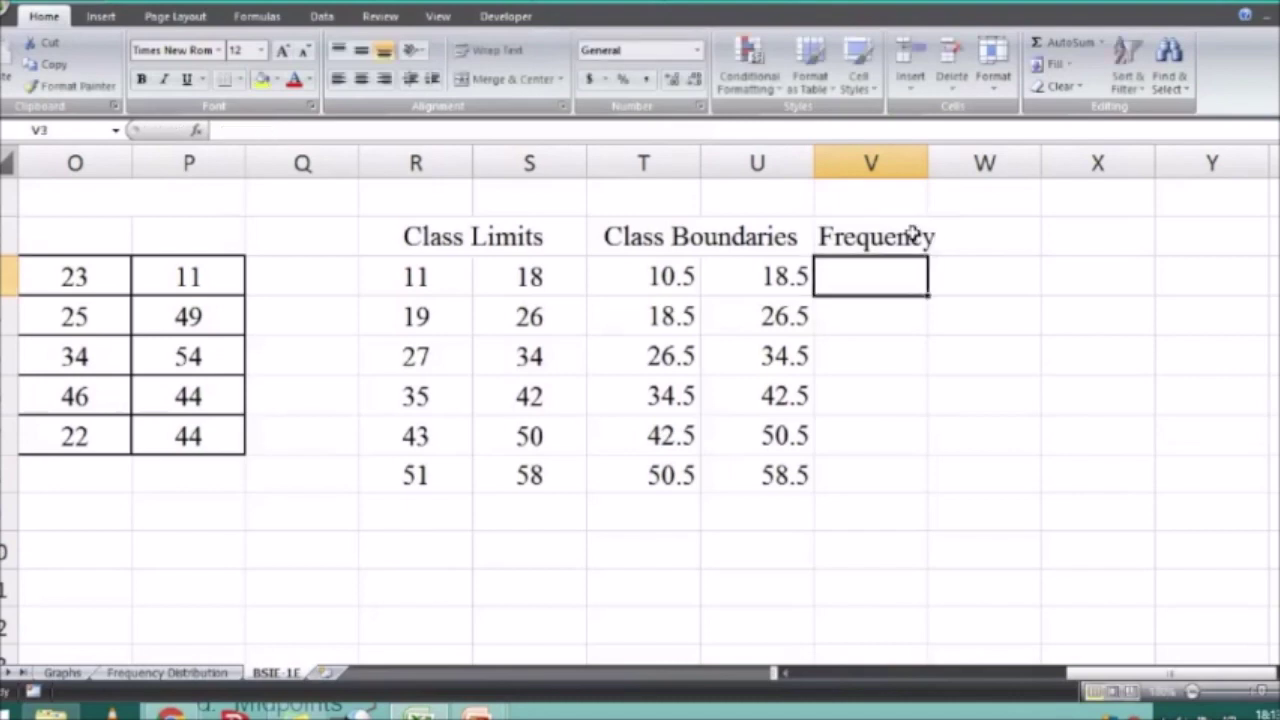
{"action": "type", "text": "="}
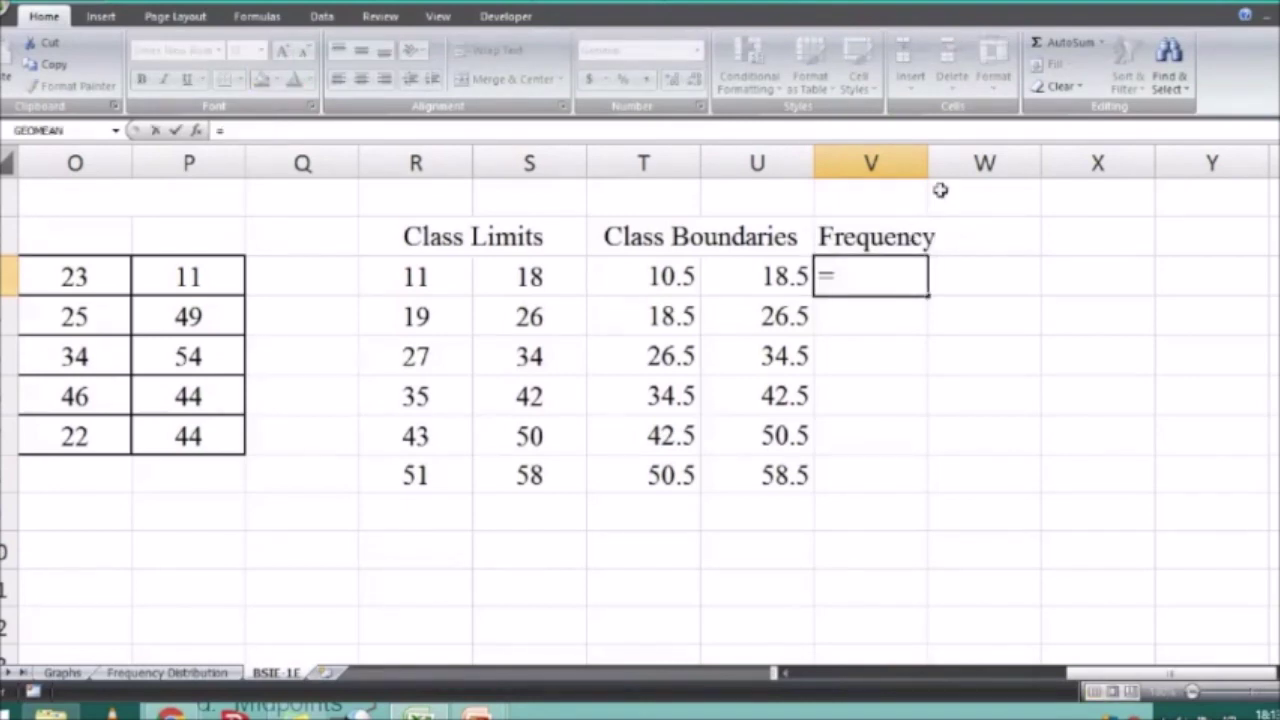
{"action": "key", "text": "Escape"}
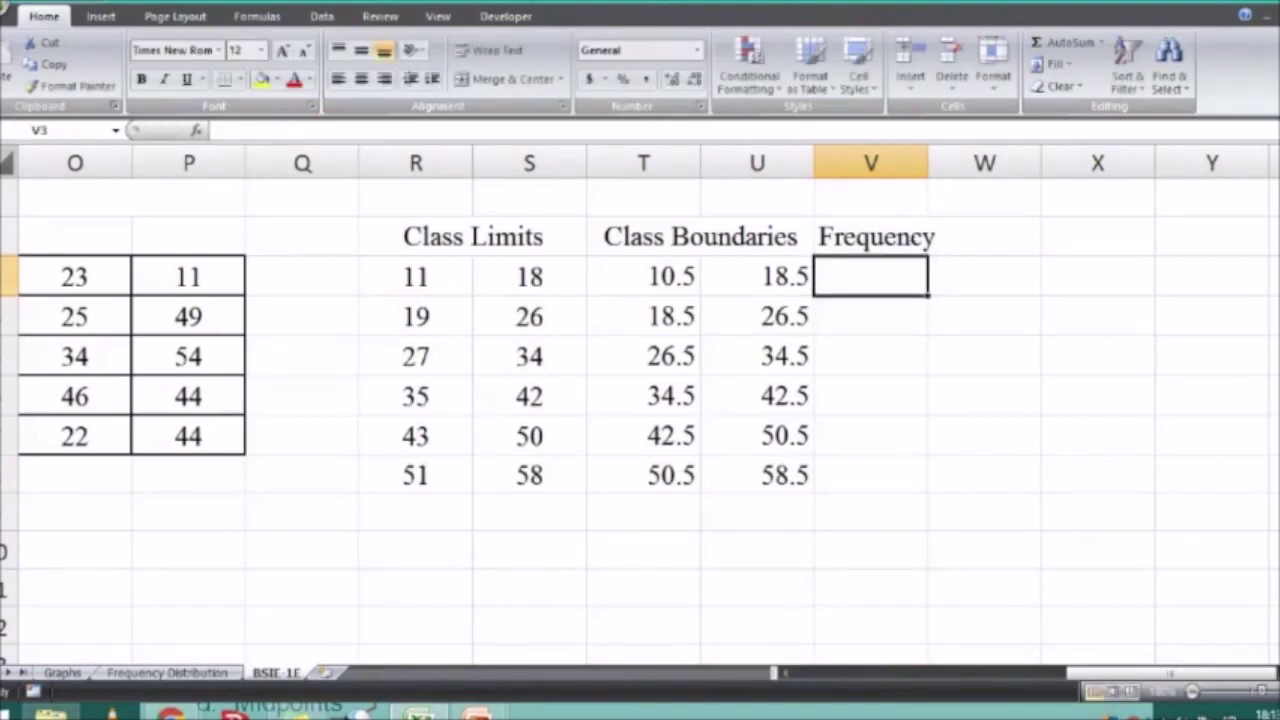
Center the class boundary values in T3:U8 horizontally
{"action": "left_click", "coordinate": [1192, 703]}
{"action": "left_click_drag", "start_coordinate": [929, 271], "coordinate": [1040, 460]}
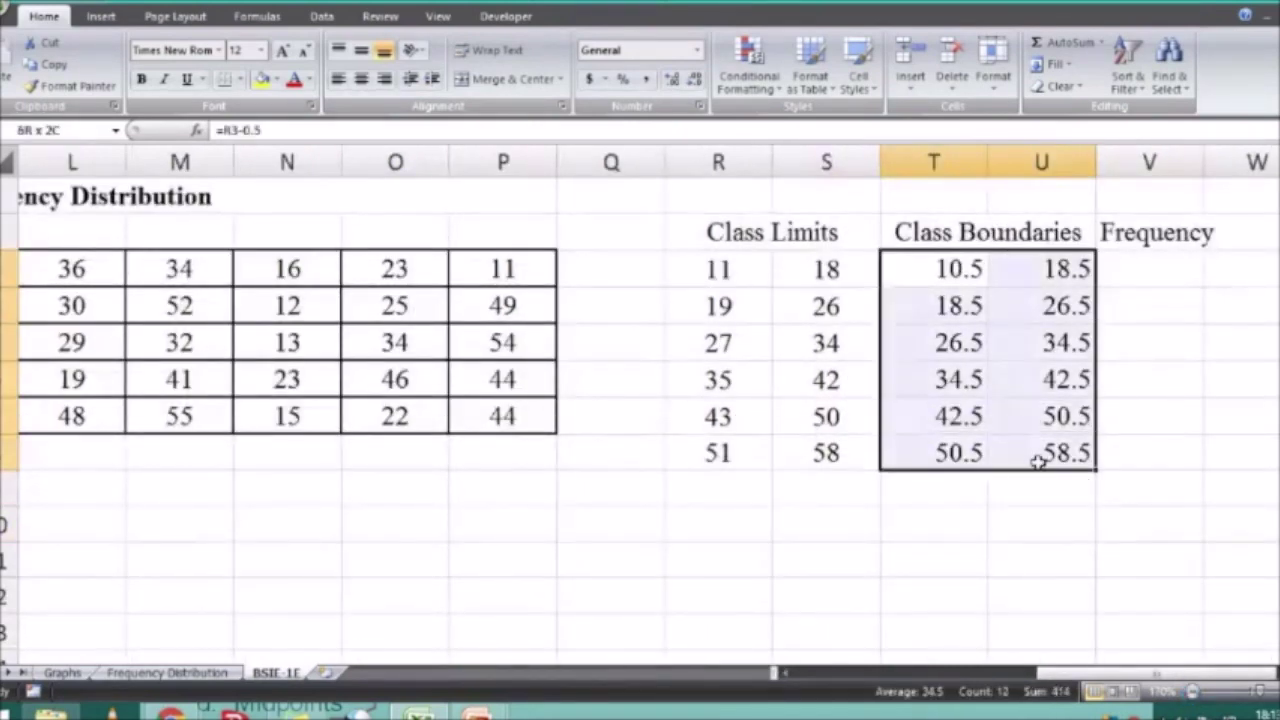
{"action": "left_click", "coordinate": [361, 79]}
{"action": "left_click", "coordinate": [712, 486]}
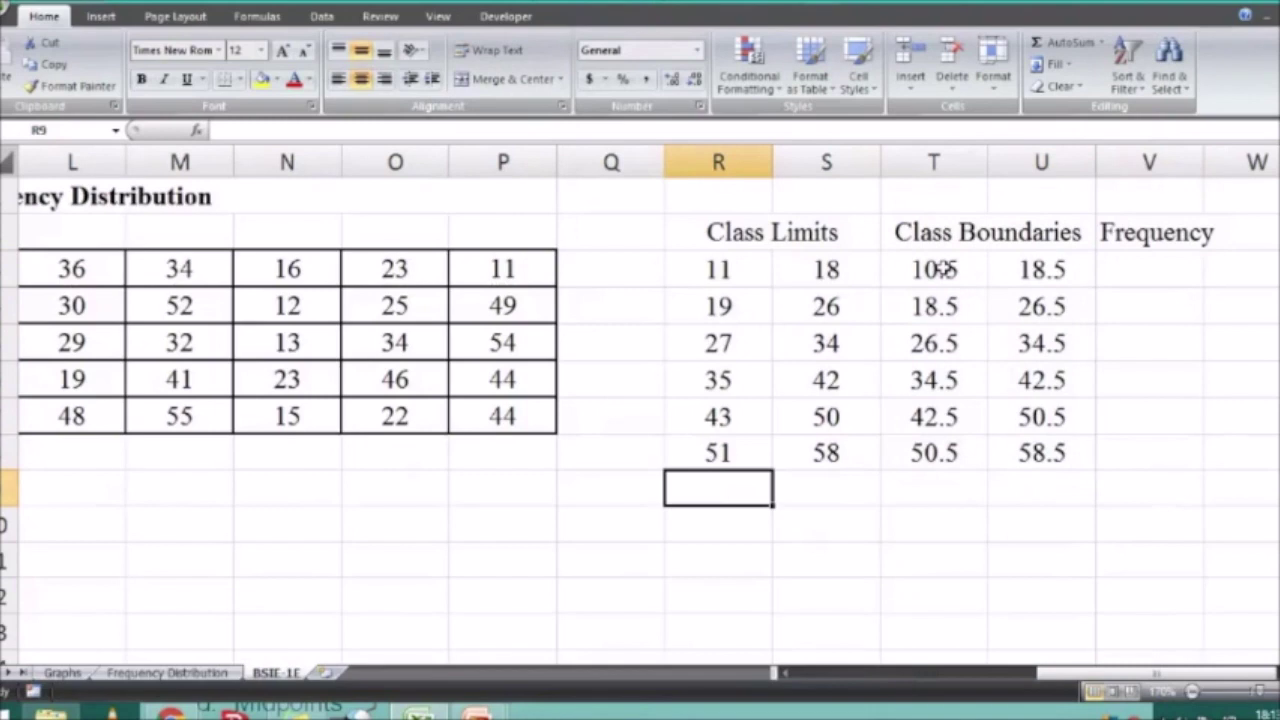
Review the first class's boundaries in T3 and U3 against the age data in L3:P7
{"action": "left_click", "coordinate": [943, 268]}
{"action": "left_click", "coordinate": [1037, 268]}
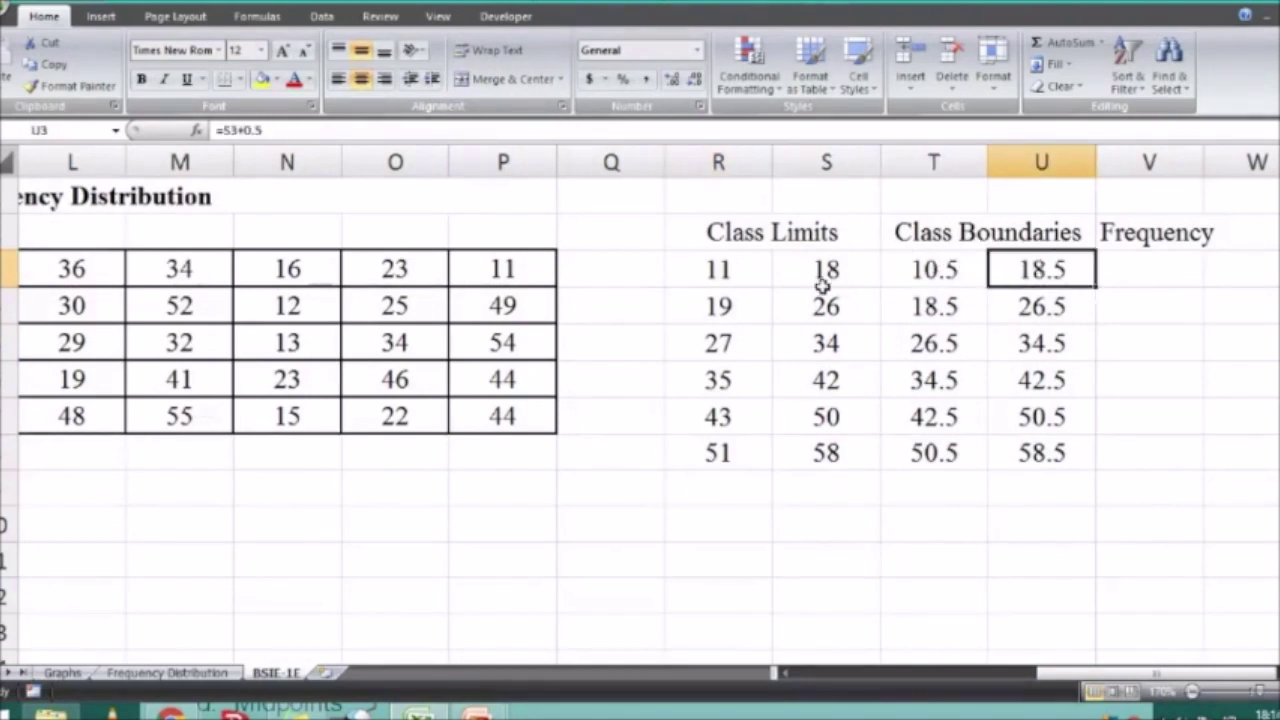
{"action": "left_click_drag", "start_coordinate": [80, 265], "coordinate": [503, 420]}
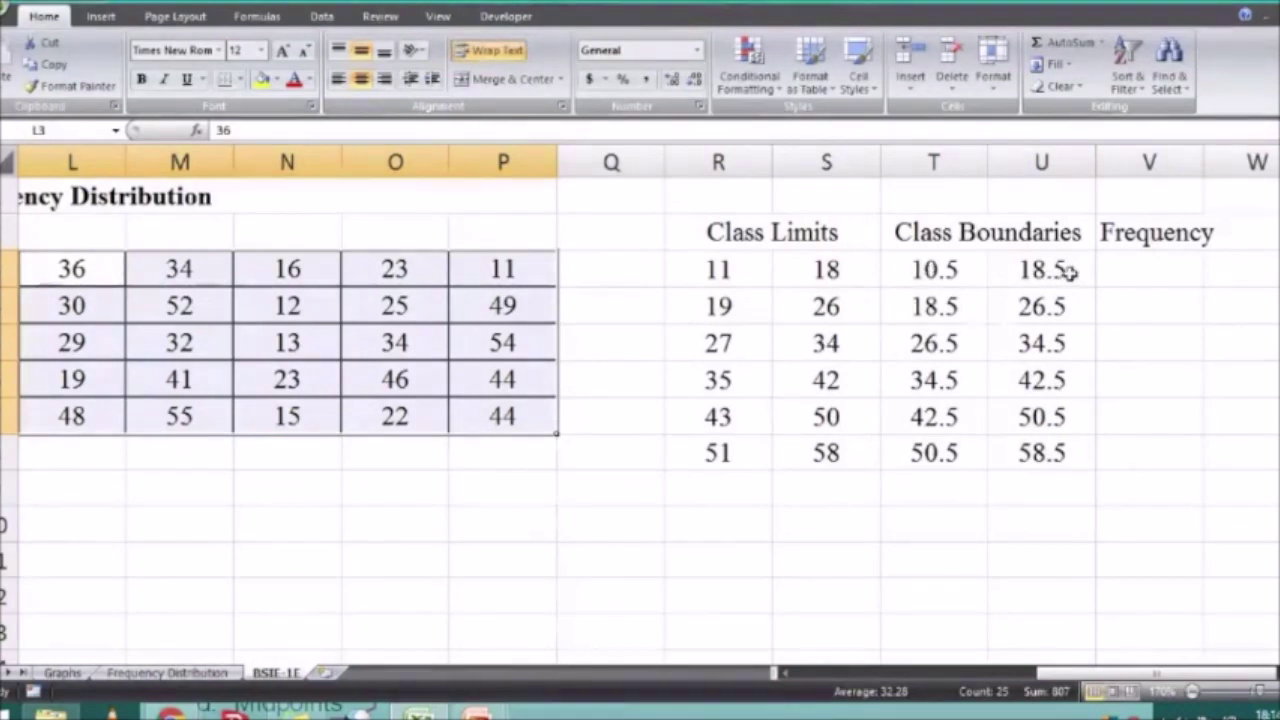
Widen column V to fit its Frequency heading and start a COUNTIFS formula in V3
{"action": "left_click_drag", "start_coordinate": [1204, 162], "coordinate": [1222, 162]}
{"action": "left_click", "coordinate": [1203, 276]}
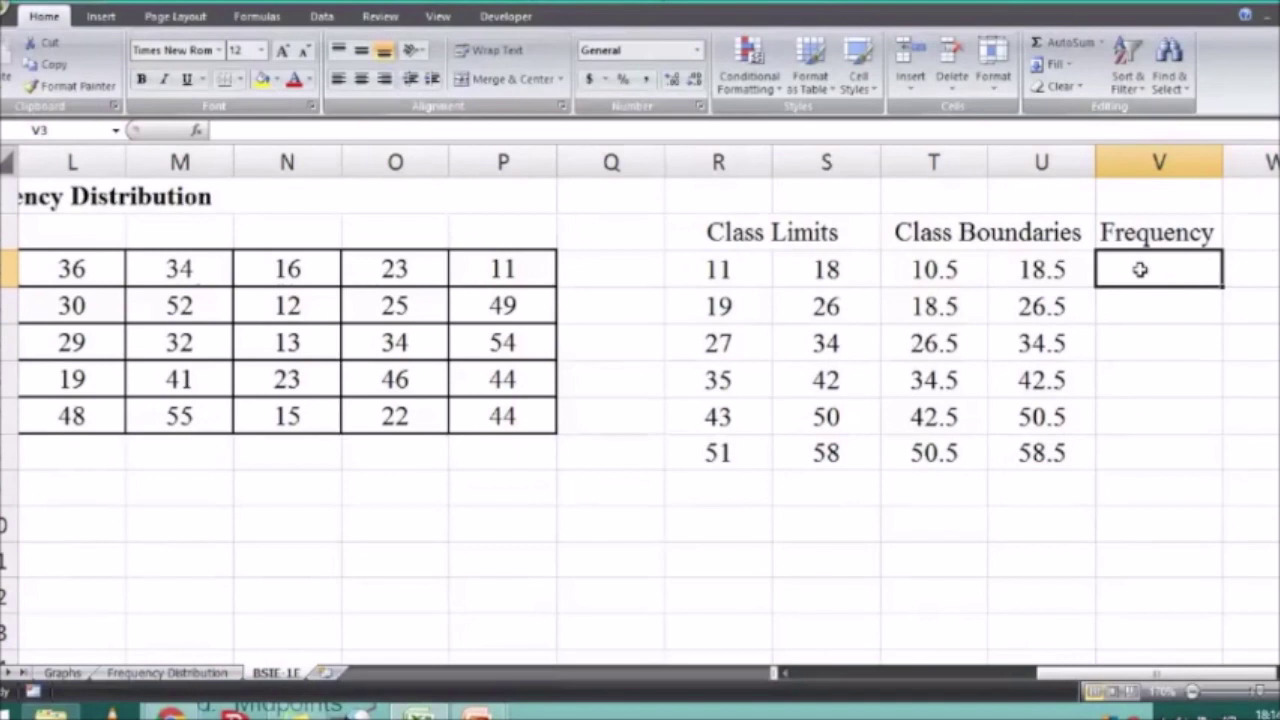
{"action": "type", "text": "=counti"}
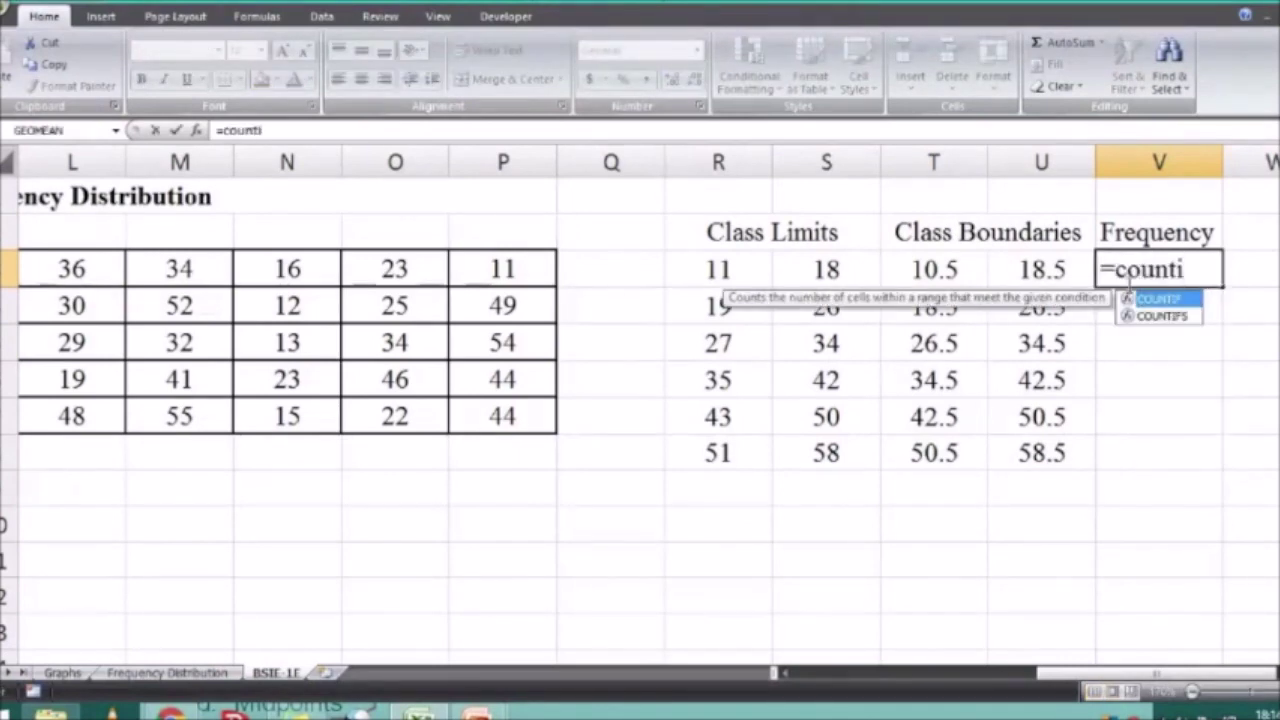
{"action": "key", "text": "Down"}
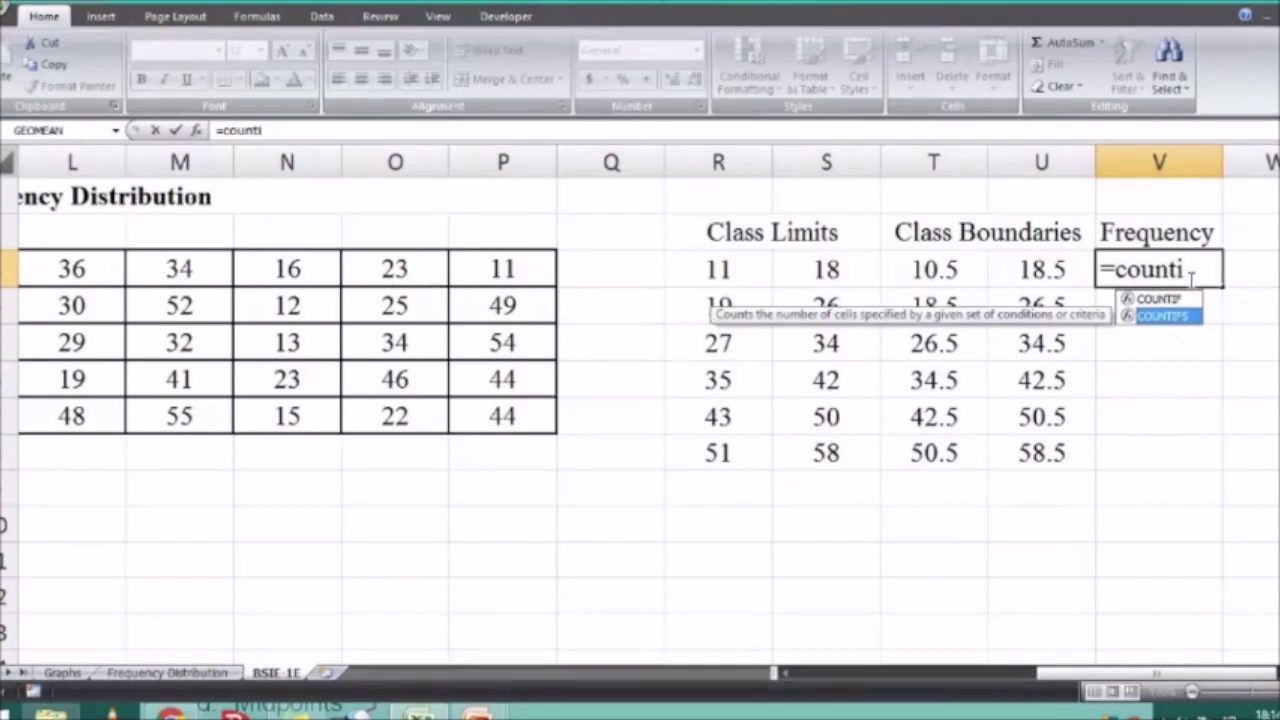
{"action": "left_click", "coordinate": [1161, 300]}
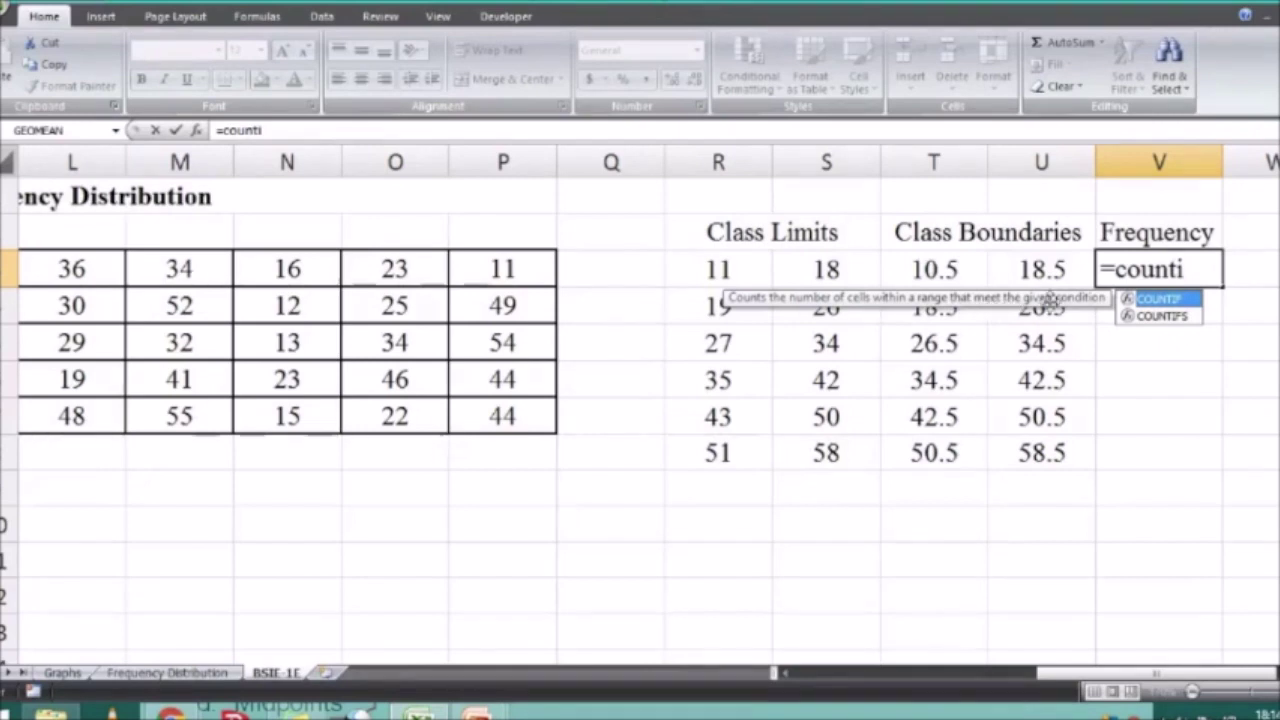
{"action": "left_click", "coordinate": [1173, 316]}
{"action": "left_click", "coordinate": [1178, 299]}
{"action": "left_click", "coordinate": [1176, 316]}
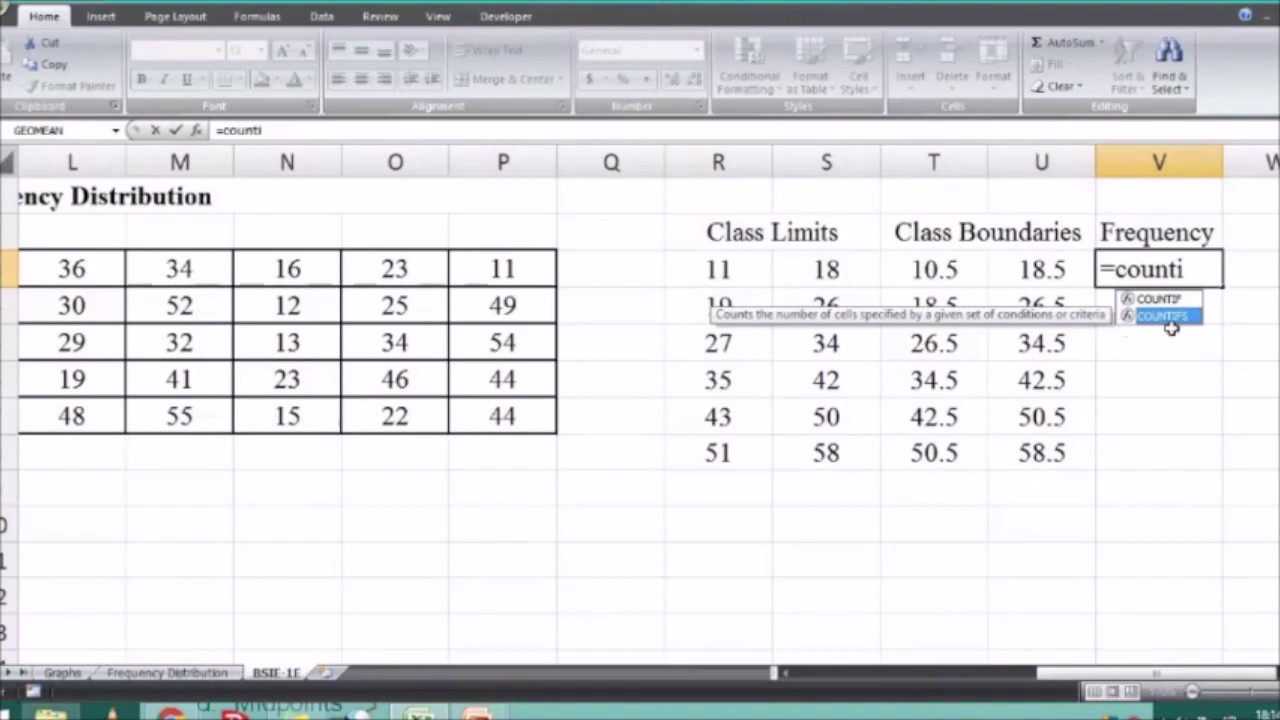
{"action": "key", "text": "Up"}
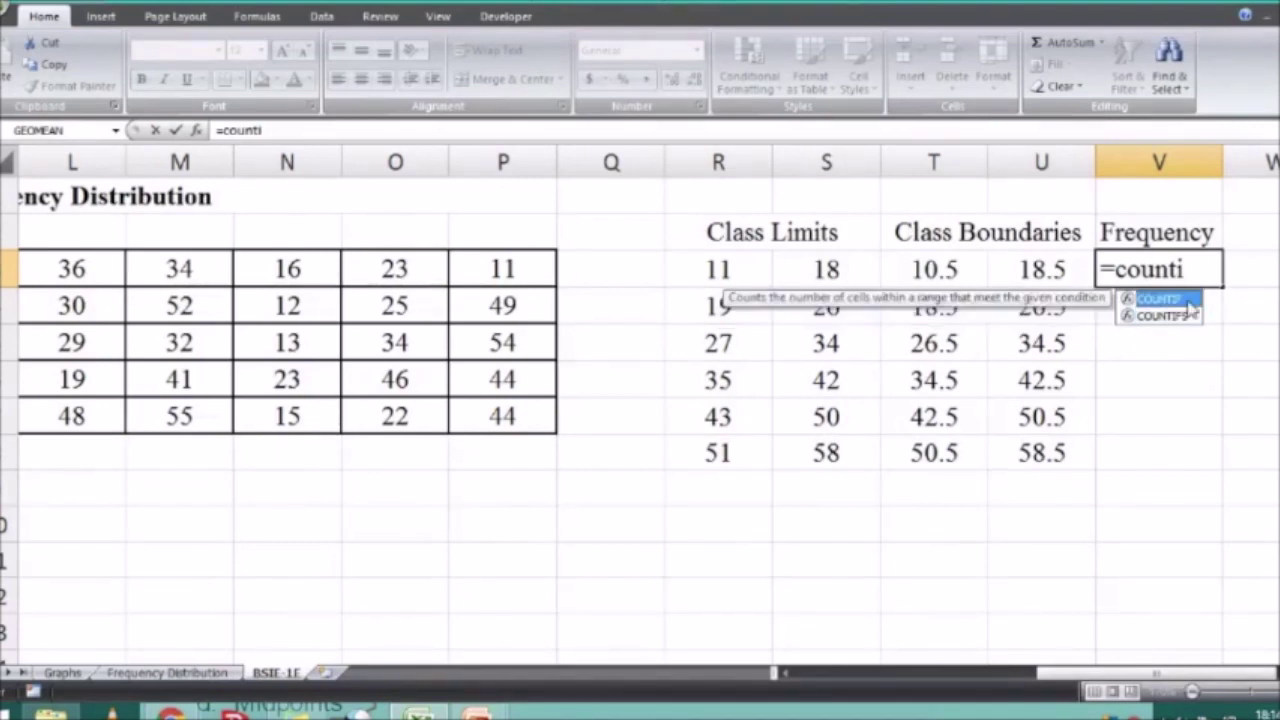
{"action": "key", "text": "Down"}
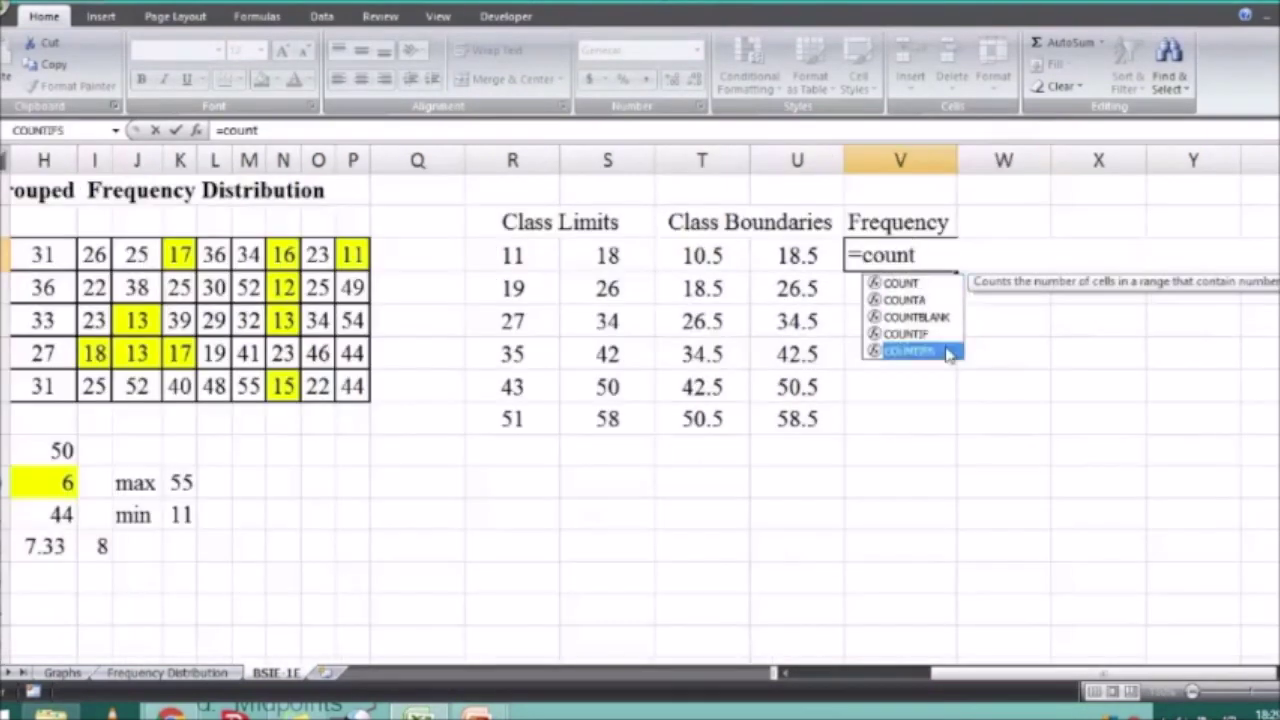
{"action": "key", "text": "Tab"}
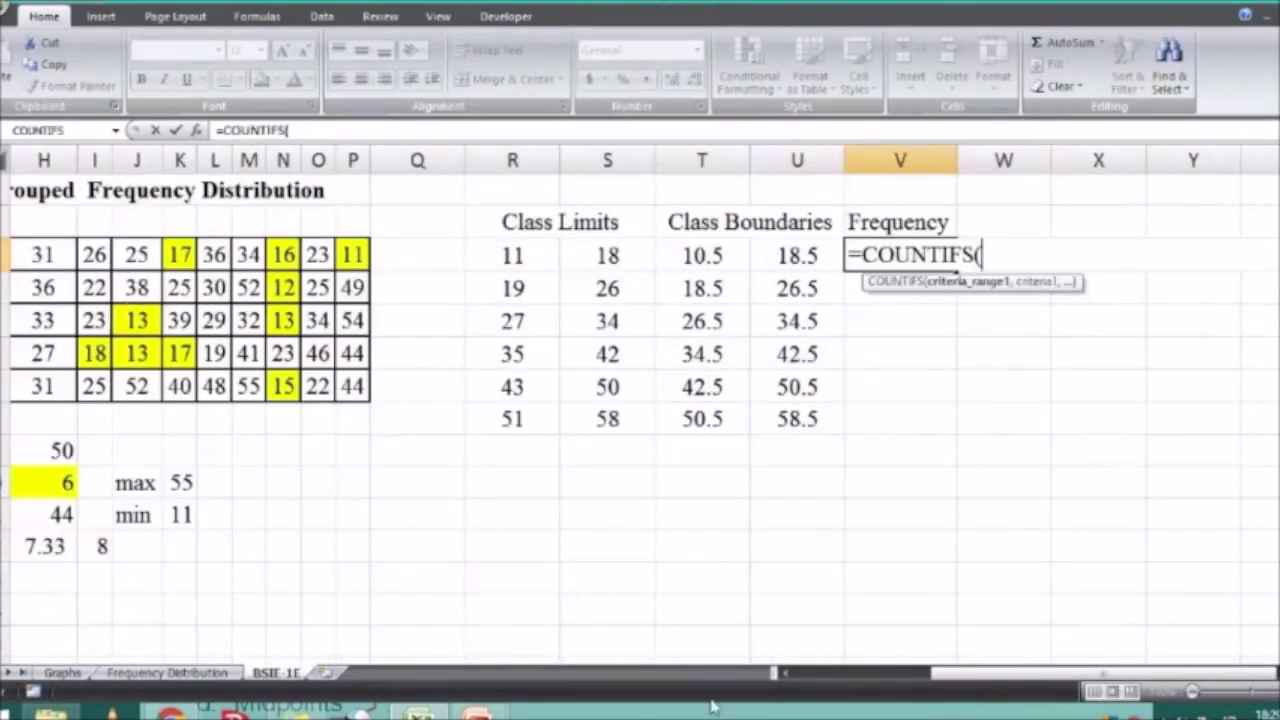
Give the COUNTIFS formula its first criteria range as the absolute reference $G$3:$P$7 with the criterion ">=10.5"
{"action": "left_click_drag", "start_coordinate": [1000, 672], "coordinate": [930, 672]}
{"action": "left_click_drag", "start_coordinate": [330, 255], "coordinate": [700, 386]}
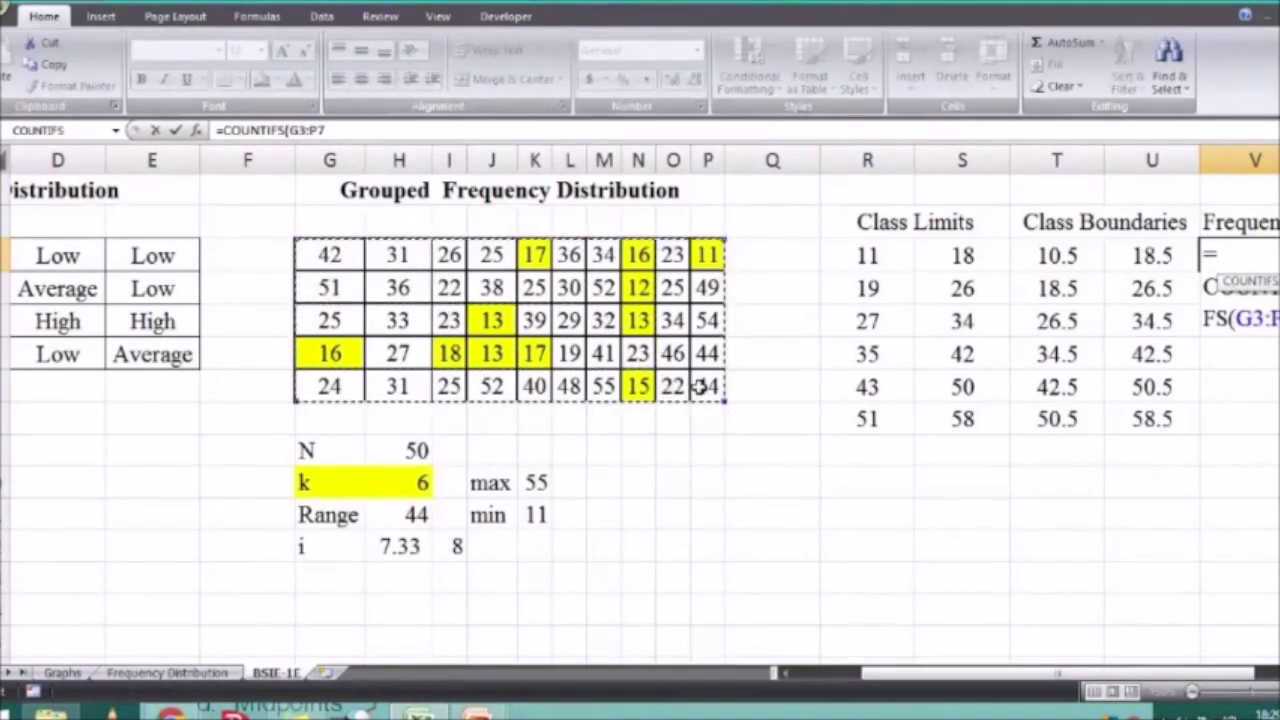
{"action": "key", "text": "F4"}
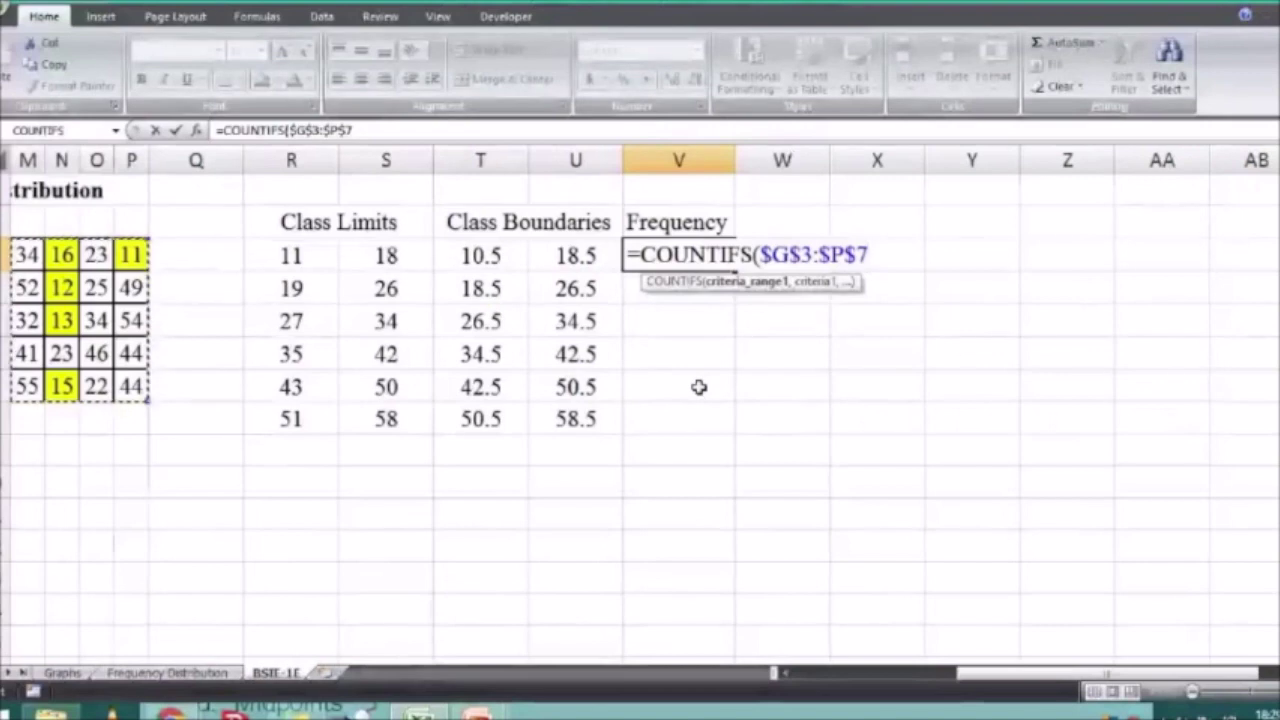
{"action": "type", "text": ","}
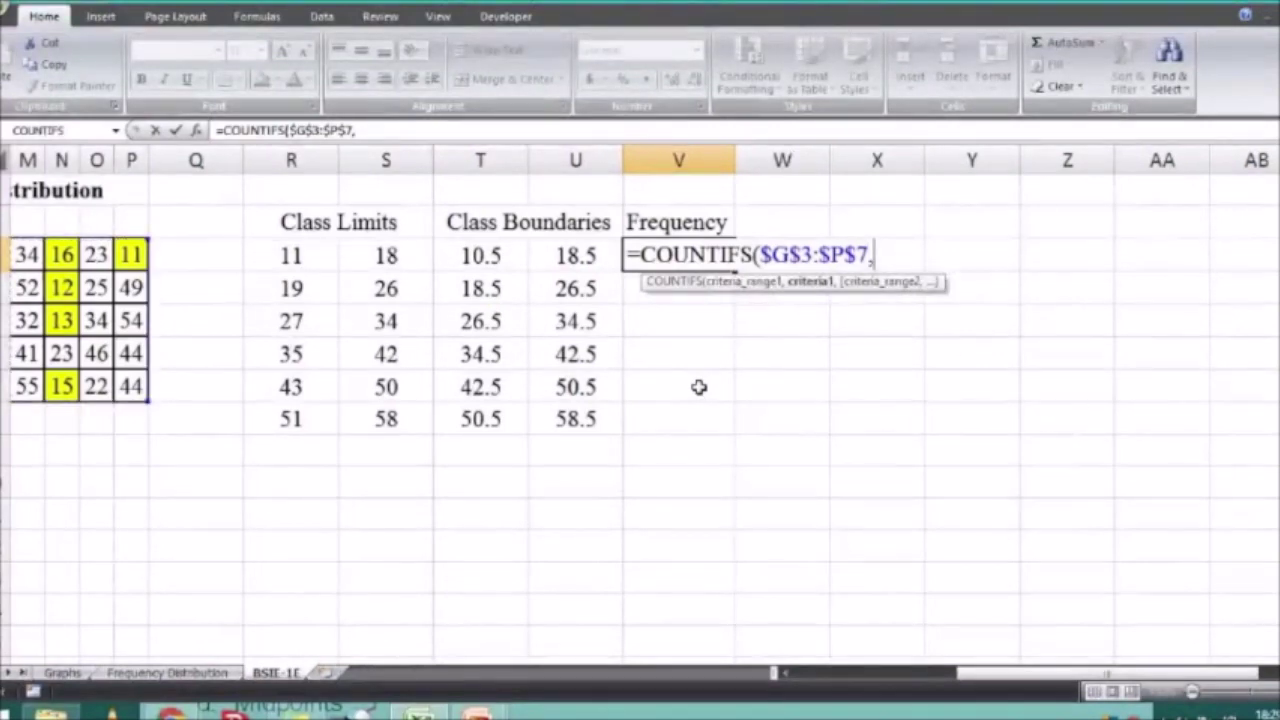
{"action": "type", "text": "\">=10.5"}
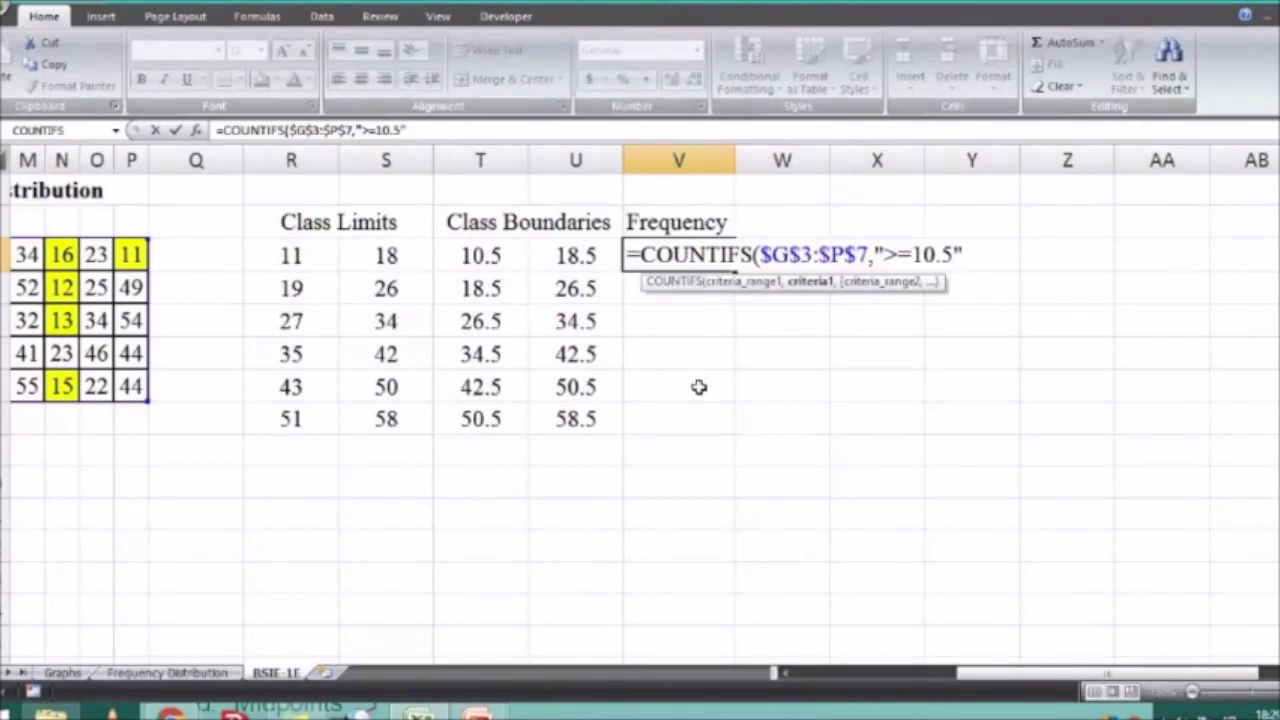
{"action": "type", "text": ","}
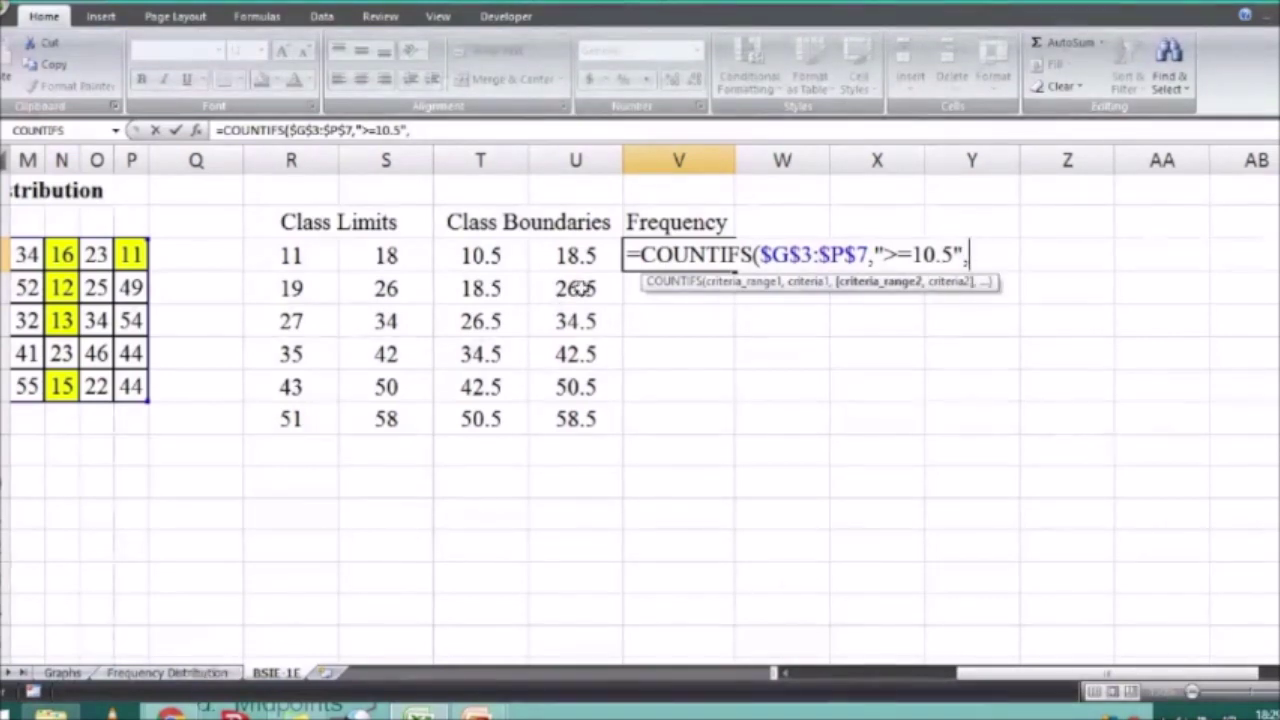
Complete the COUNTIFS formula in V3 with $G$3:$P$7 as the second criteria range and the criterion "<=18.5"
{"action": "scroll", "coordinate": [1035, 697], "scroll_direction": "left", "scroll_amount": 5}
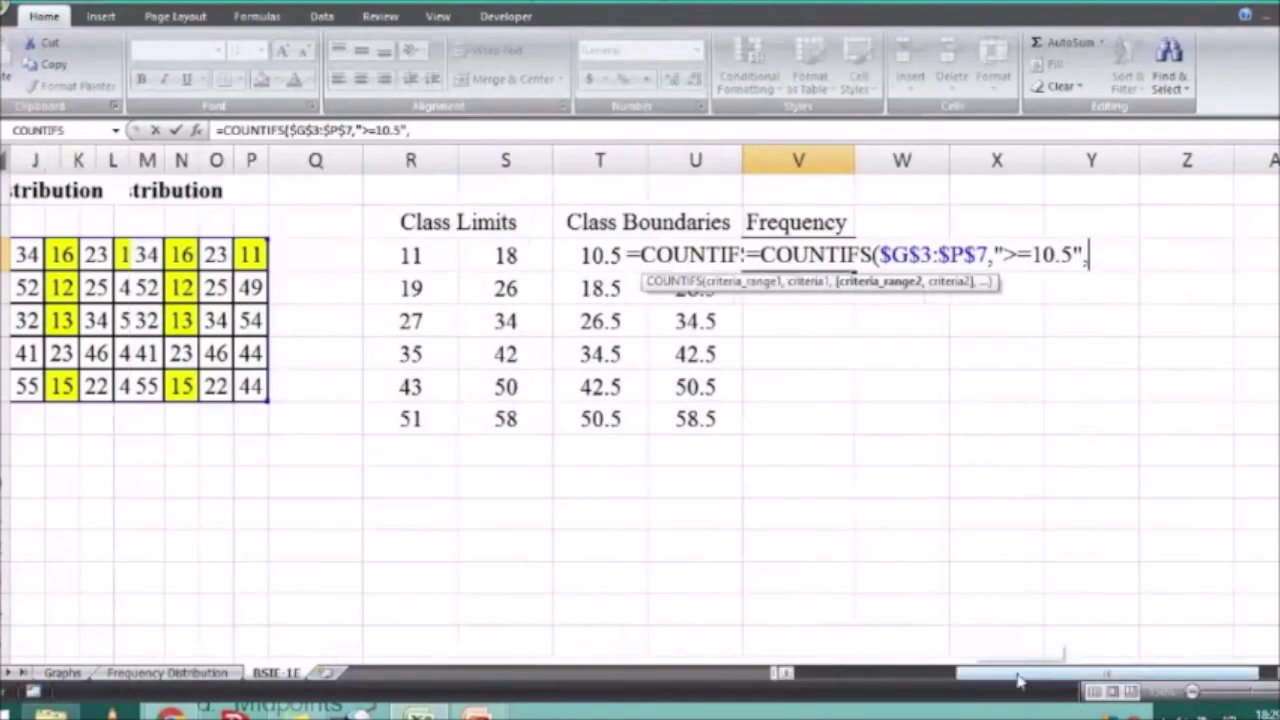
{"action": "left_click_drag", "start_coordinate": [453, 255], "coordinate": [836, 386]}
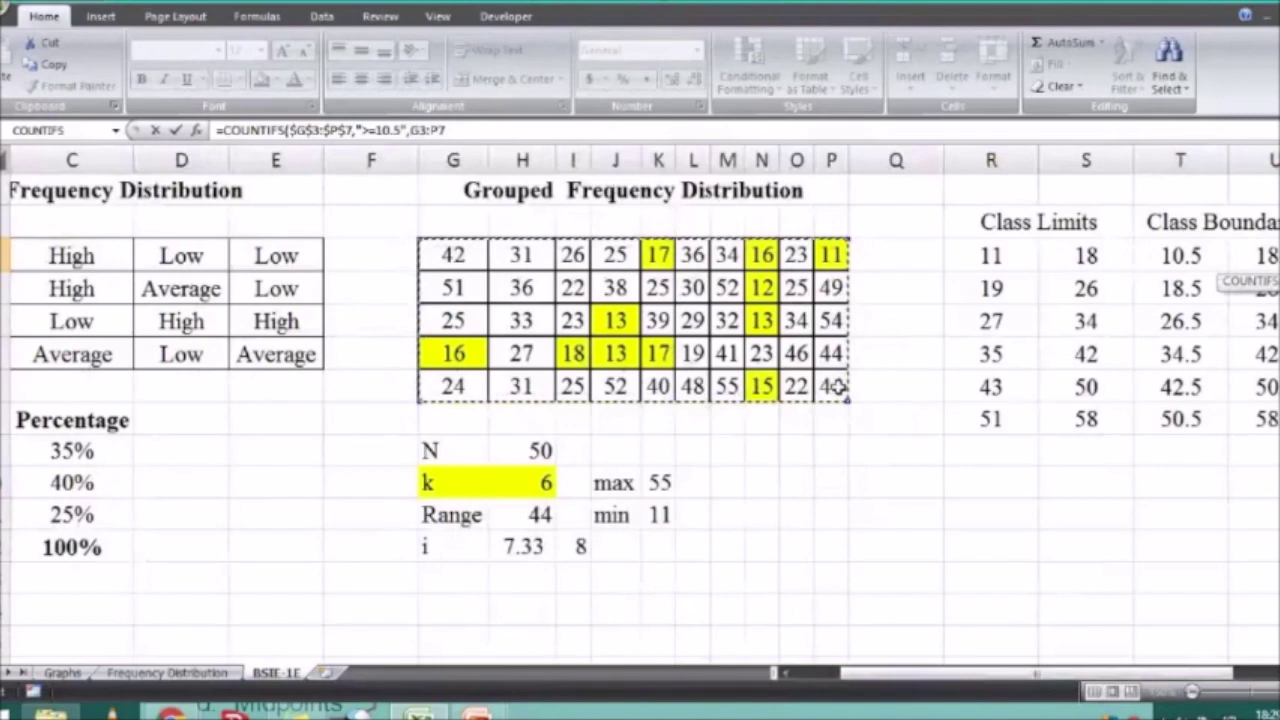
{"action": "key", "text": "F4"}
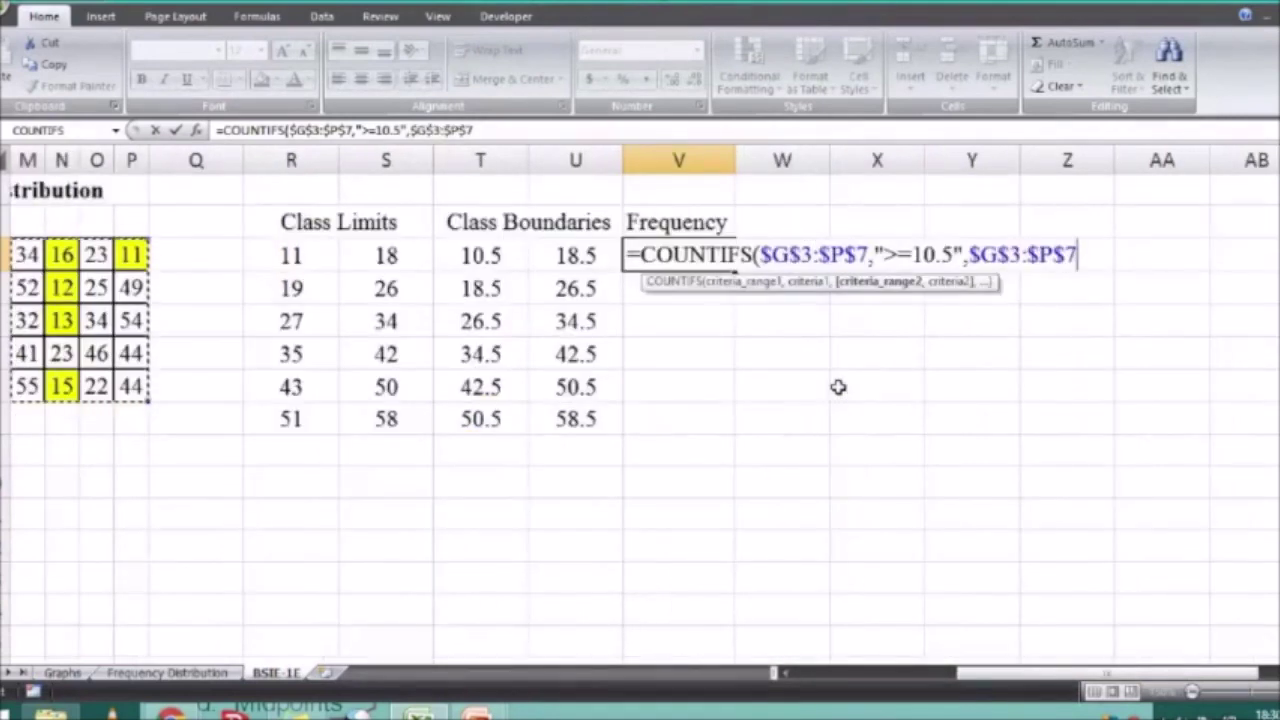
{"action": "type", "text": ",\"<"}
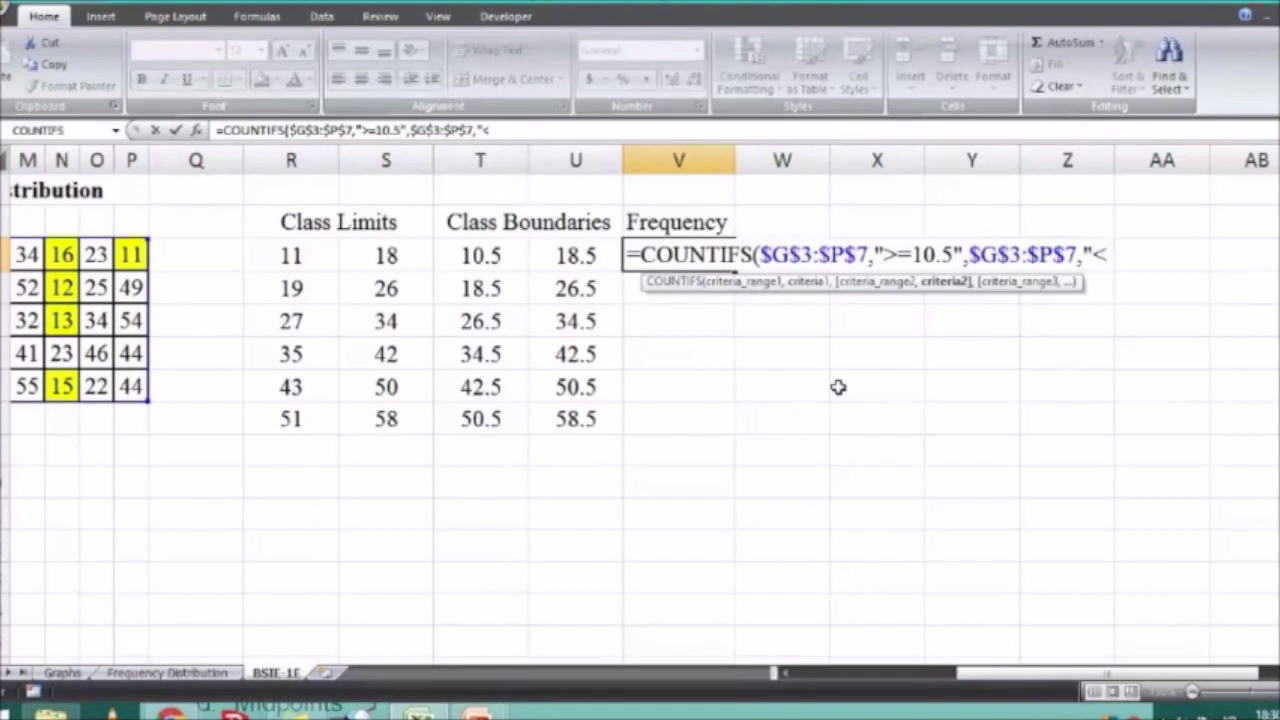
{"action": "type", "text": "=18.5"}
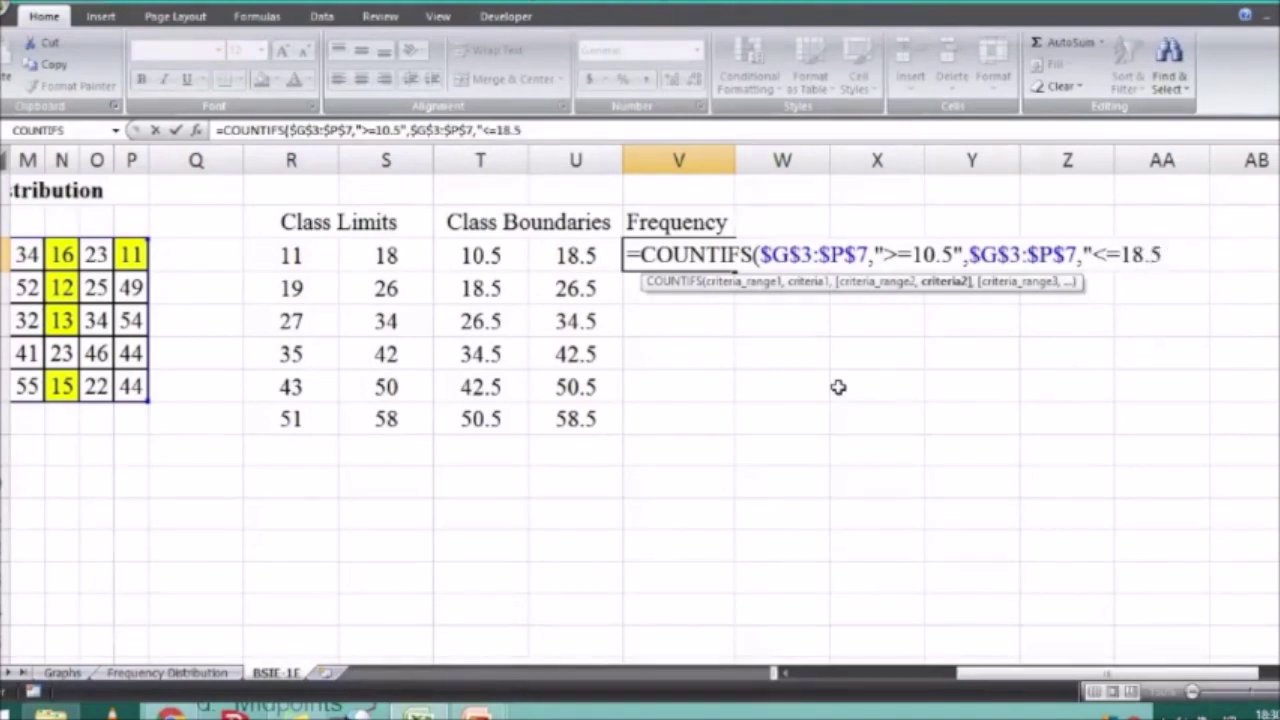
{"action": "type", "text": "\")"}
{"action": "key", "text": "Return"}
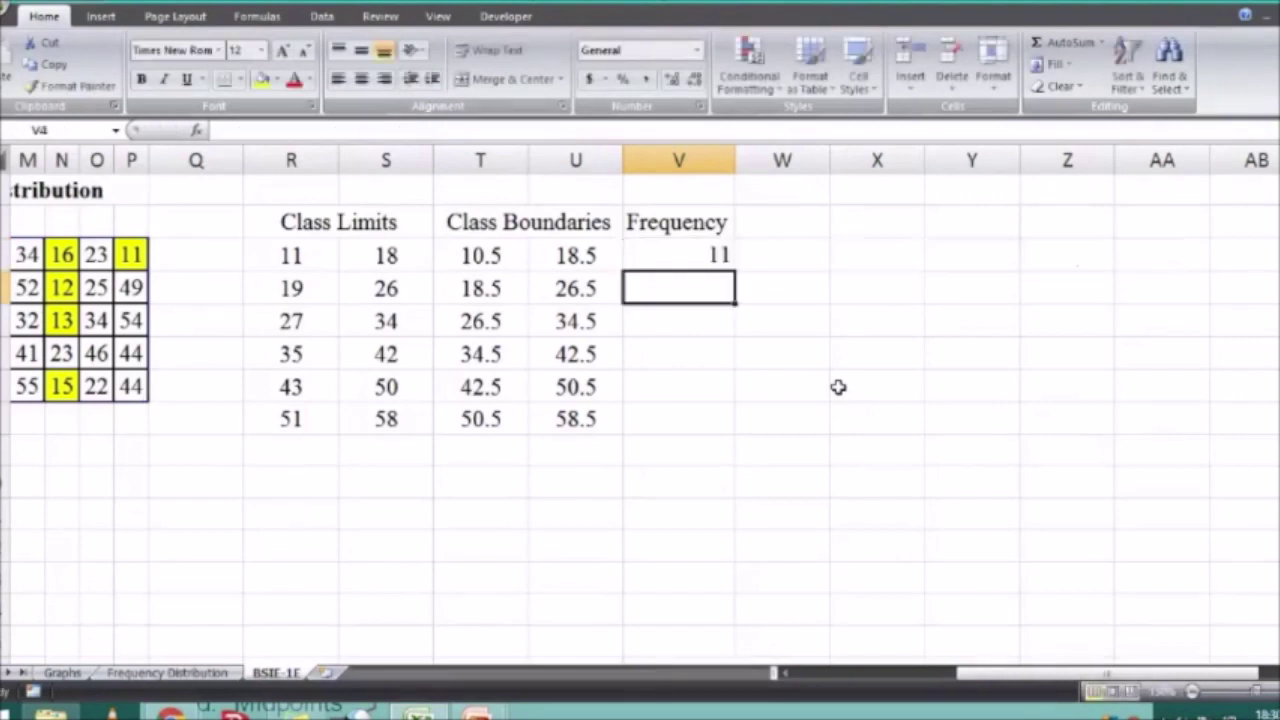
Check the COUNTIFS formula in V3 against the highlighted ages in G3:P7 and the remaining classes from row 4 down
{"action": "key", "text": "Up"}
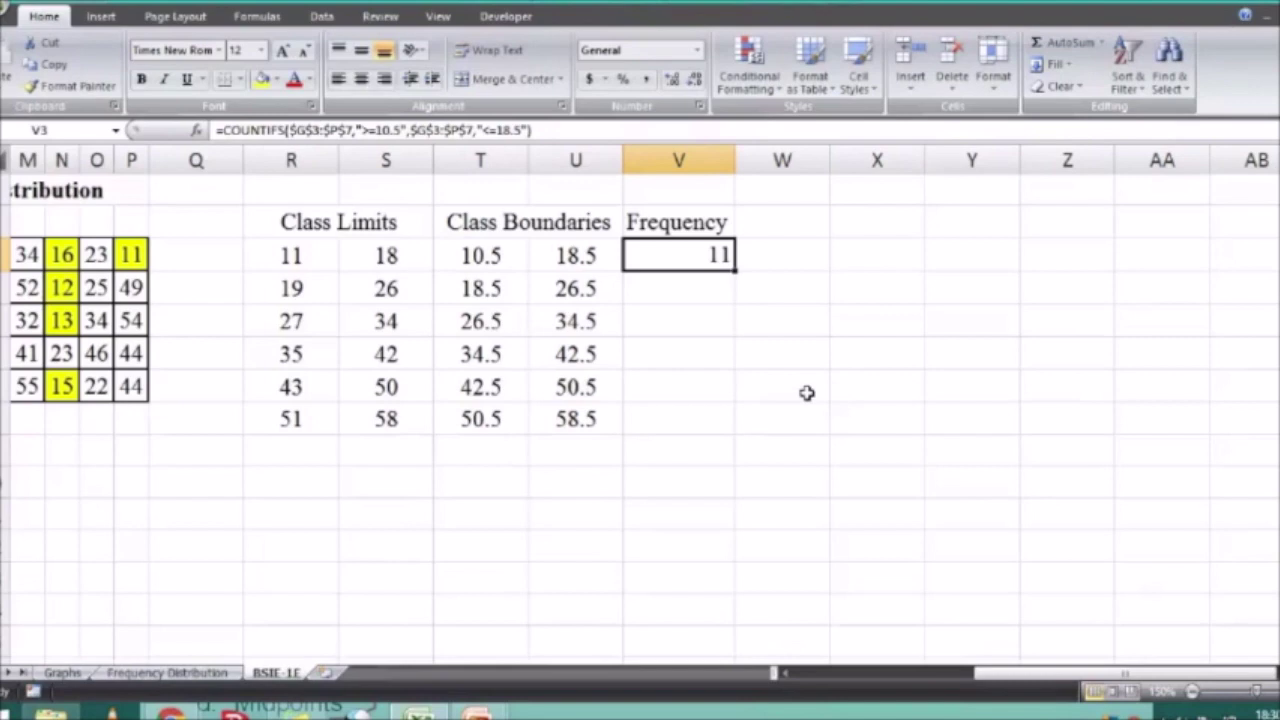
{"action": "left_click", "coordinate": [810, 387]}
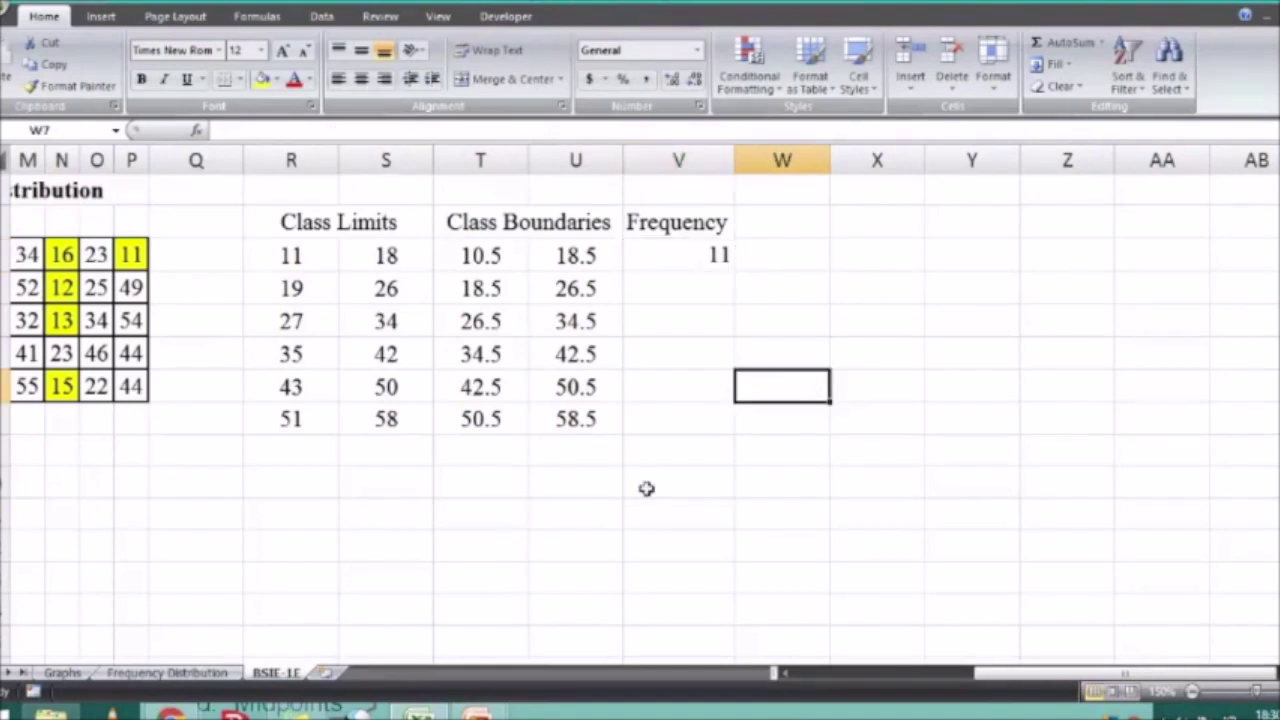
{"action": "left_click", "coordinate": [692, 256]}
{"action": "left_click_drag", "start_coordinate": [995, 676], "coordinate": [866, 660]}
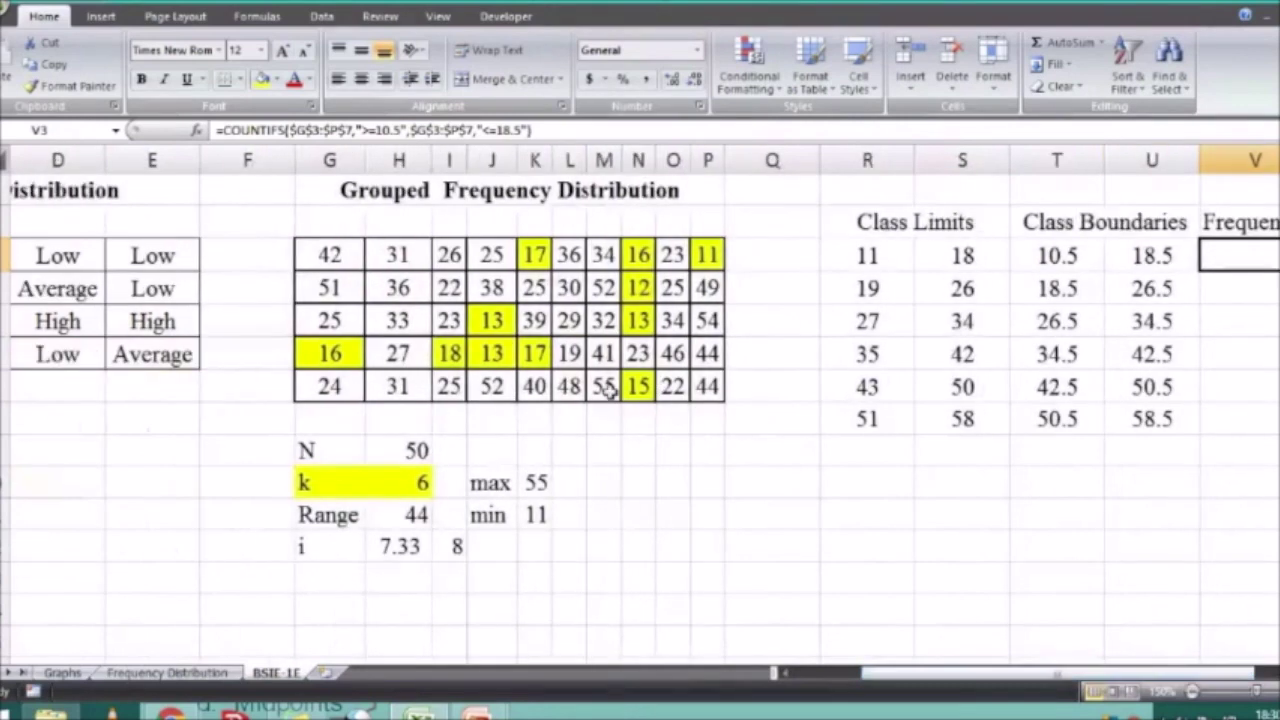
{"action": "left_click_drag", "start_coordinate": [850, 287], "coordinate": [1229, 246]}
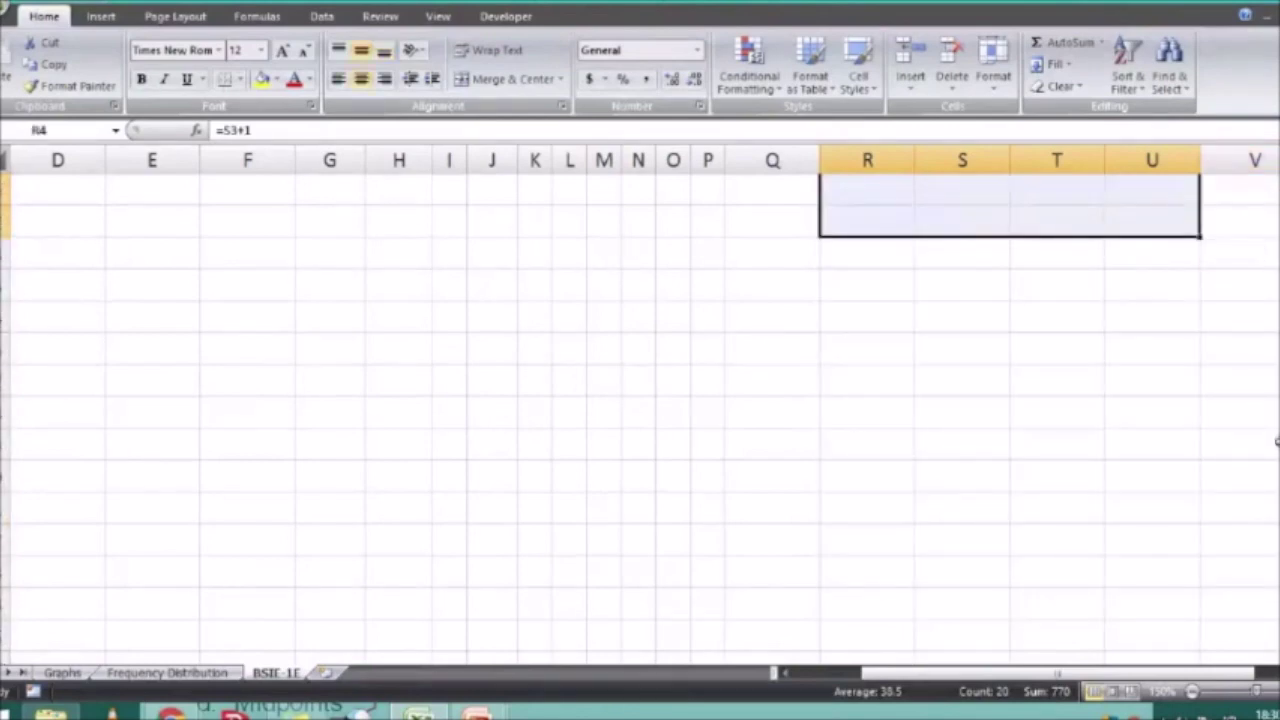
{"action": "scroll", "coordinate": [640, 400], "scroll_direction": "up", "scroll_amount": 10}
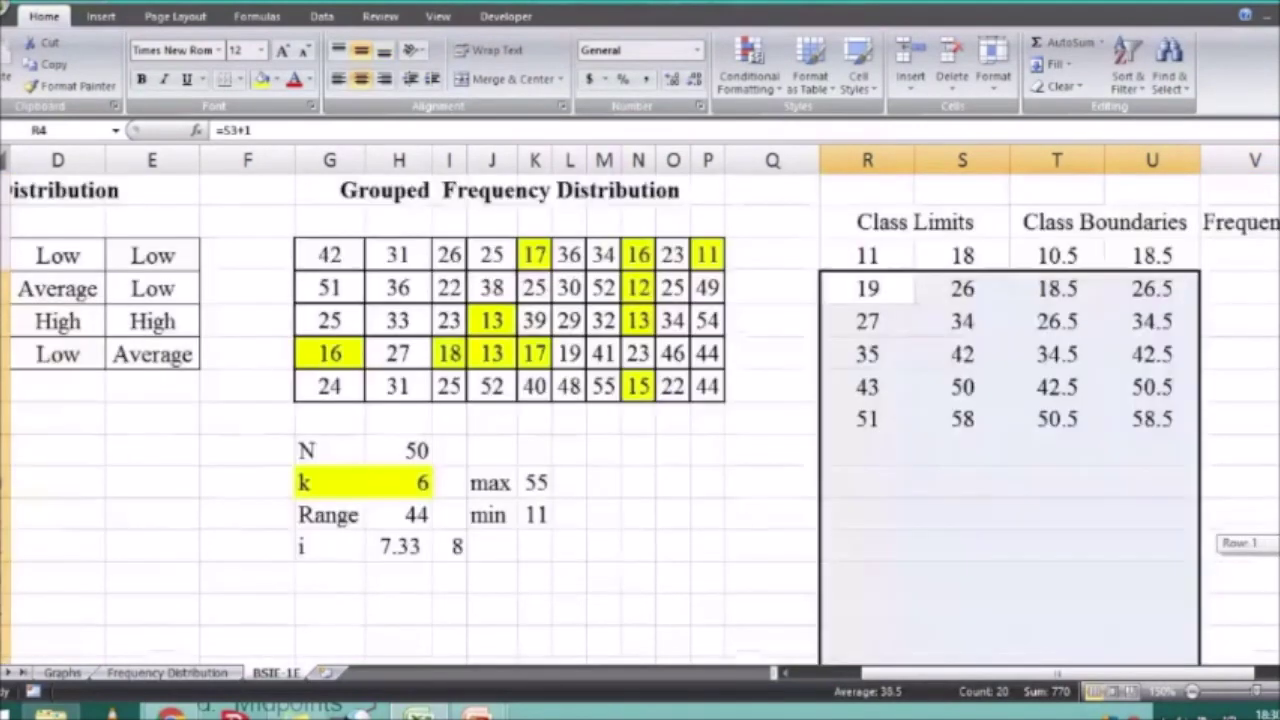
{"action": "left_click", "coordinate": [1240, 354]}
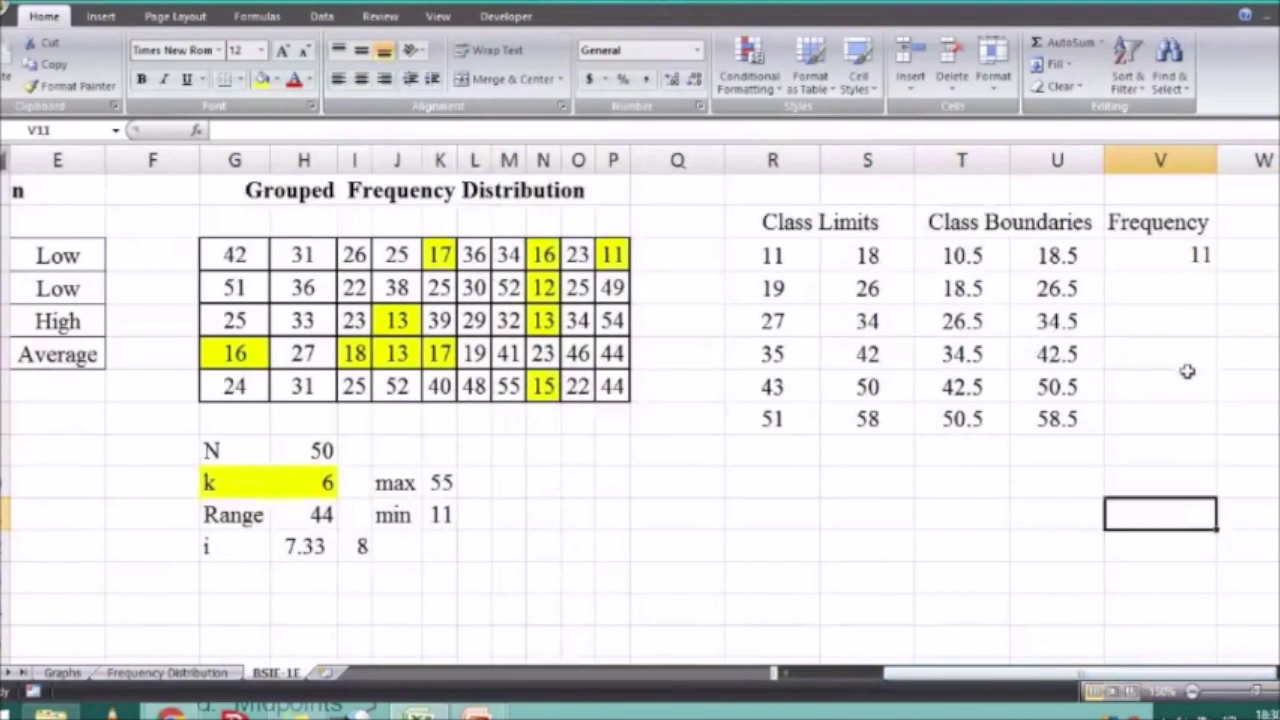
Fill the COUNTIFS formula from V3 down through V8
{"action": "left_click", "coordinate": [1195, 256]}
{"action": "left_click_drag", "start_coordinate": [1218, 268], "coordinate": [1216, 434]}
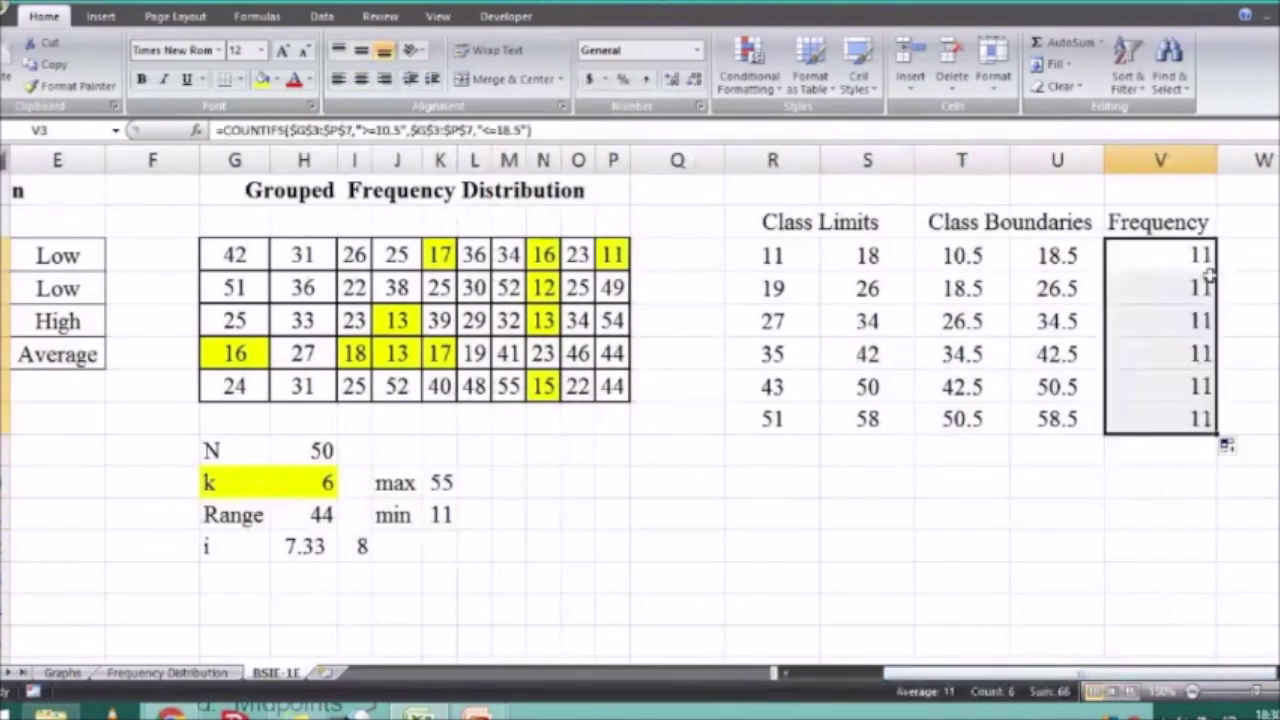
{"action": "left_click", "coordinate": [1186, 449]}
Examine the copied COUNTIFS formulas in V4 and V7, comparing their criteria with the boundaries in T3:U3 and the age data
{"action": "left_click", "coordinate": [1175, 298]}
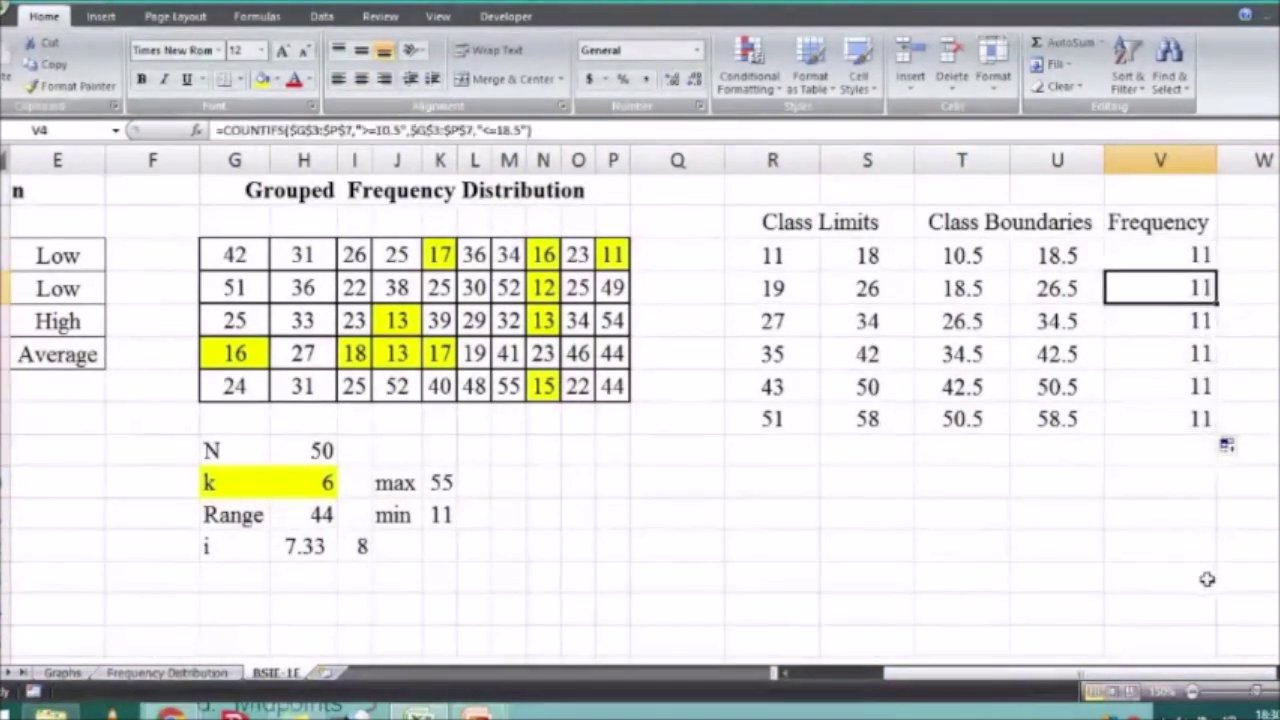
{"action": "scroll", "coordinate": [1200, 400], "scroll_direction": "right", "scroll_amount": 3}
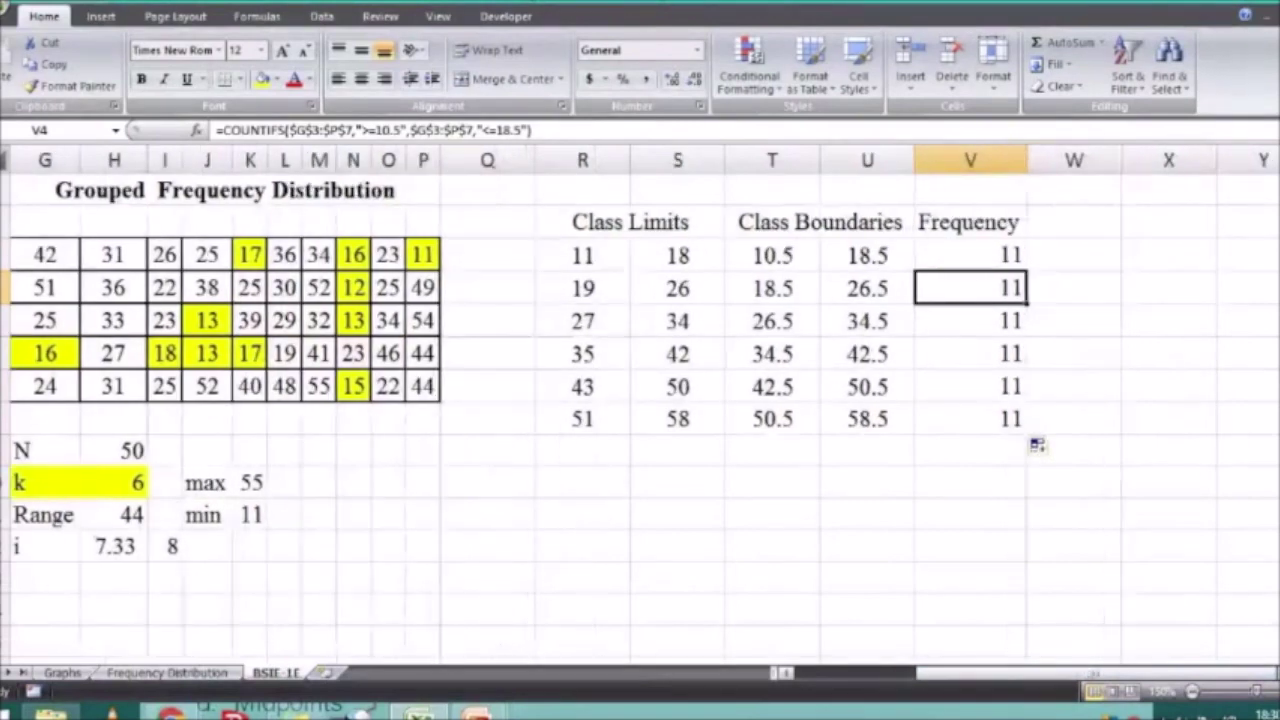
{"action": "left_click", "coordinate": [1200, 485]}
{"action": "left_click", "coordinate": [946, 288]}
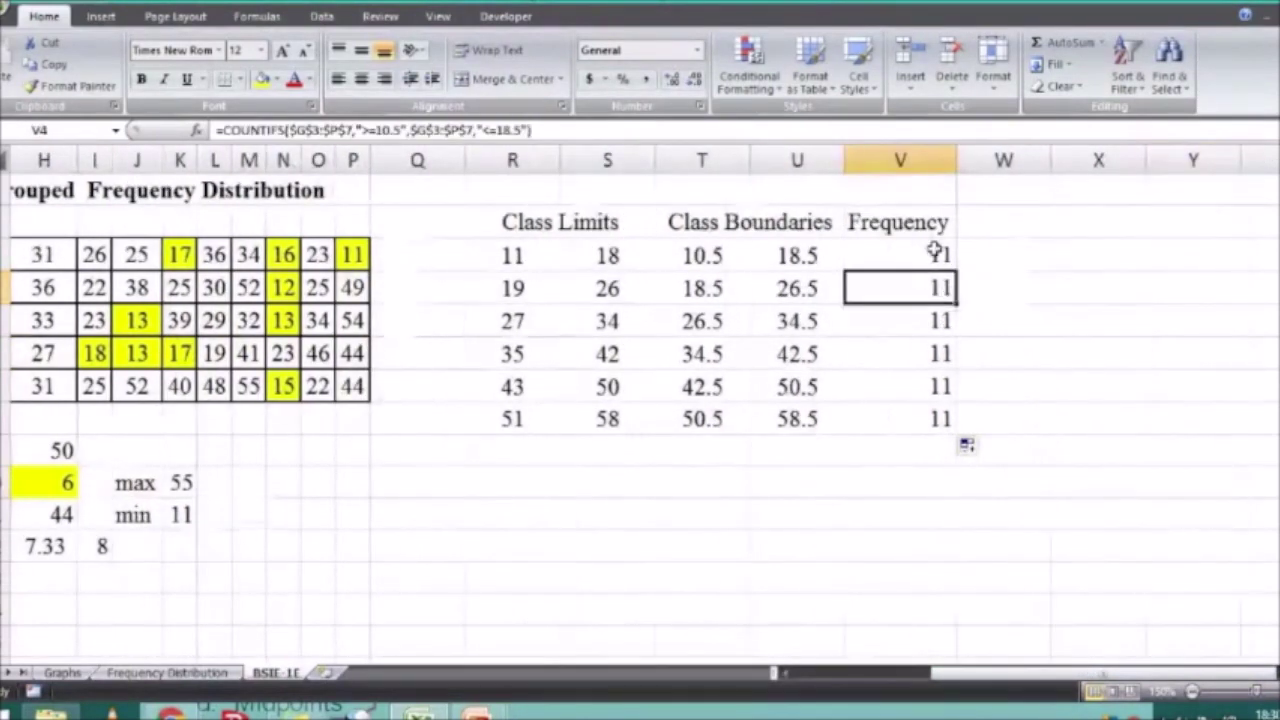
{"action": "left_click", "coordinate": [718, 257]}
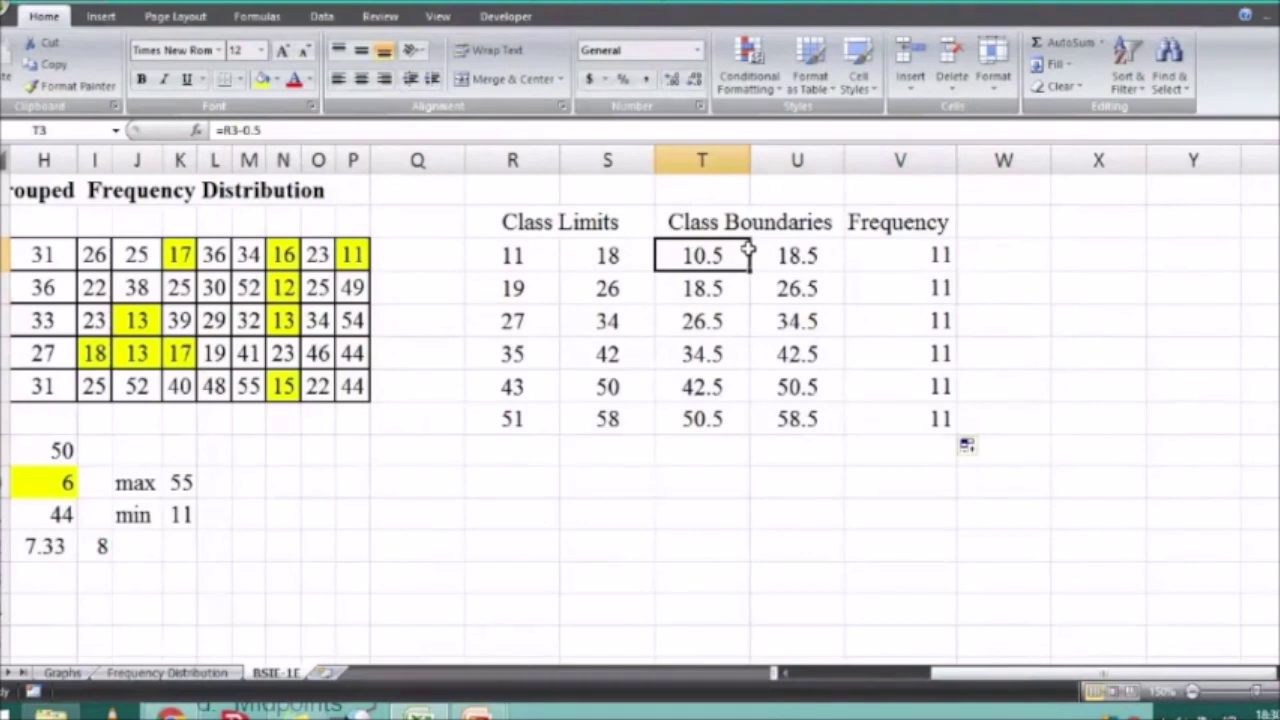
{"action": "left_click_drag", "start_coordinate": [748, 254], "coordinate": [803, 254]}
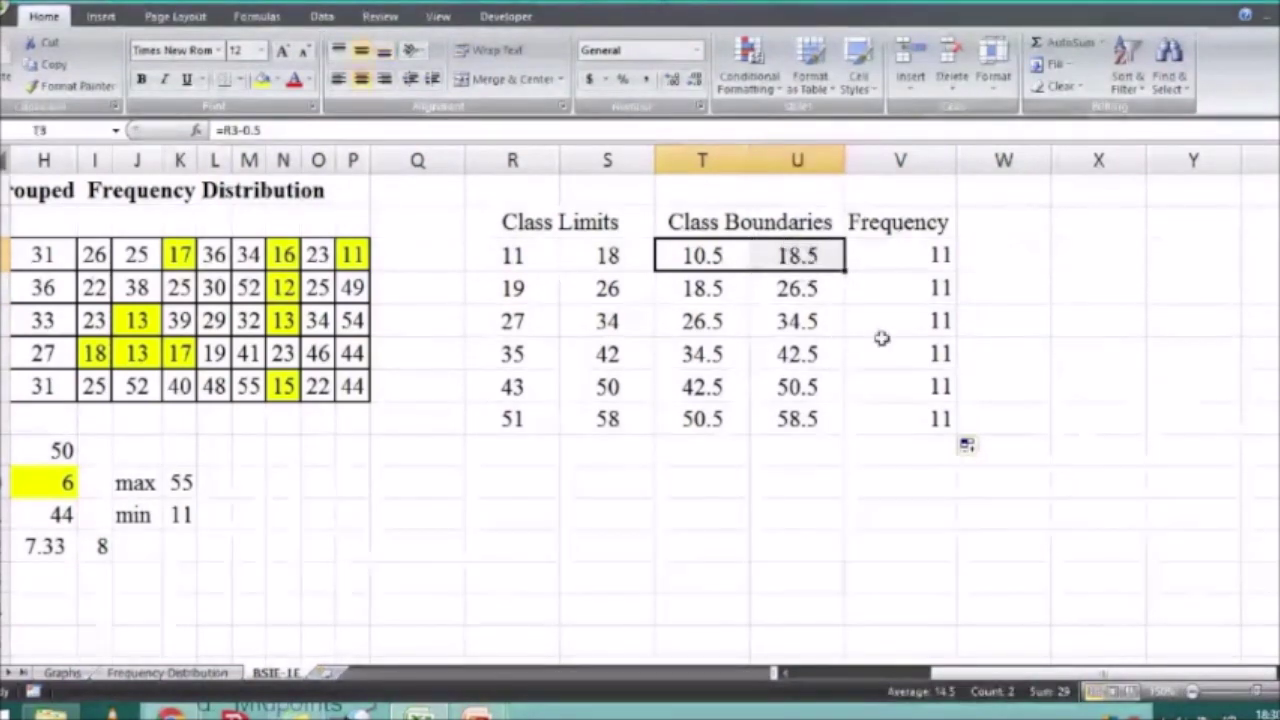
{"action": "left_click", "coordinate": [903, 382]}
{"action": "double_click", "coordinate": [928, 385]}
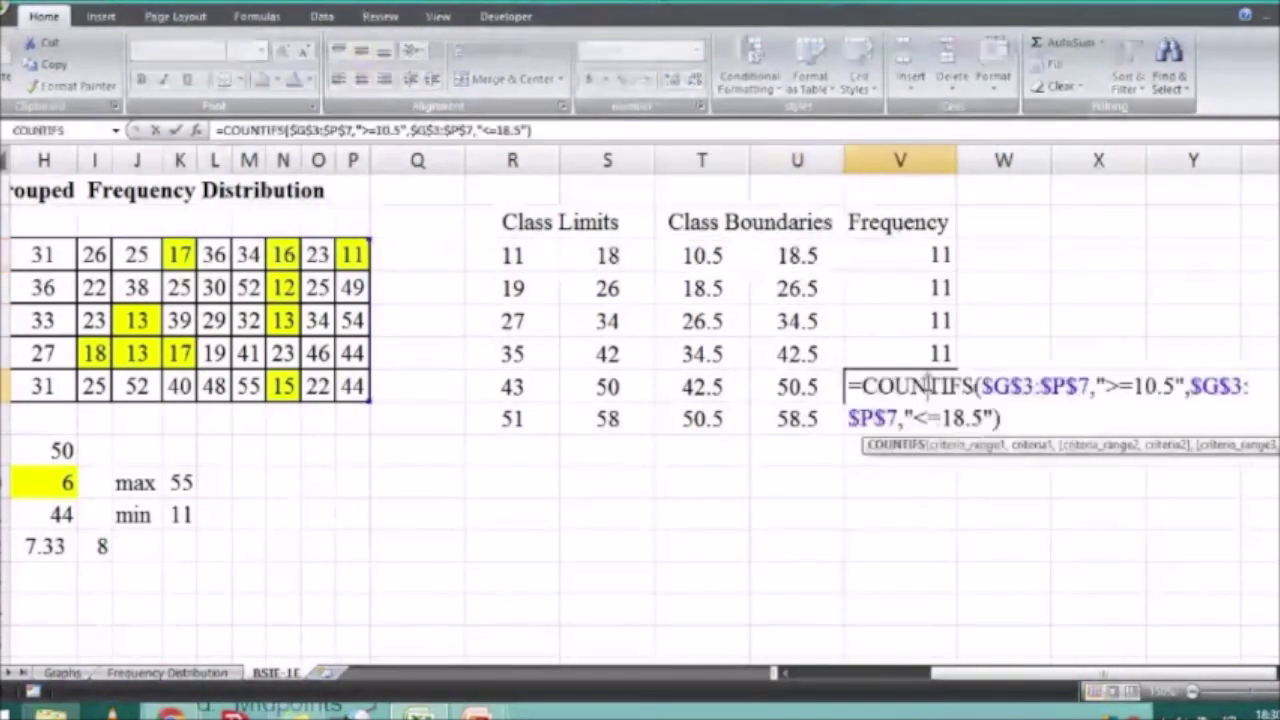
{"action": "key", "text": "Return"}
{"action": "left_click", "coordinate": [1053, 288]}
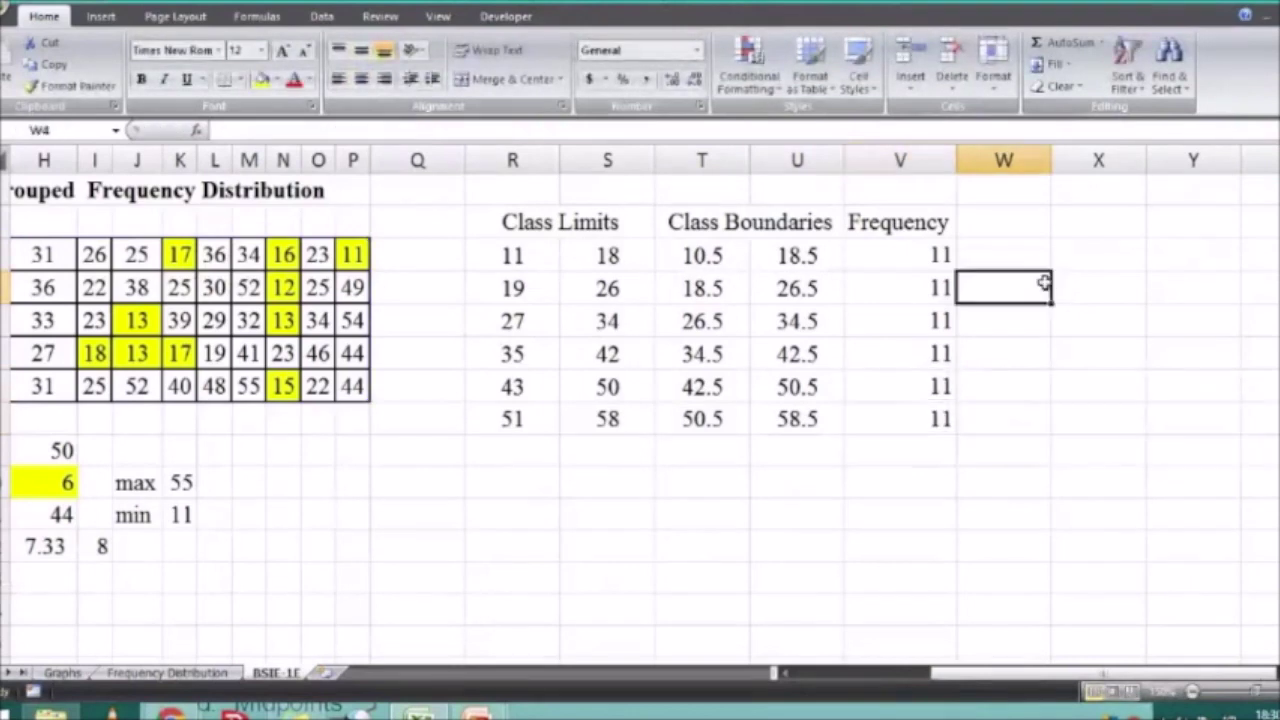
{"action": "left_click_drag", "start_coordinate": [95, 257], "coordinate": [325, 388]}
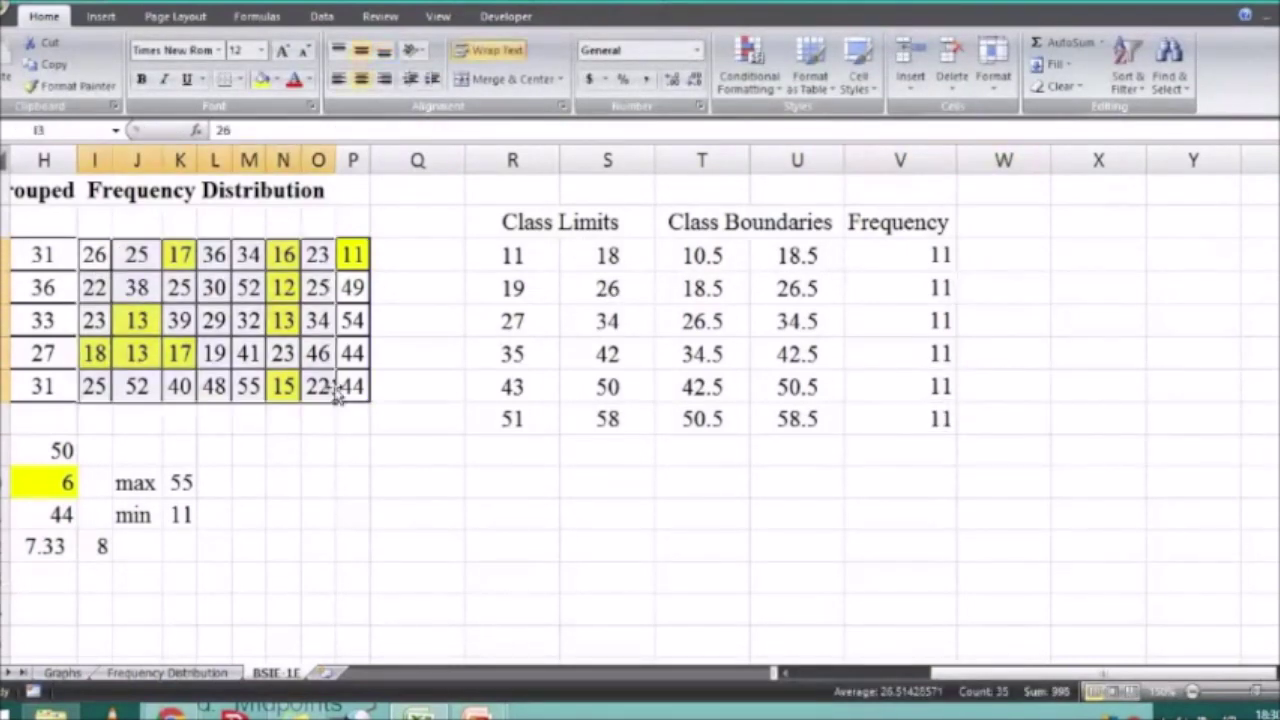
{"action": "left_click", "coordinate": [925, 418]}
{"action": "left_click", "coordinate": [918, 283]}
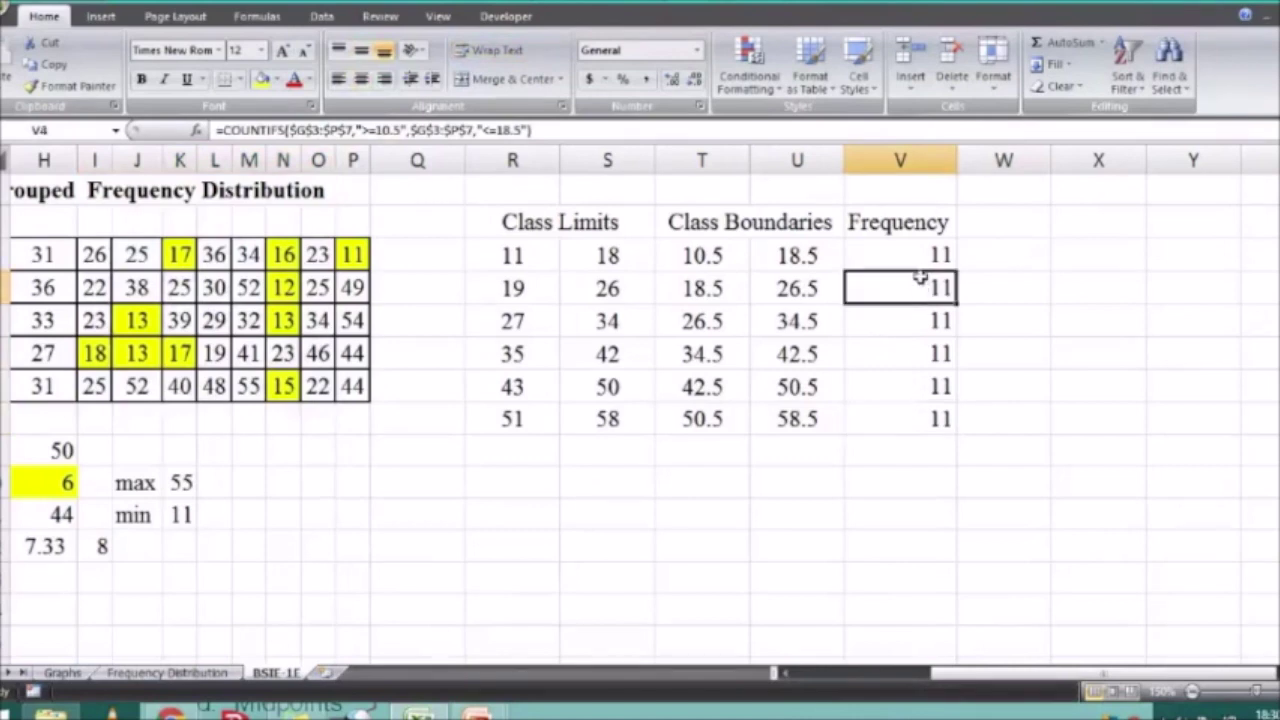
Change the COUNTIFS criteria in V4 to ">=18.5" and "<=26.5" for the second class
{"action": "double_click", "coordinate": [922, 283]}
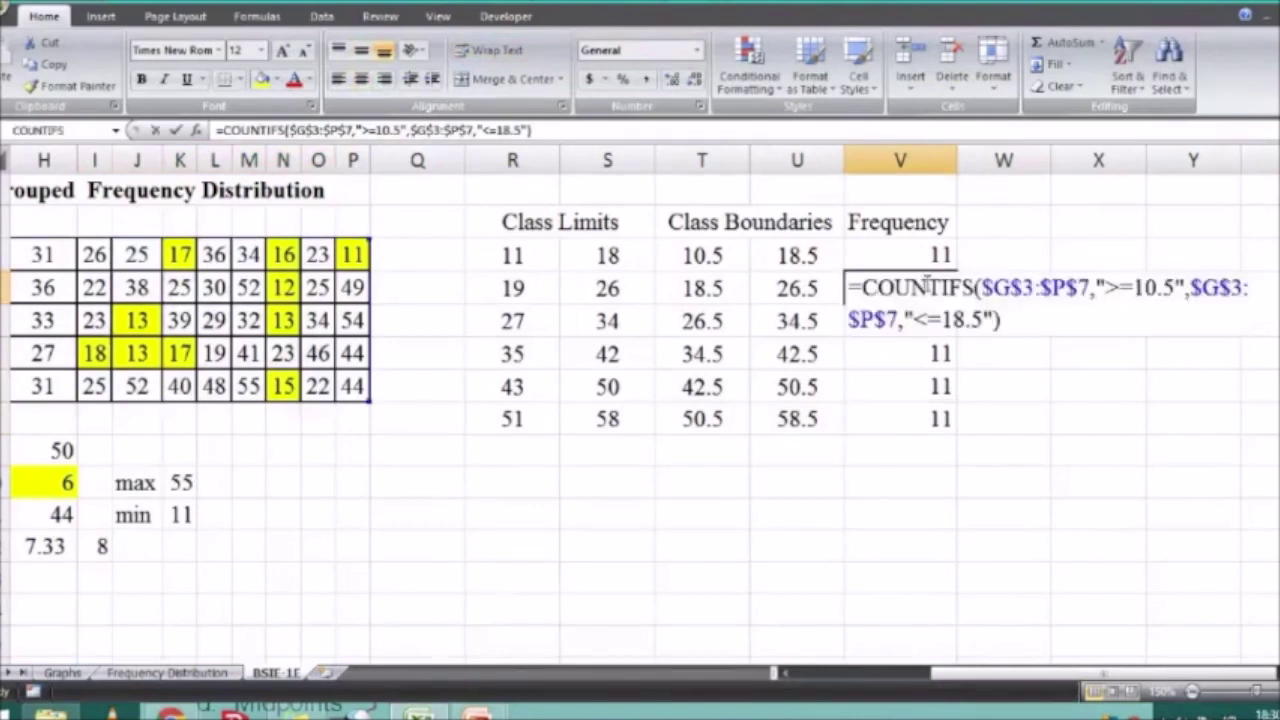
{"action": "left_click", "coordinate": [1174, 288]}
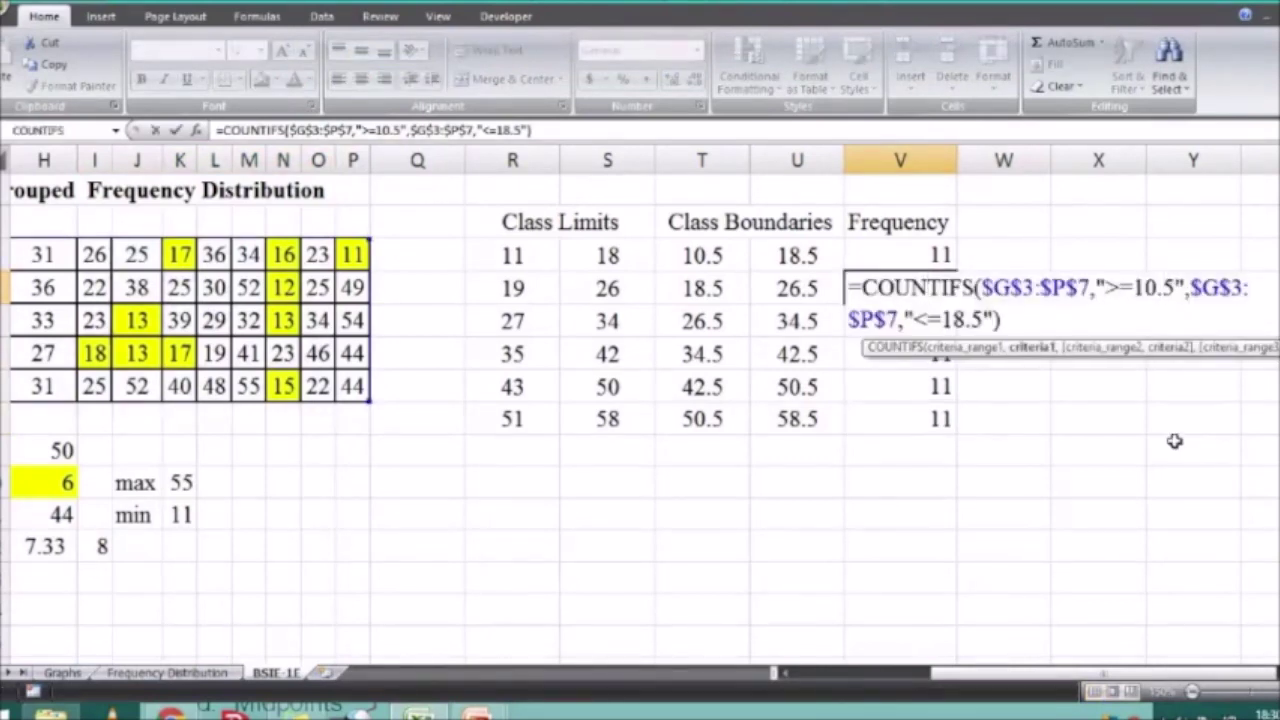
{"action": "key", "text": "BackSpace"}
{"action": "type", "text": "8"}
{"action": "key", "text": "End"}
{"action": "key", "text": "Left"}
{"action": "key", "text": "Left"}
{"action": "key", "text": "Left"}
{"action": "key", "text": "Left"}
{"action": "key", "text": "BackSpace"}
{"action": "key", "text": "BackSpace"}
{"action": "type", "text": "26"}
{"action": "key", "text": "Return"}
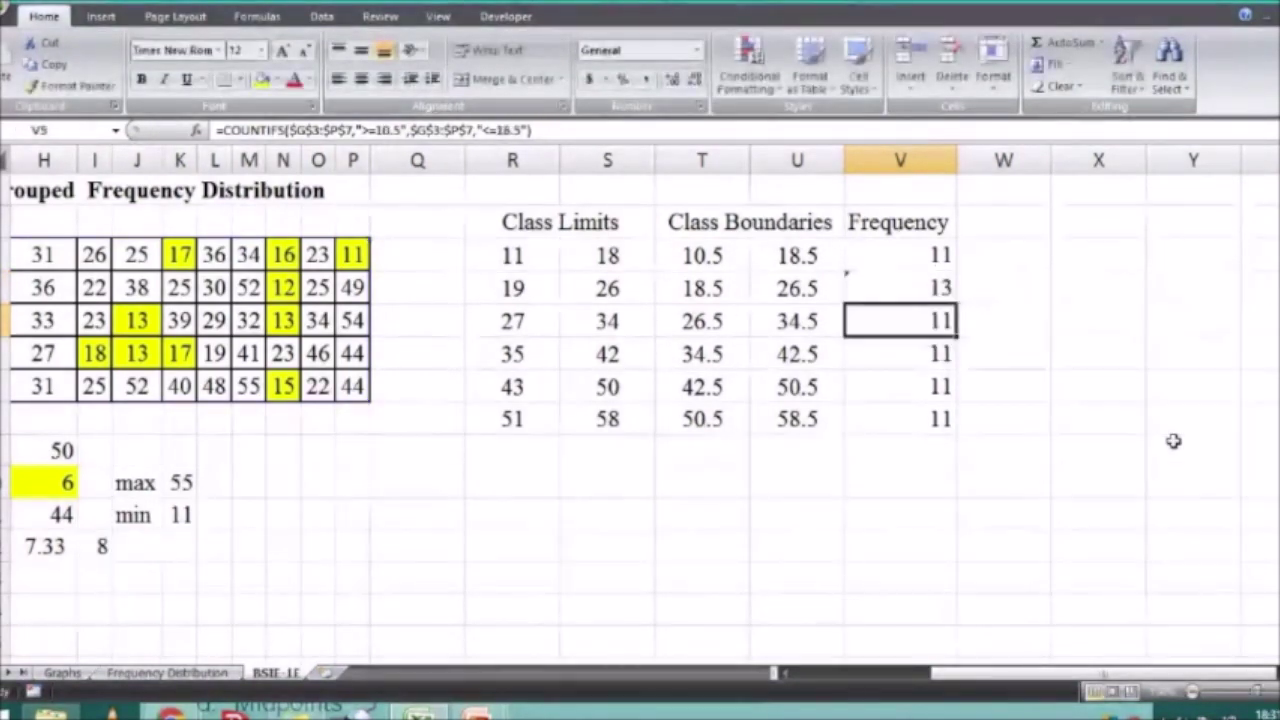
Change the COUNTIFS criteria in V5 to ">=26.5" and "<=34.5" for the third class
{"action": "double_click", "coordinate": [910, 321]}
{"action": "left_click", "coordinate": [1157, 320]}
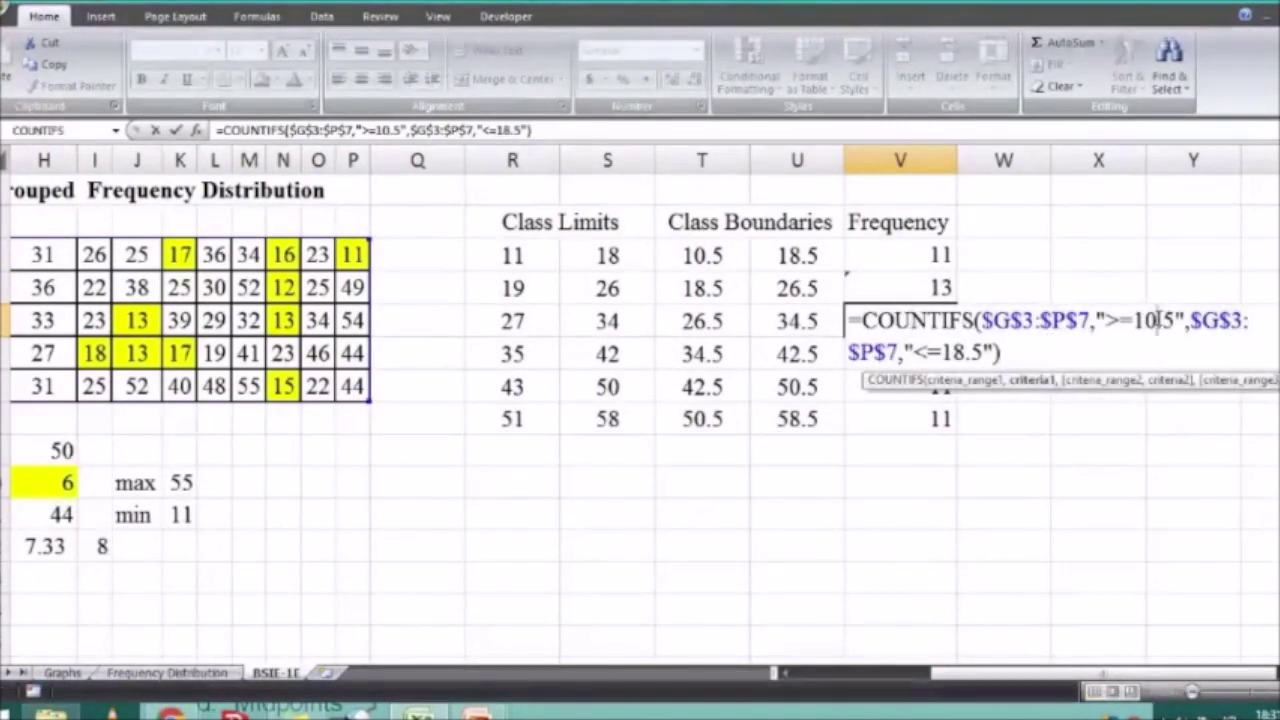
{"action": "key", "text": "BackSpace"}
{"action": "key", "text": "BackSpace"}
{"action": "type", "text": "26"}
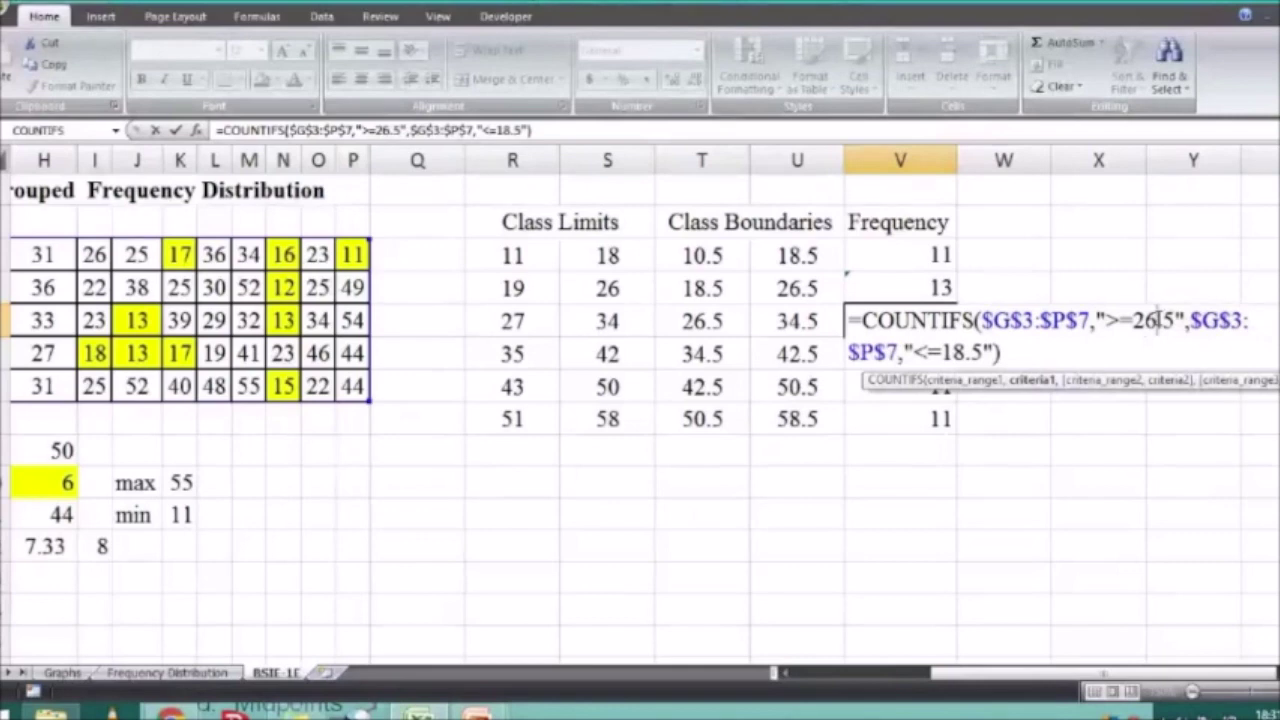
{"action": "left_click", "coordinate": [964, 350]}
{"action": "key", "text": "BackSpace"}
{"action": "key", "text": "BackSpace"}
{"action": "type", "text": "34"}
{"action": "key", "text": "Return"}
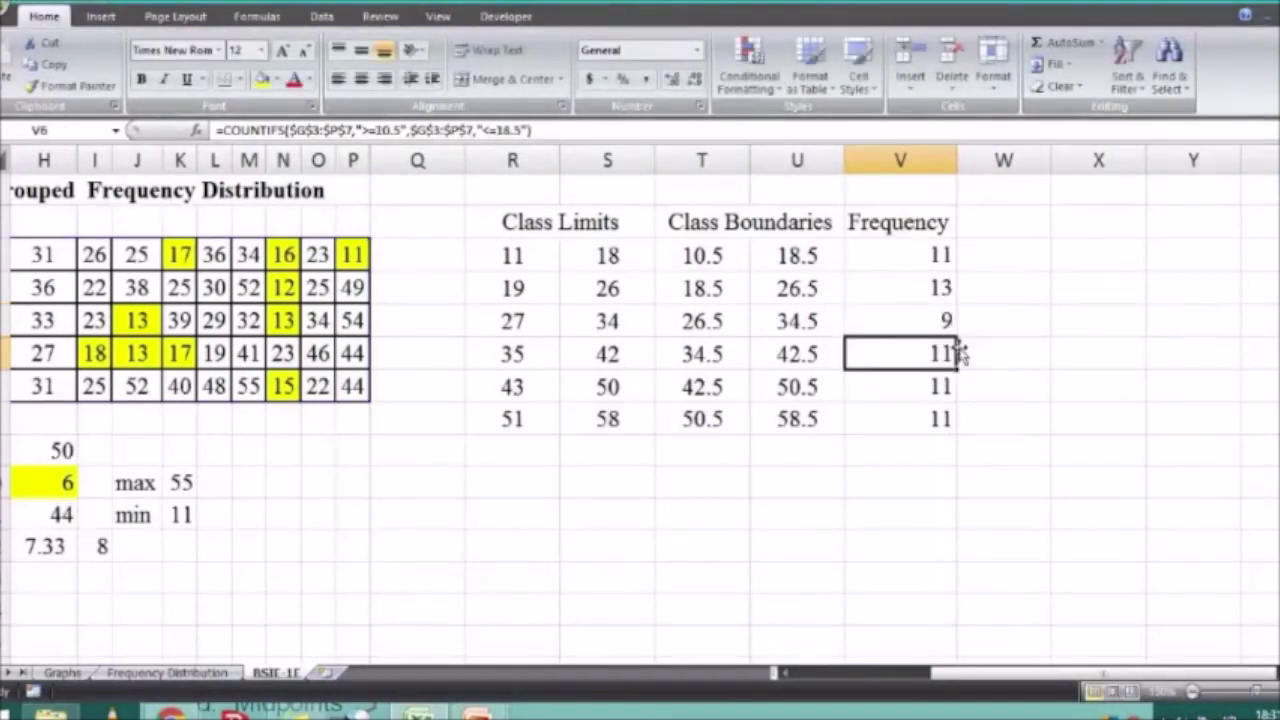
Change the COUNTIFS criteria in V6 to ">=34.5" and "<=42.5" for the fourth class
{"action": "double_click", "coordinate": [930, 356]}
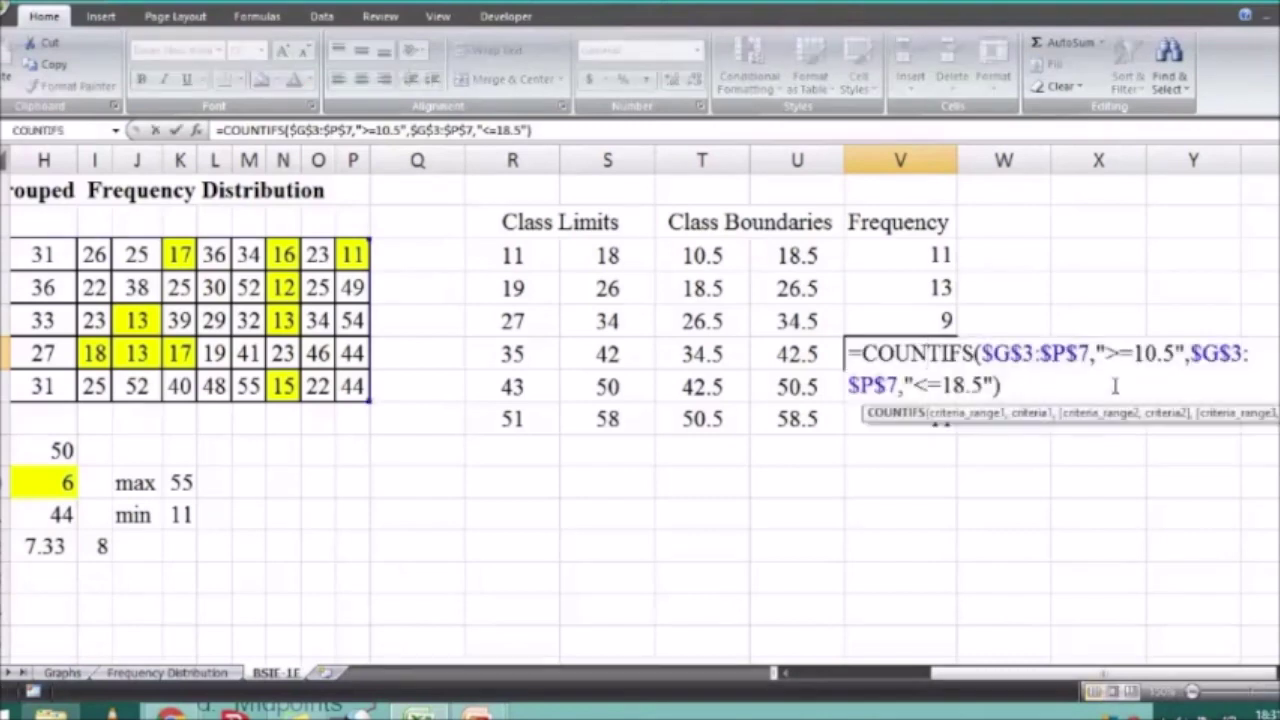
{"action": "left_click", "coordinate": [1153, 353]}
{"action": "key", "text": "BackSpace"}
{"action": "key", "text": "BackSpace"}
{"action": "type", "text": "34"}
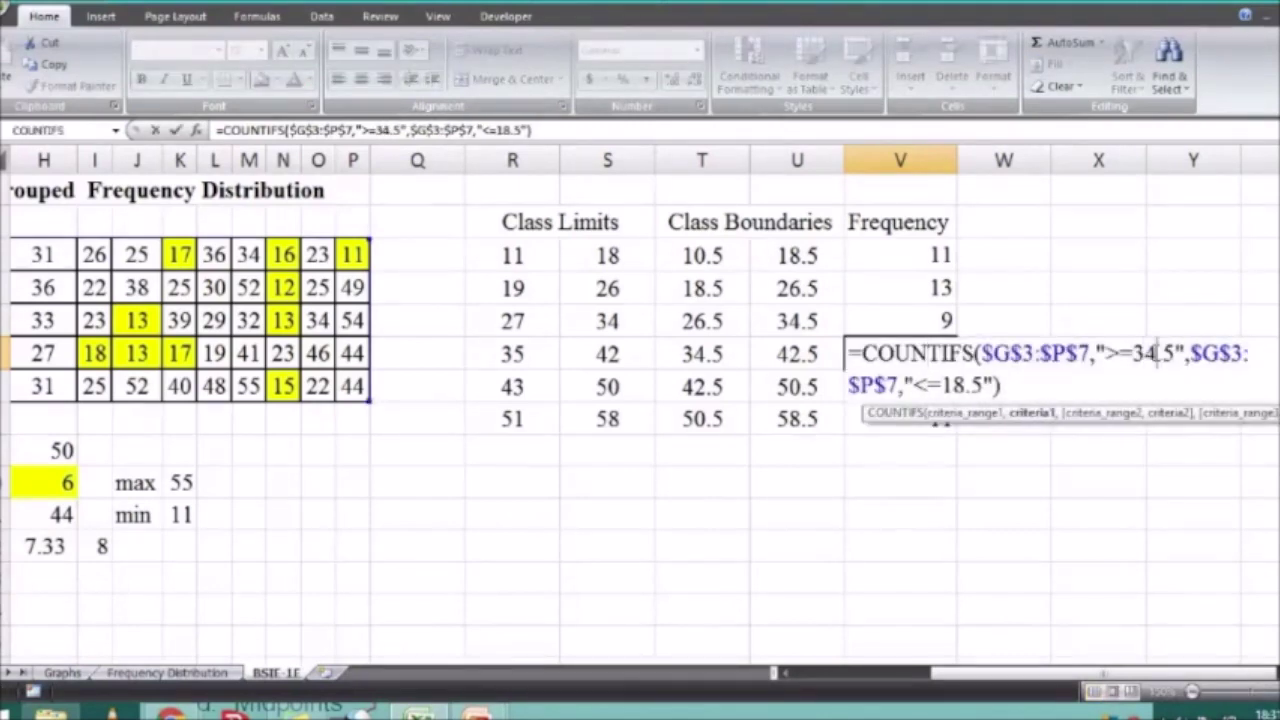
{"action": "left_click", "coordinate": [966, 383]}
{"action": "key", "text": "BackSpace"}
{"action": "key", "text": "BackSpace"}
{"action": "type", "text": "42"}
{"action": "key", "text": "Return"}
Change the COUNTIFS criteria in V7 to ">=42.5" and "<=50.5" for the fifth class
{"action": "double_click", "coordinate": [957, 388]}
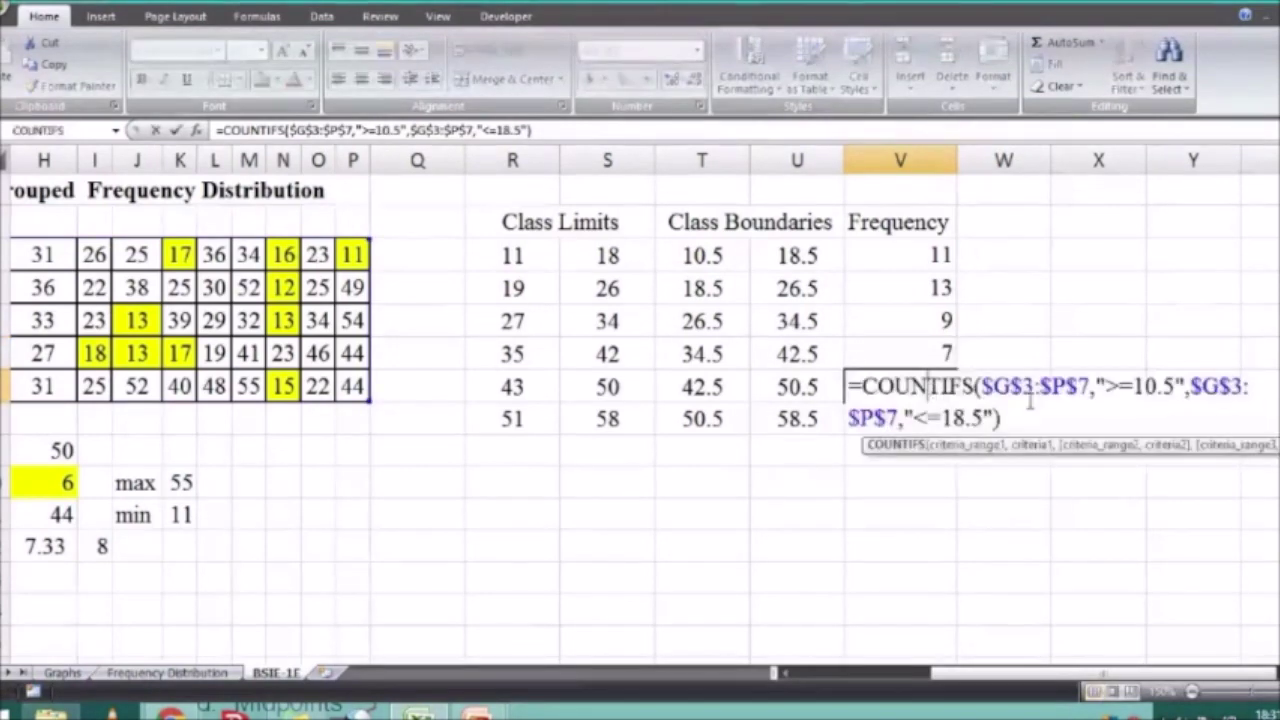
{"action": "left_click", "coordinate": [1157, 388]}
{"action": "key", "text": "BackSpace"}
{"action": "key", "text": "BackSpace"}
{"action": "type", "text": "42"}
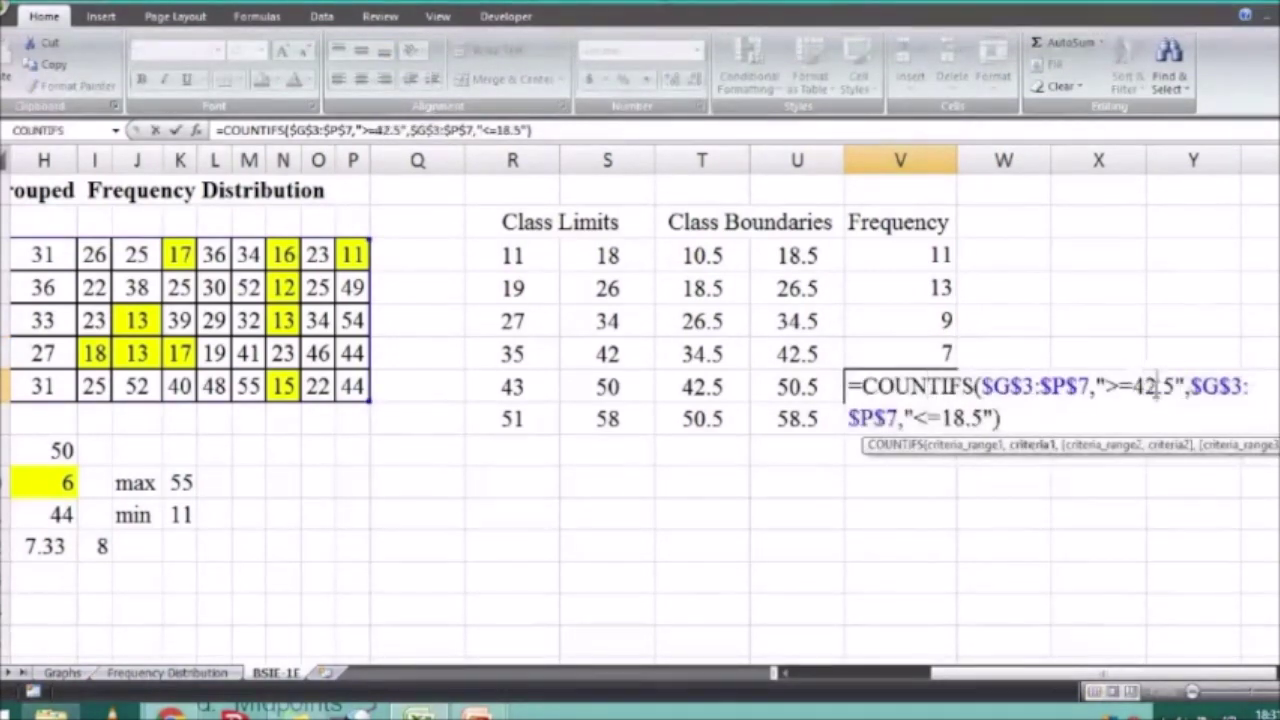
{"action": "left_click", "coordinate": [968, 419]}
{"action": "key", "text": "BackSpace"}
{"action": "key", "text": "BackSpace"}
{"action": "type", "text": "50"}
{"action": "key", "text": "Return"}
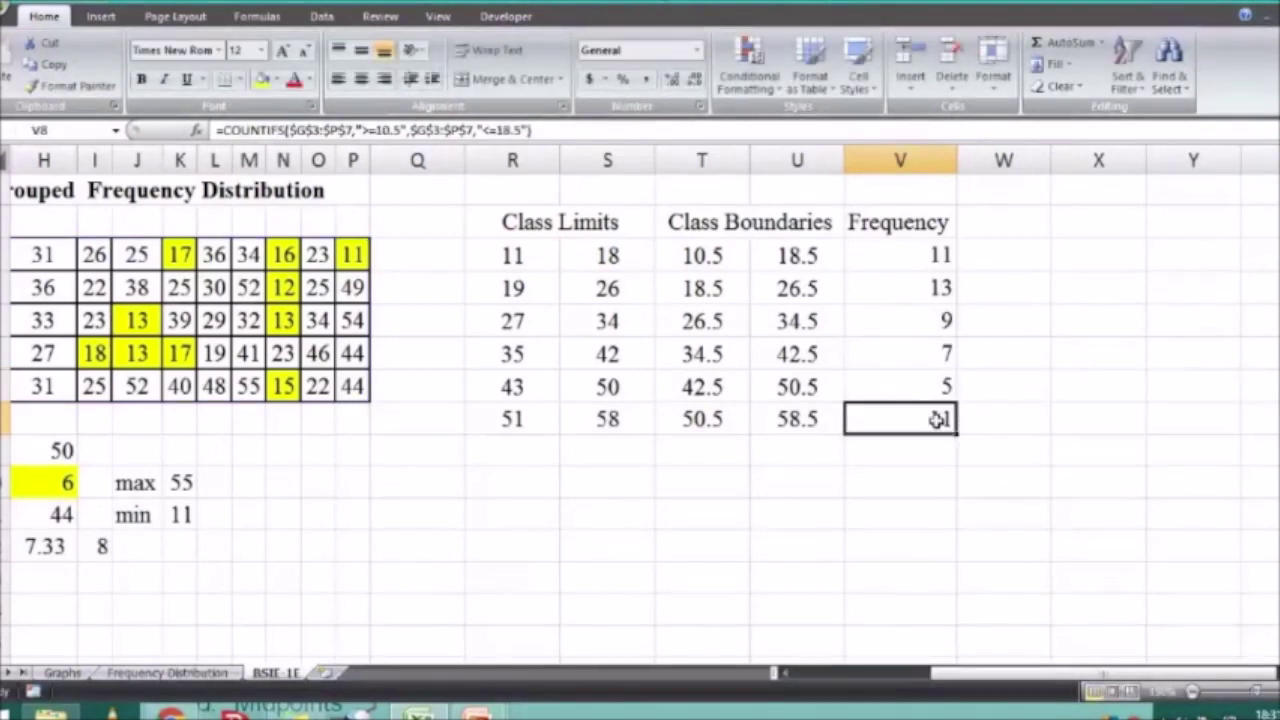
Change the COUNTIFS criteria in V8 to ">=50.5" and "<=58.5" for the last class
{"action": "double_click", "coordinate": [937, 419]}
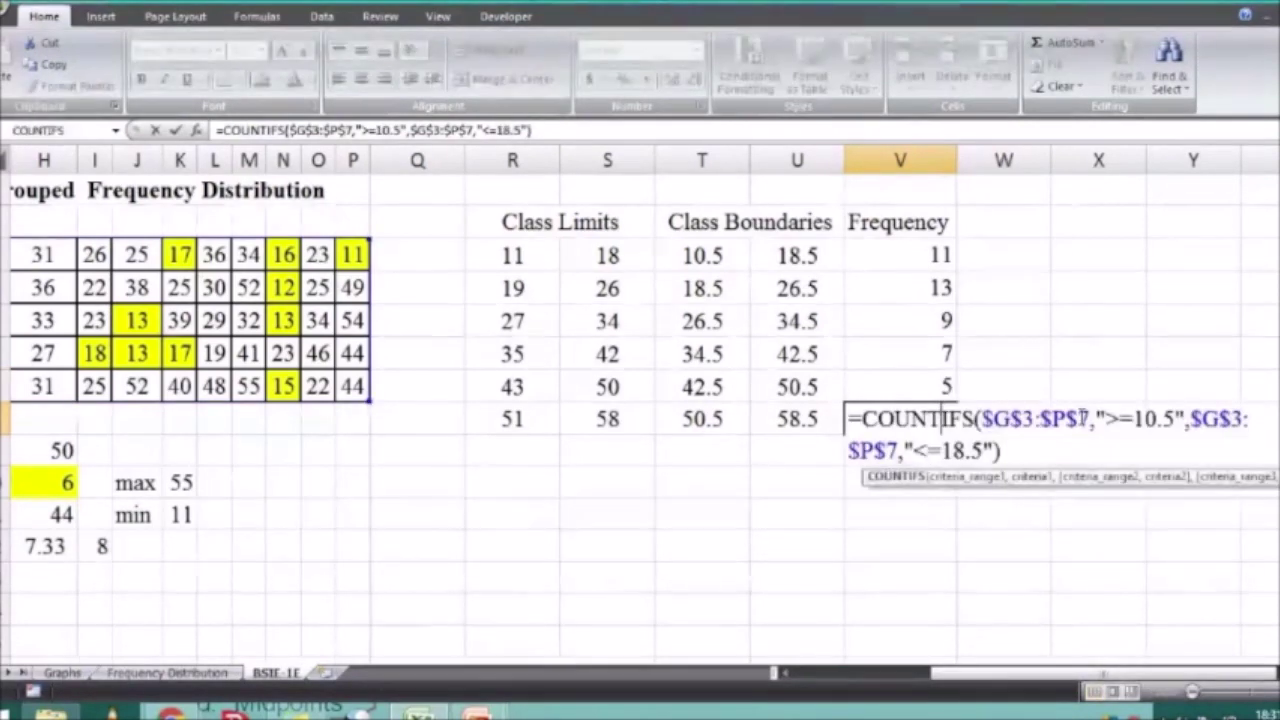
{"action": "left_click", "coordinate": [1161, 418]}
{"action": "key", "text": "BackSpace"}
{"action": "key", "text": "BackSpace"}
{"action": "type", "text": "50"}
{"action": "left_click", "coordinate": [948, 450]}
{"action": "key", "text": "BackSpace"}
{"action": "type", "text": "5"}
{"action": "key", "text": "Return"}
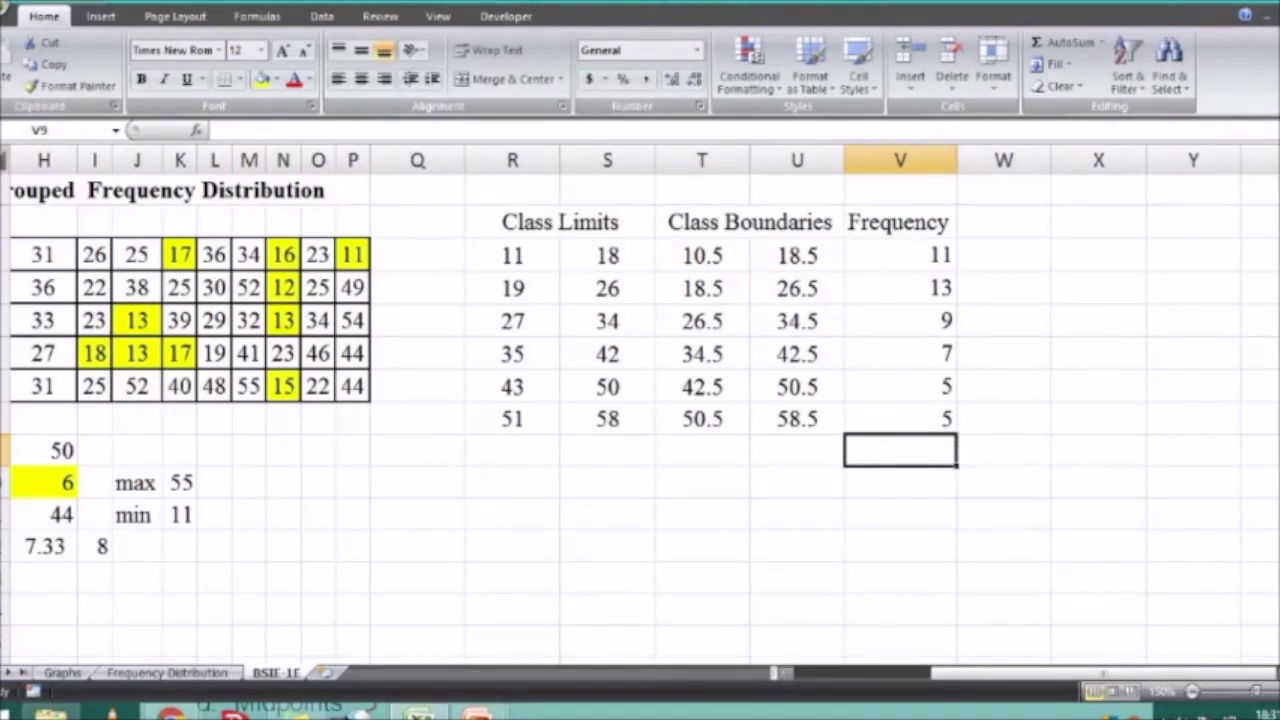
Check the sum of the frequencies in V3:V8 against the number of observations N in H9
{"action": "left_click_drag", "start_coordinate": [897, 253], "coordinate": [940, 423]}
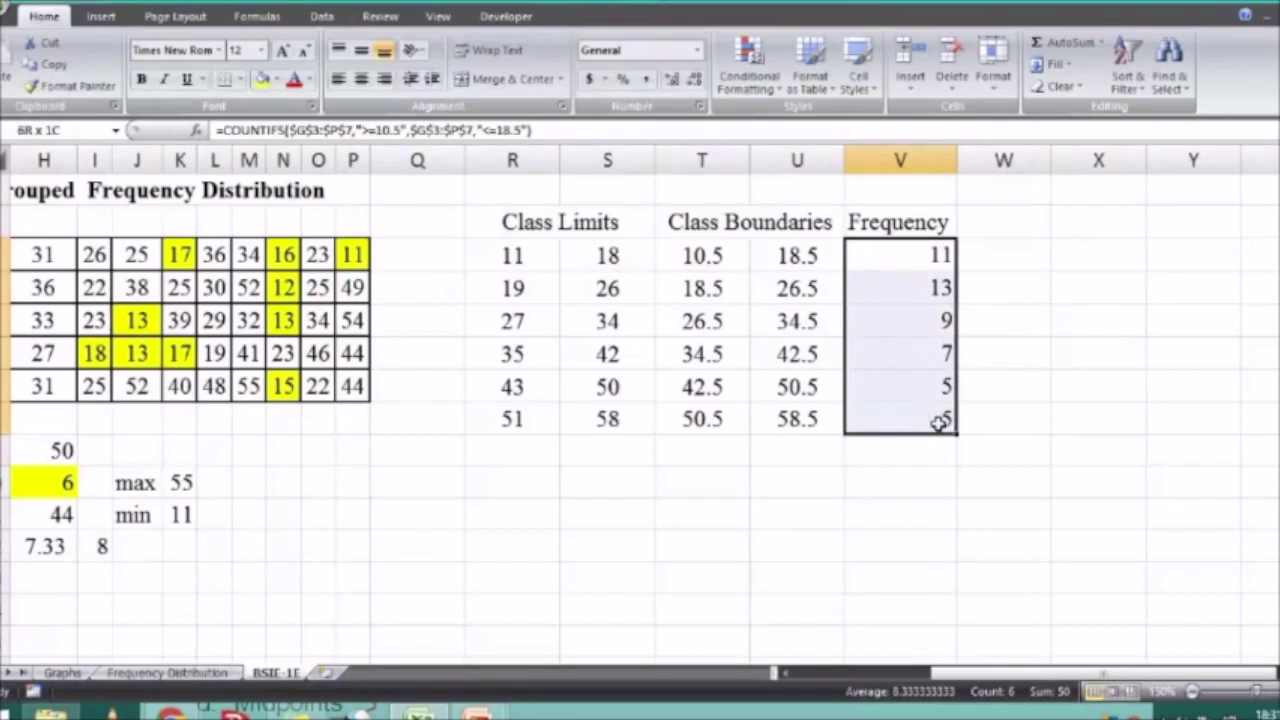
{"action": "left_click", "coordinate": [997, 536]}
{"action": "left_click_drag", "start_coordinate": [1045, 677], "coordinate": [975, 677]}
{"action": "left_click_drag", "start_coordinate": [1252, 252], "coordinate": [1245, 432]}
{"action": "left_click", "coordinate": [945, 607]}
{"action": "left_click", "coordinate": [388, 453]}
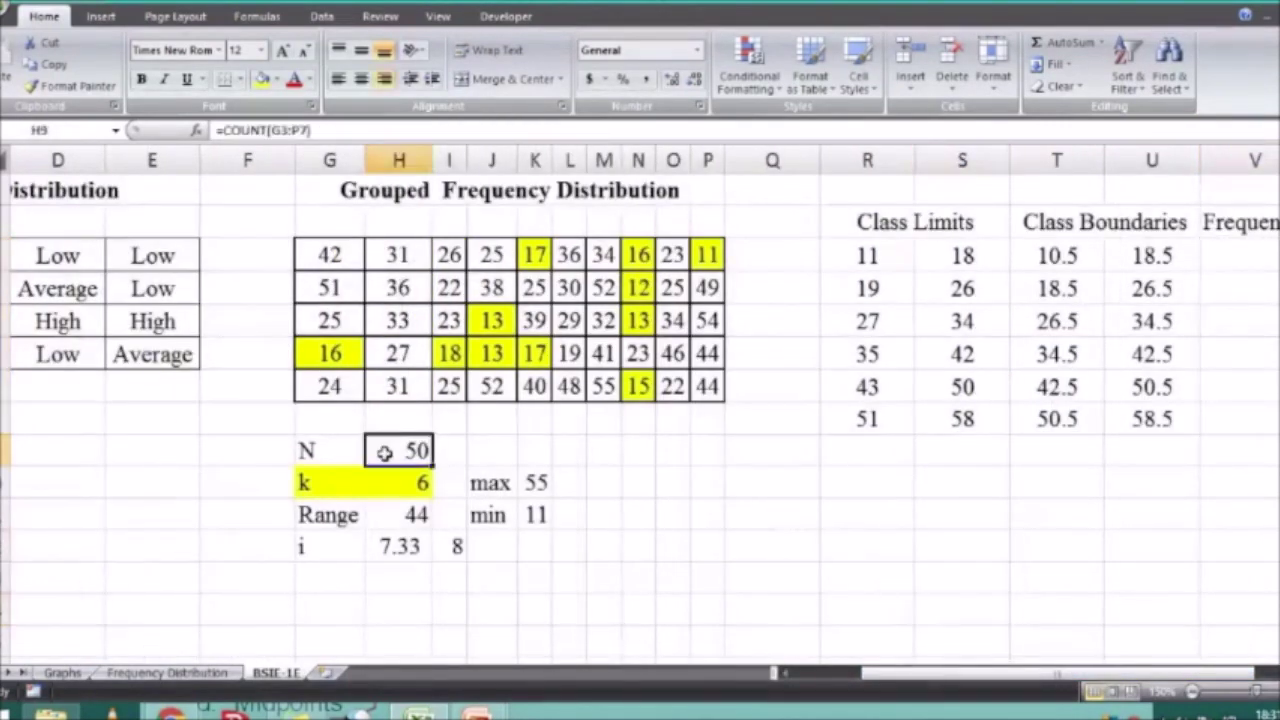
{"action": "left_click_drag", "start_coordinate": [905, 678], "coordinate": [927, 678]}
Total the class frequencies in V9 with a SUM formula over V3:V8
{"action": "left_click", "coordinate": [1160, 452]}
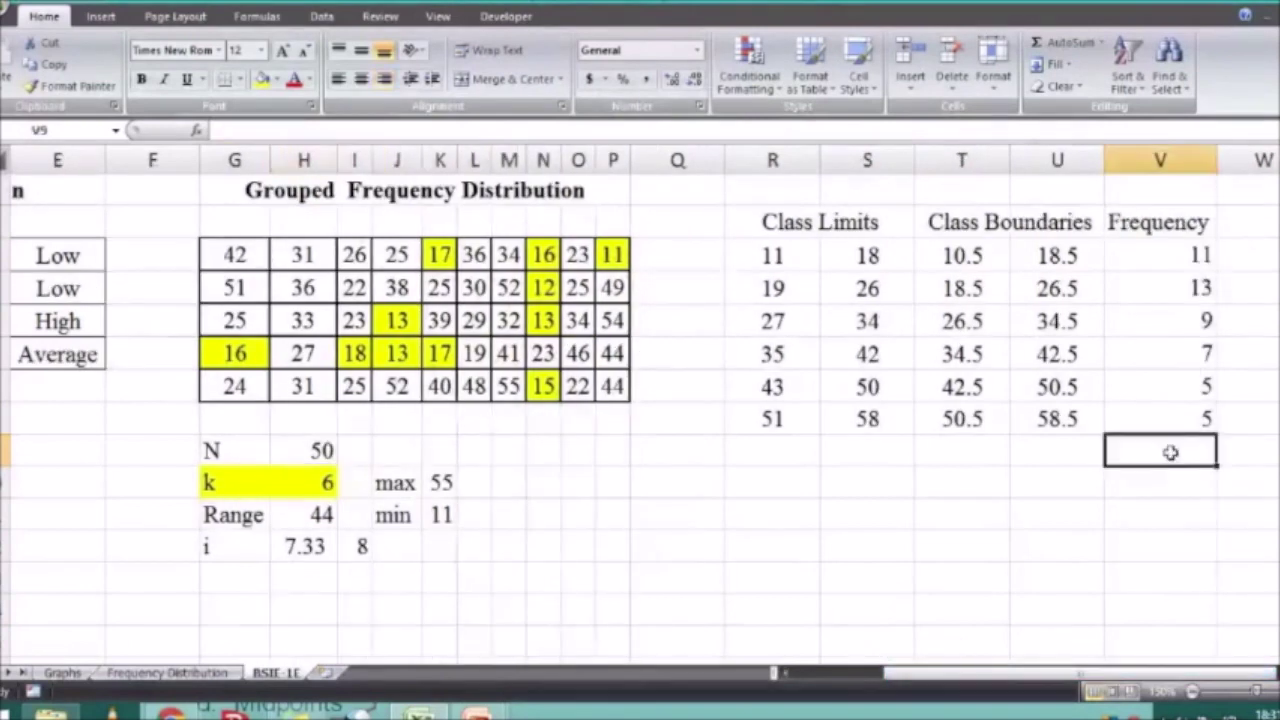
{"action": "type", "text": "=sum"}
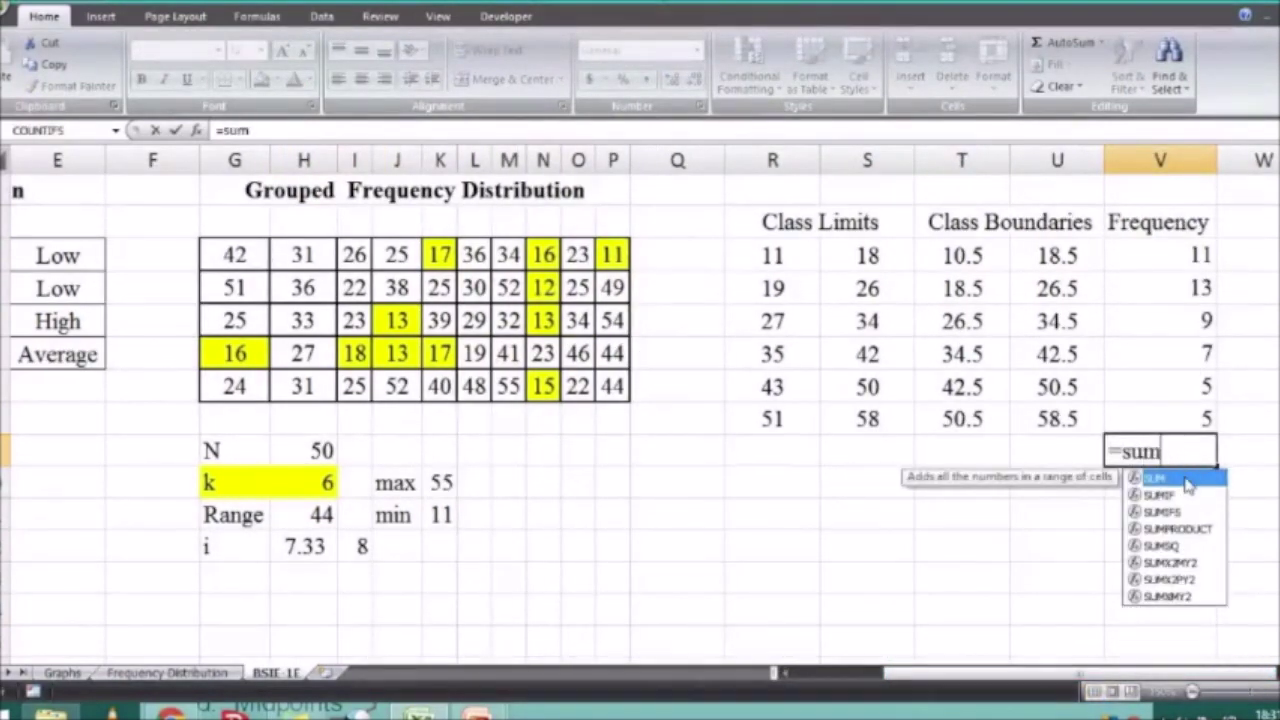
{"action": "key", "text": "Tab"}
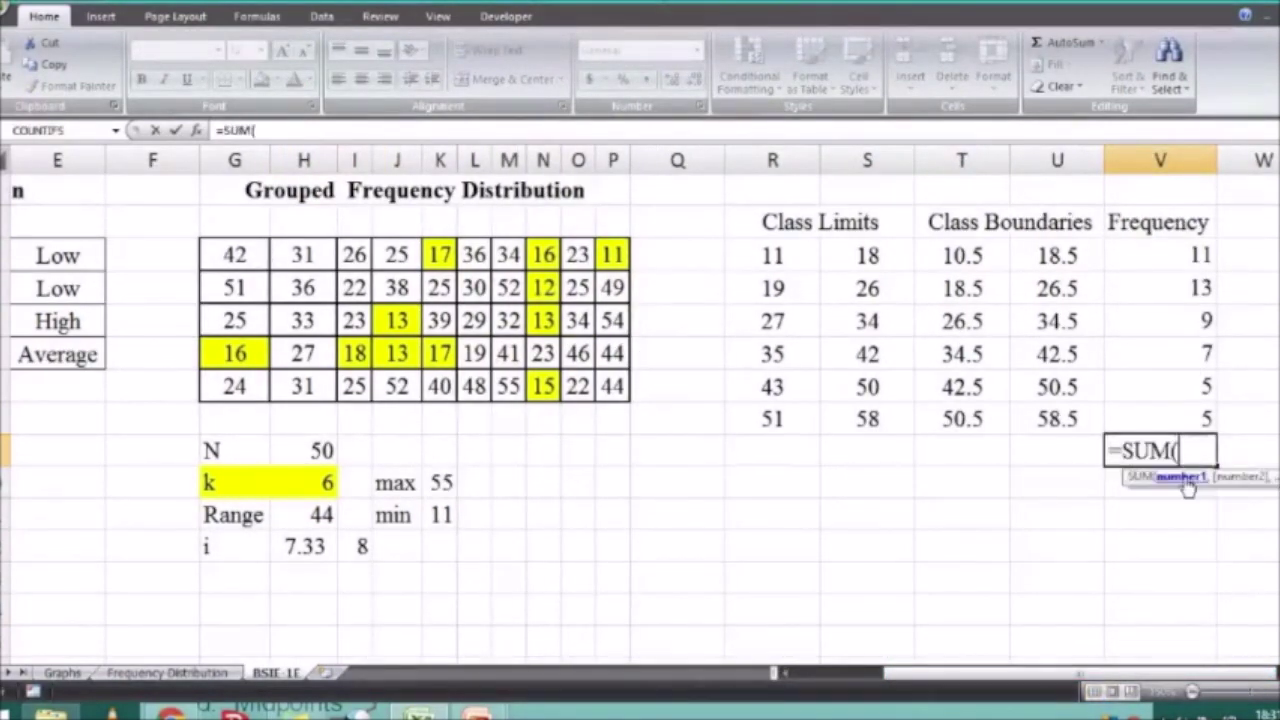
{"action": "left_click", "coordinate": [1170, 256]}
{"action": "left_click_drag", "start_coordinate": [1170, 256], "coordinate": [1210, 425]}
{"action": "key", "text": "Return"}
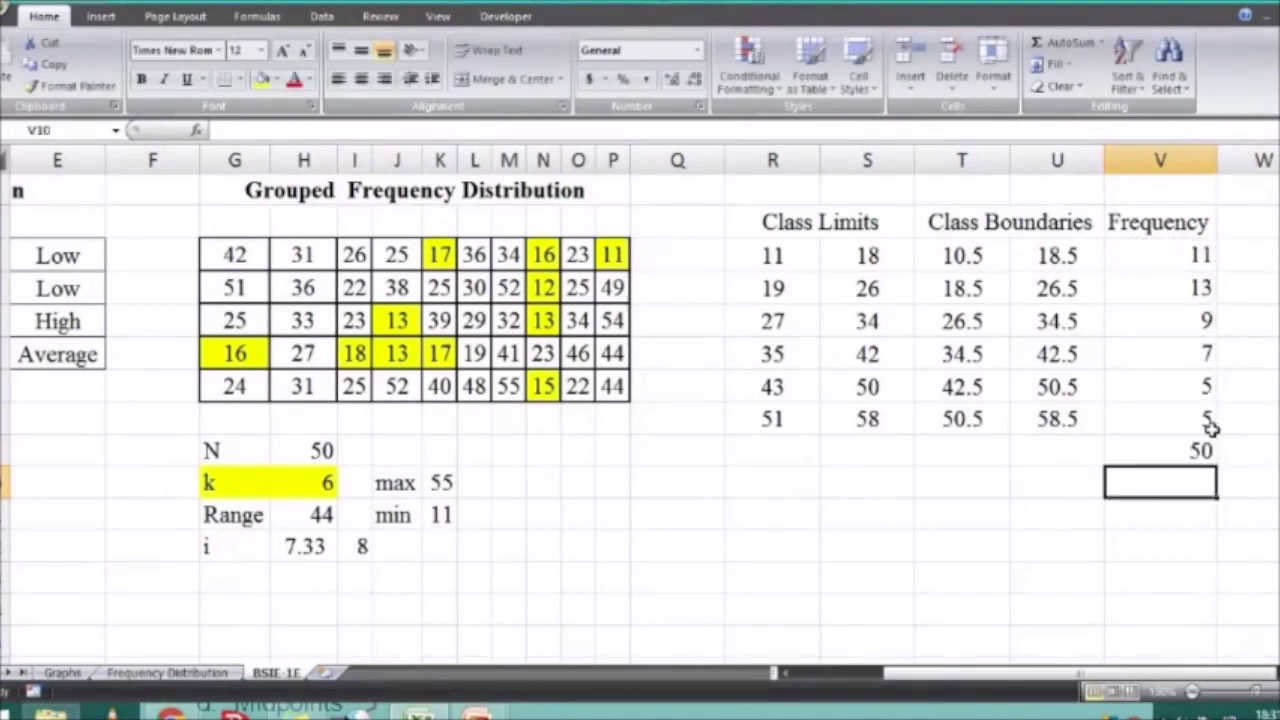
Make the total in V9 bold and centre the Frequency column V2:V9 horizontally
{"action": "left_click", "coordinate": [1214, 437]}
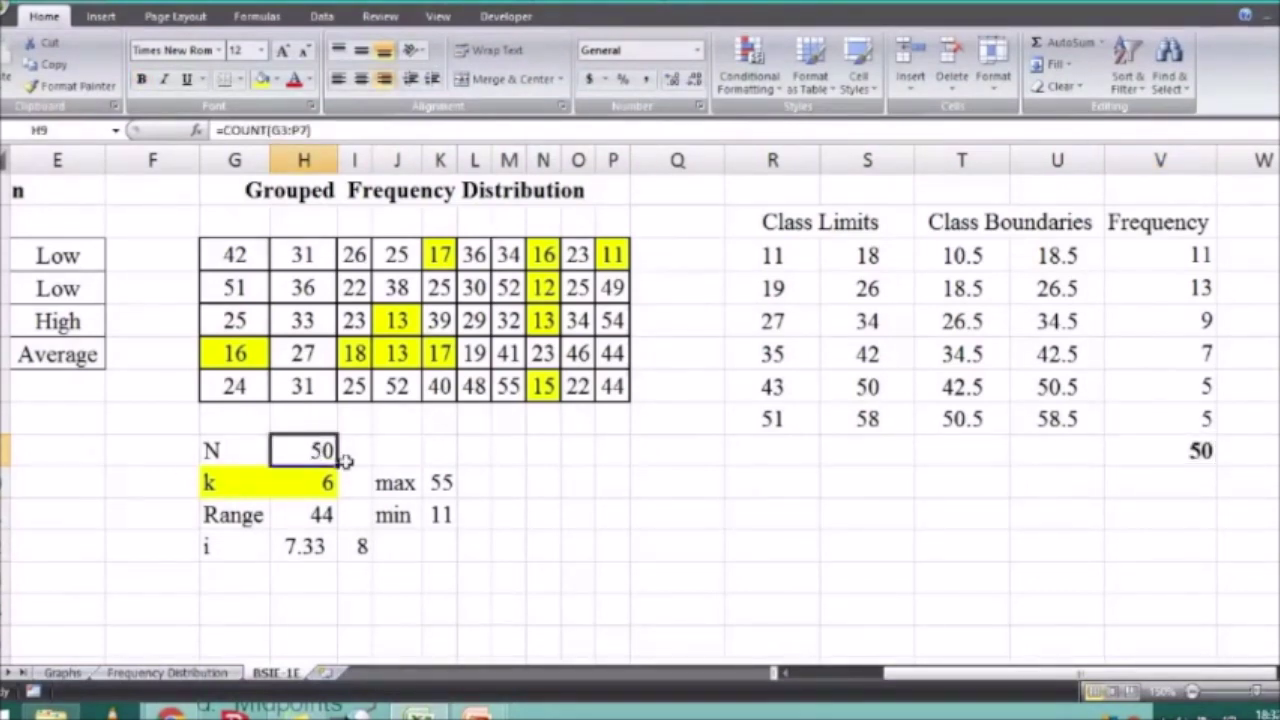
{"action": "left_click_drag", "start_coordinate": [1165, 258], "coordinate": [1172, 355]}
{"action": "left_click_drag", "start_coordinate": [1187, 222], "coordinate": [1165, 451]}
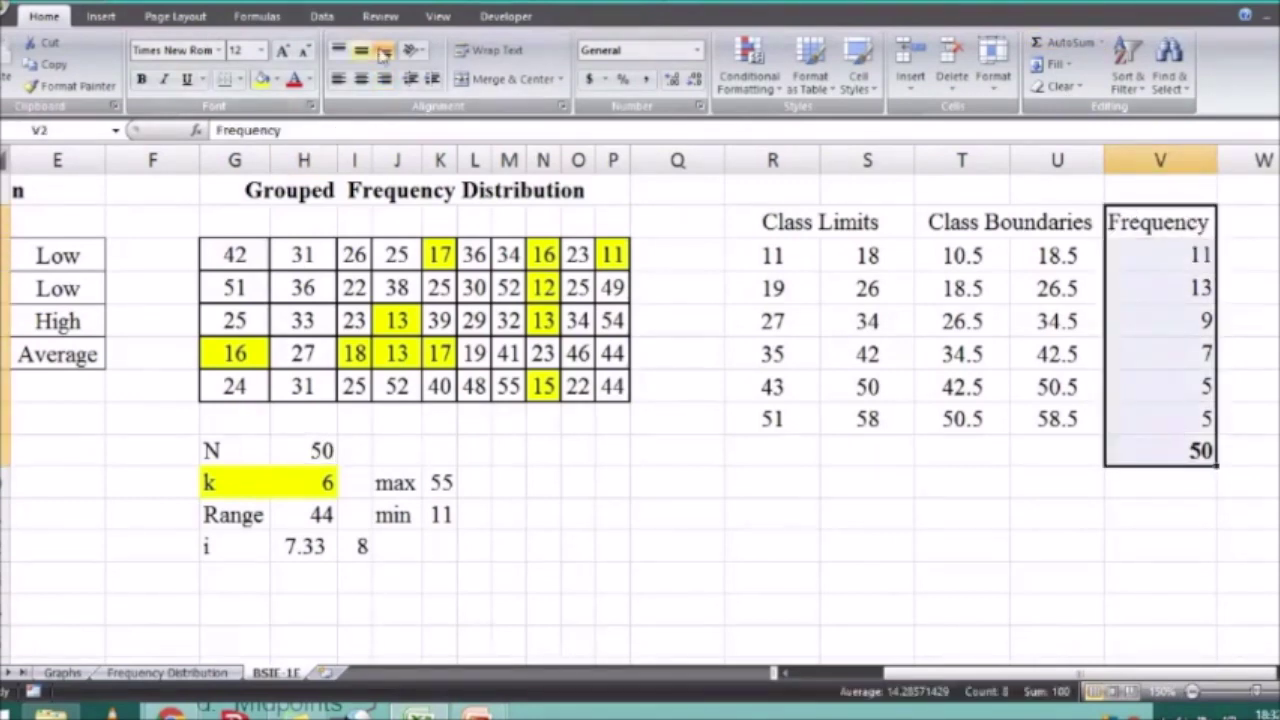
{"action": "left_click", "coordinate": [361, 79]}
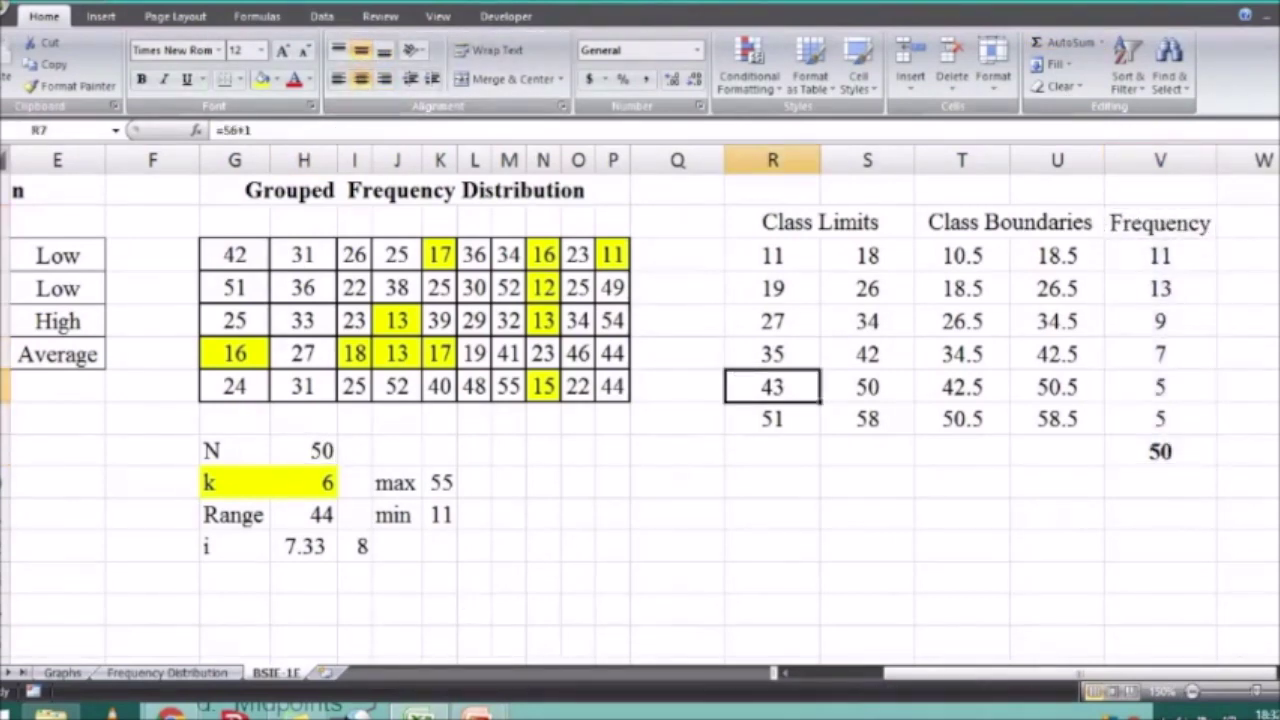
Switch to the example slide in the slideshow and tick off Class limits and Class boundaries with the pen
{"action": "left_click", "coordinate": [620, 632]}
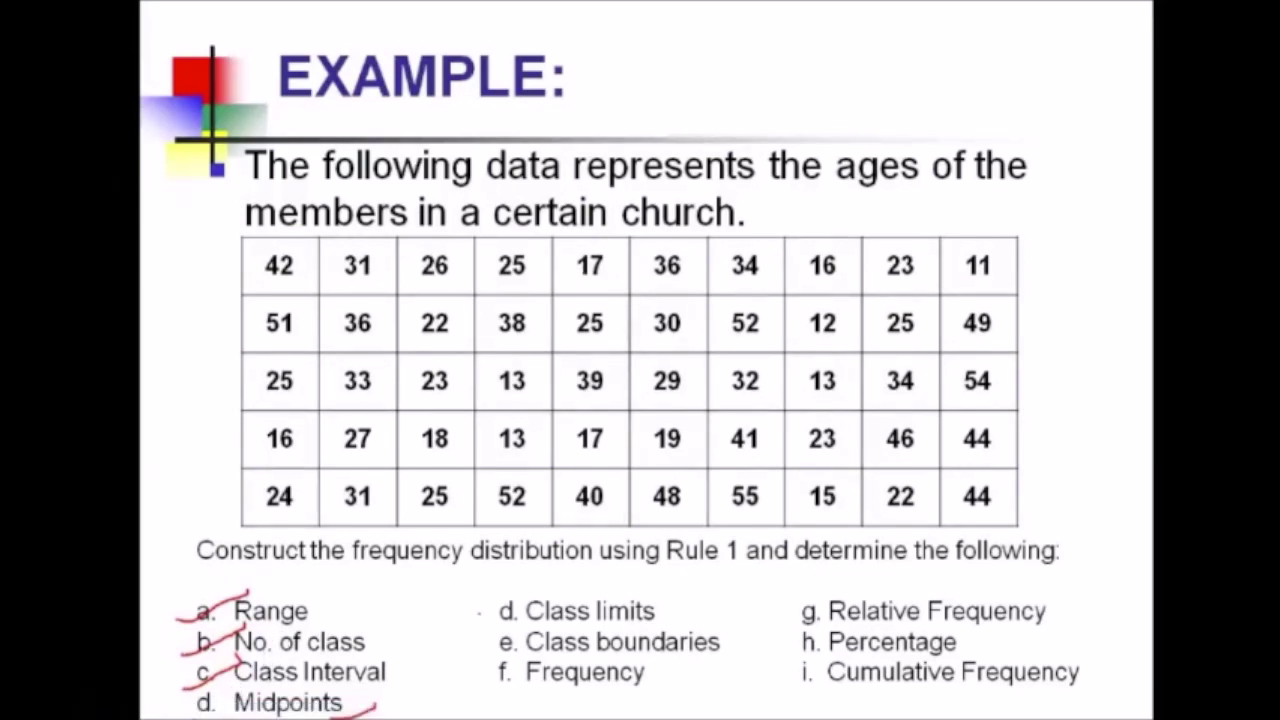
{"action": "left_click_drag", "start_coordinate": [480, 612], "coordinate": [545, 576]}
{"action": "left_click_drag", "start_coordinate": [522, 636], "coordinate": [200, 718]}
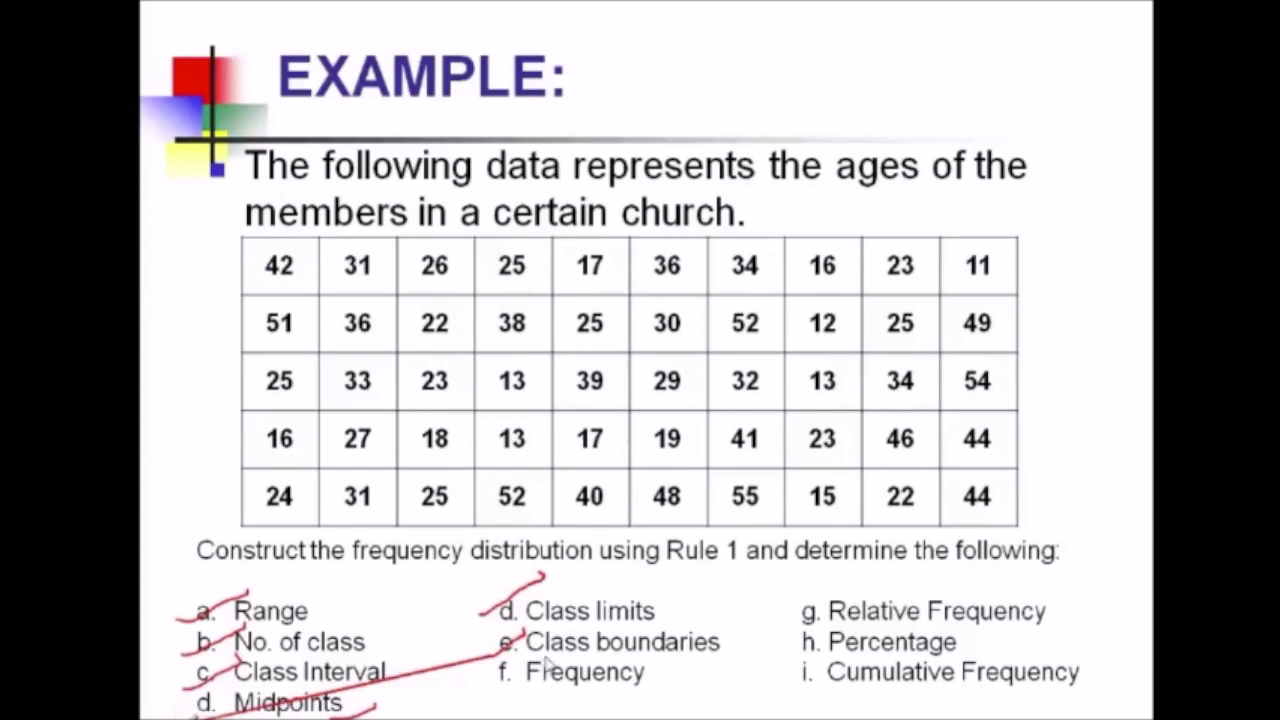
Return to the Excel workbook, enter the heading "Midpoint (x)" in W2 and widen column W to fit it
{"action": "key", "text": "alt+Tab"}
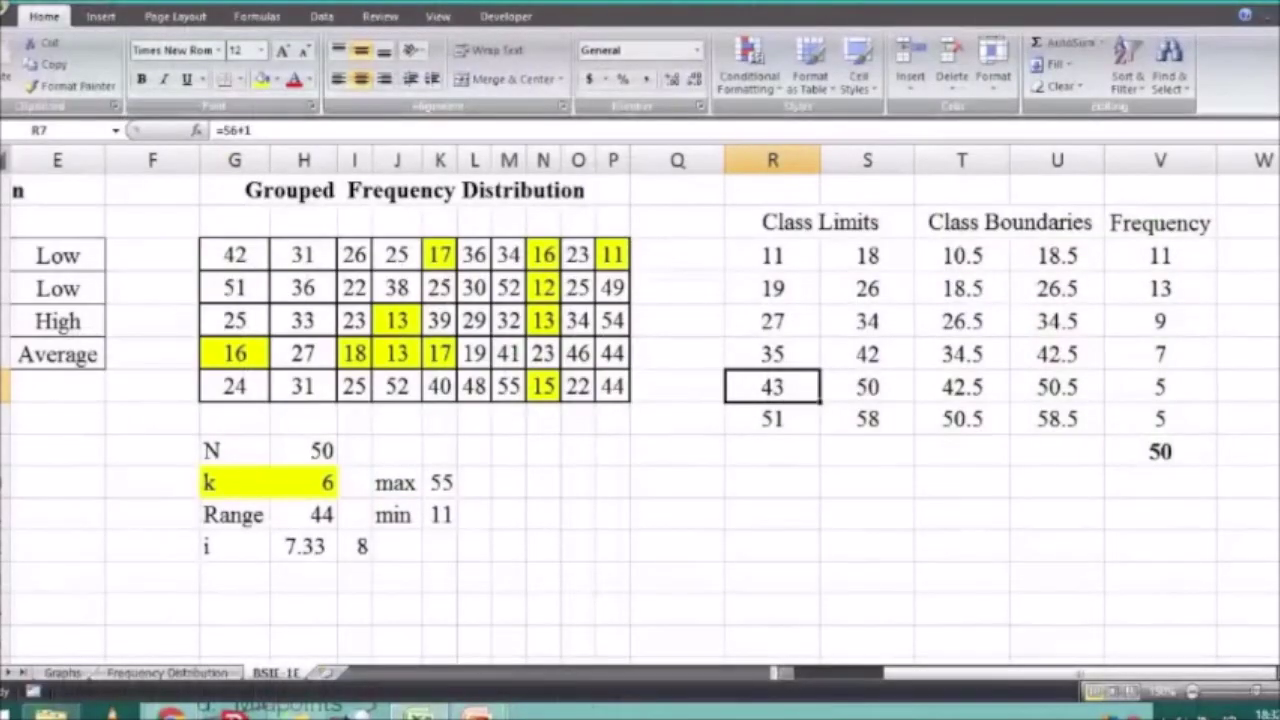
{"action": "scroll", "coordinate": [1137, 537], "scroll_direction": "right", "scroll_amount": 3}
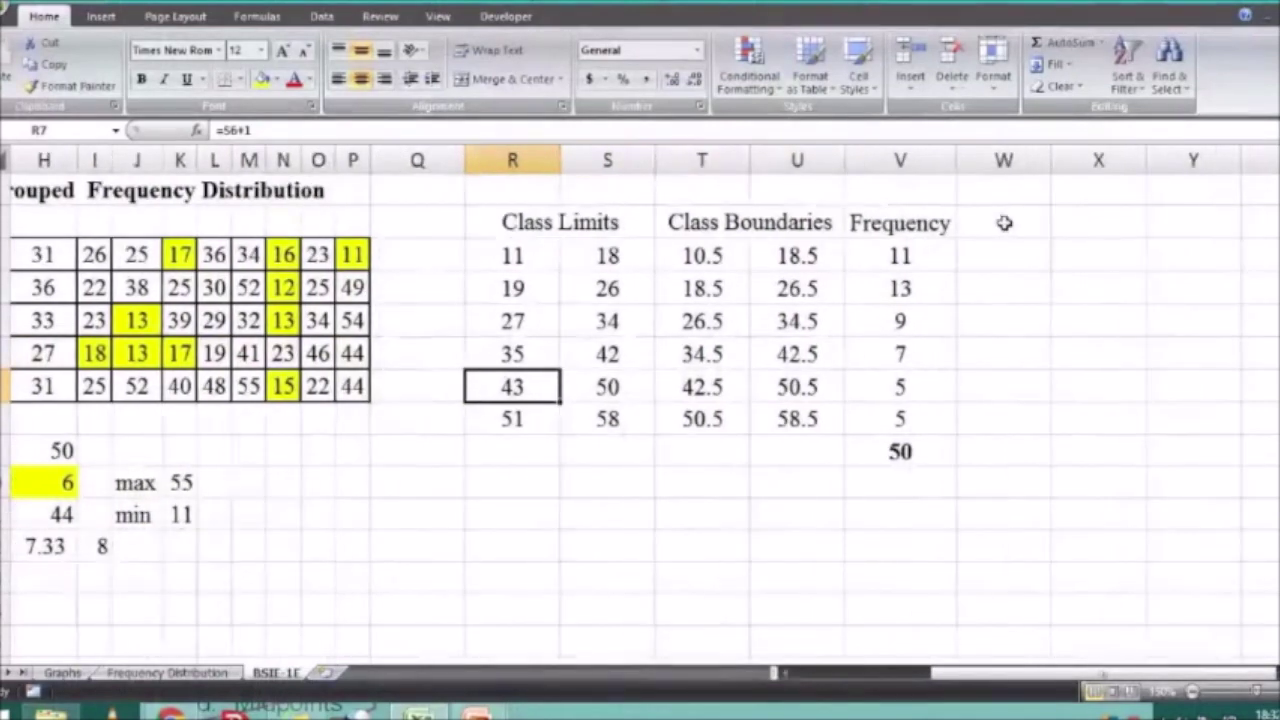
{"action": "left_click", "coordinate": [1005, 223]}
{"action": "type", "text": "x"}
{"action": "key", "text": "Return"}
{"action": "key", "text": "Up"}
{"action": "type", "text": "Midp"}
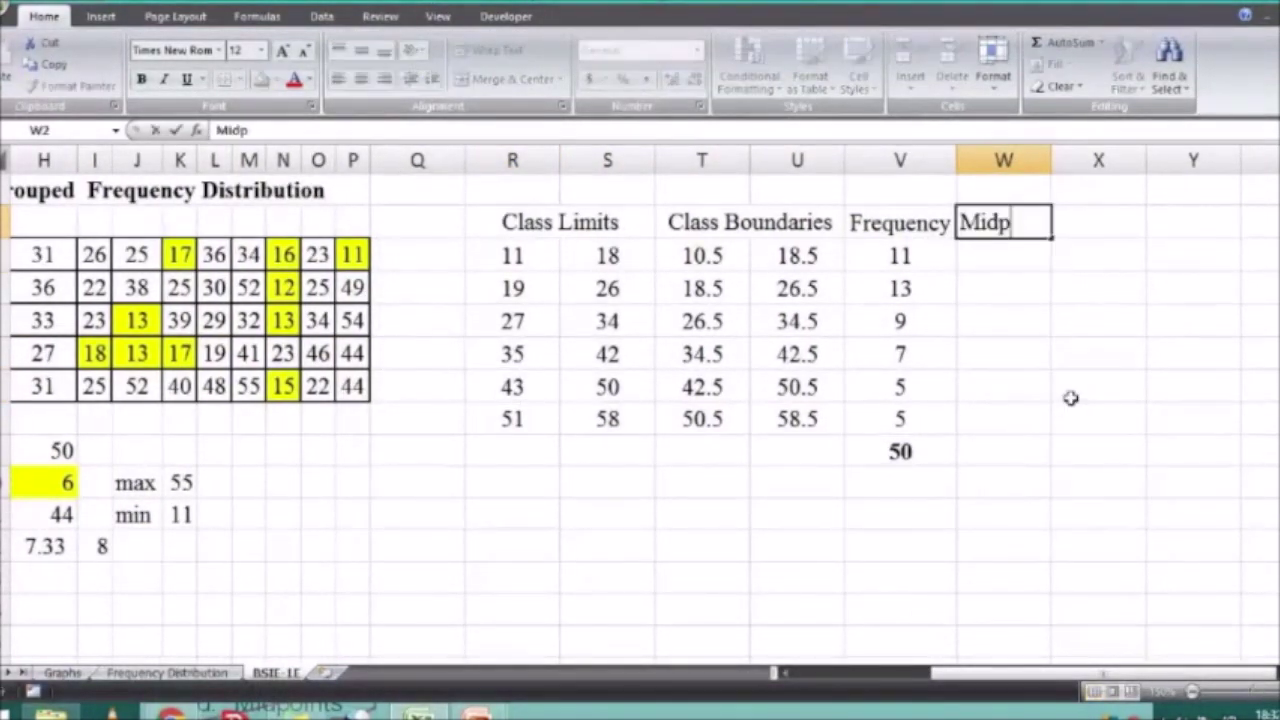
{"action": "type", "text": "oint (x)"}
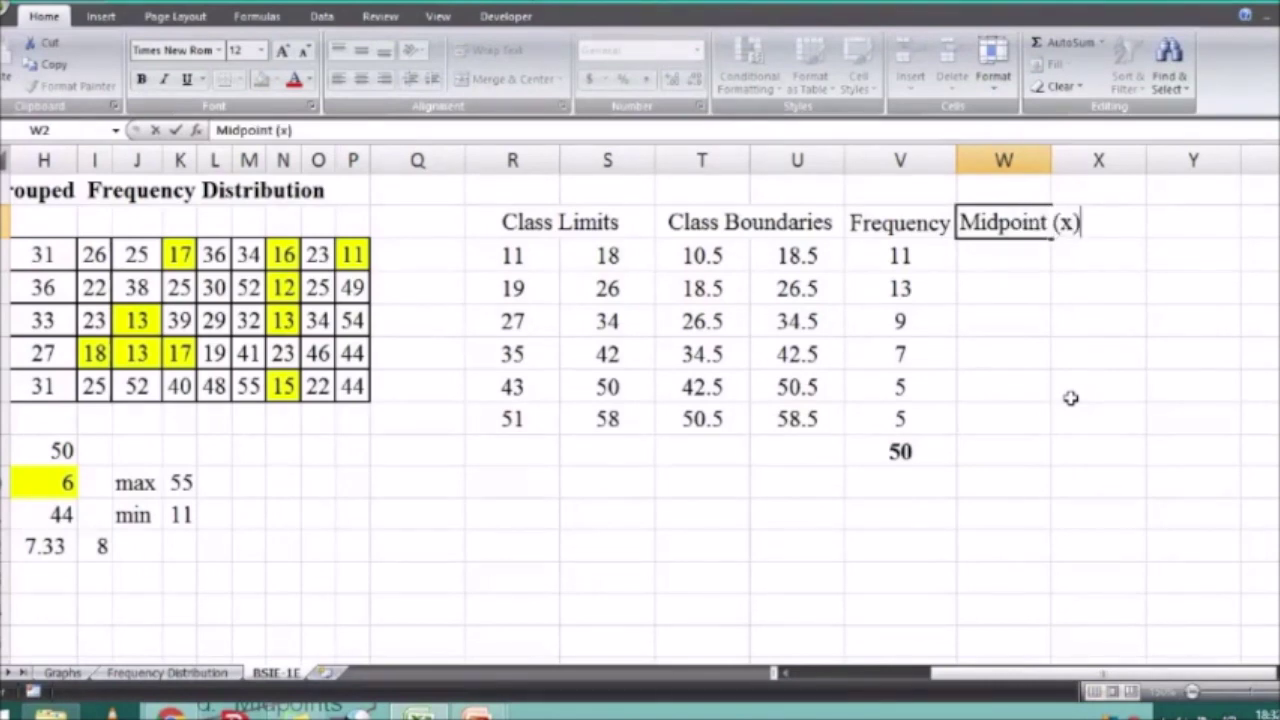
{"action": "key", "text": "Return"}
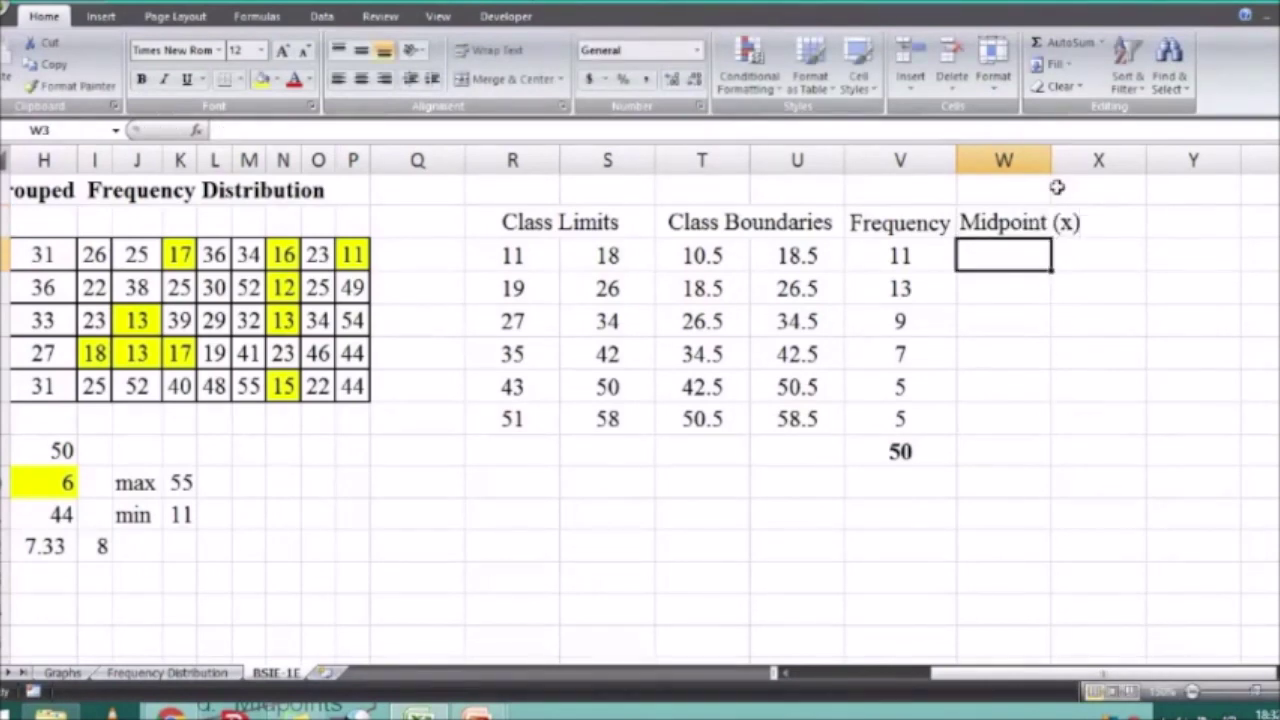
{"action": "left_click_drag", "start_coordinate": [1051, 160], "coordinate": [1088, 160]}
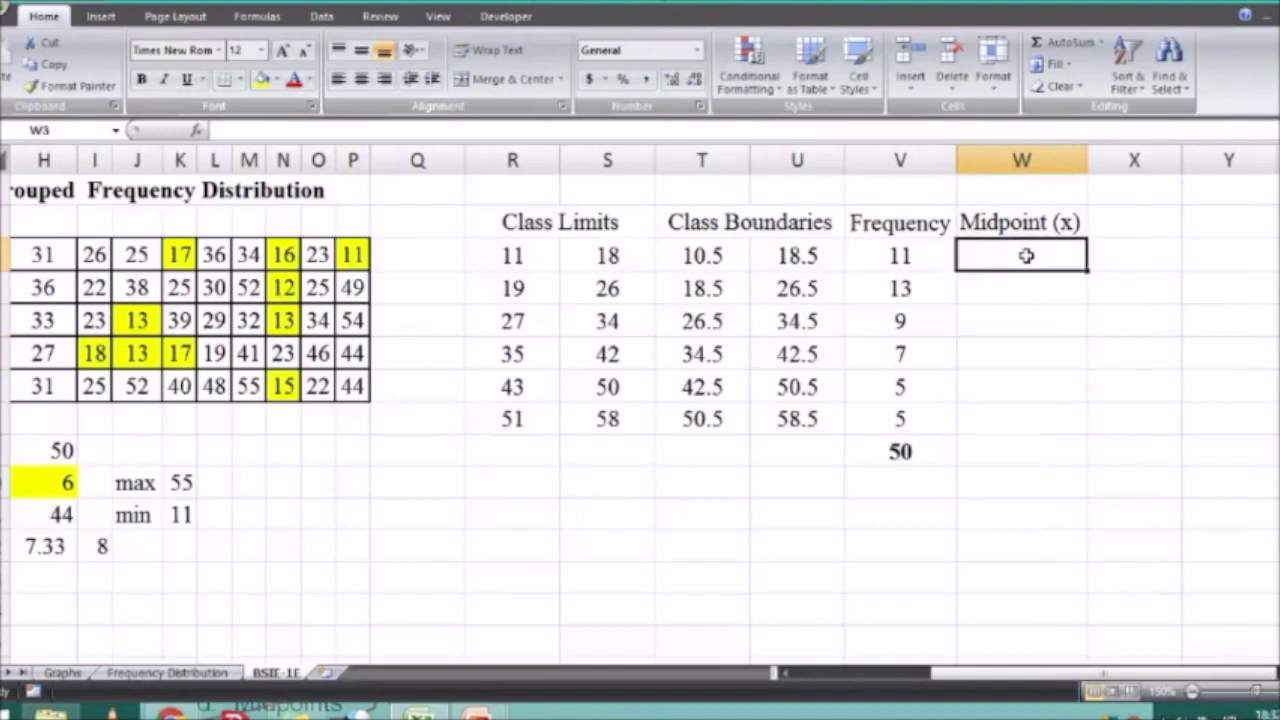
Calculate the first class midpoint in W3 with an AVERAGE formula over the class limits R3:S3
{"action": "left_click", "coordinate": [533, 260]}
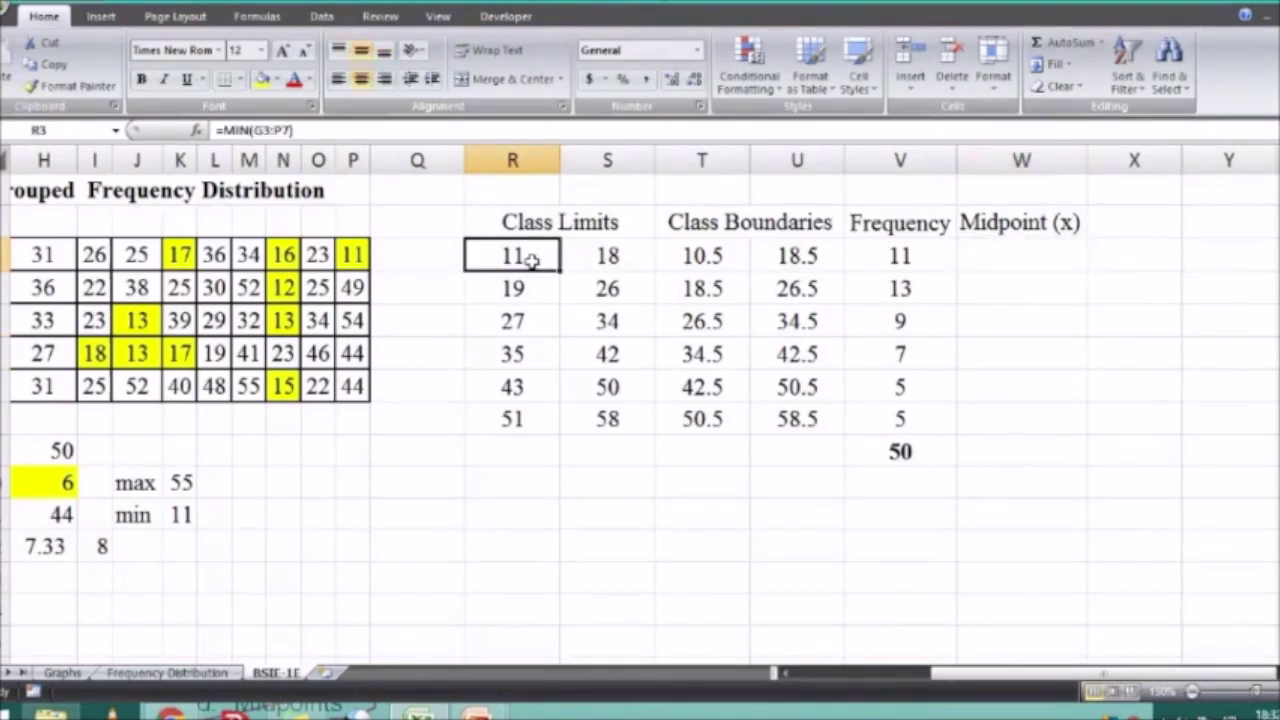
{"action": "left_click", "coordinate": [708, 246]}
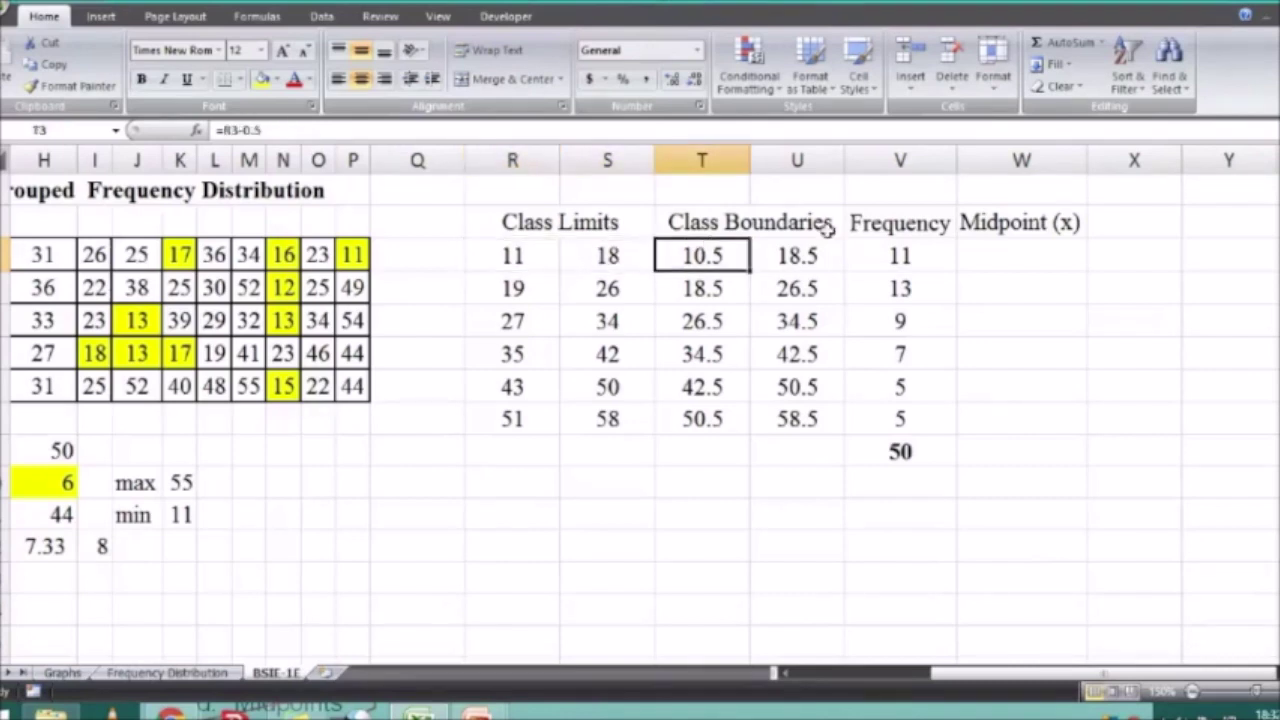
{"action": "left_click", "coordinate": [840, 252]}
{"action": "left_click", "coordinate": [1026, 258]}
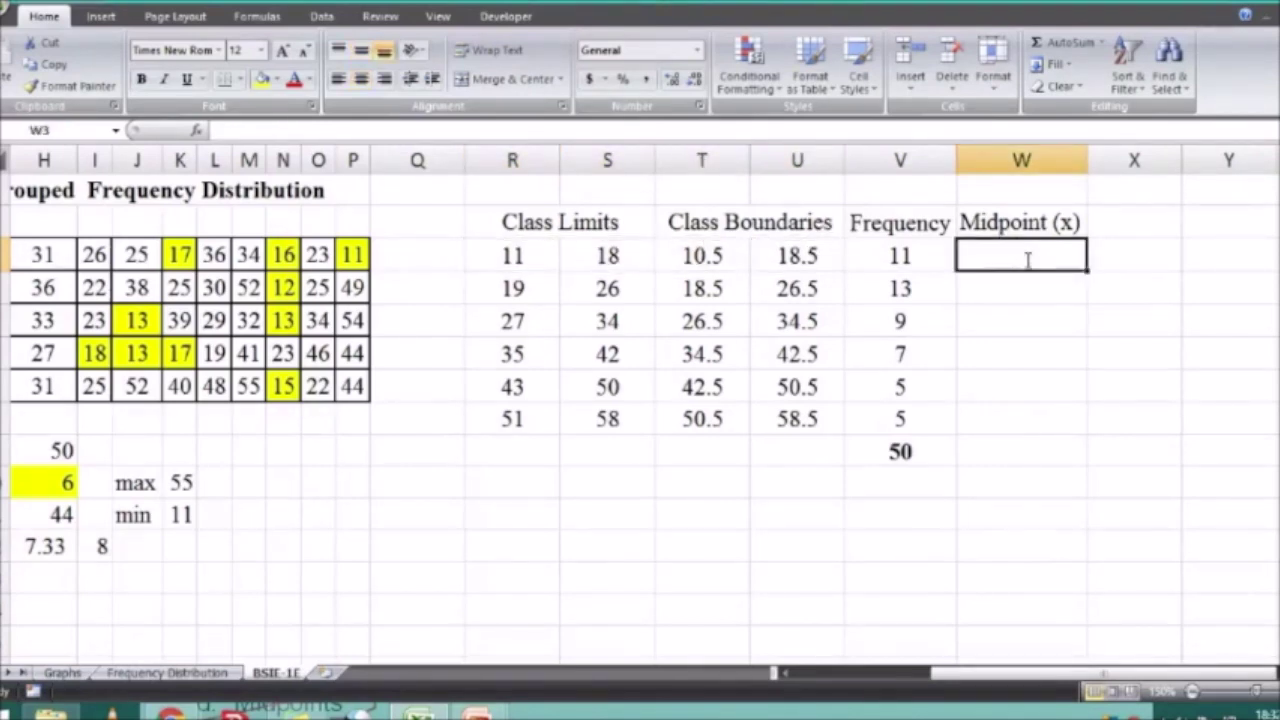
{"action": "type", "text": "=ave"}
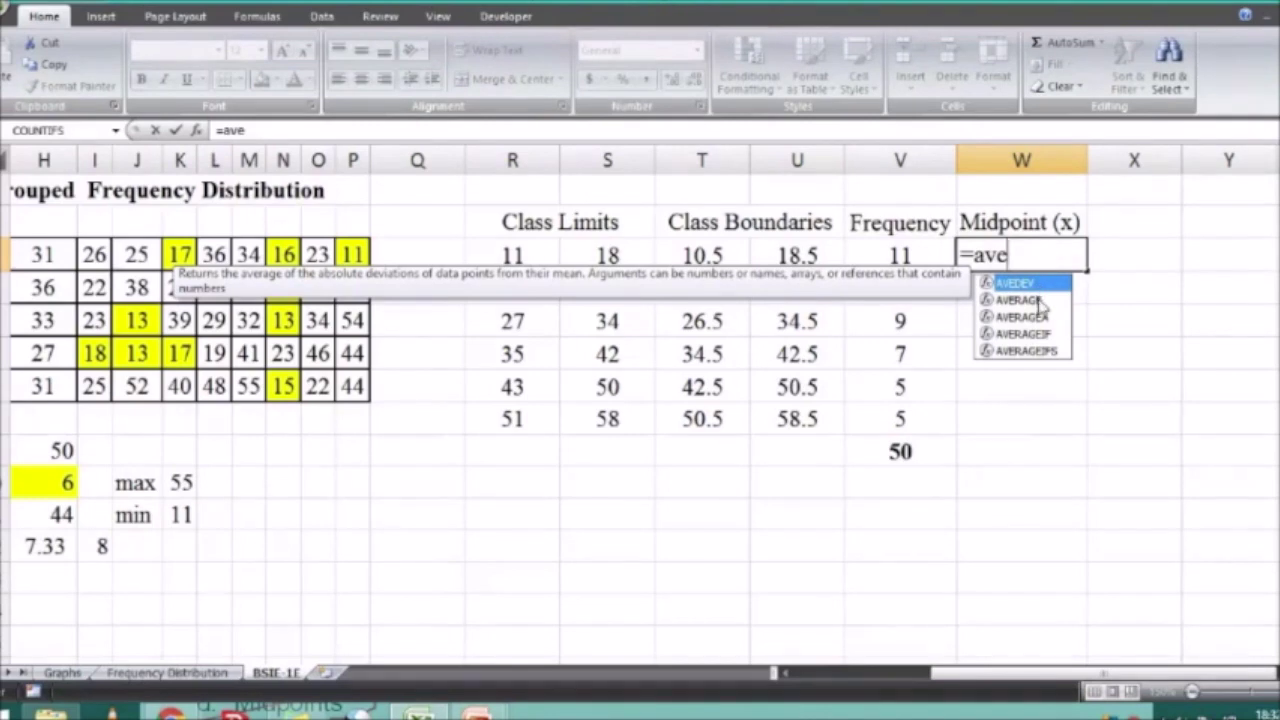
{"action": "double_click", "coordinate": [1020, 300]}
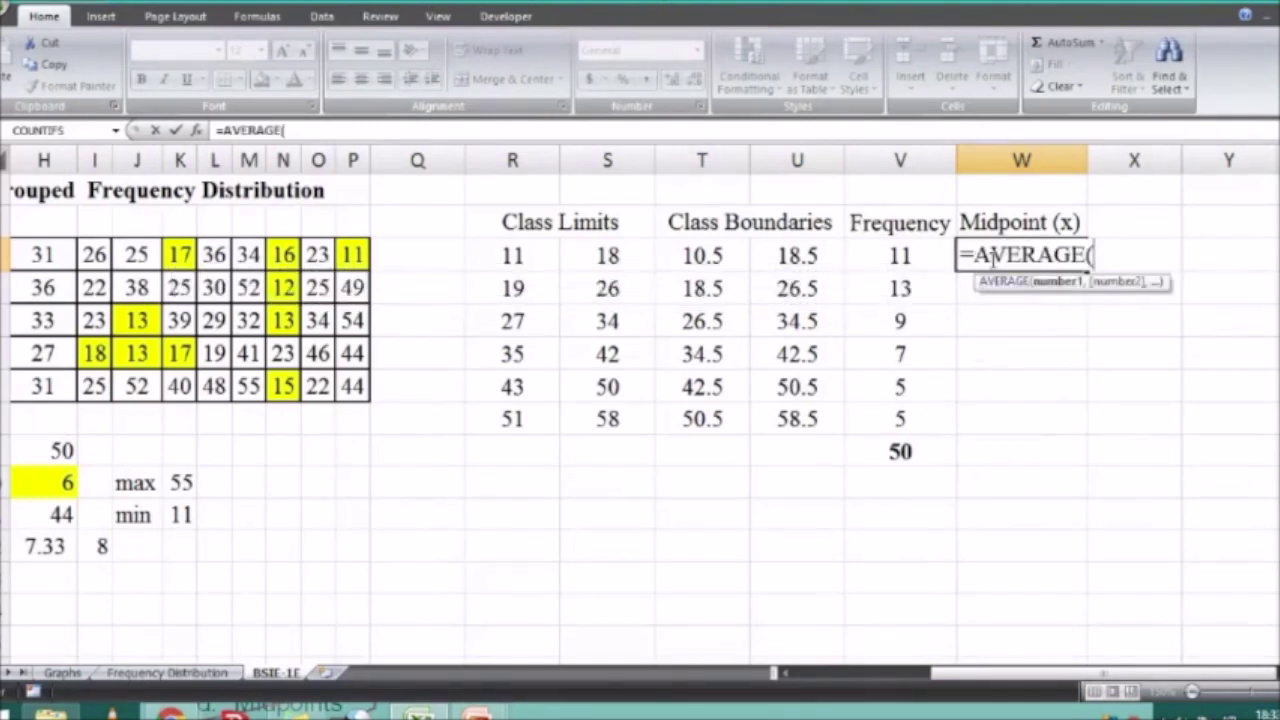
{"action": "left_click_drag", "start_coordinate": [537, 255], "coordinate": [588, 256]}
{"action": "key", "text": "Return"}
{"action": "key", "text": "Up"}
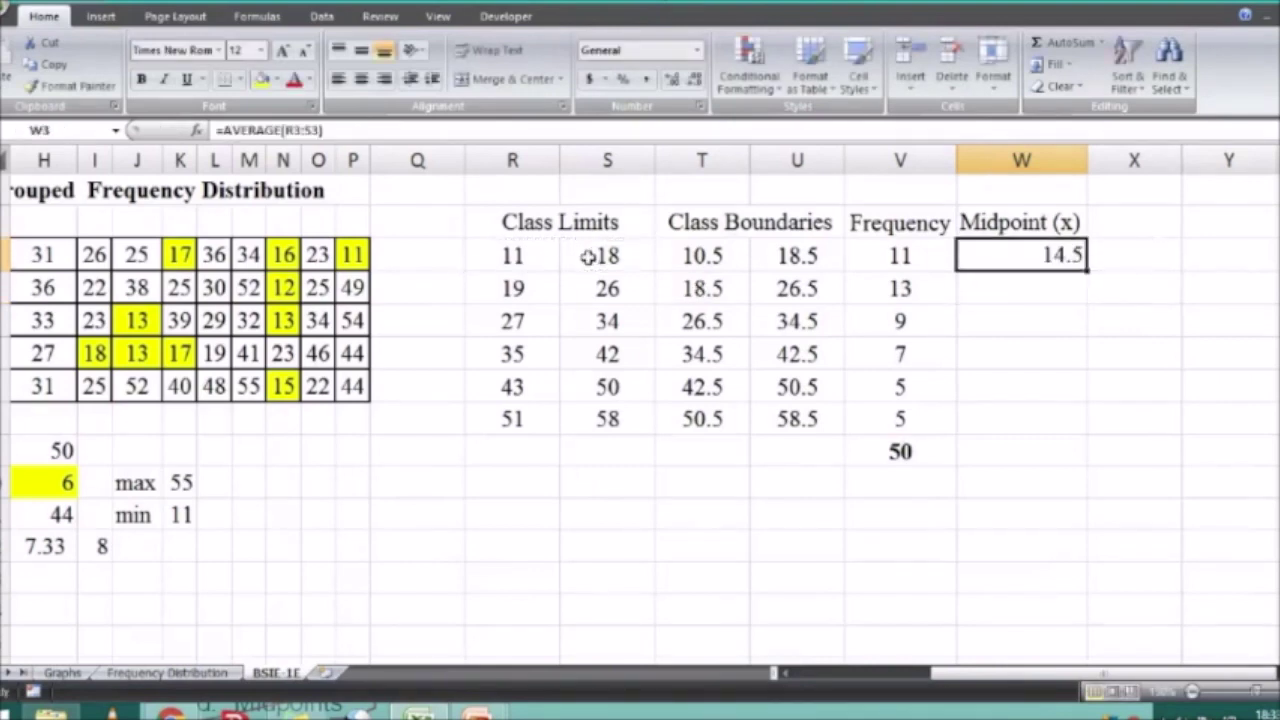
Copy the midpoint formula from W3 to the remaining classes in W4:W8
{"action": "key", "text": "ctrl+c"}
{"action": "key", "text": "Down"}
{"action": "key", "text": "shift+Down"}
{"action": "key", "text": "shift+Down"}
{"action": "key", "text": "shift+Down"}
{"action": "key", "text": "shift+Down"}
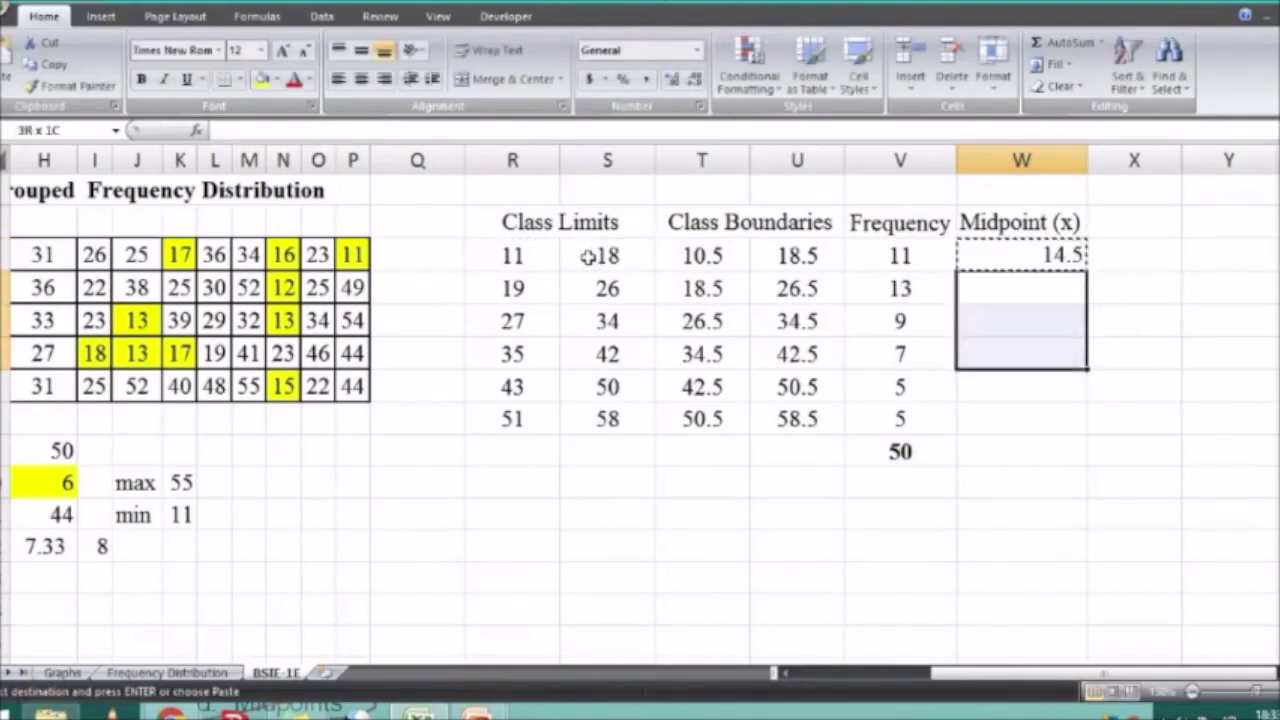
{"action": "key", "text": "ctrl+v"}
{"action": "key", "text": "Down"}
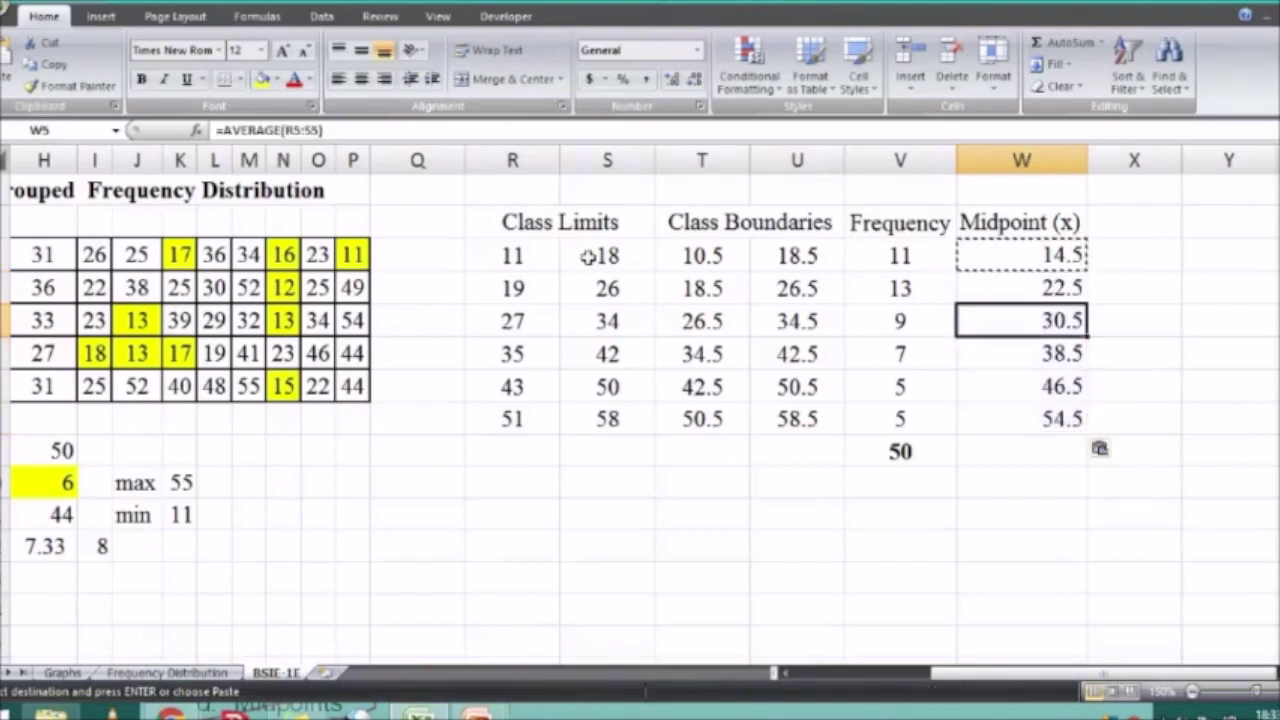
{"action": "key", "text": "Escape"}
Centre the whole Midpoint column W both vertically and horizontally
{"action": "left_click", "coordinate": [1021, 160]}
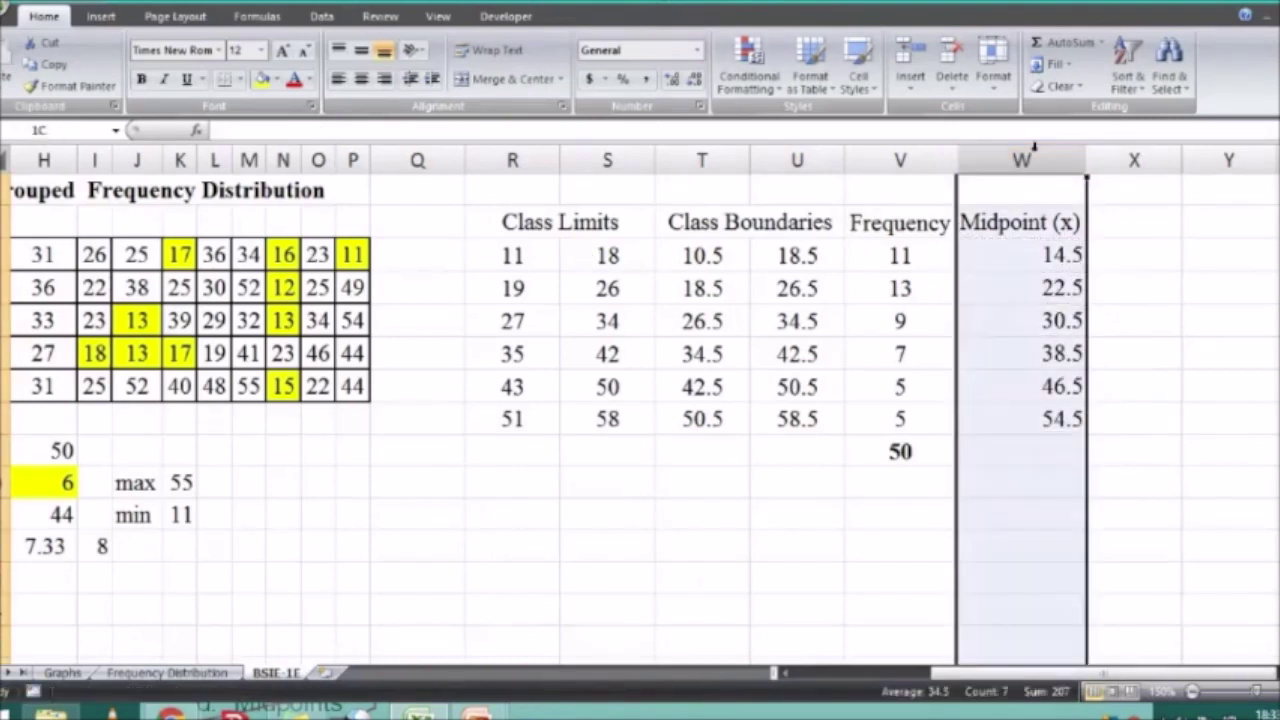
{"action": "left_click", "coordinate": [361, 50]}
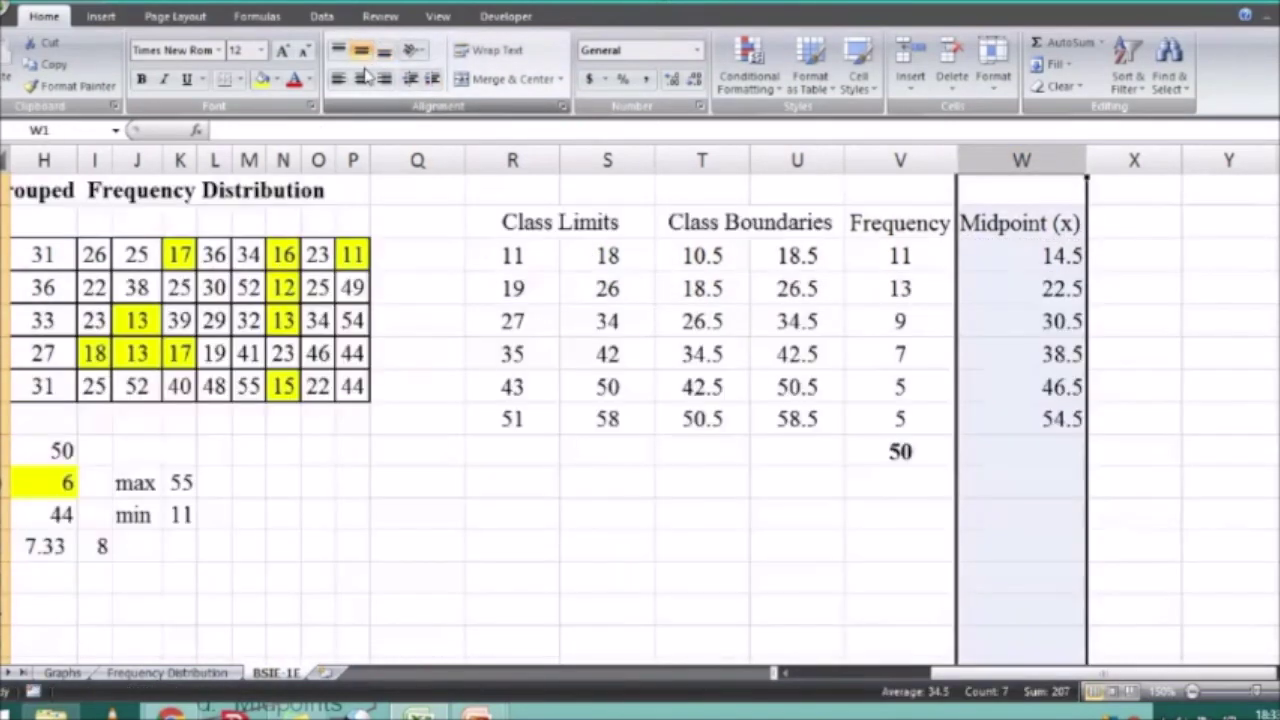
{"action": "left_click", "coordinate": [362, 78]}
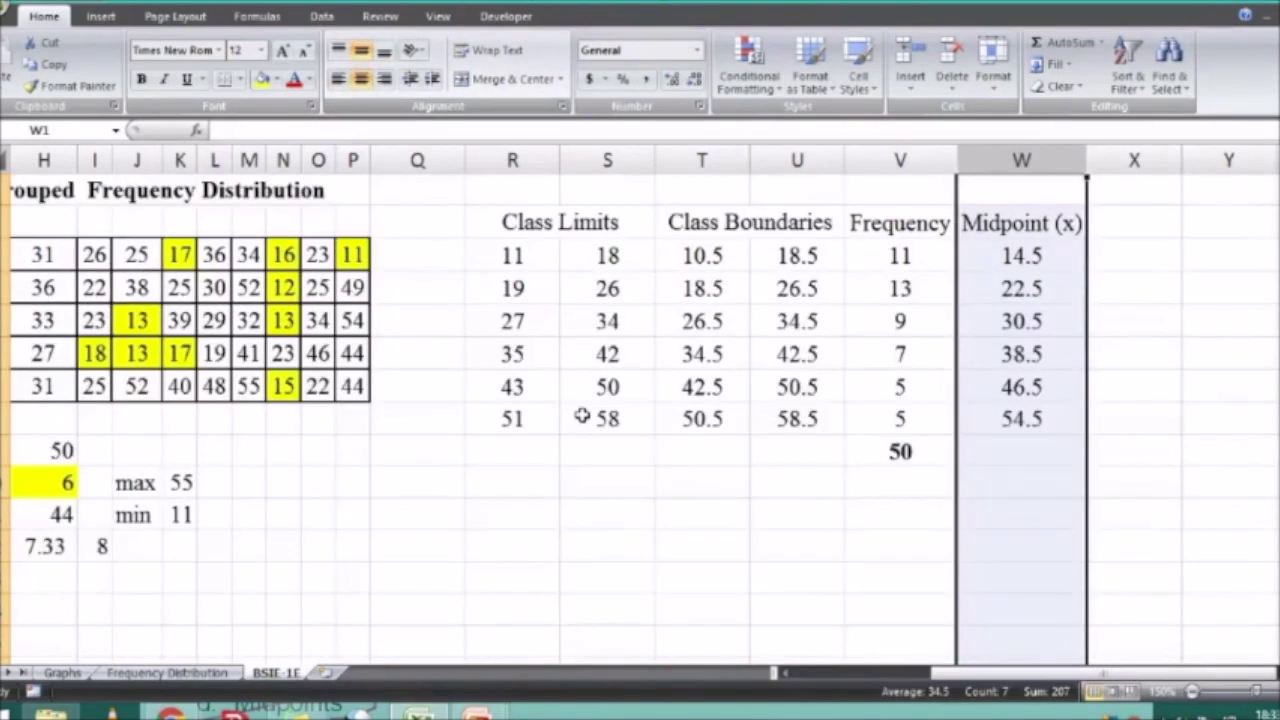
{"action": "left_click", "coordinate": [584, 418]}
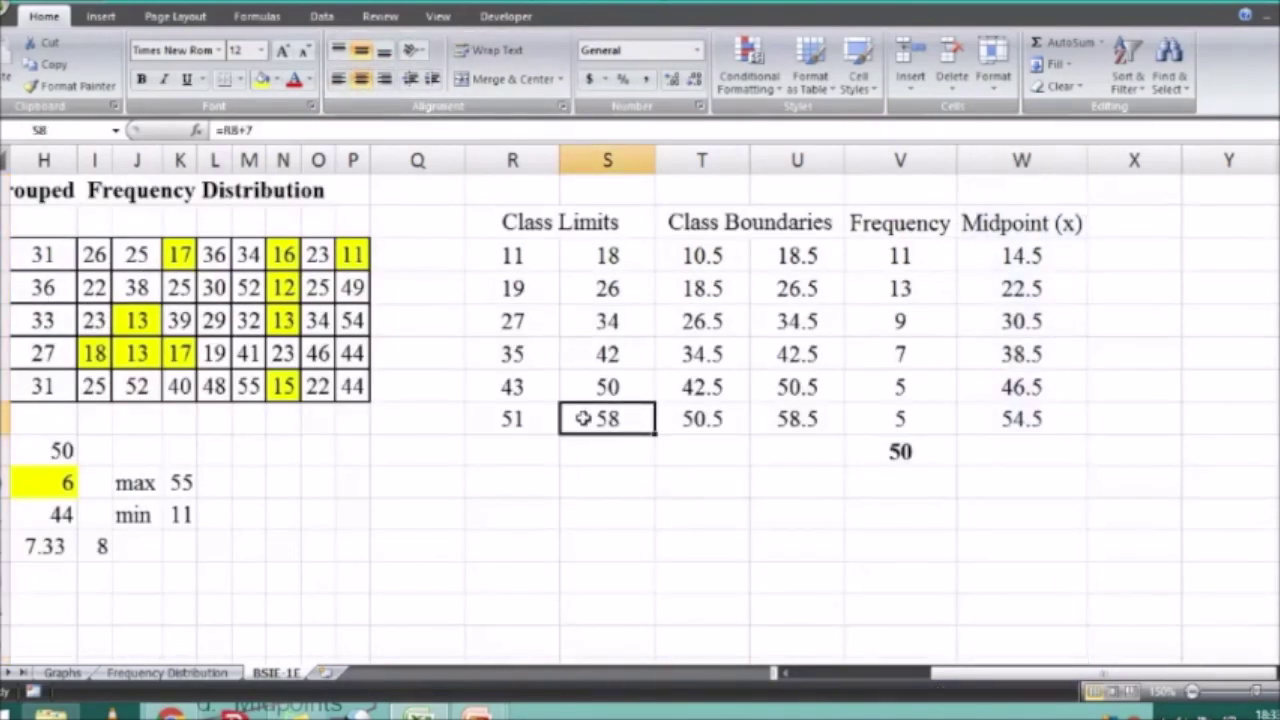
{"action": "left_click_drag", "start_coordinate": [1040, 452], "coordinate": [1047, 433]}
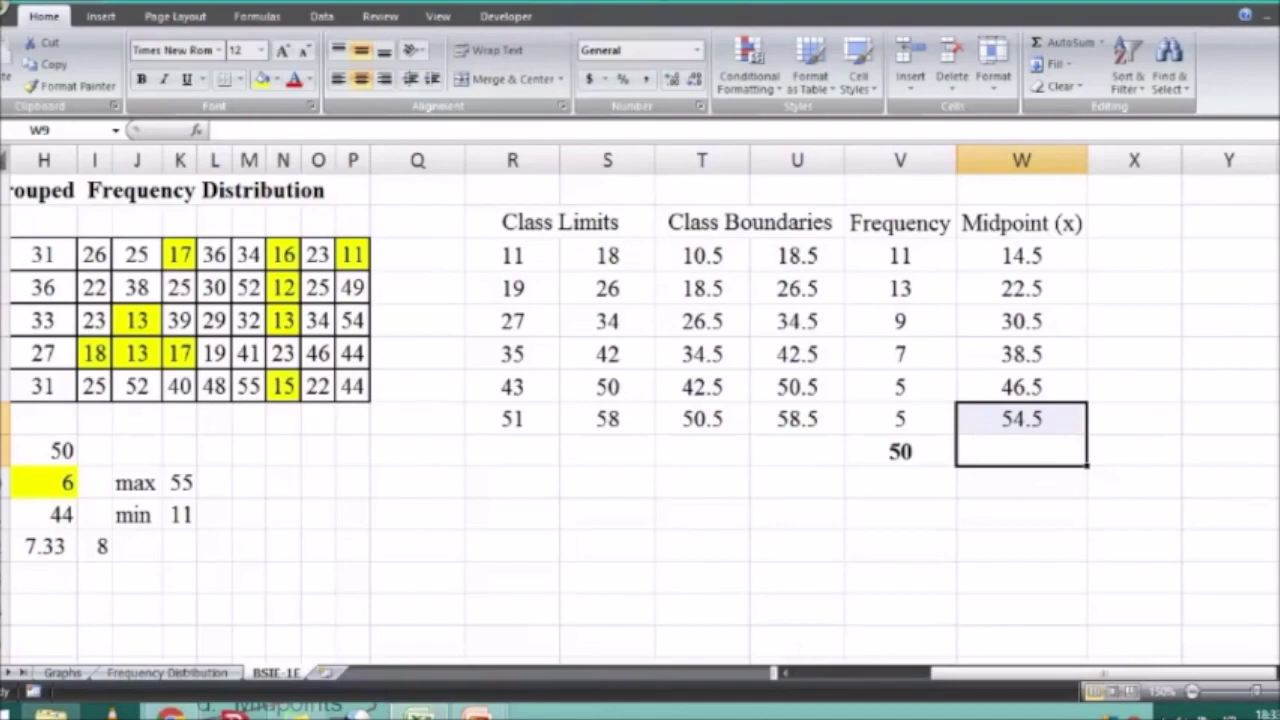
Switch to the example slide in the slideshow and tick off Frequency and Relative Frequency with the pen
{"action": "left_click", "coordinate": [372, 600]}
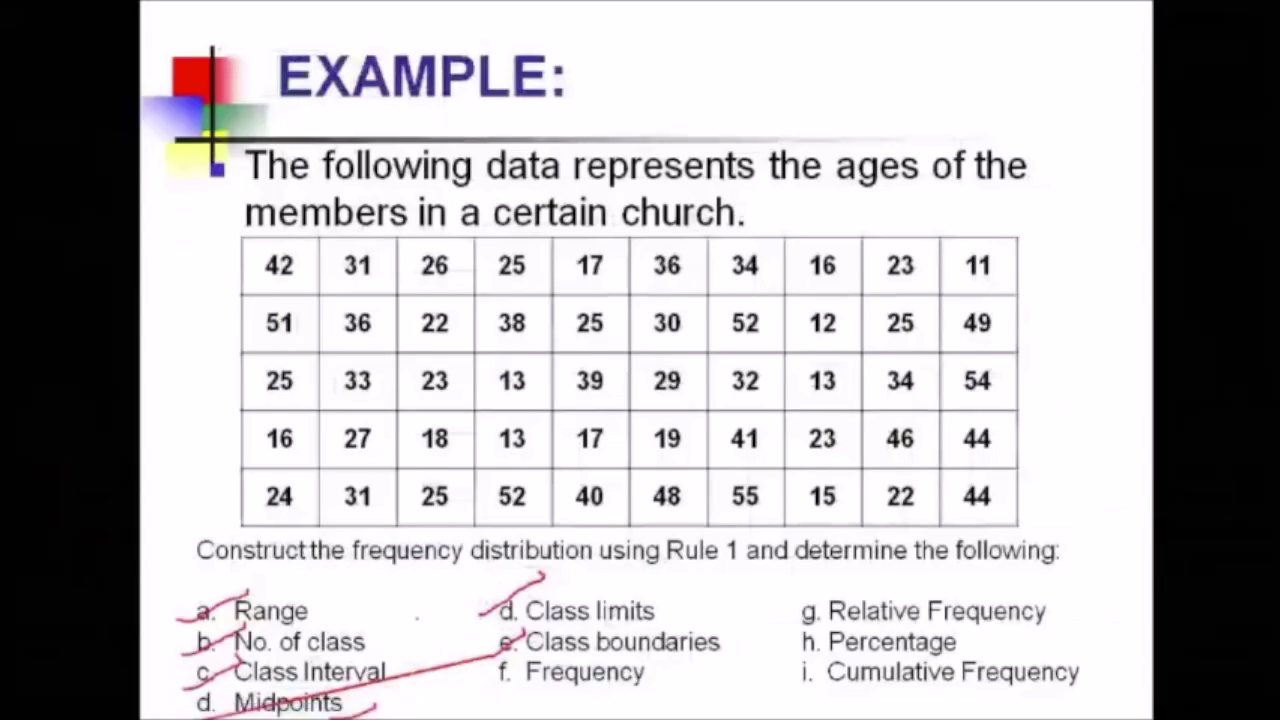
{"action": "left_click_drag", "start_coordinate": [483, 686], "coordinate": [545, 660]}
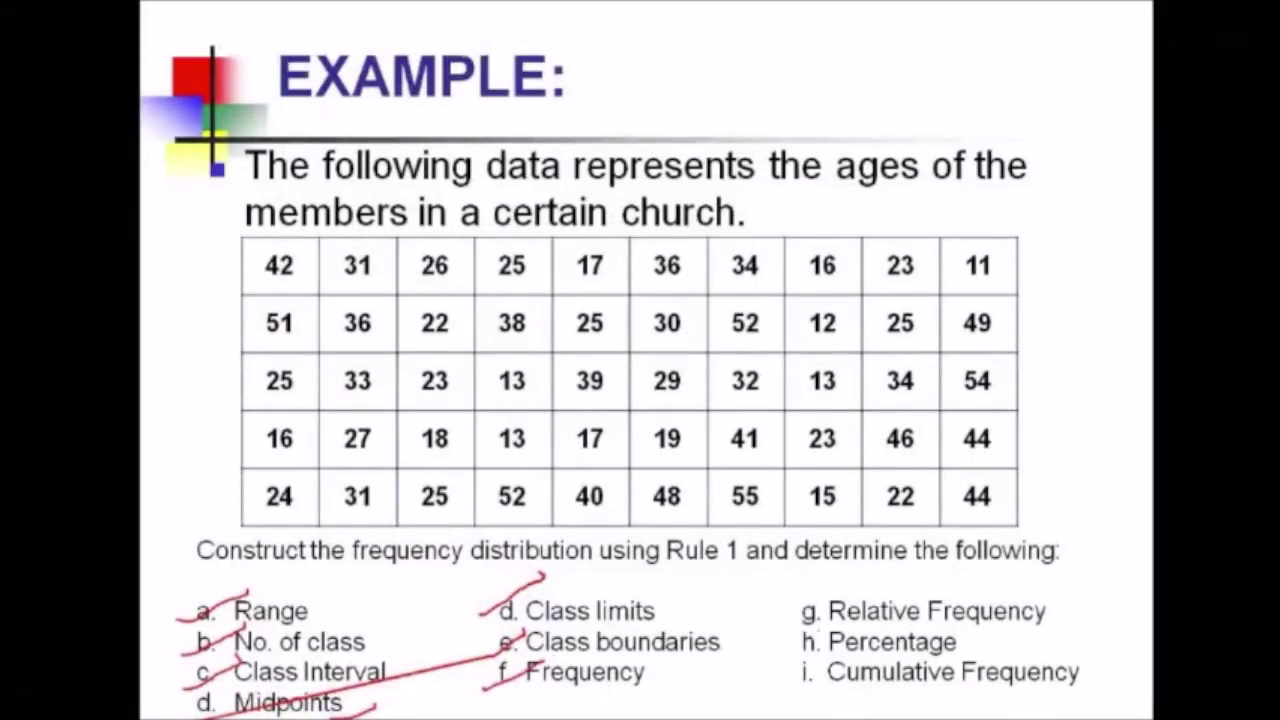
{"action": "left_click_drag", "start_coordinate": [384, 690], "coordinate": [485, 715]}
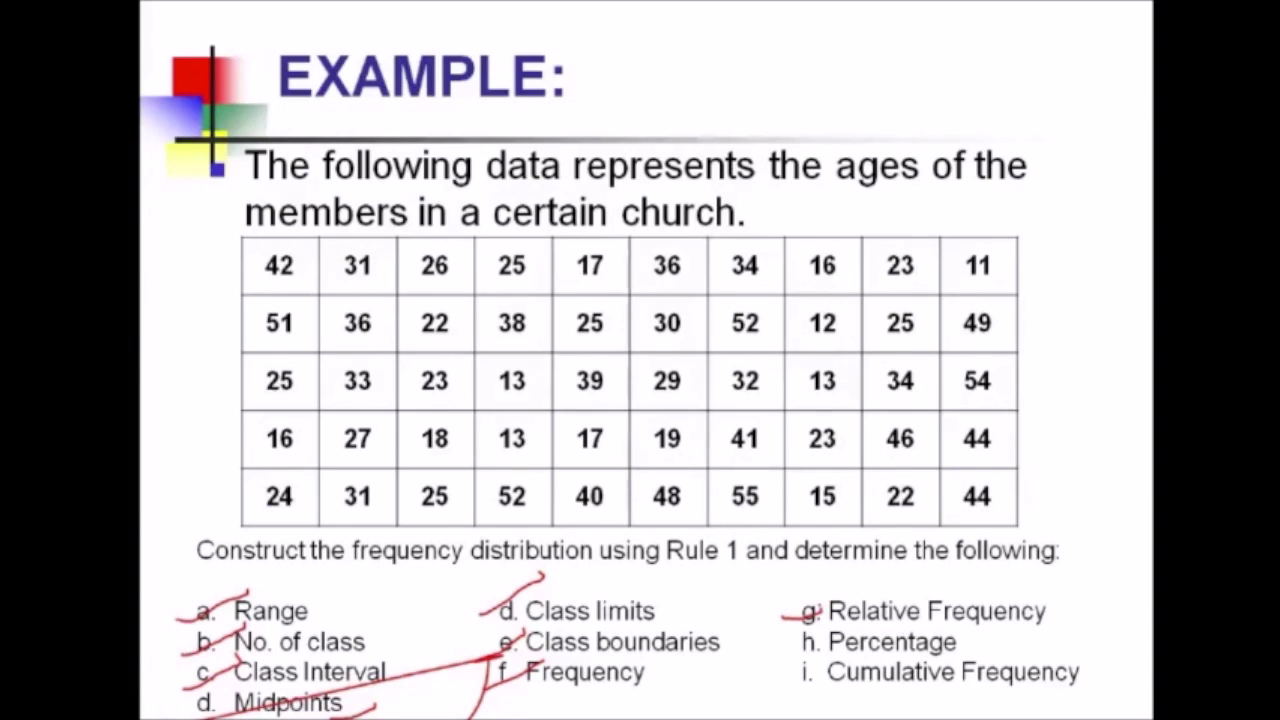
Return to the Excel workbook, enter the heading "rf" in X2 and centre it horizontally
{"action": "key", "text": "alt+Tab"}
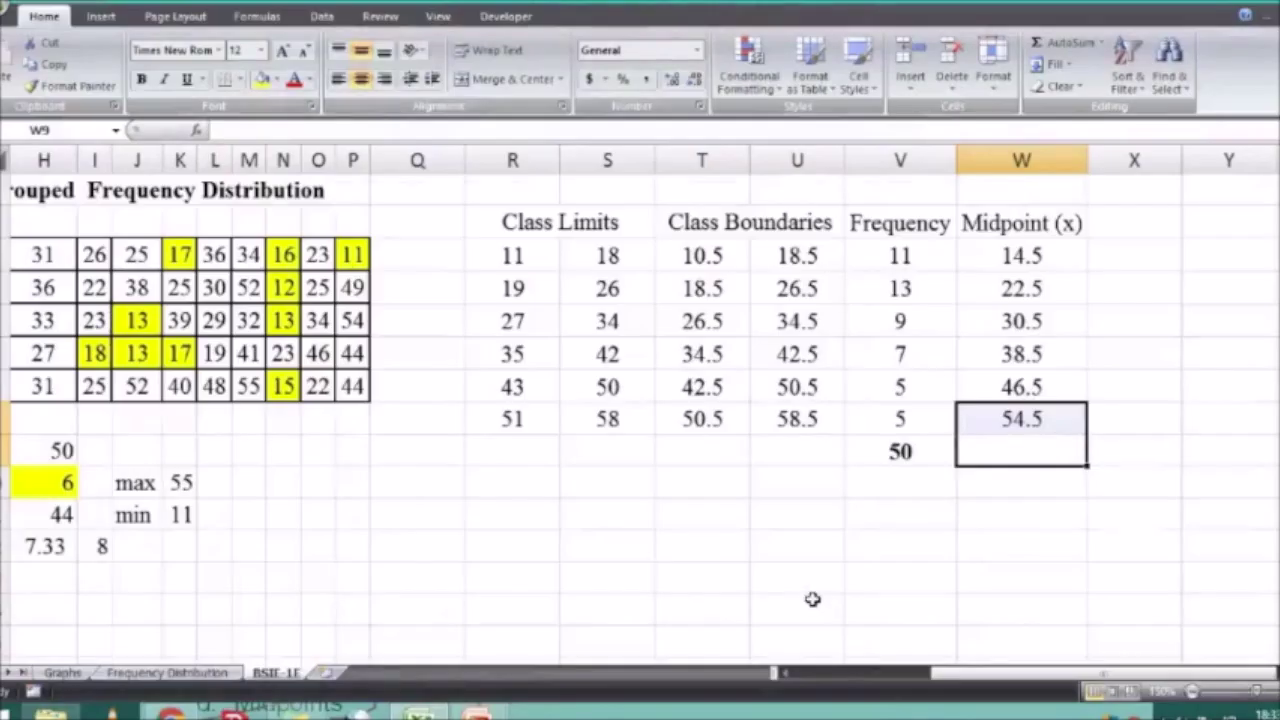
{"action": "left_click", "coordinate": [930, 450]}
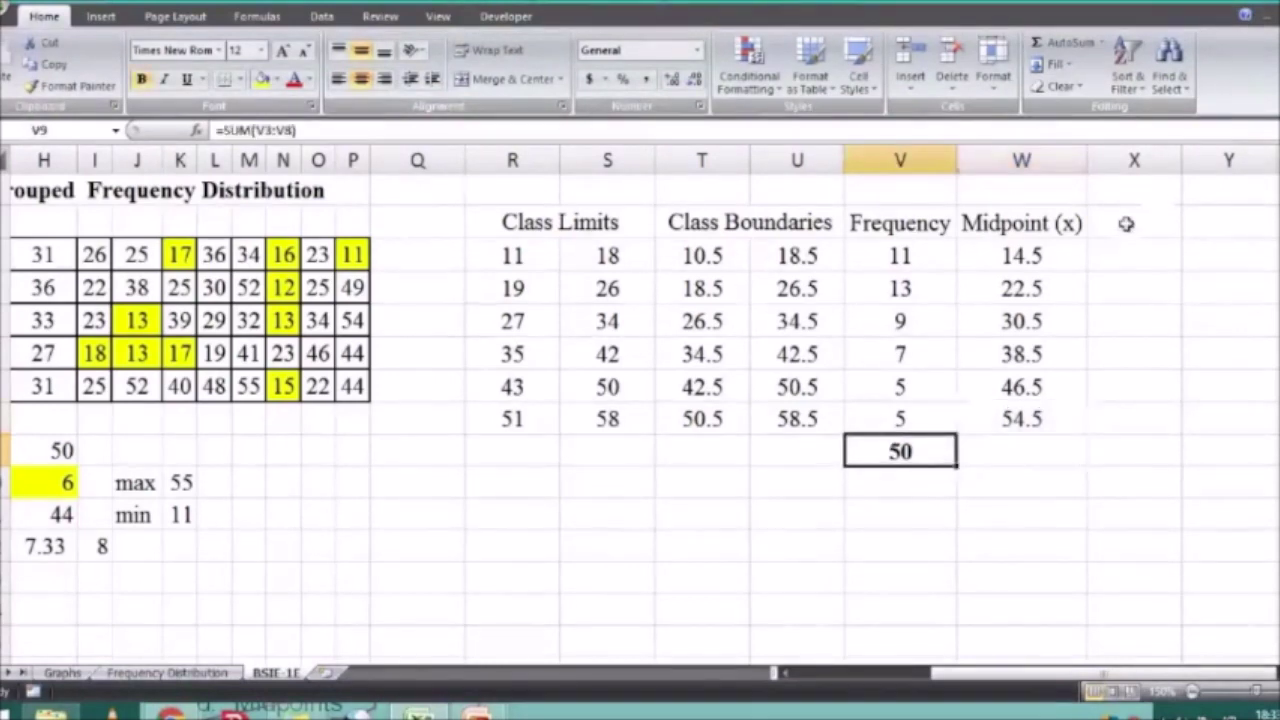
{"action": "left_click", "coordinate": [1128, 223]}
{"action": "type", "text": "rf"}
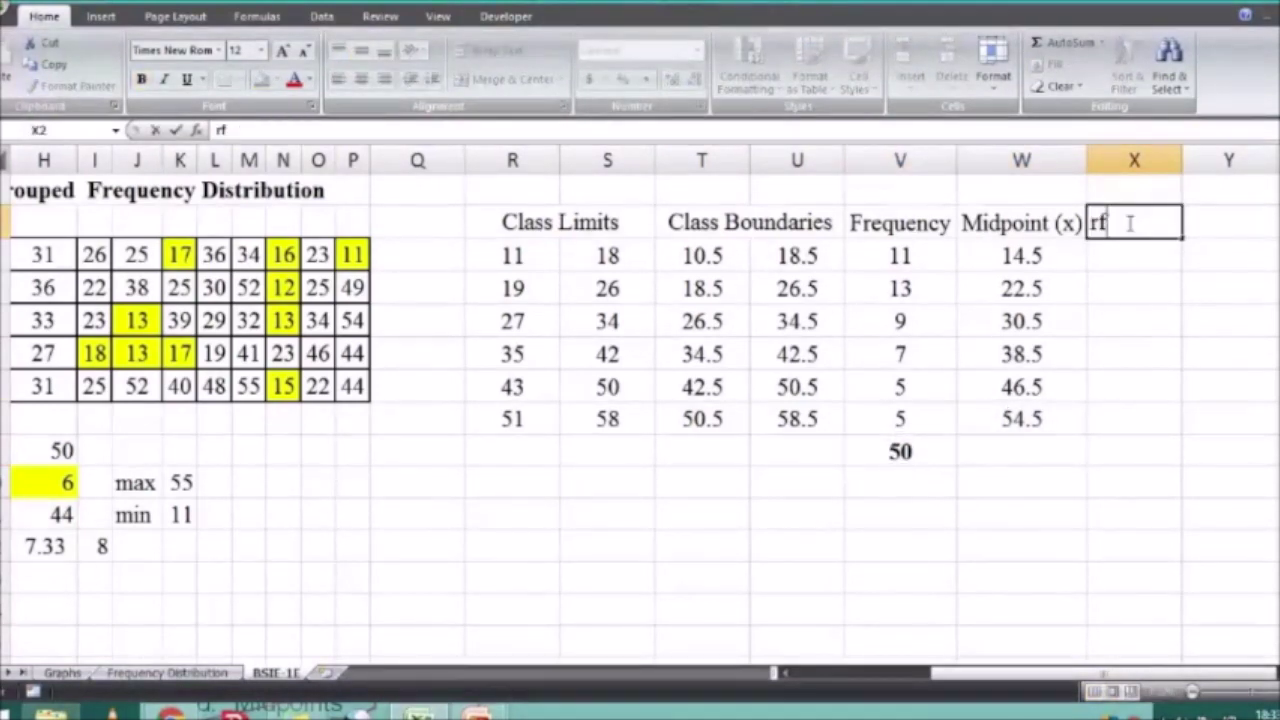
{"action": "key", "text": "ctrl+Return"}
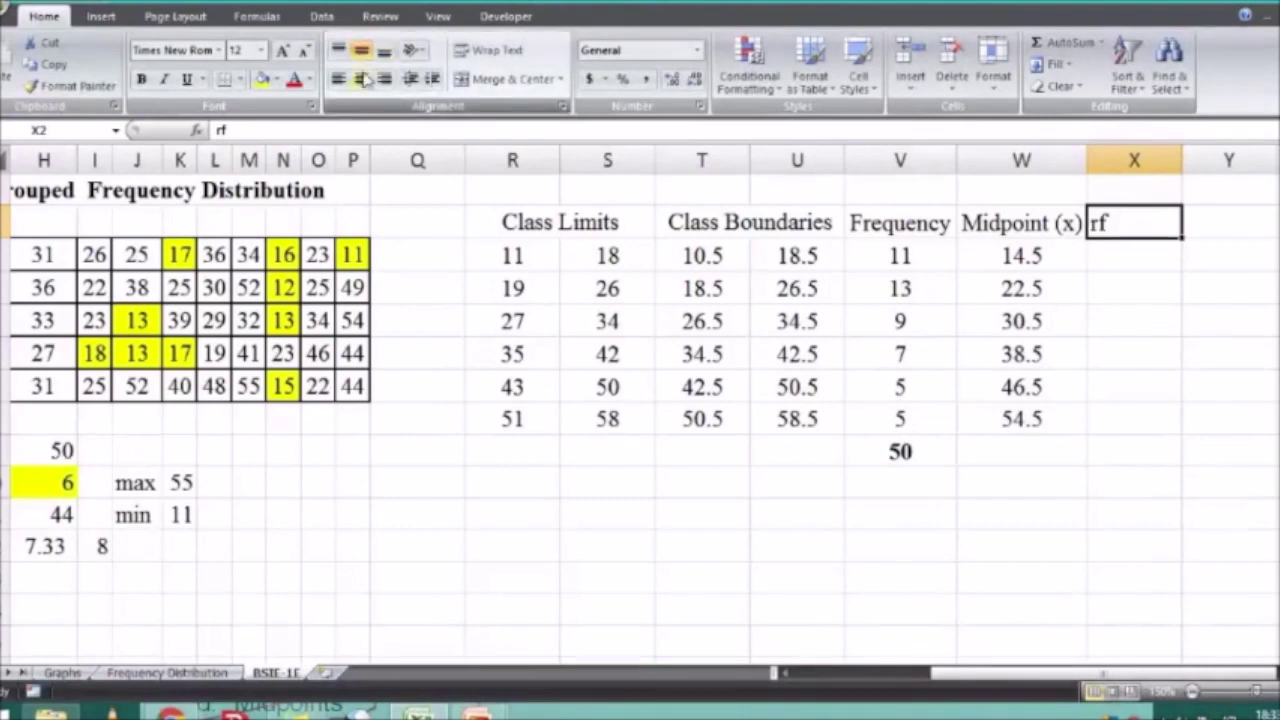
{"action": "left_click", "coordinate": [366, 80]}
Calculate the first relative frequency in X3 with the formula =V3/$V$9, keeping the total as an absolute reference
{"action": "key", "text": "Down"}
{"action": "type", "text": "="}
{"action": "key", "text": "Left"}
{"action": "key", "text": "Left"}
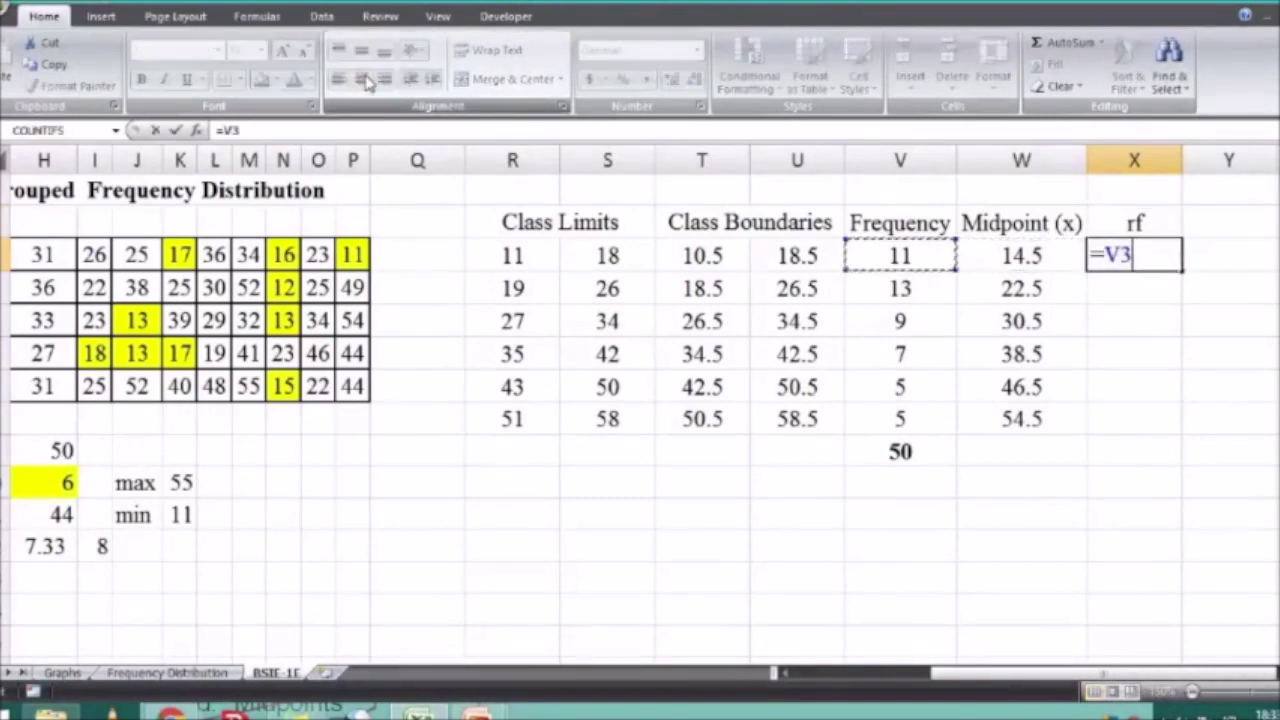
{"action": "type", "text": "/"}
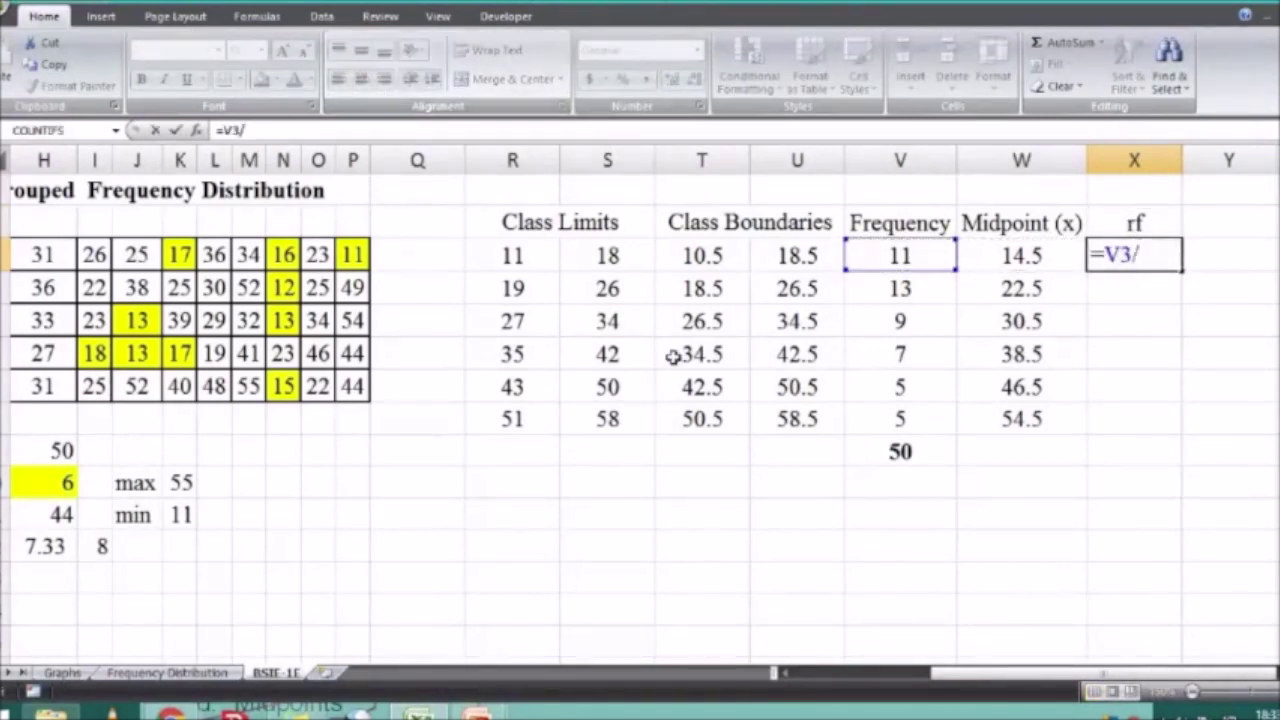
{"action": "left_click", "coordinate": [875, 444]}
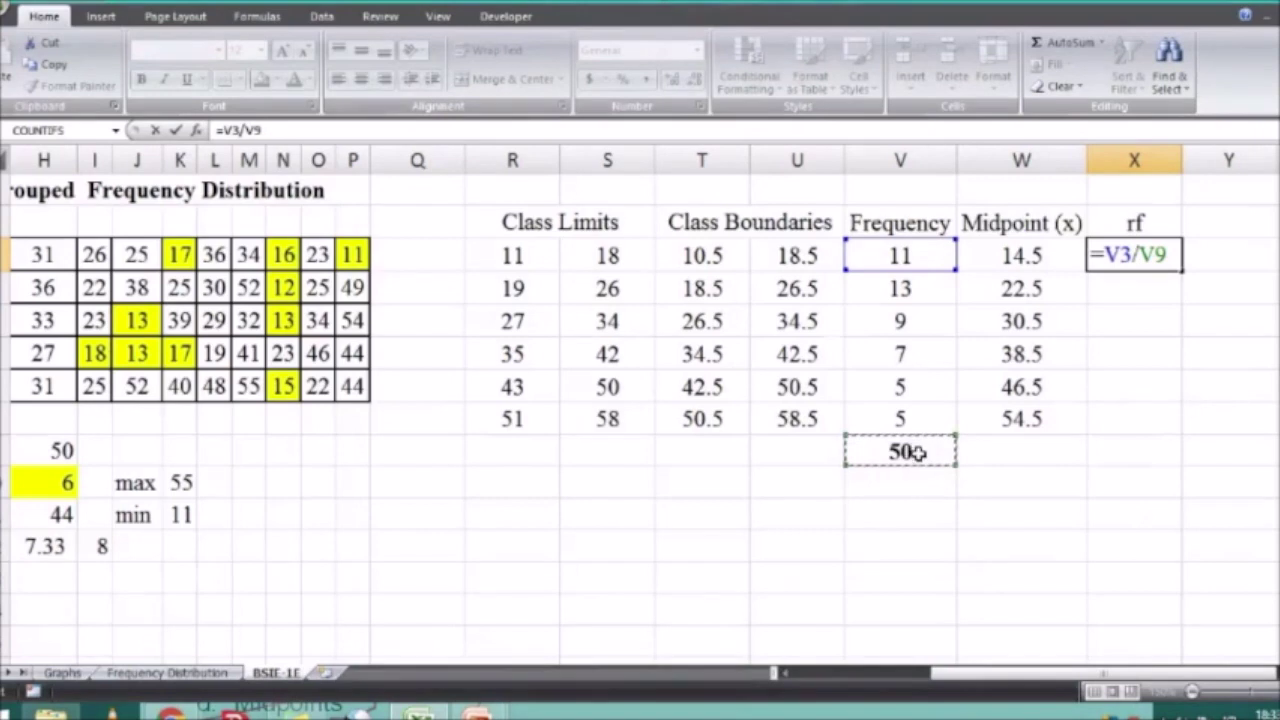
{"action": "key", "text": "F4"}
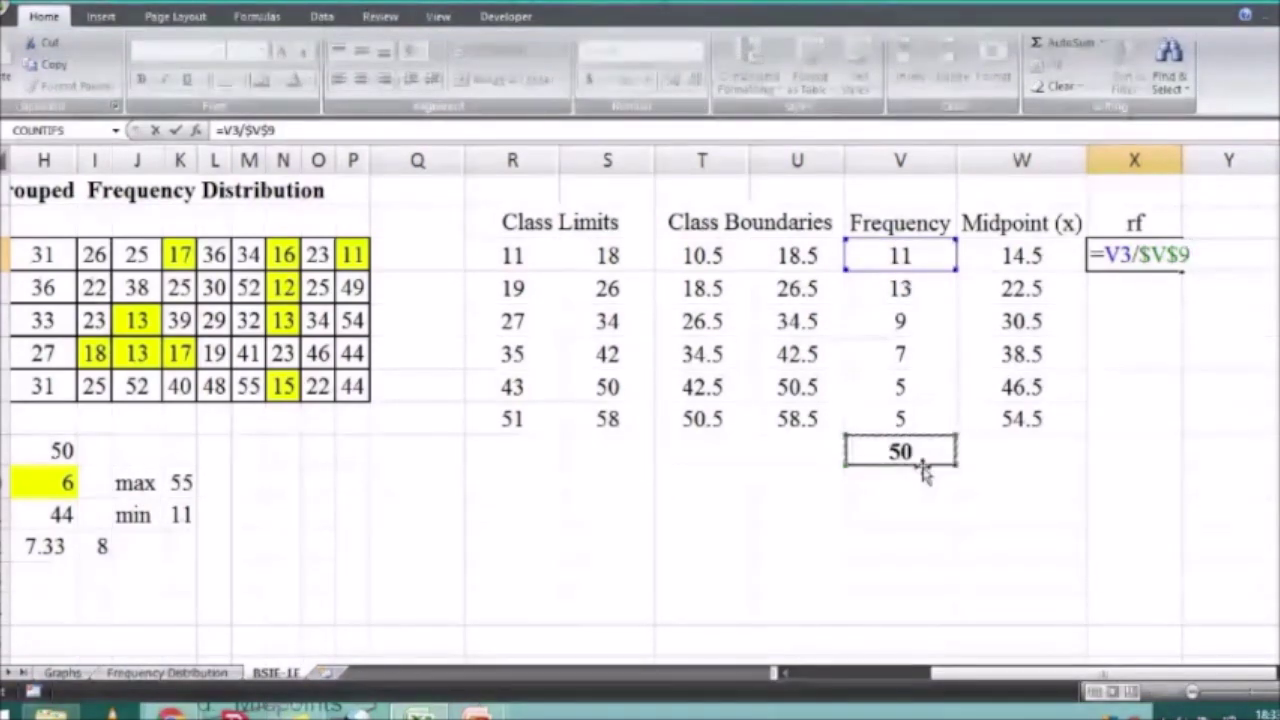
{"action": "key", "text": "ctrl+Return"}
Copy the relative frequency formula from X3 to the remaining classes in X4:X8
{"action": "key", "text": "ctrl+c"}
{"action": "key", "text": "Down"}
{"action": "key", "text": "shift+Down"}
{"action": "key", "text": "shift+Down"}
{"action": "key", "text": "shift+Down"}
{"action": "key", "text": "shift+Down"}
{"action": "key", "text": "ctrl+v"}
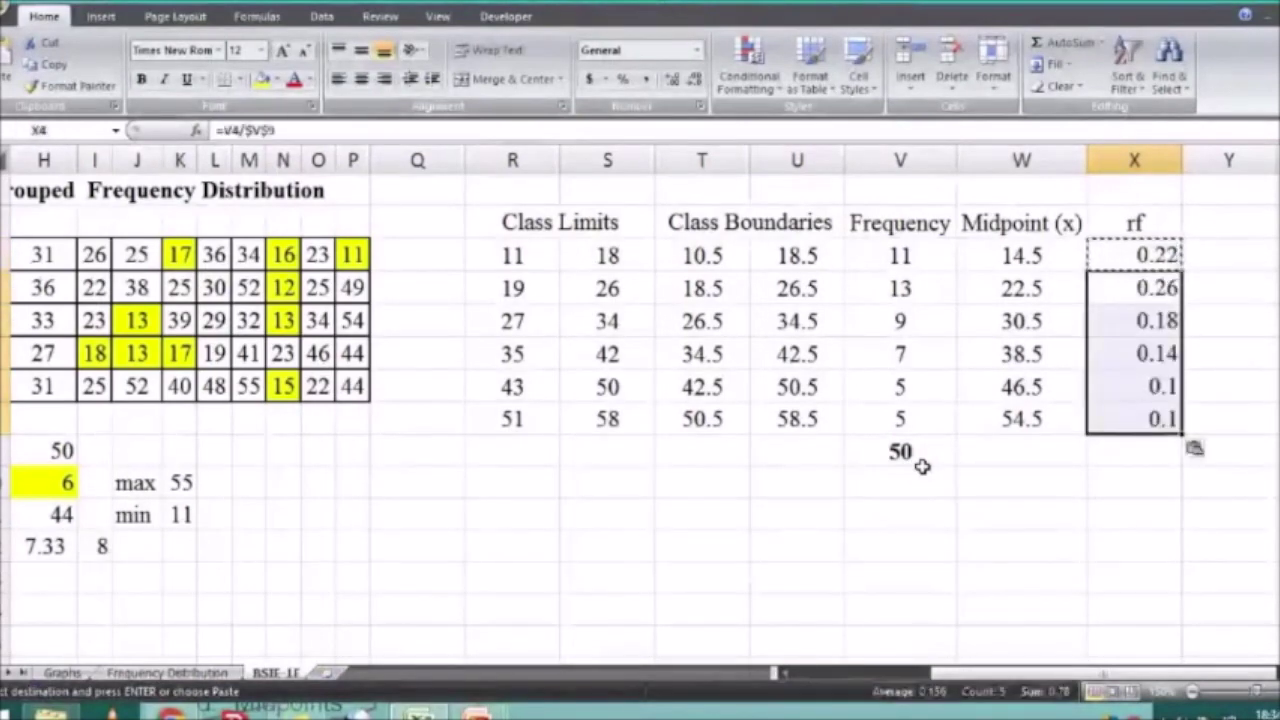
Centre the whole rf column X both vertically and horizontally
{"action": "left_click", "coordinate": [1095, 161]}
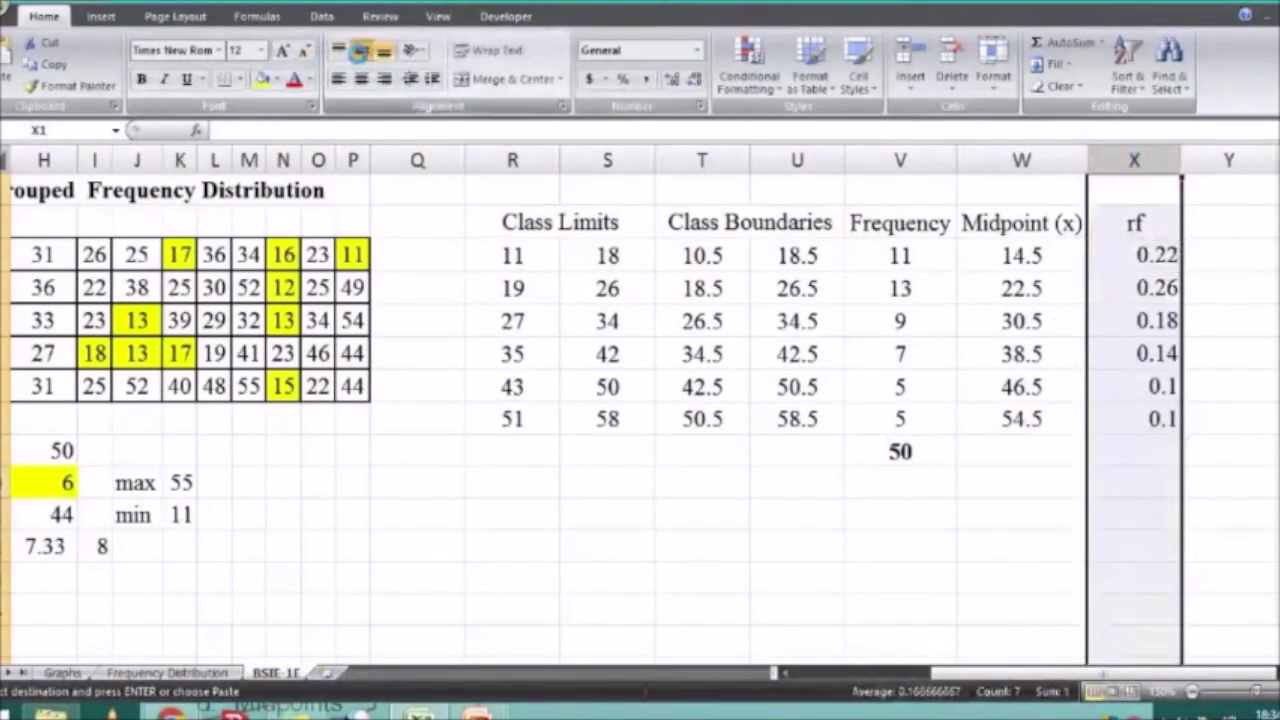
{"action": "left_click", "coordinate": [360, 50]}
{"action": "left_click", "coordinate": [362, 84]}
{"action": "left_click", "coordinate": [849, 509]}
Total the relative frequencies in X9 by copying the bold SUM formula from V9
{"action": "left_click", "coordinate": [1141, 452]}
{"action": "left_click", "coordinate": [942, 450]}
{"action": "key", "text": "ctrl+c"}
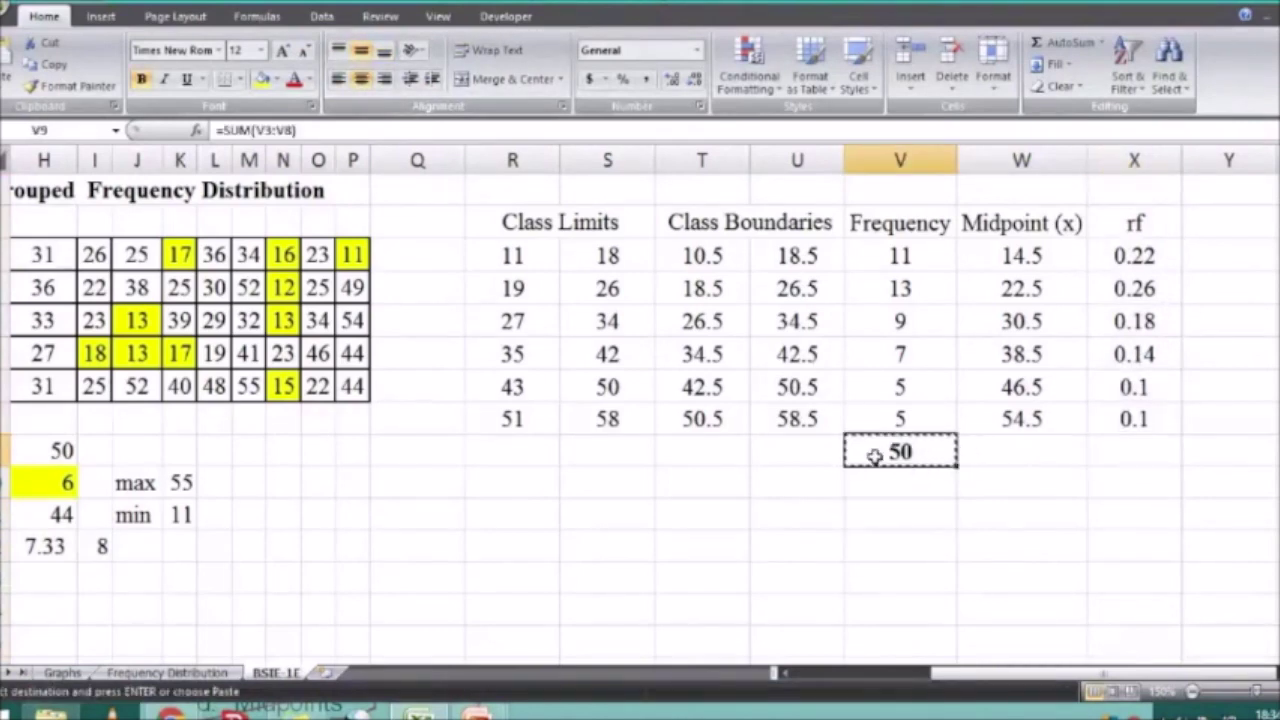
{"action": "left_click", "coordinate": [1138, 453]}
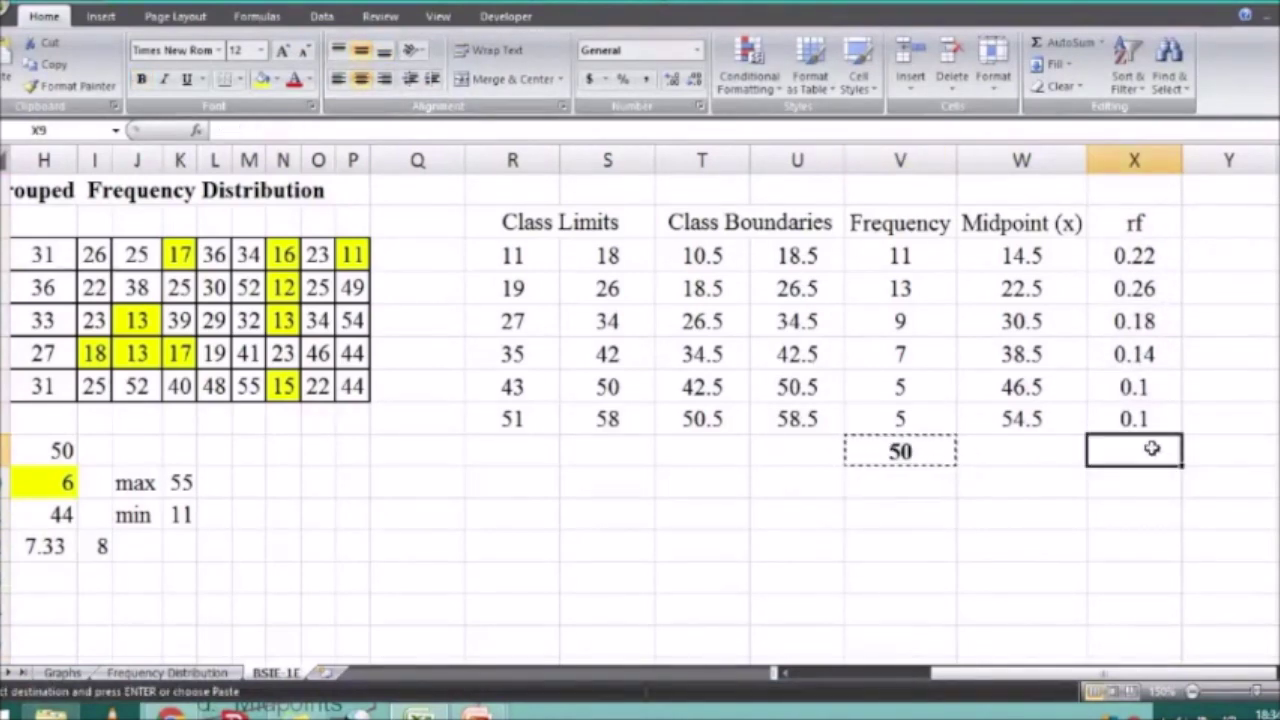
{"action": "key", "text": "ctrl+v"}
{"action": "left_click", "coordinate": [1119, 520]}
{"action": "left_click", "coordinate": [1143, 451]}
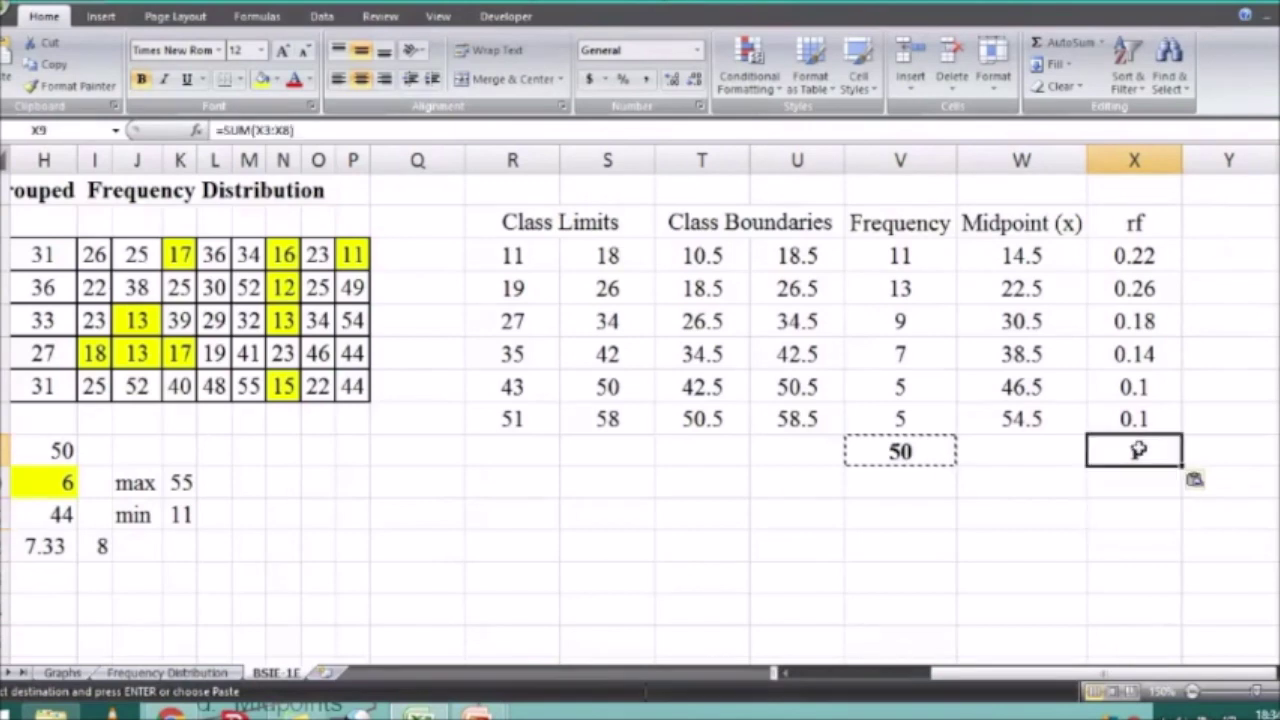
{"action": "key", "text": "Escape"}
{"action": "key", "text": "Down"}
{"action": "key", "text": "Down"}
{"action": "key", "text": "Down"}
{"action": "left_click", "coordinate": [1051, 268]}
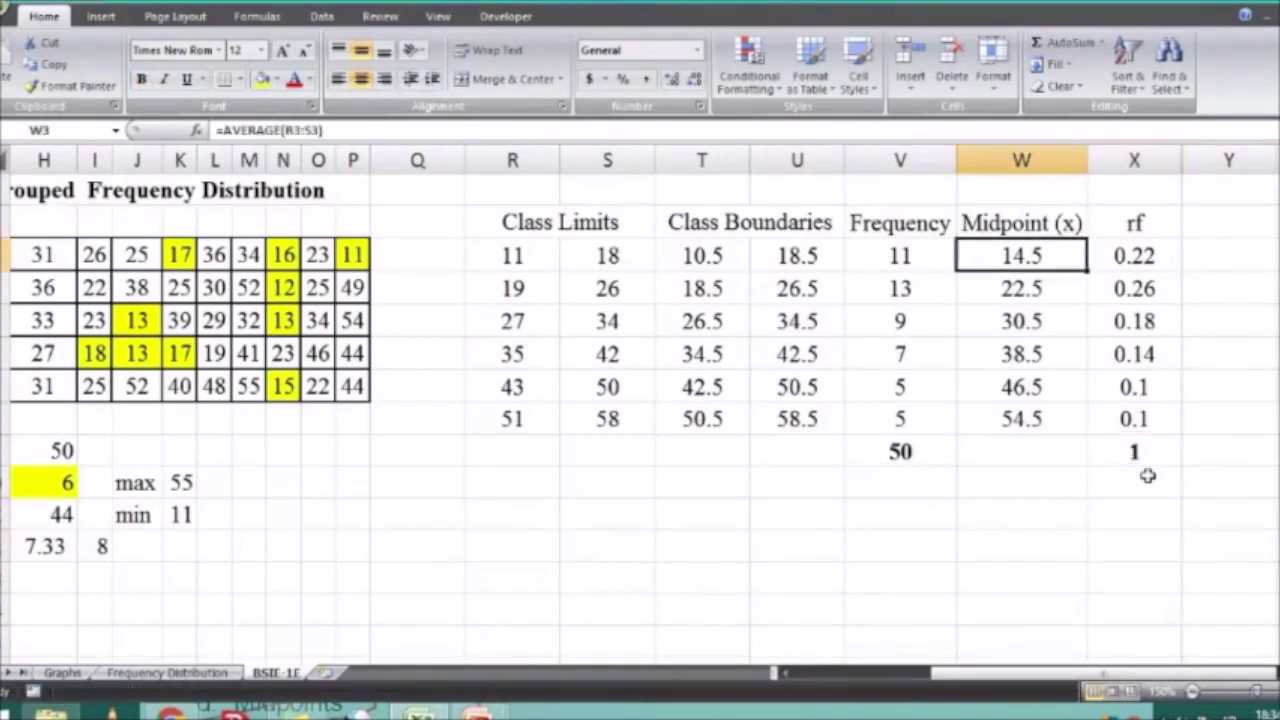
{"action": "left_click", "coordinate": [1137, 455]}
{"action": "scroll", "coordinate": [640, 400], "scroll_direction": "right", "scroll_amount": 4}
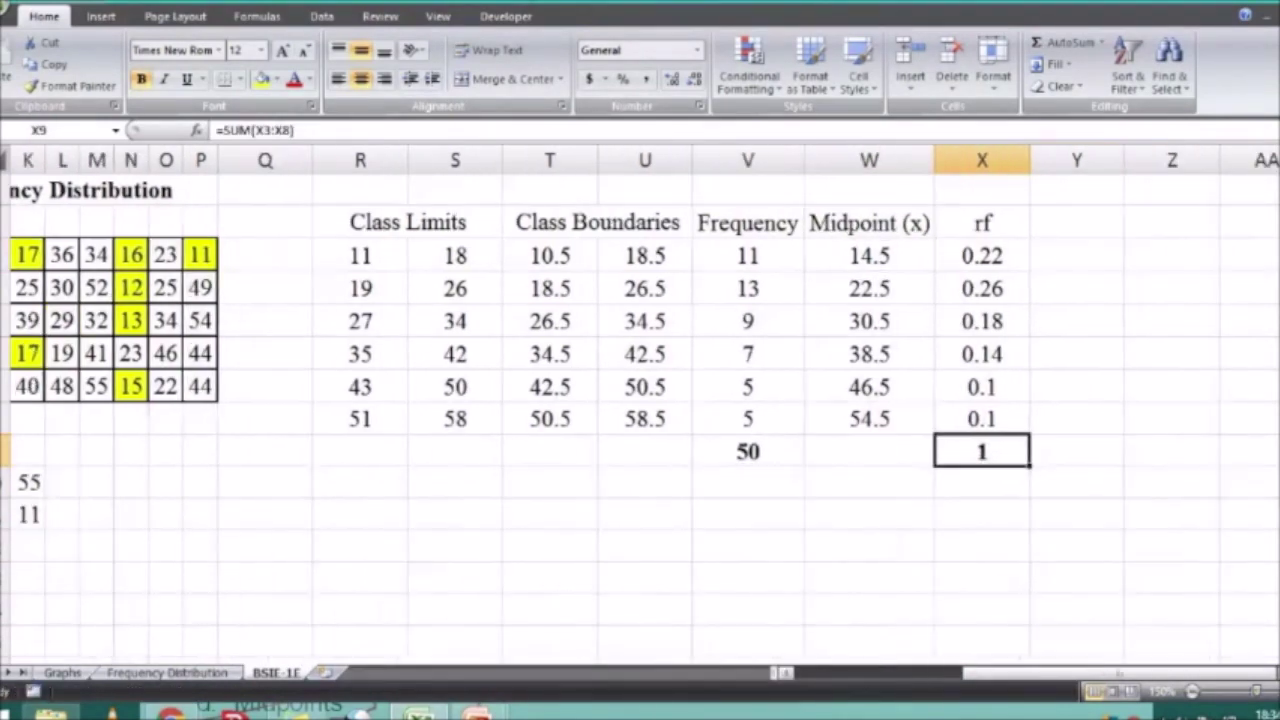
Switch to the example slide in the slideshow and tick off Percentage with the pen
{"action": "mouse_move", "coordinate": [478, 712]}
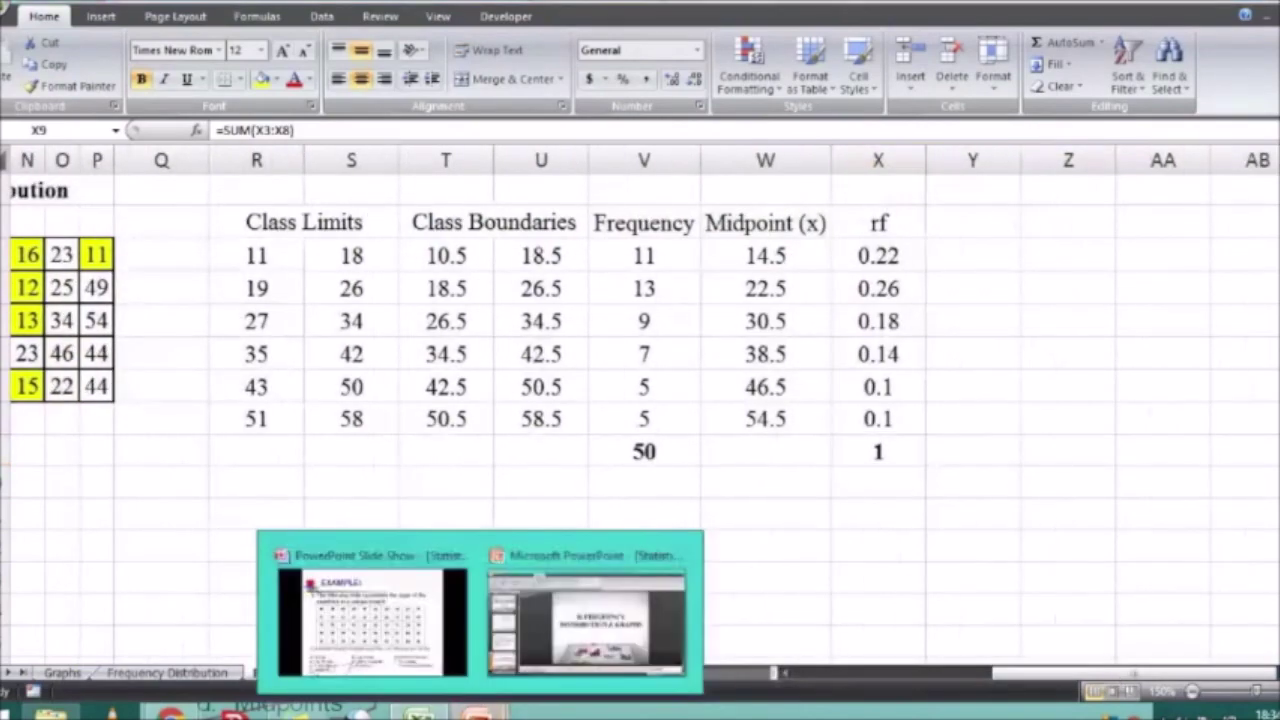
{"action": "left_click", "coordinate": [370, 612]}
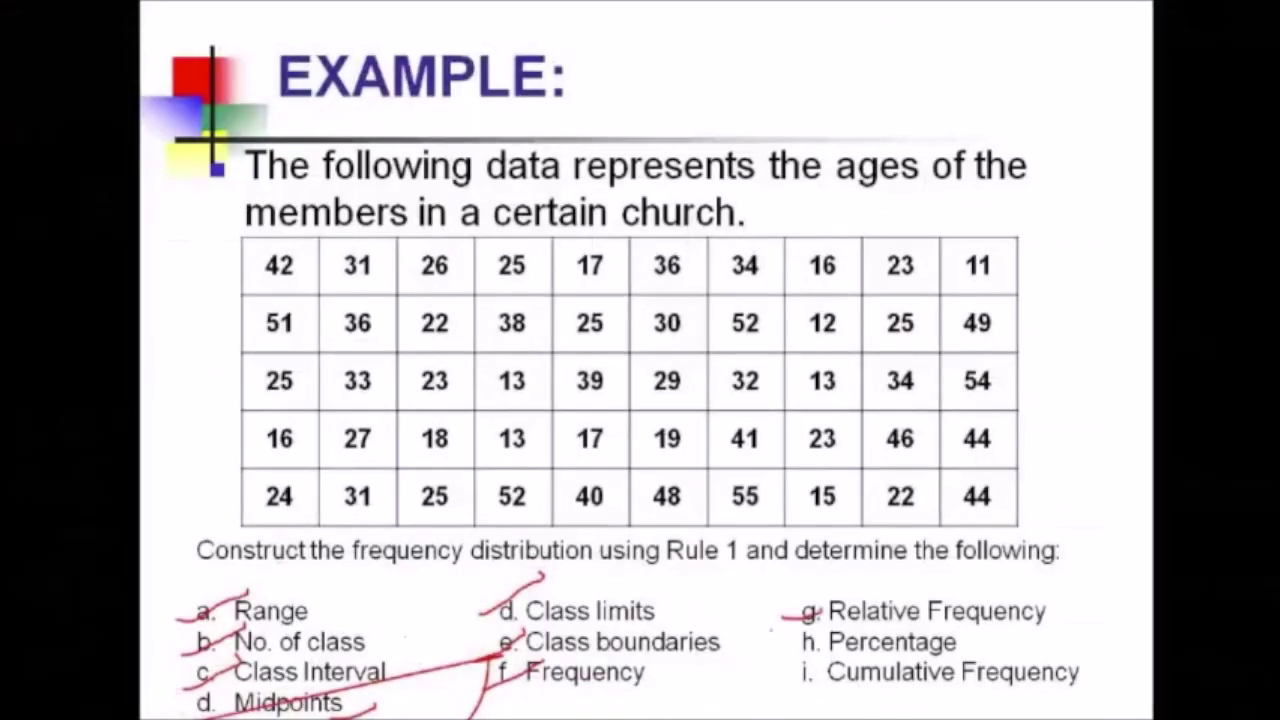
{"action": "left_click_drag", "start_coordinate": [796, 648], "coordinate": [849, 626]}
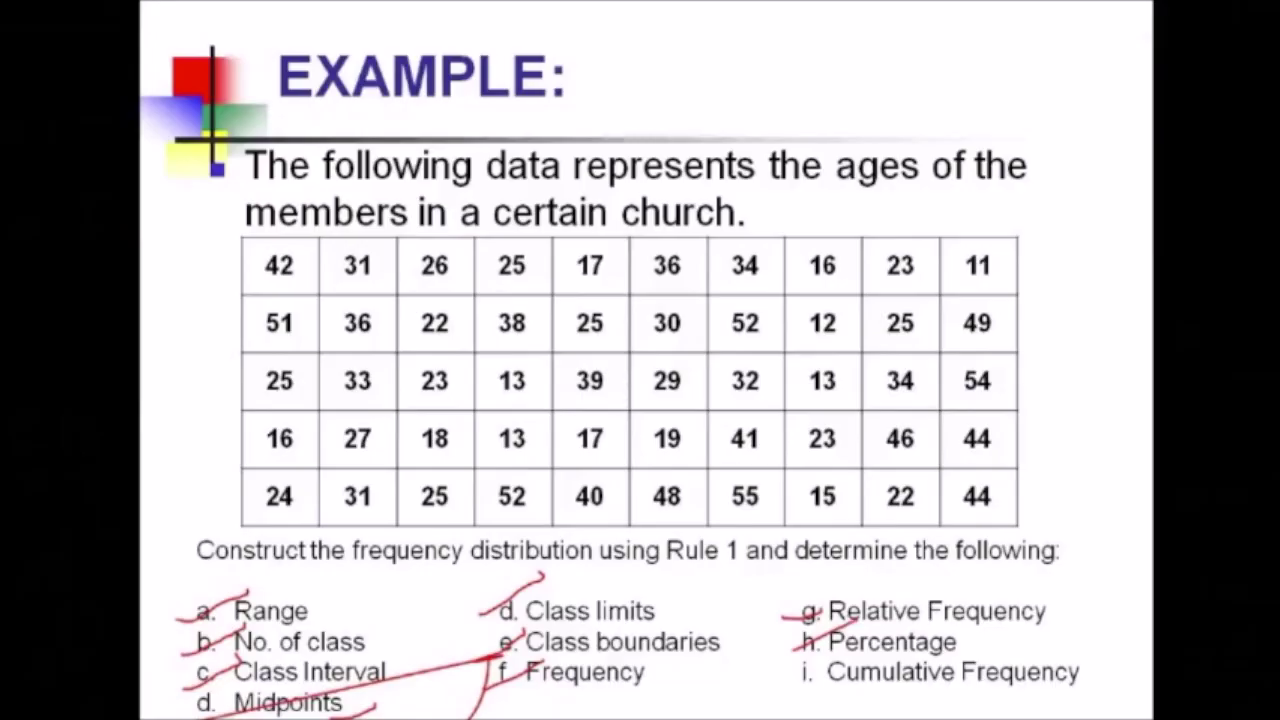
Switch back to the Excel workbook and enter a centred % heading in Y2
{"action": "key", "text": "alt+Tab"}
{"action": "left_click", "coordinate": [1063, 345]}
{"action": "left_click", "coordinate": [966, 222]}
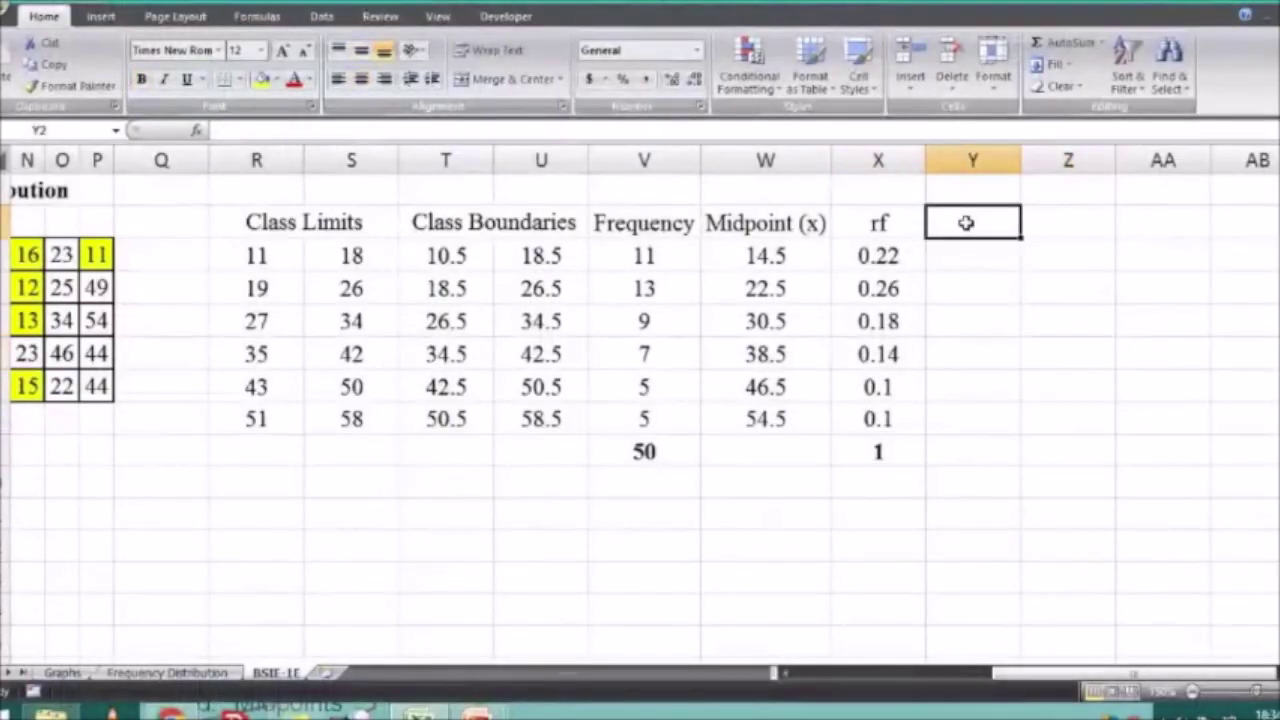
{"action": "type", "text": "%"}
{"action": "key", "text": "Return"}
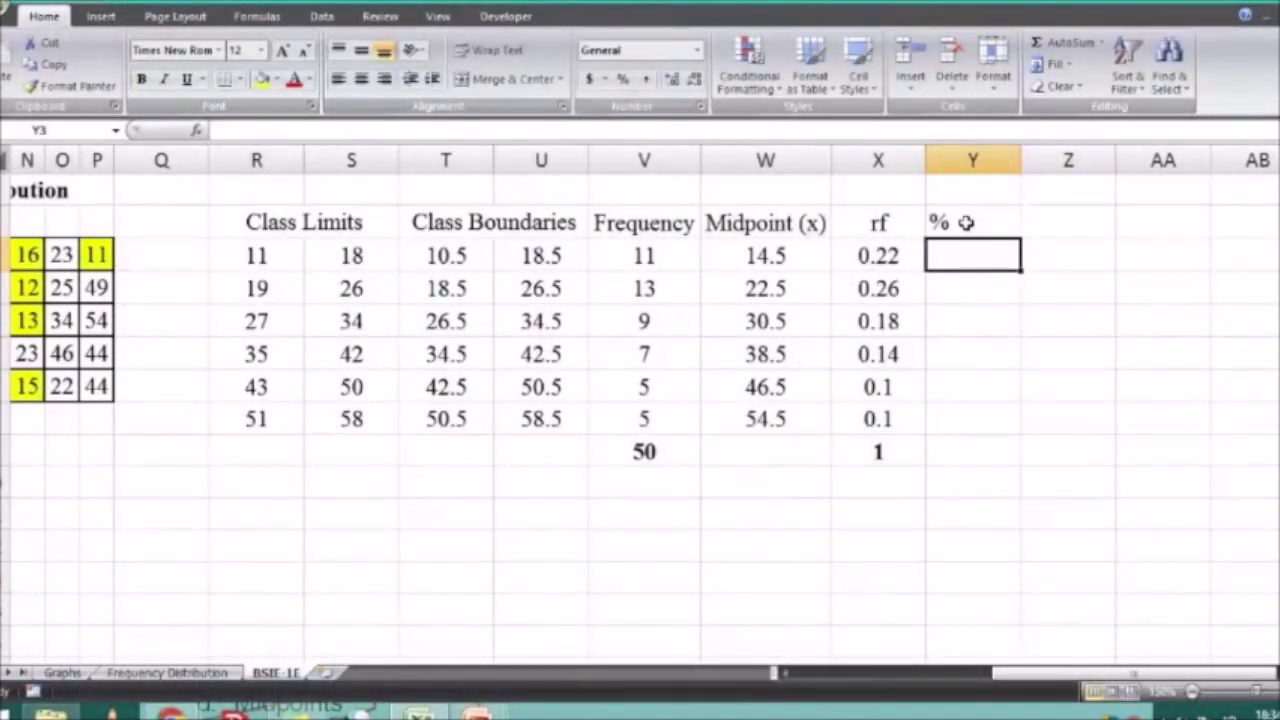
{"action": "left_click", "coordinate": [966, 222]}
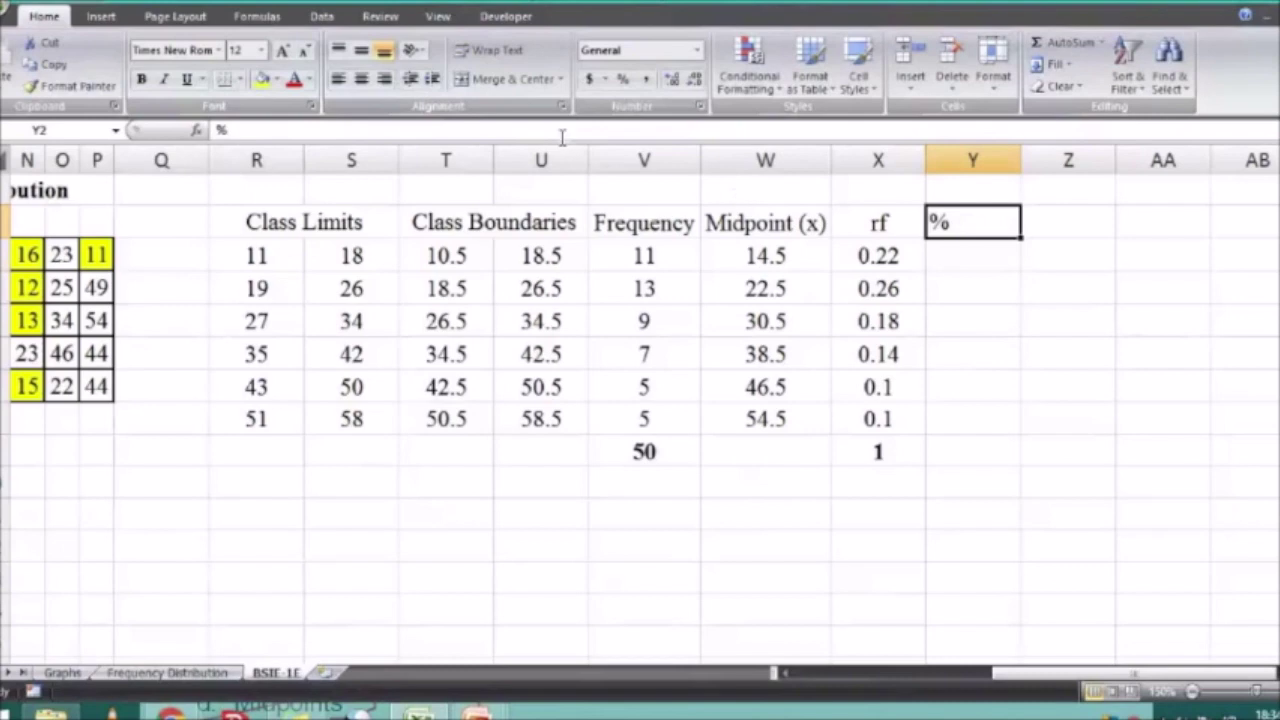
{"action": "left_click", "coordinate": [365, 79]}
{"action": "key", "text": "Return"}
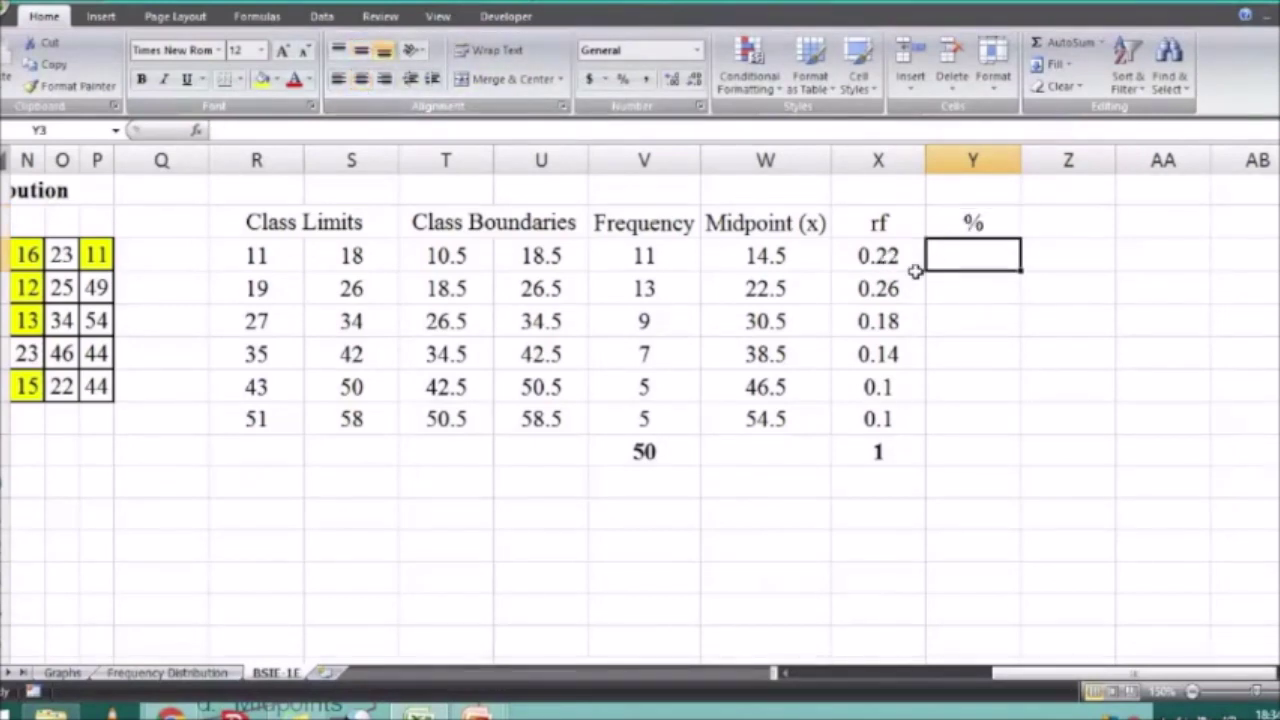
Enter =X3 in Y3 and copy the formula down through Y9
{"action": "type", "text": "="}
{"action": "left_click", "coordinate": [880, 256]}
{"action": "key", "text": "Return"}
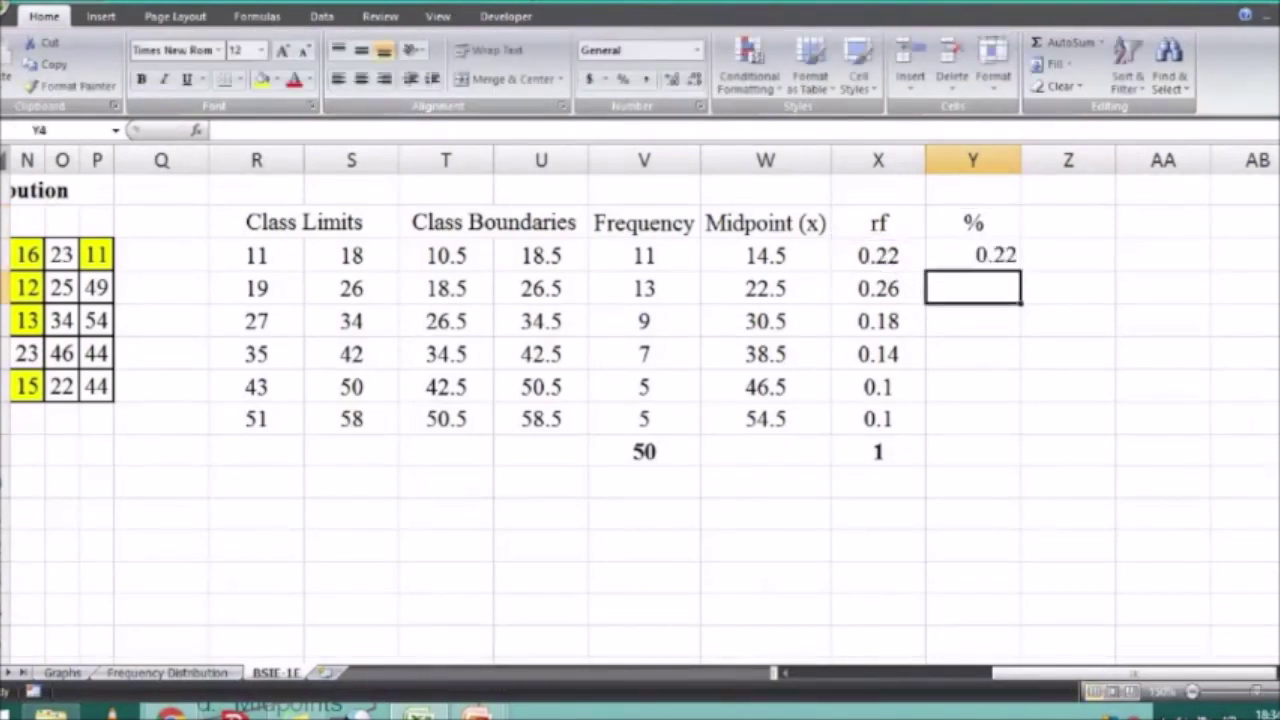
{"action": "left_click", "coordinate": [984, 257]}
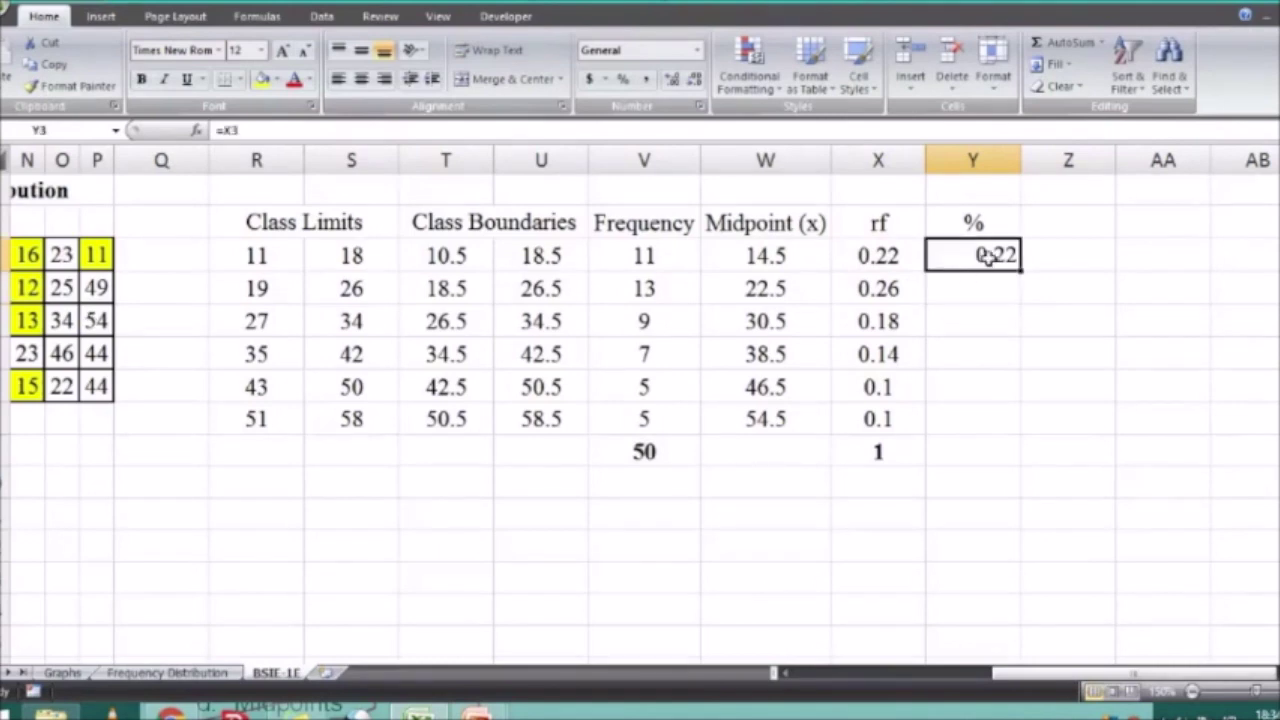
{"action": "left_click_drag", "start_coordinate": [1022, 272], "coordinate": [998, 462]}
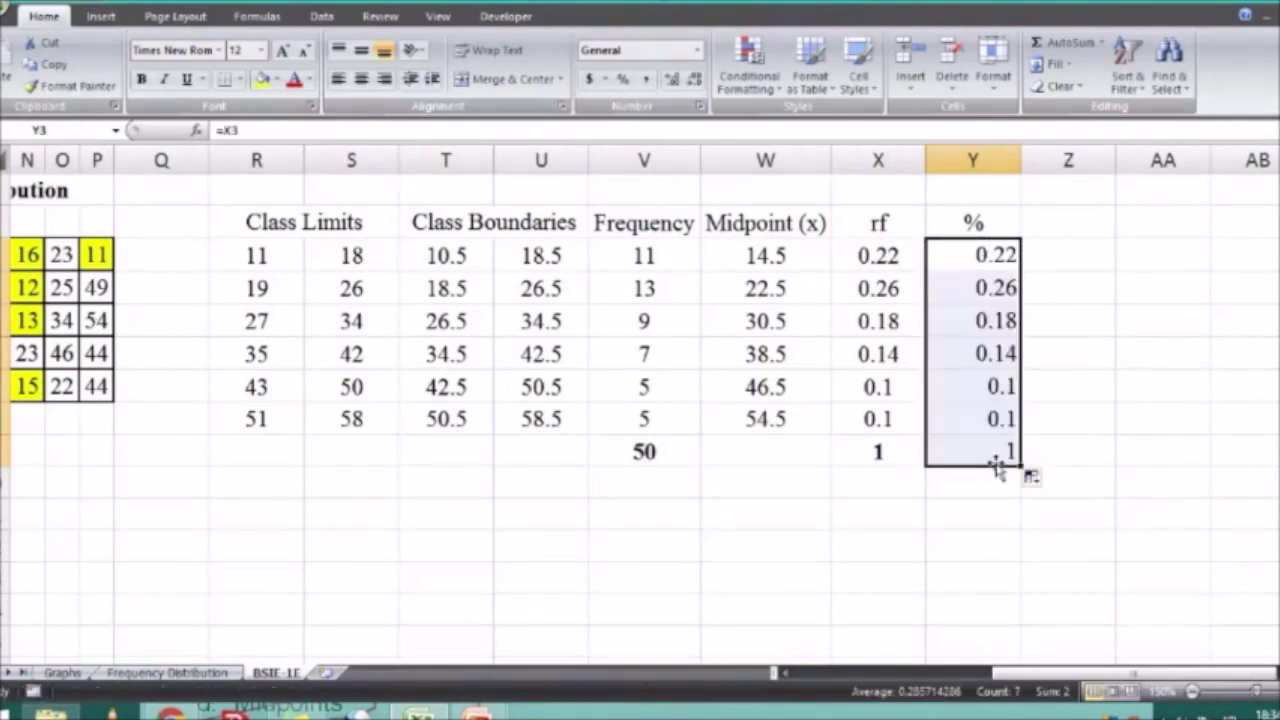
Format Y3:Y9 as Percentage and centre the values both vertically and horizontally
{"action": "left_click", "coordinate": [622, 80]}
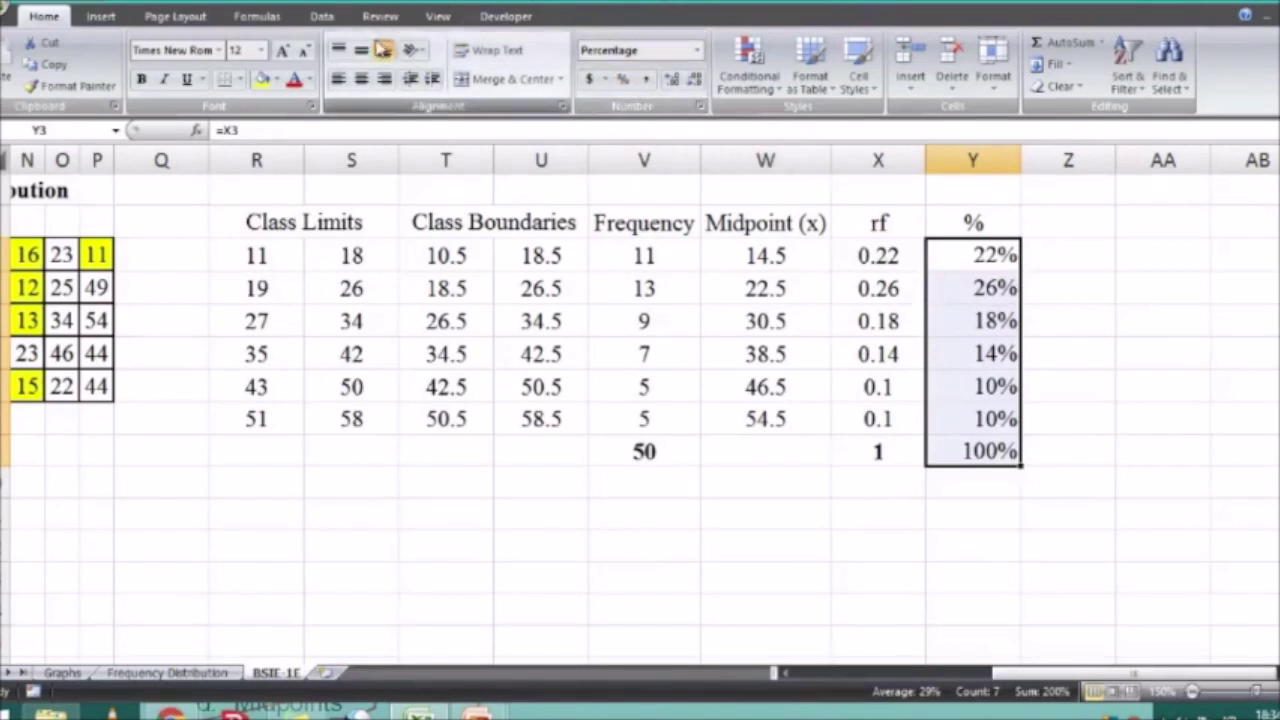
{"action": "left_click", "coordinate": [361, 78]}
{"action": "left_click", "coordinate": [1125, 362]}
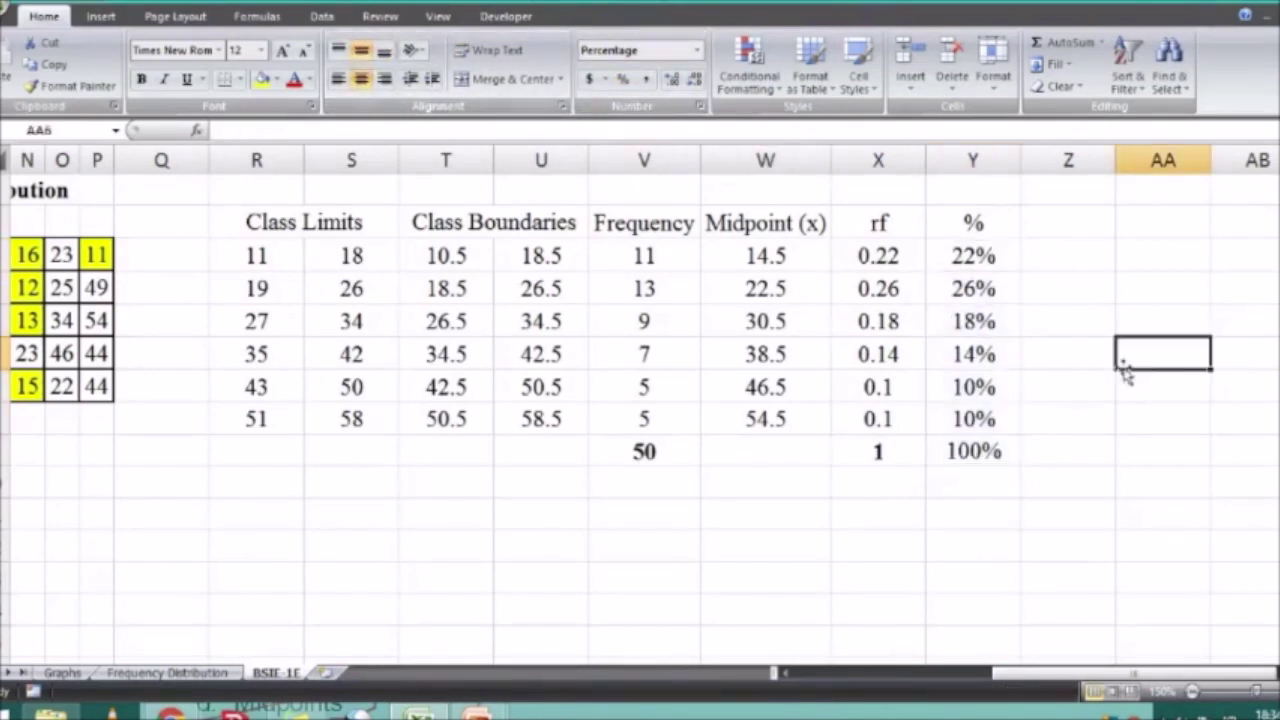
{"action": "left_click", "coordinate": [1000, 294]}
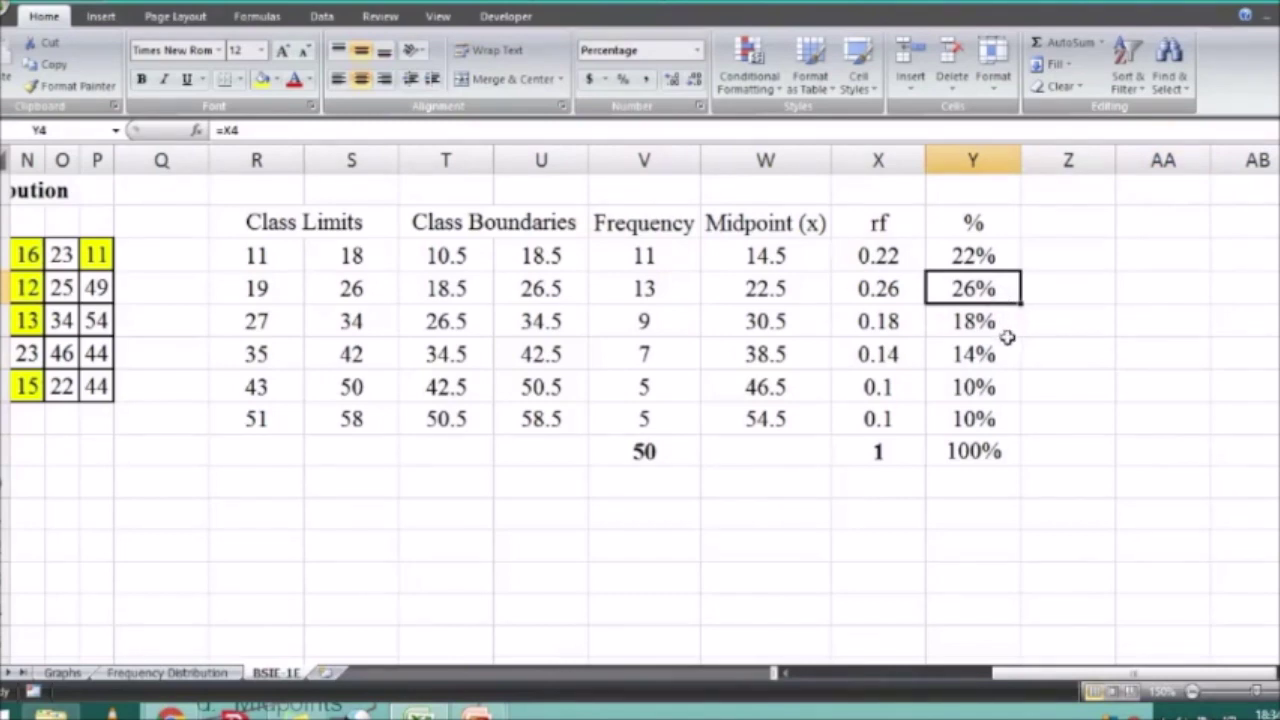
Switch to the example slide in the slideshow and tick off Cumulative Frequency with the pen
{"action": "mouse_move", "coordinate": [478, 712]}
{"action": "left_click", "coordinate": [370, 610]}
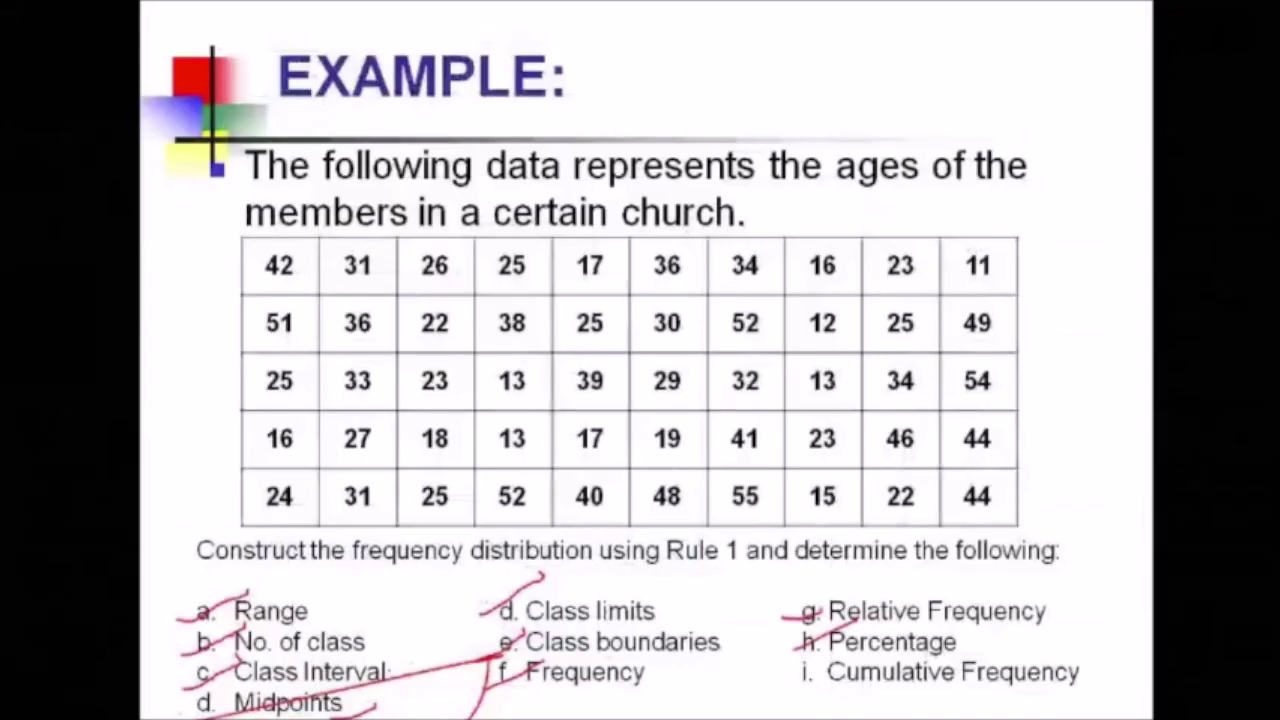
{"action": "left_click_drag", "start_coordinate": [806, 690], "coordinate": [876, 644]}
Return to the Excel workbook and apply all borders to the frequency table range R2:Z8
{"action": "key", "text": "alt+Tab"}
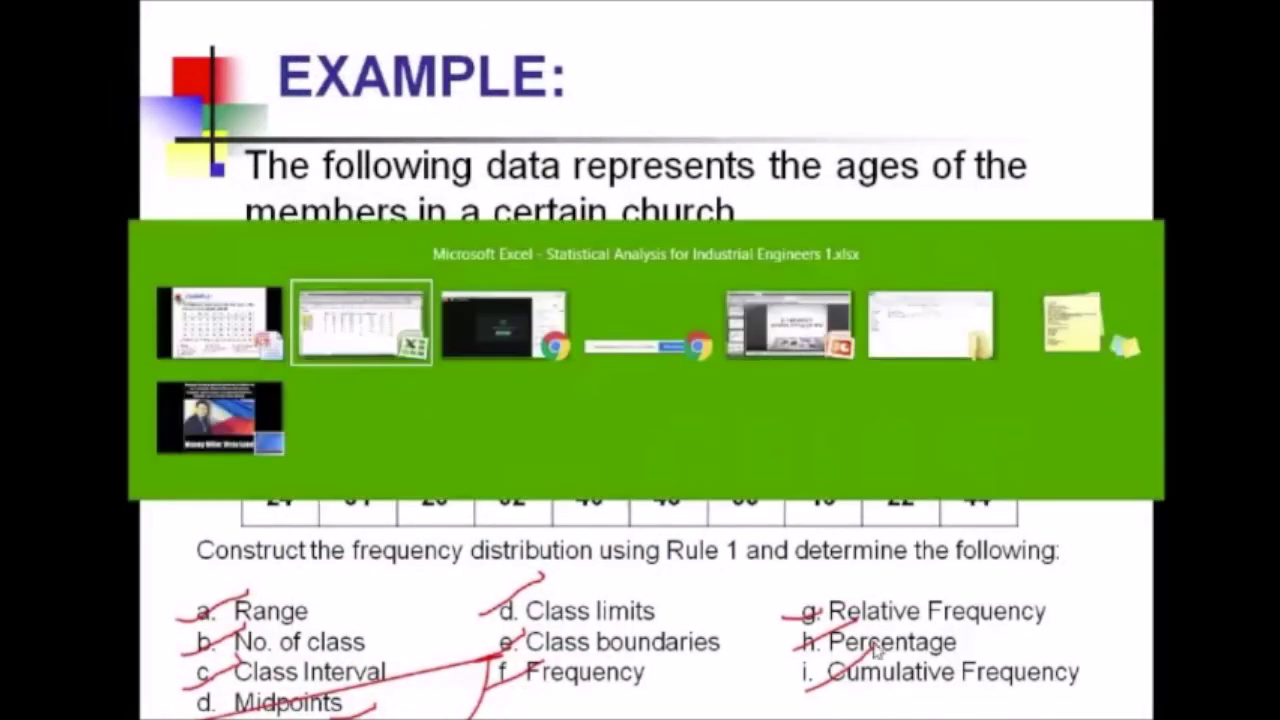
{"action": "left_click", "coordinate": [1188, 332]}
{"action": "left_click", "coordinate": [652, 226]}
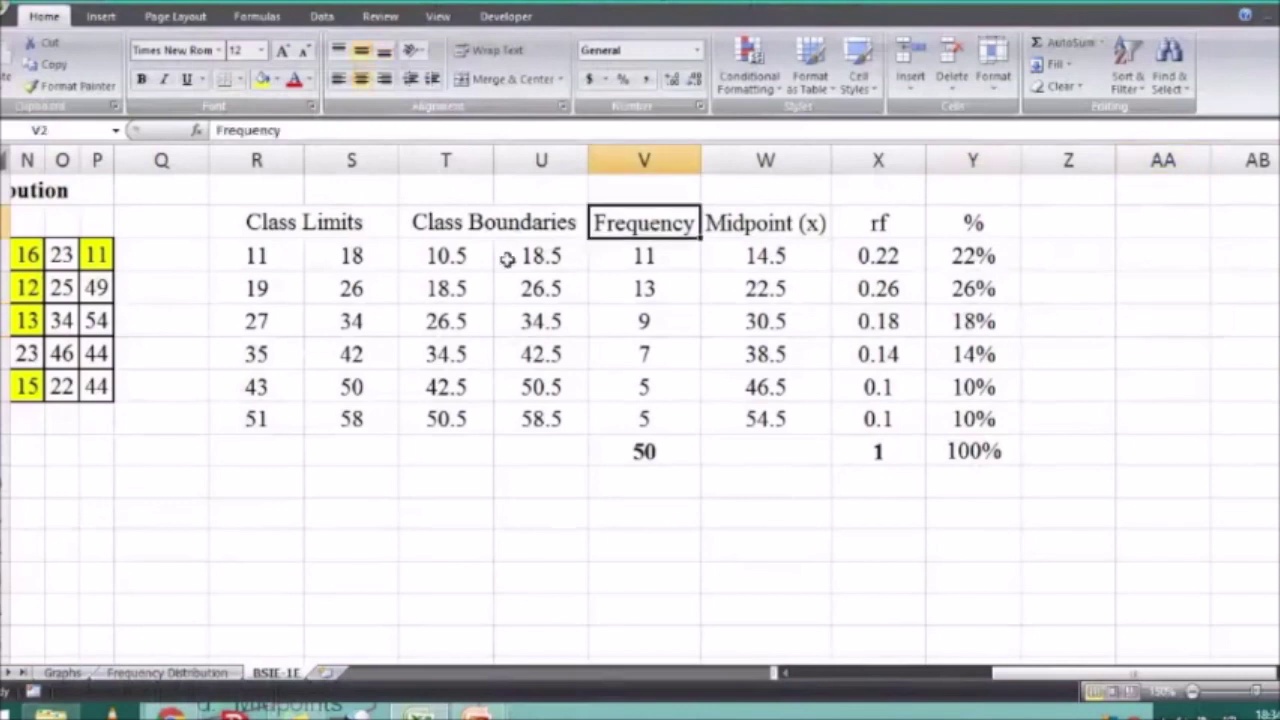
{"action": "left_click_drag", "start_coordinate": [264, 224], "coordinate": [1046, 424]}
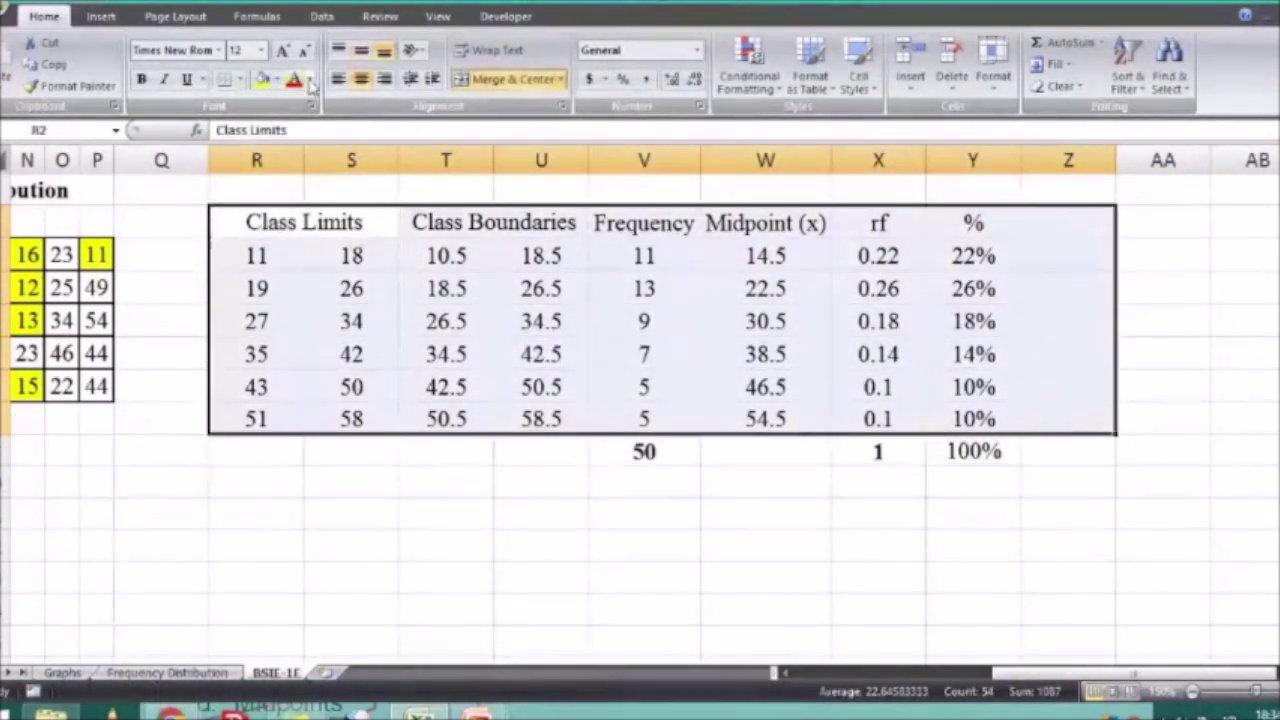
{"action": "left_click", "coordinate": [240, 80]}
{"action": "left_click", "coordinate": [287, 238]}
{"action": "left_click", "coordinate": [1006, 354]}
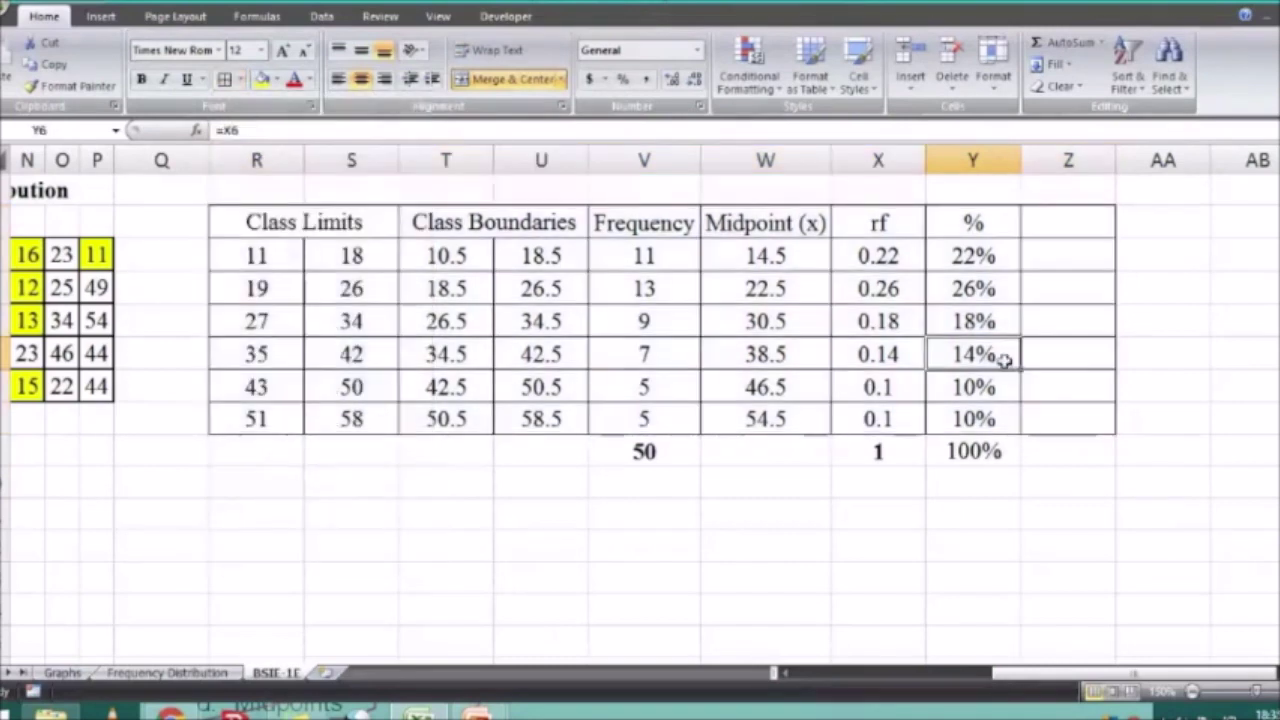
Enter the heading cf in Z2 and centre it both vertically and horizontally
{"action": "left_click", "coordinate": [1070, 218]}
{"action": "type", "text": "cf"}
{"action": "key", "text": "ctrl+Return"}
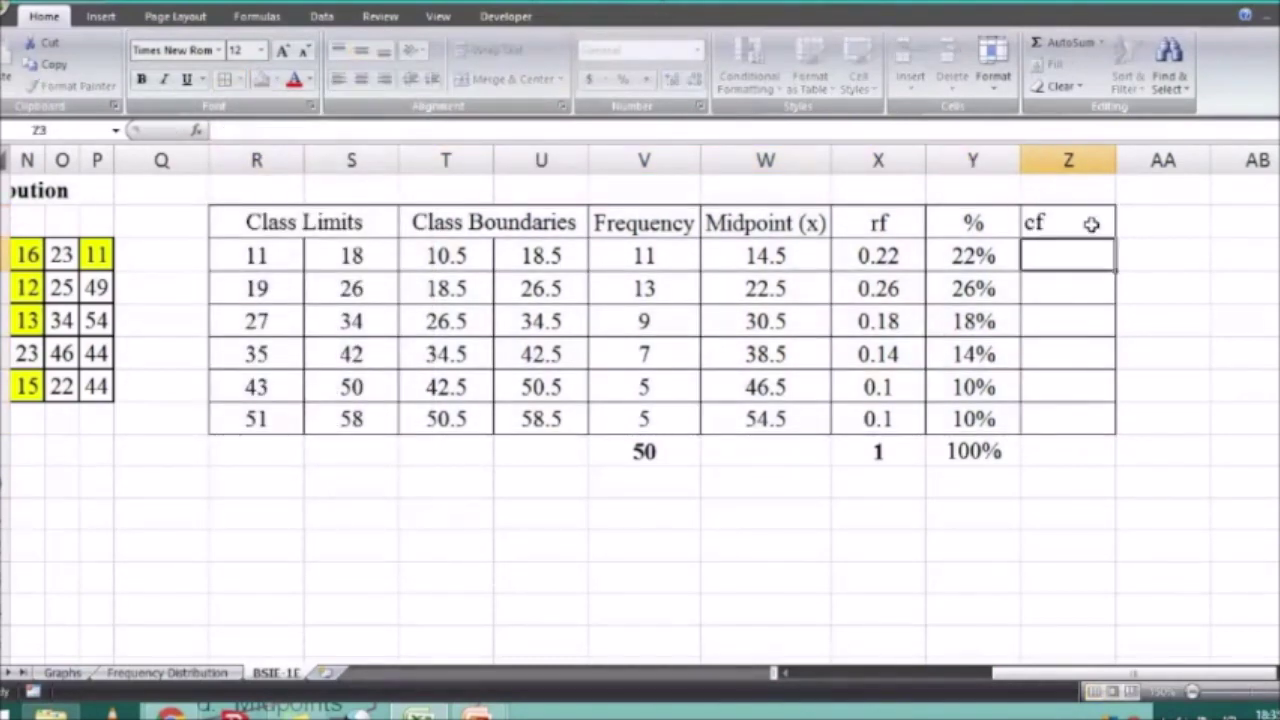
{"action": "left_click", "coordinate": [361, 50]}
{"action": "left_click", "coordinate": [363, 80]}
{"action": "left_click", "coordinate": [1149, 354]}
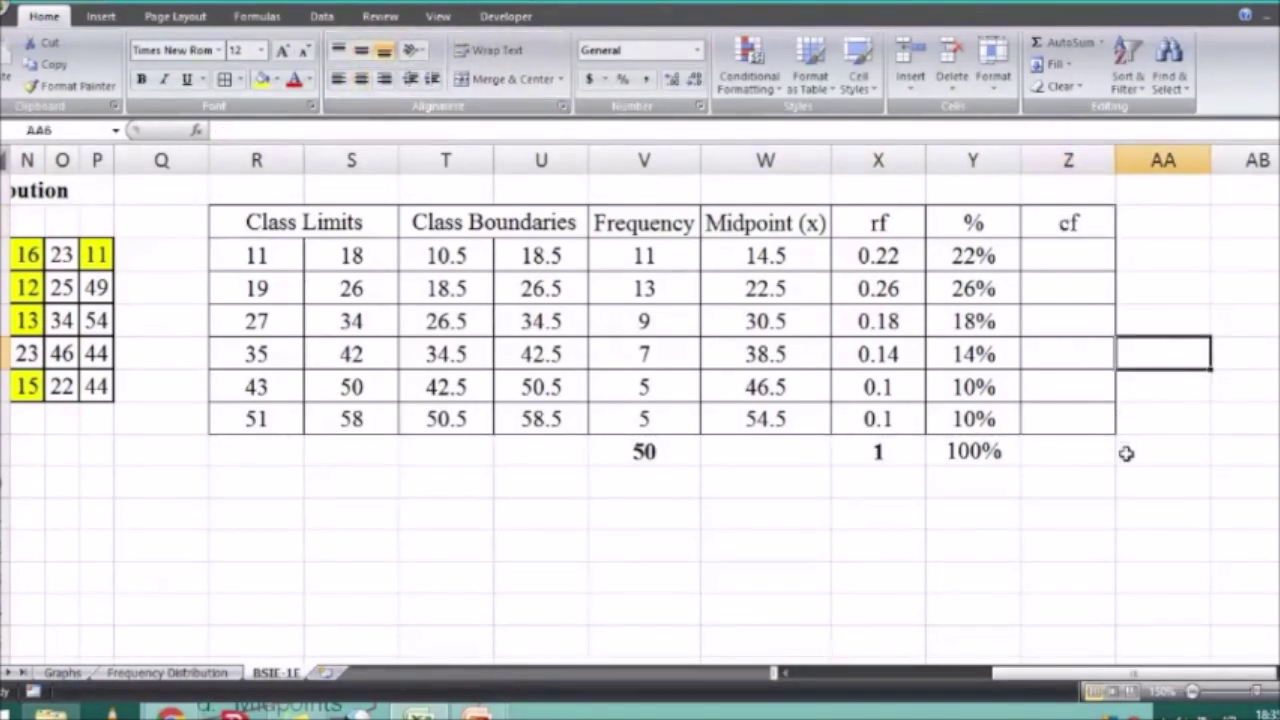
{"action": "left_click", "coordinate": [1122, 483]}
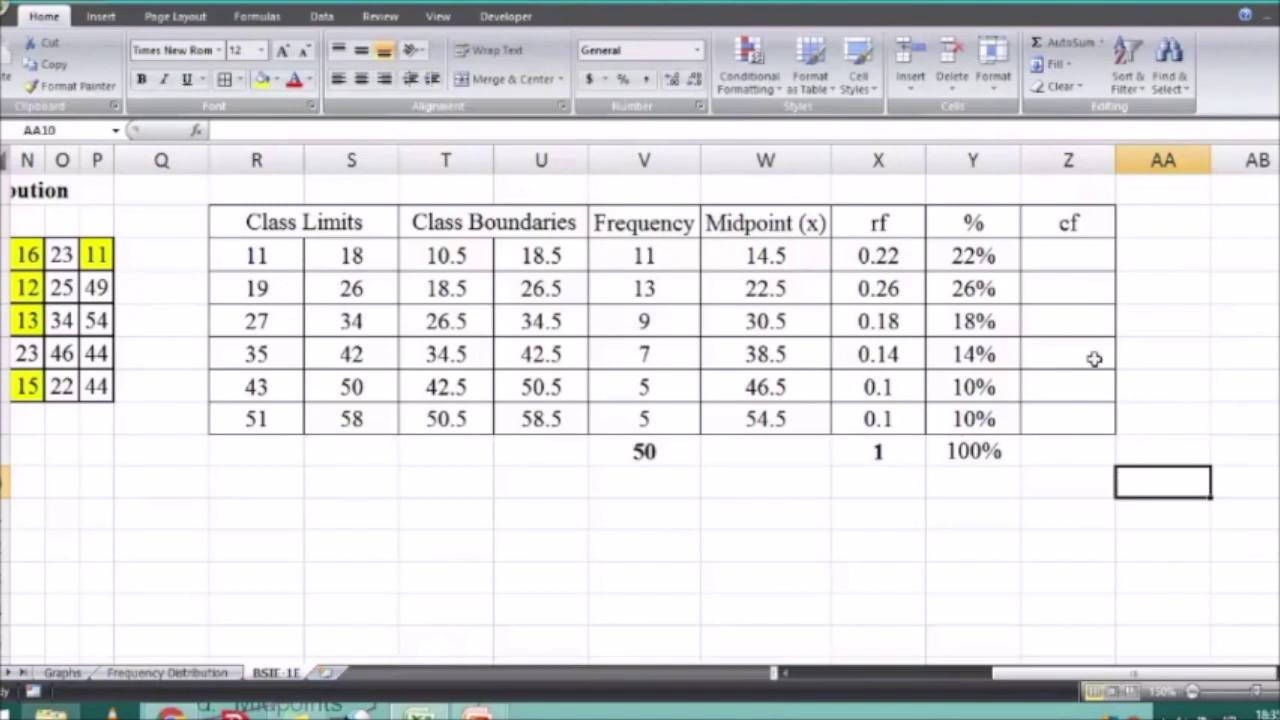
Start the cumulative frequency in Z3 with the formula =V3
{"action": "left_click", "coordinate": [1083, 259]}
{"action": "type", "text": "="}
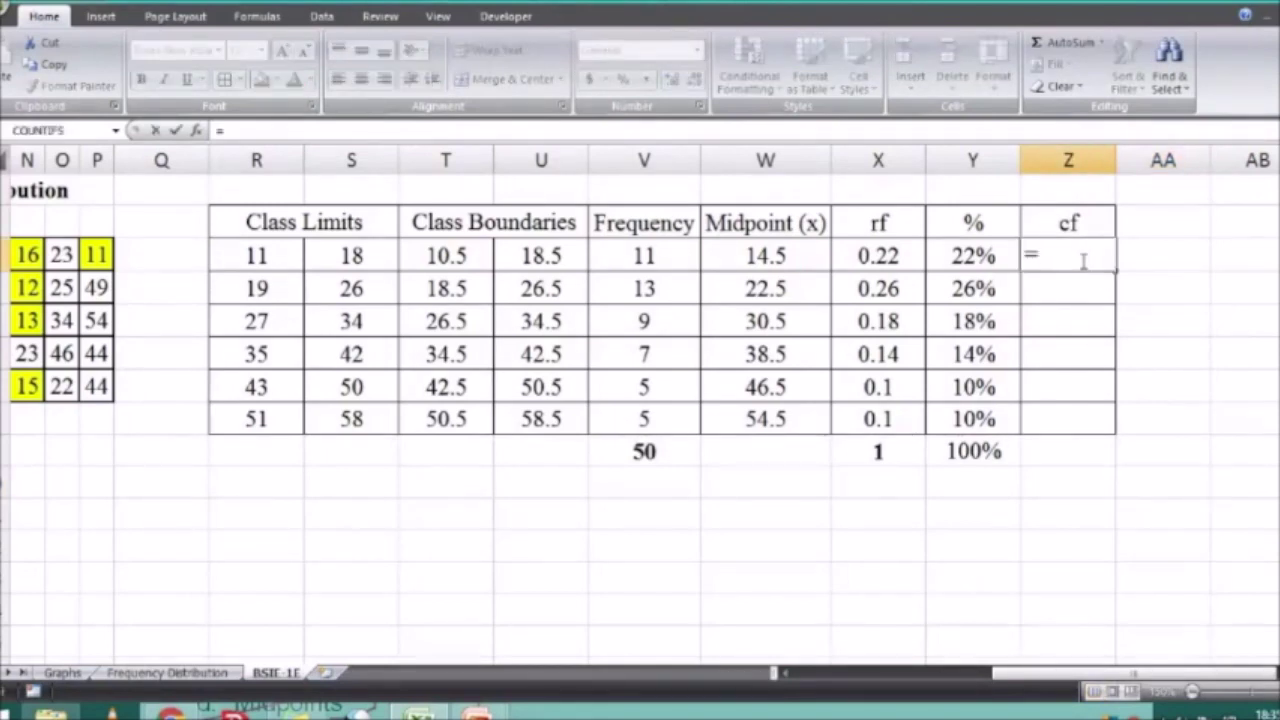
{"action": "key", "text": "Left"}
{"action": "key", "text": "Left"}
{"action": "key", "text": "Left"}
{"action": "key", "text": "Left"}
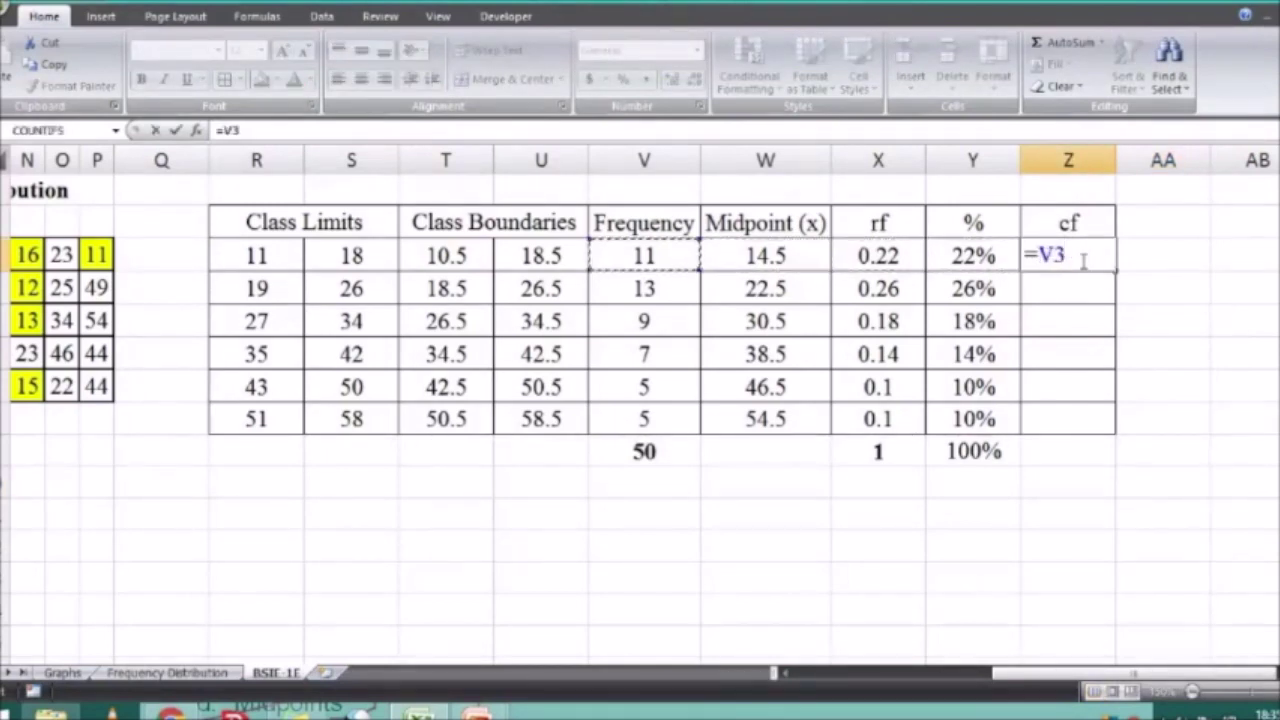
{"action": "key", "text": "Return"}
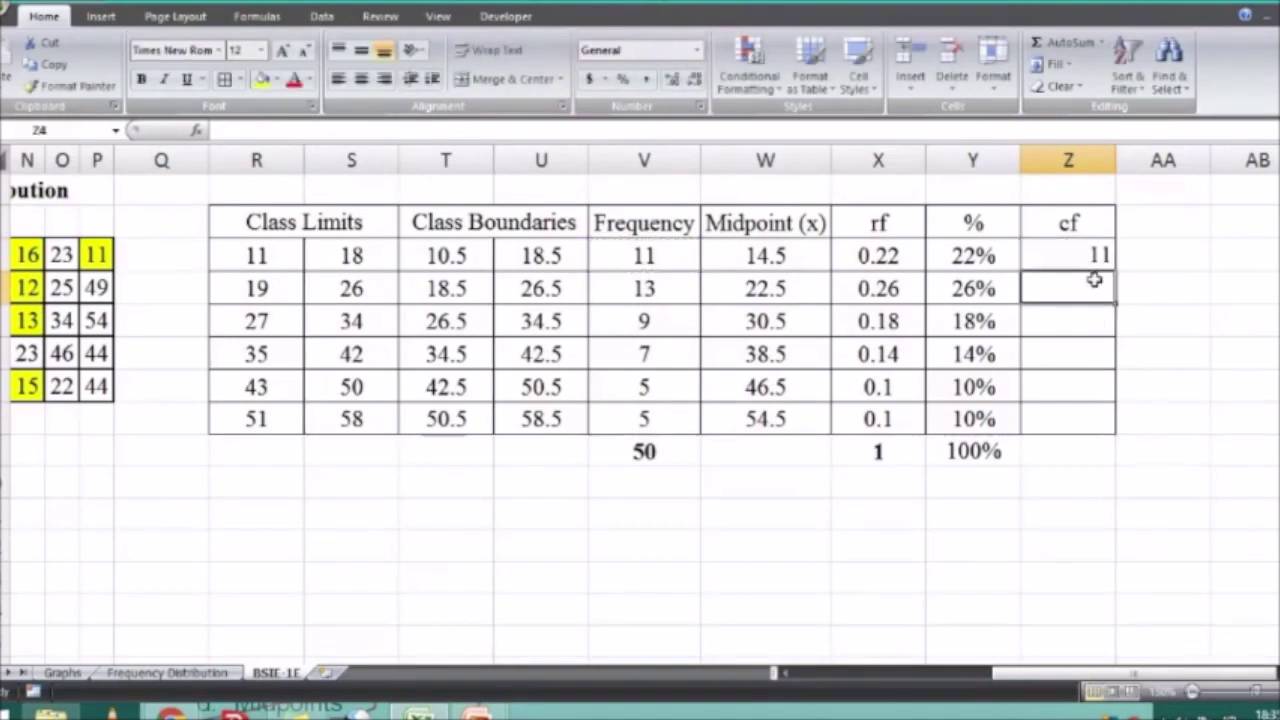
Enter =Z3+V4 in Z4 to add the second class's frequency to the running total
{"action": "type", "text": "="}
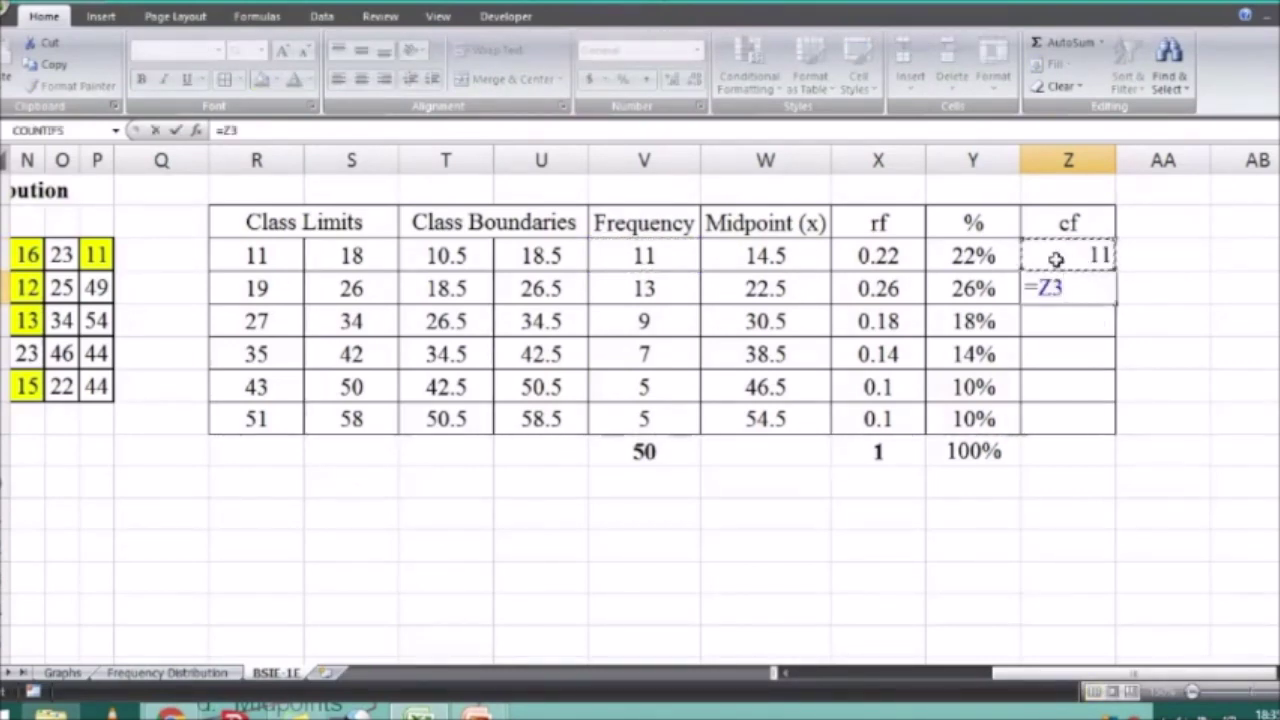
{"action": "type", "text": "+"}
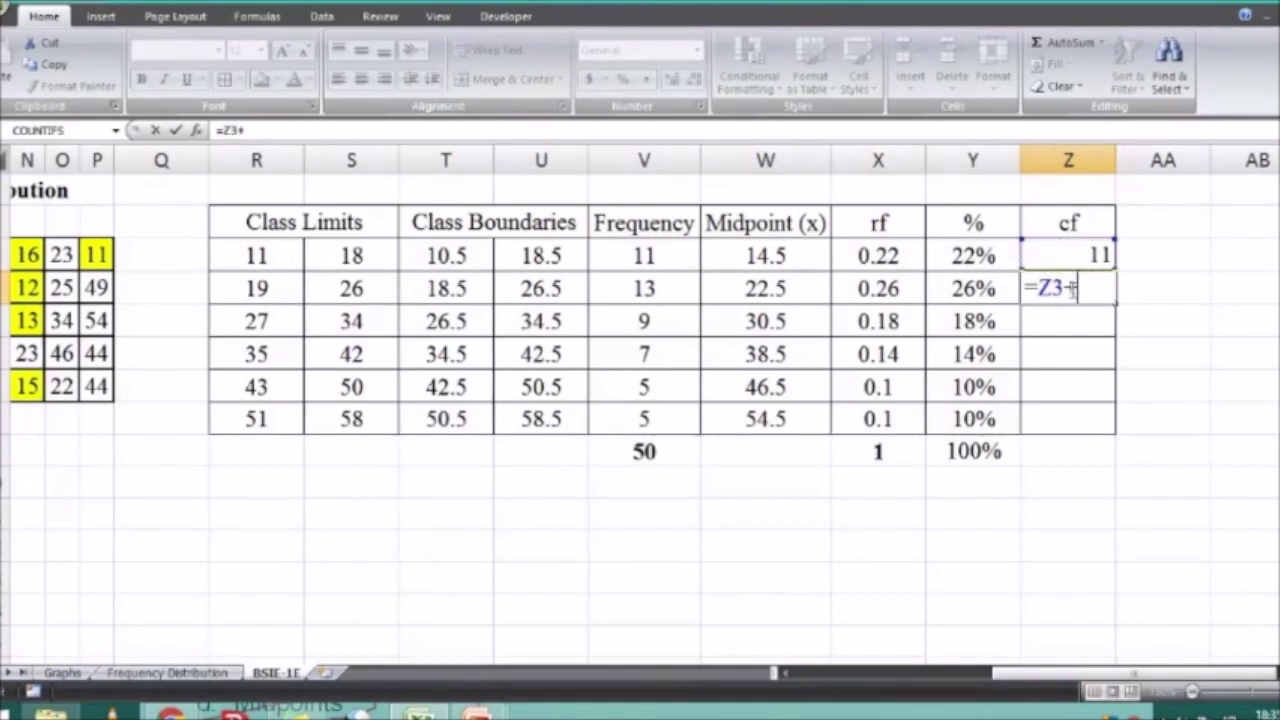
{"action": "left_click", "coordinate": [655, 294]}
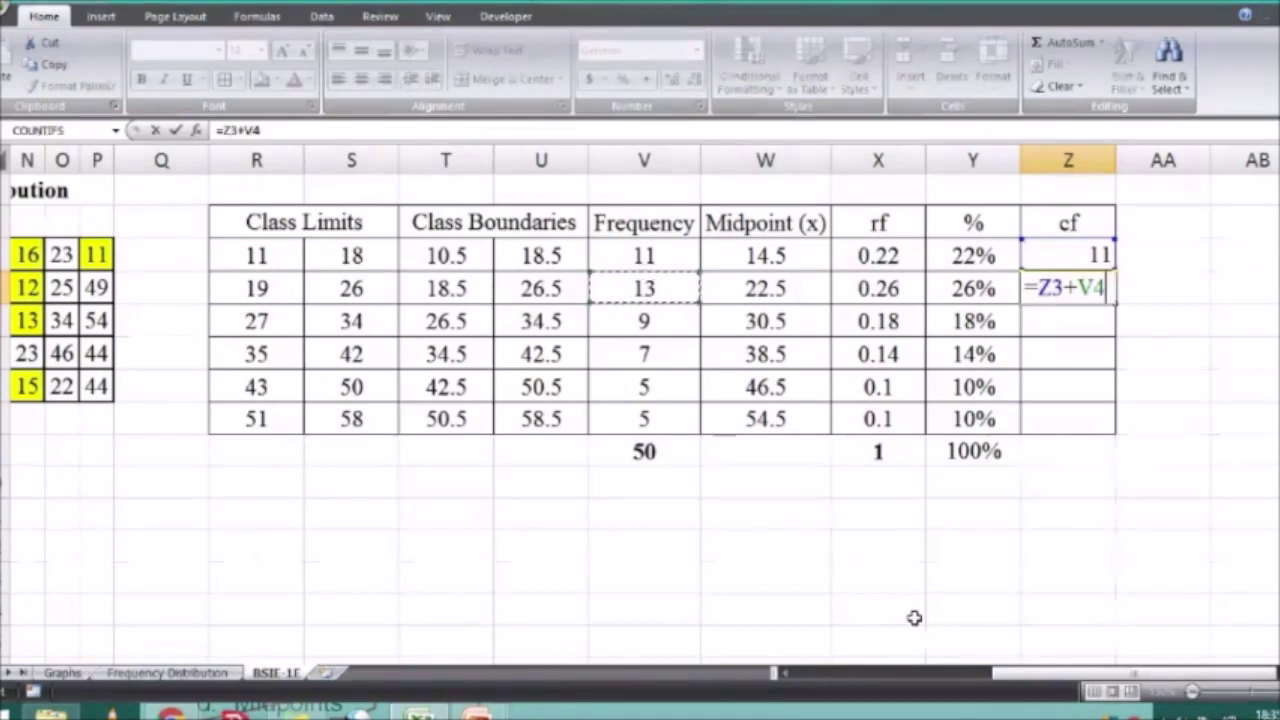
{"action": "key", "text": "Return"}
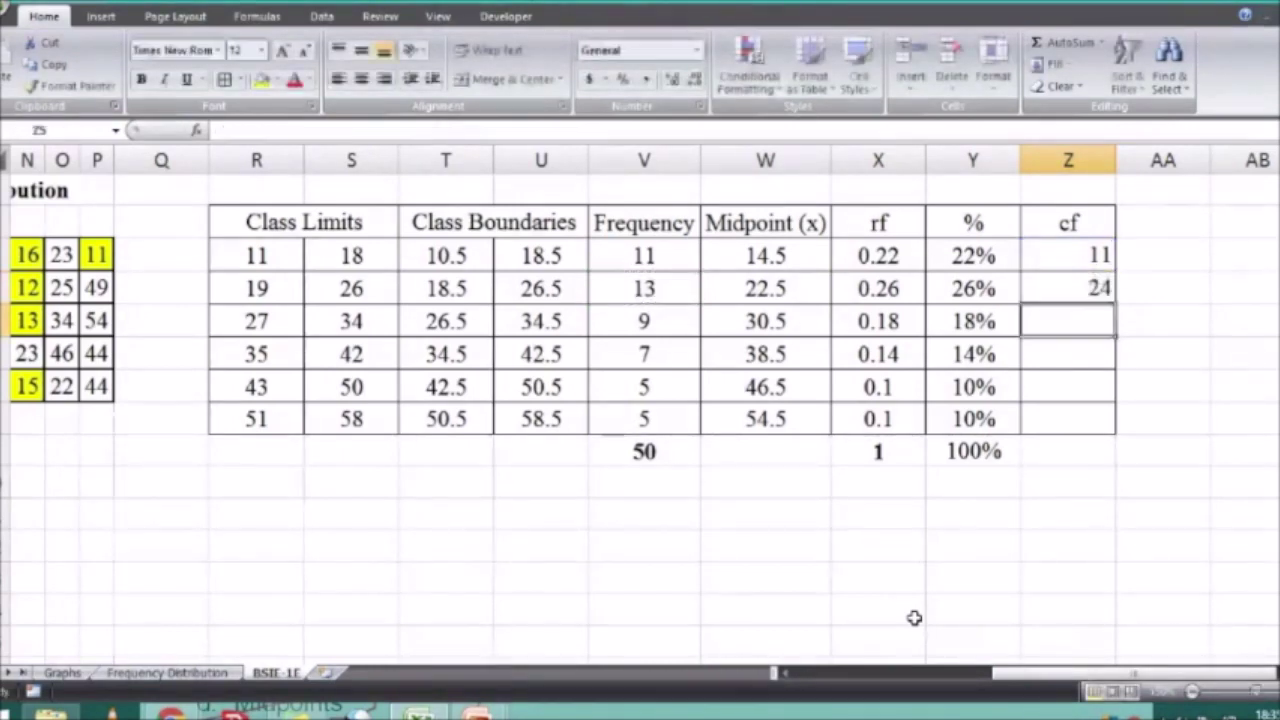
{"action": "left_click", "coordinate": [1085, 288]}
{"action": "left_click", "coordinate": [647, 289]}
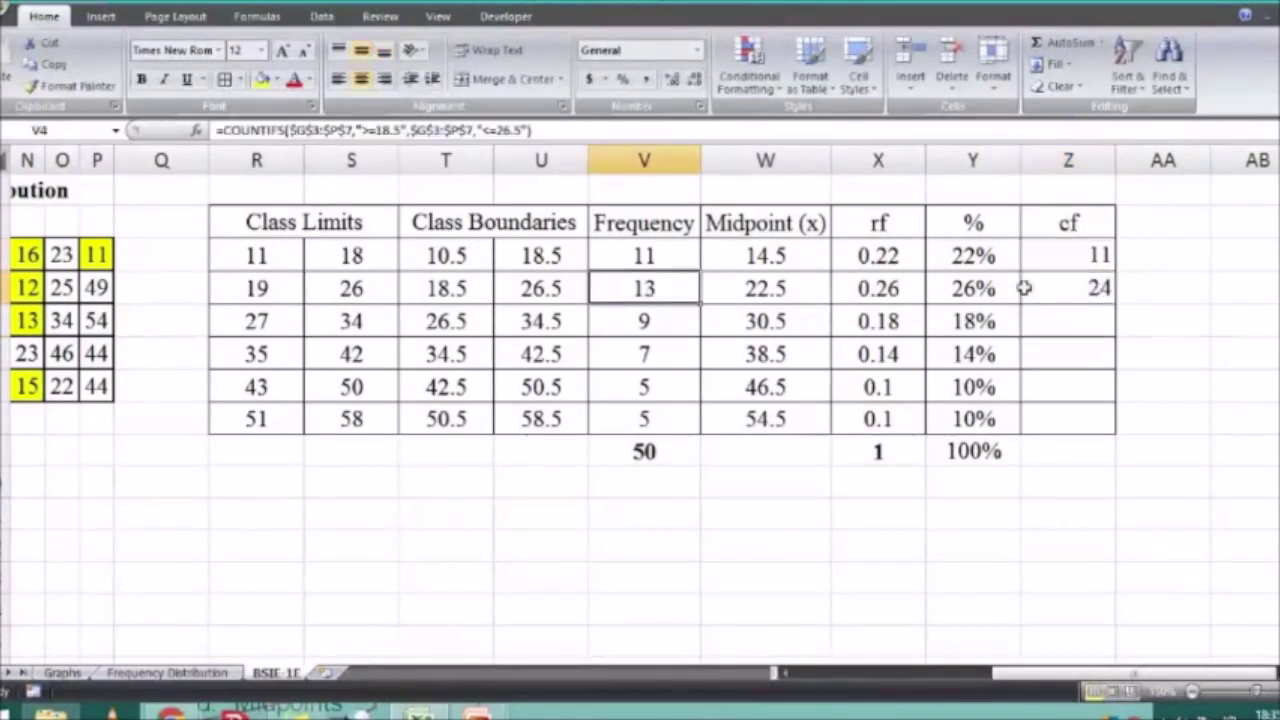
Copy the cumulative frequency formula from Z4 to the remaining classes in Z5:Z8, checking the references in Z5
{"action": "left_click", "coordinate": [1093, 286]}
{"action": "left_click_drag", "start_coordinate": [1114, 304], "coordinate": [1115, 338]}
{"action": "left_click", "coordinate": [1086, 326]}
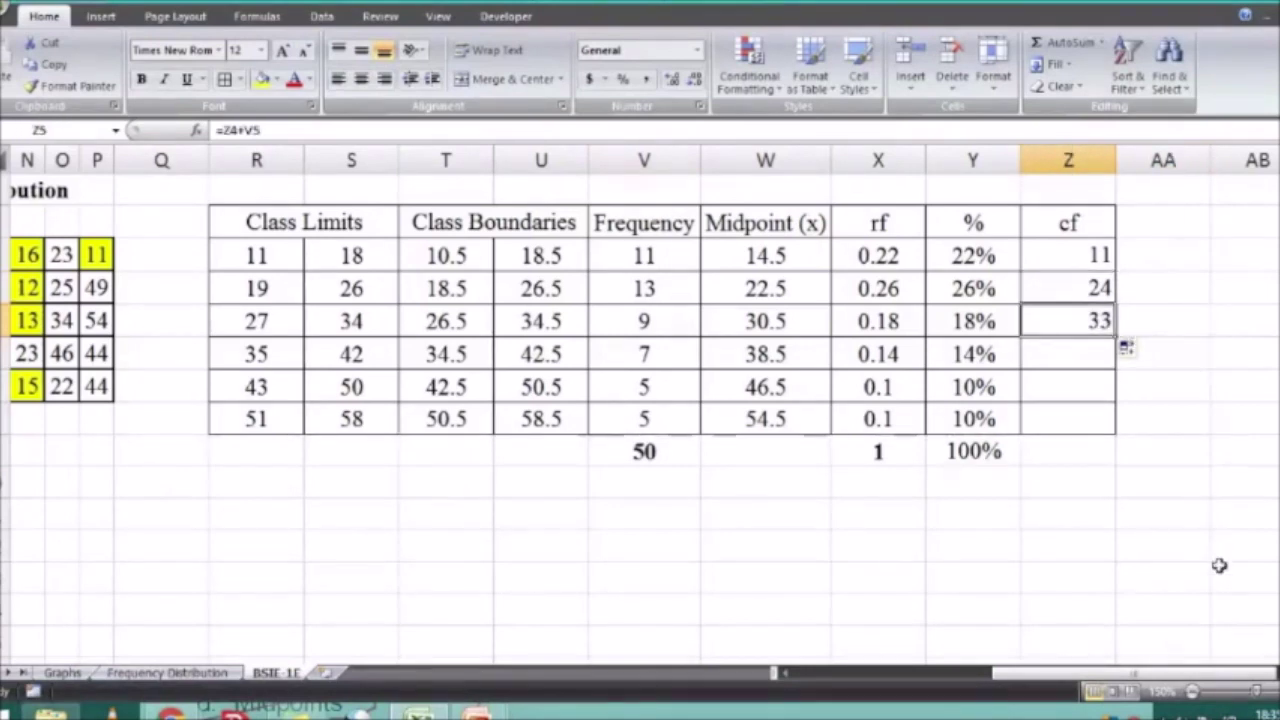
{"action": "double_click", "coordinate": [1072, 319]}
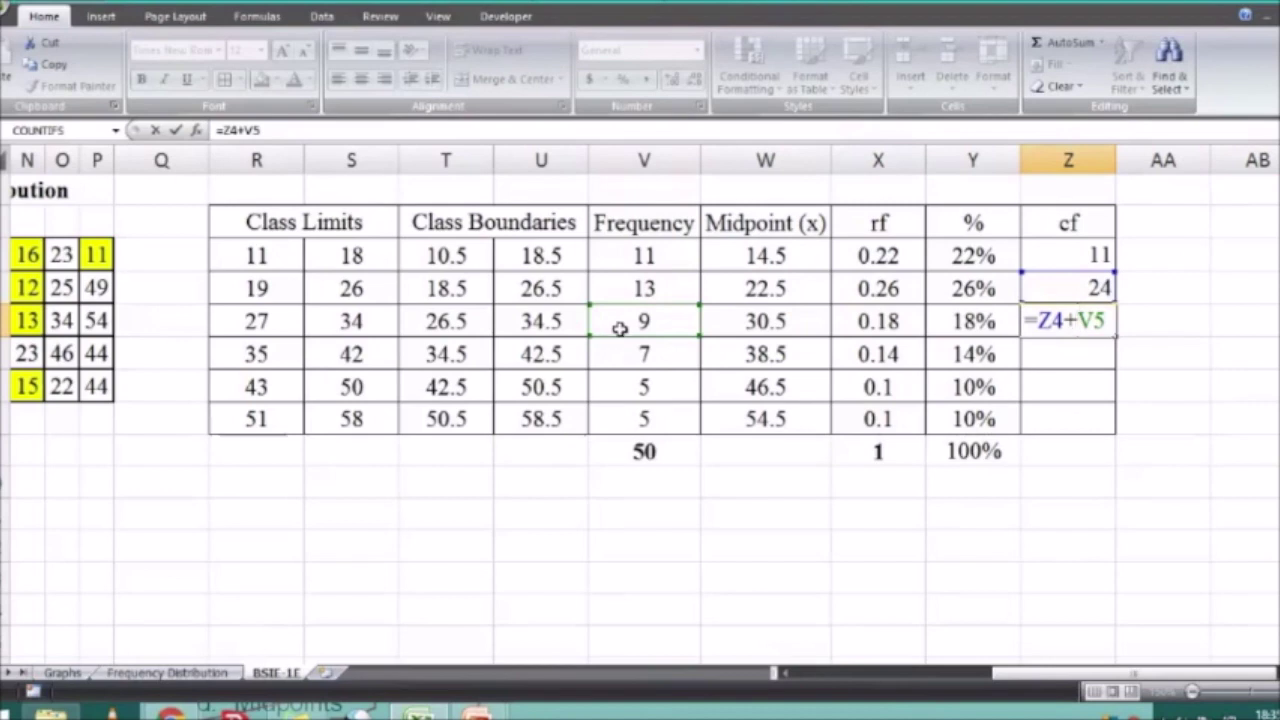
{"action": "key", "text": "Return"}
{"action": "left_click", "coordinate": [1057, 323]}
{"action": "left_click_drag", "start_coordinate": [1111, 340], "coordinate": [1106, 436]}
{"action": "left_click", "coordinate": [1160, 320]}
Centre the whole cf column Z and make the final cumulative frequency in Z8 bold
{"action": "left_click", "coordinate": [1085, 160]}
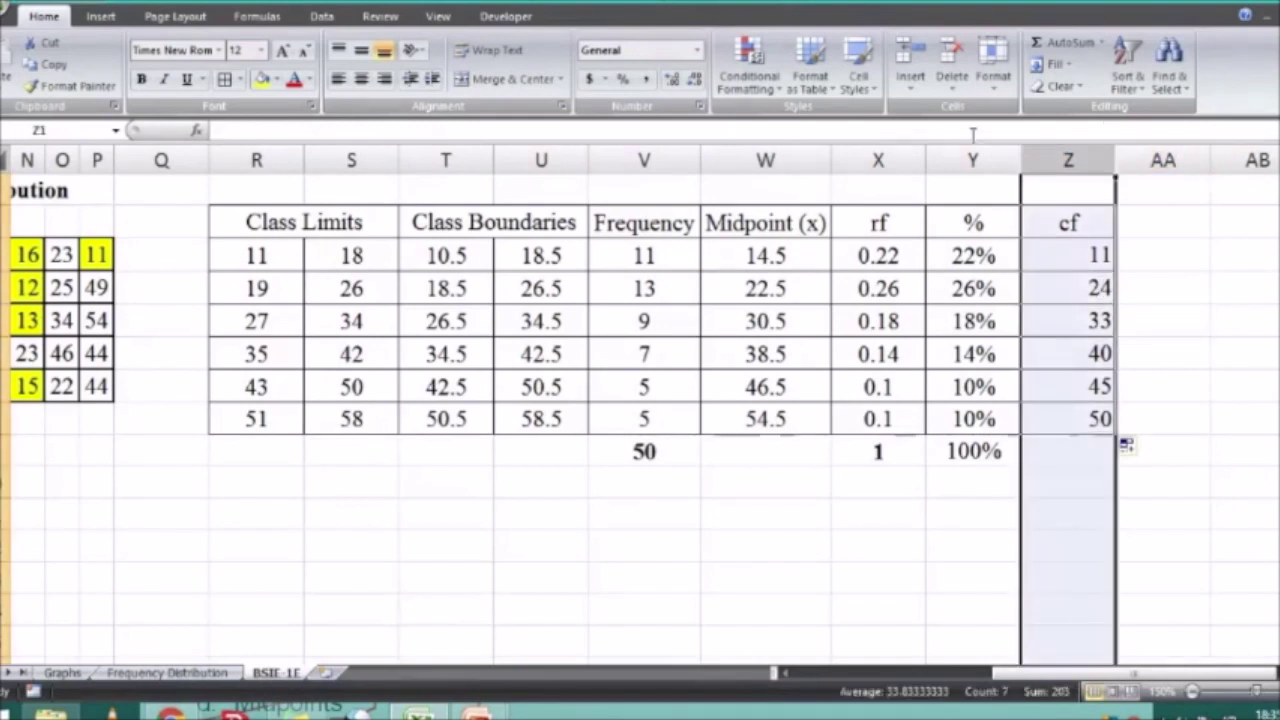
{"action": "left_click", "coordinate": [361, 79]}
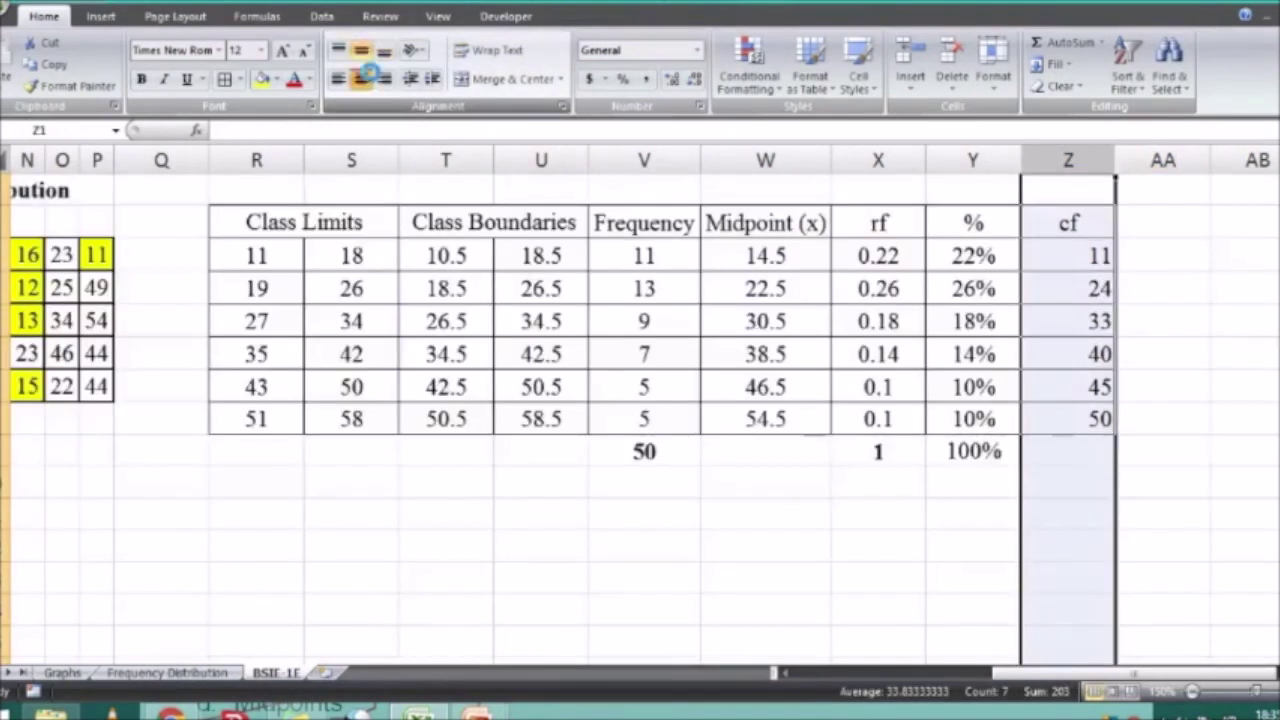
{"action": "left_click", "coordinate": [1163, 330]}
{"action": "left_click", "coordinate": [1088, 420]}
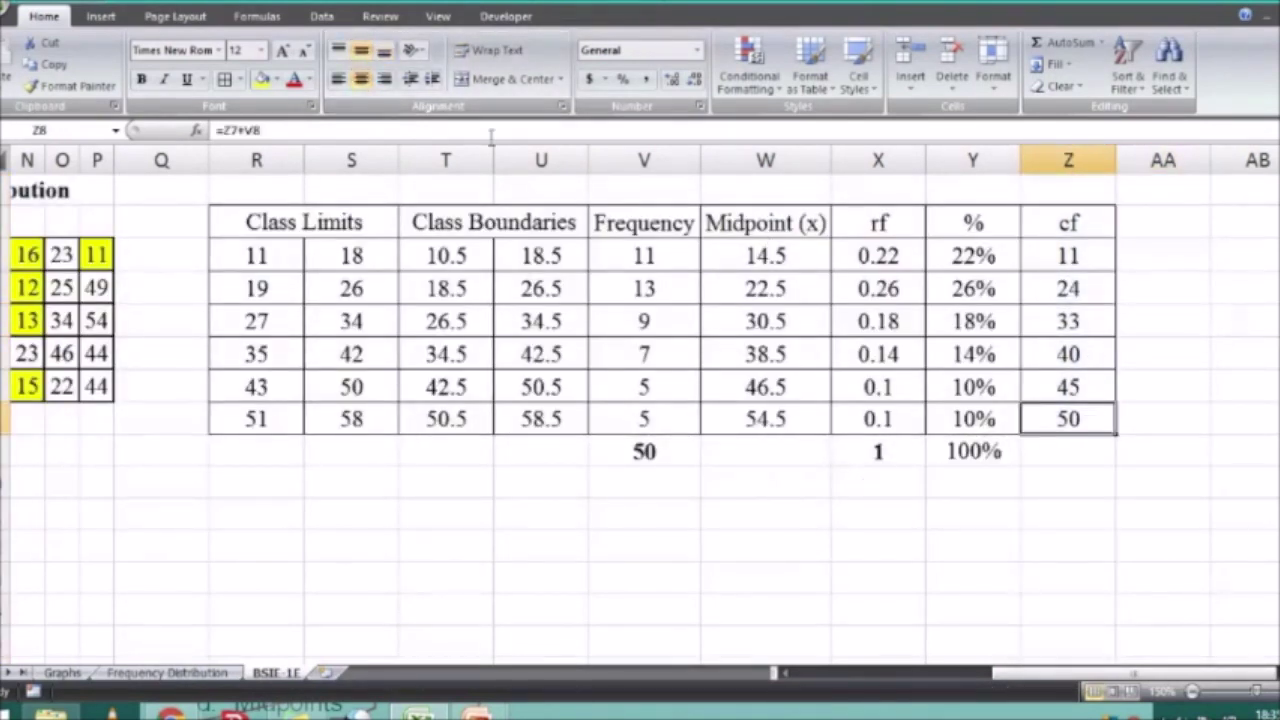
{"action": "key", "text": "ctrl+b"}
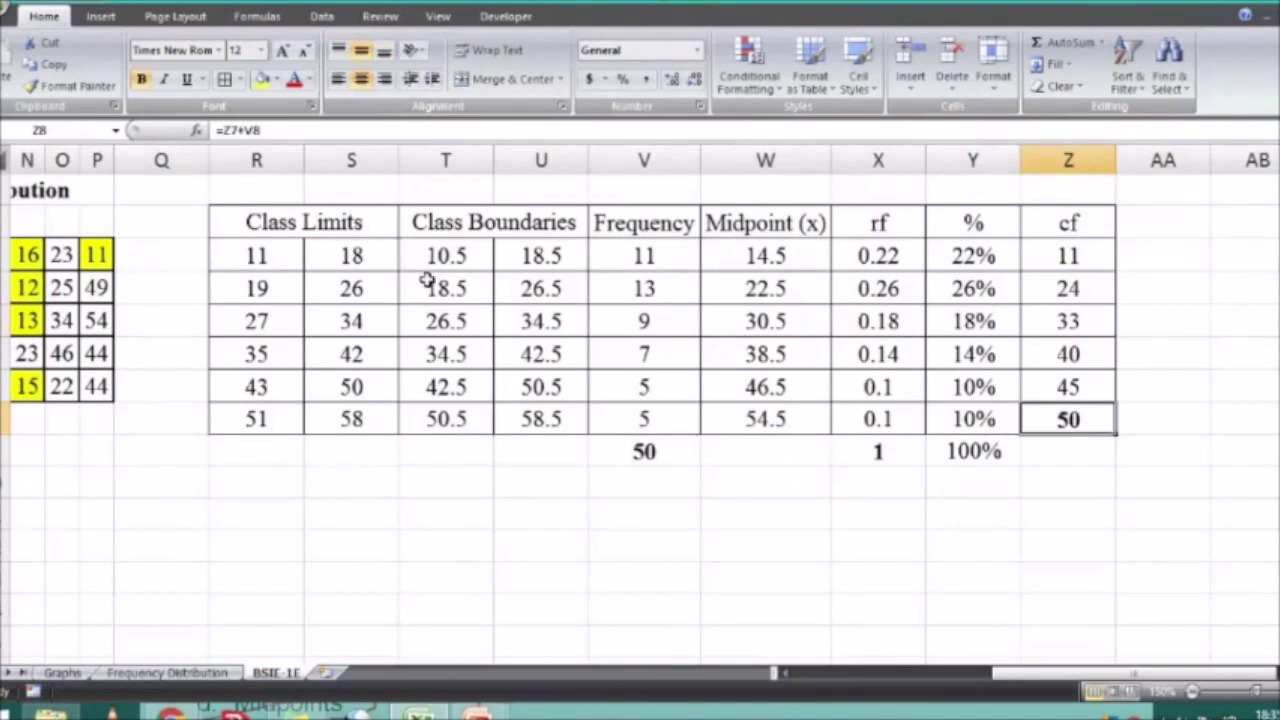
{"action": "left_click", "coordinate": [878, 451]}
{"action": "left_click", "coordinate": [636, 451]}
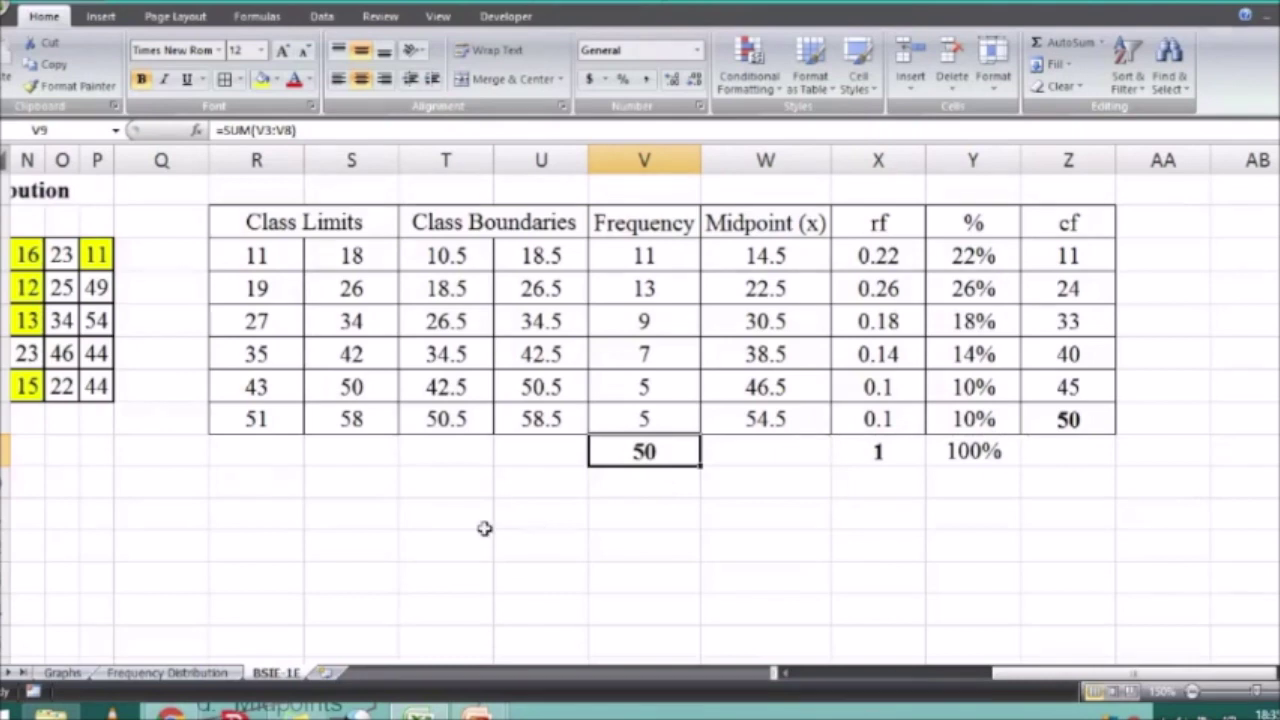
Review the completed frequency distribution in R2:Z8 together with the raw age data it was built from
{"action": "mouse_move", "coordinate": [273, 220]}
{"action": "left_mouse_down"}
{"action": "mouse_move", "coordinate": [1000, 343]}
{"action": "mouse_move", "coordinate": [1085, 418]}
{"action": "left_mouse_up"}
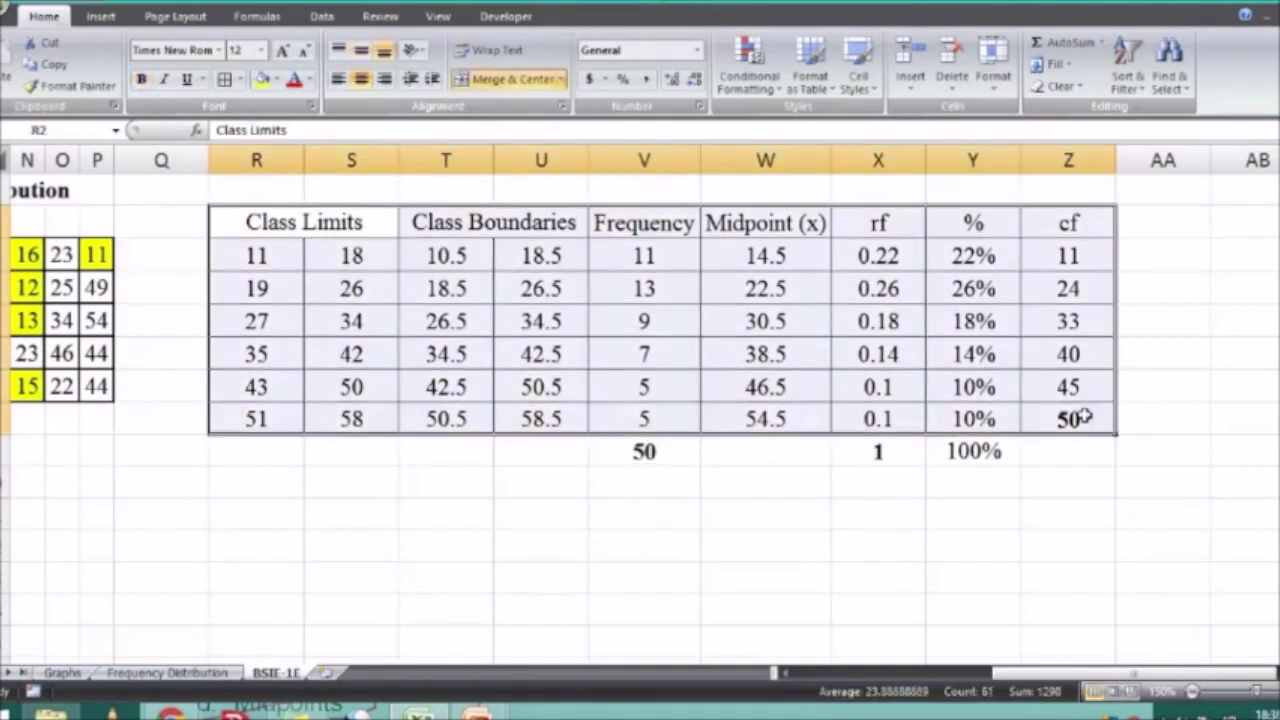
{"action": "left_click", "coordinate": [378, 537]}
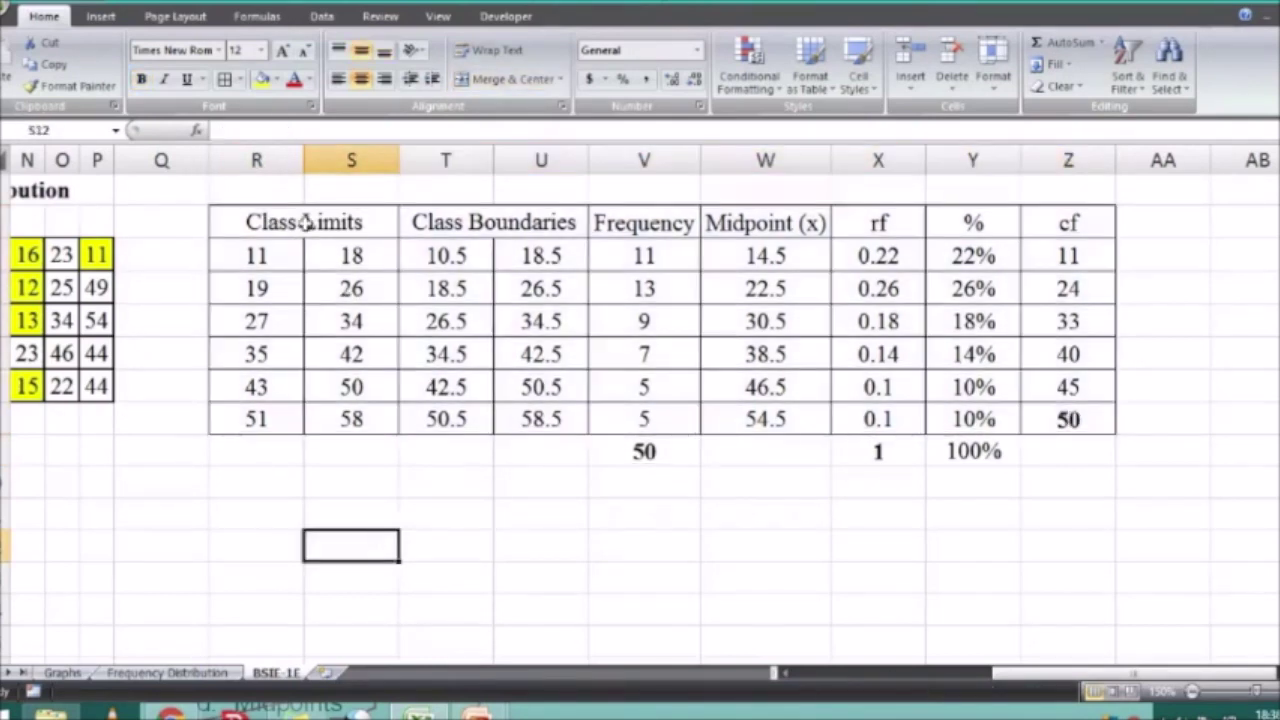
{"action": "left_click_drag", "start_coordinate": [280, 225], "coordinate": [1104, 421]}
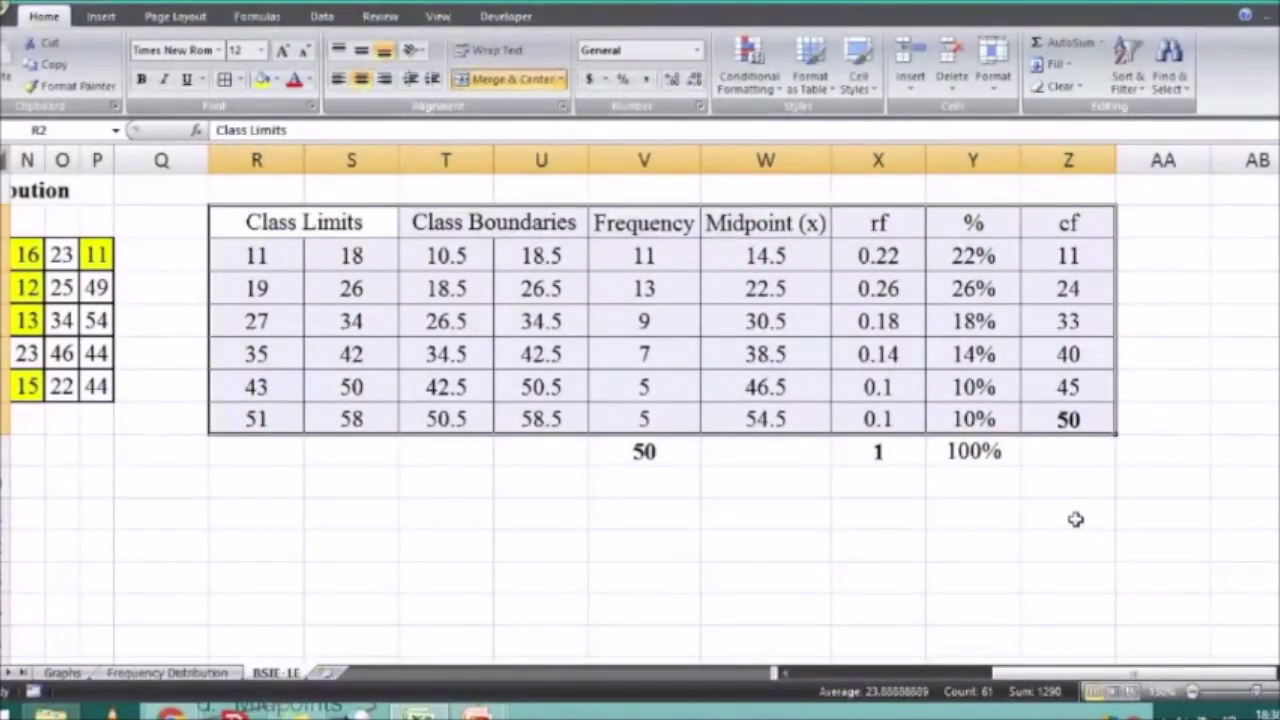
{"action": "left_click_drag", "start_coordinate": [1088, 672], "coordinate": [943, 660]}
{"action": "left_click", "coordinate": [848, 580]}
{"action": "left_click", "coordinate": [333, 253]}
{"action": "left_click_drag", "start_coordinate": [333, 253], "coordinate": [663, 386]}
{"action": "left_click", "coordinate": [977, 546]}
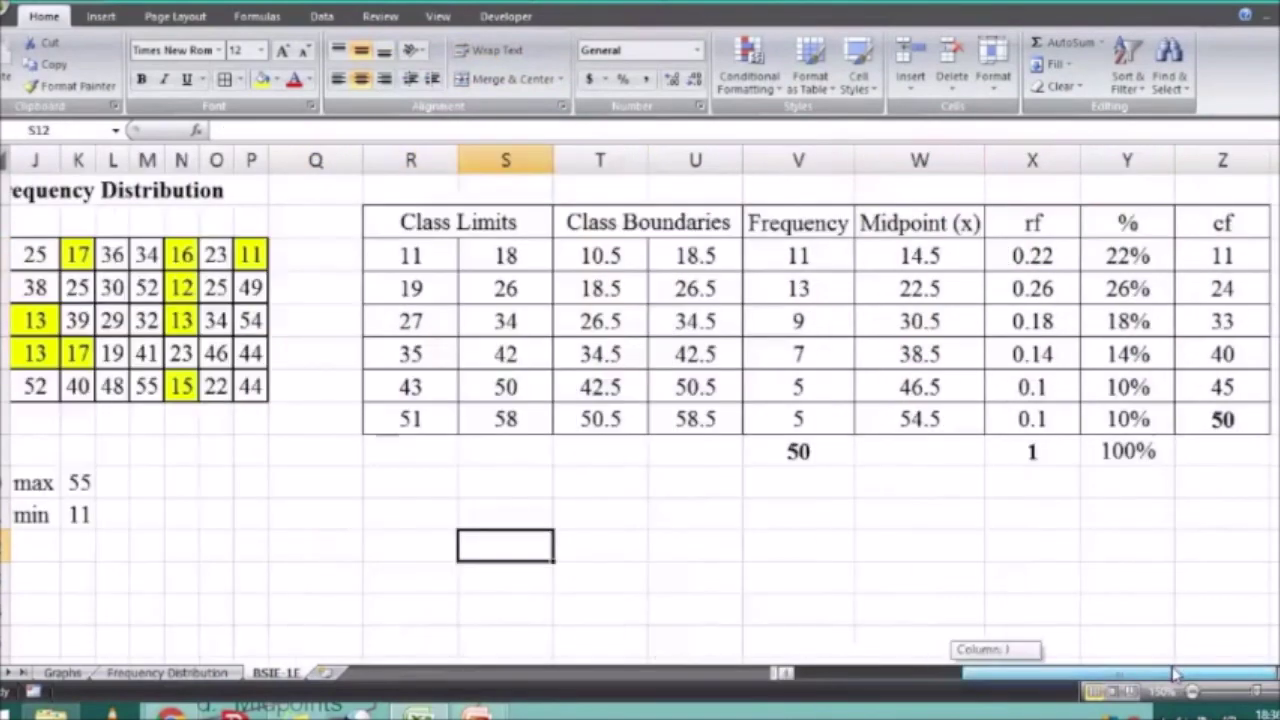